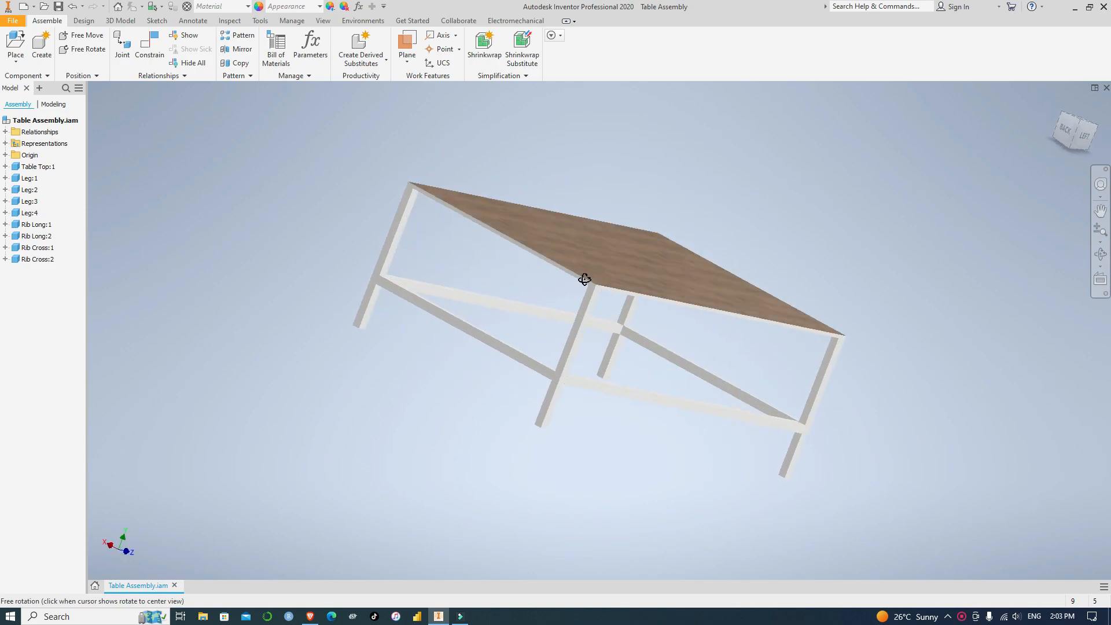
{"action": "left_click", "coordinate": [1084, 130]}
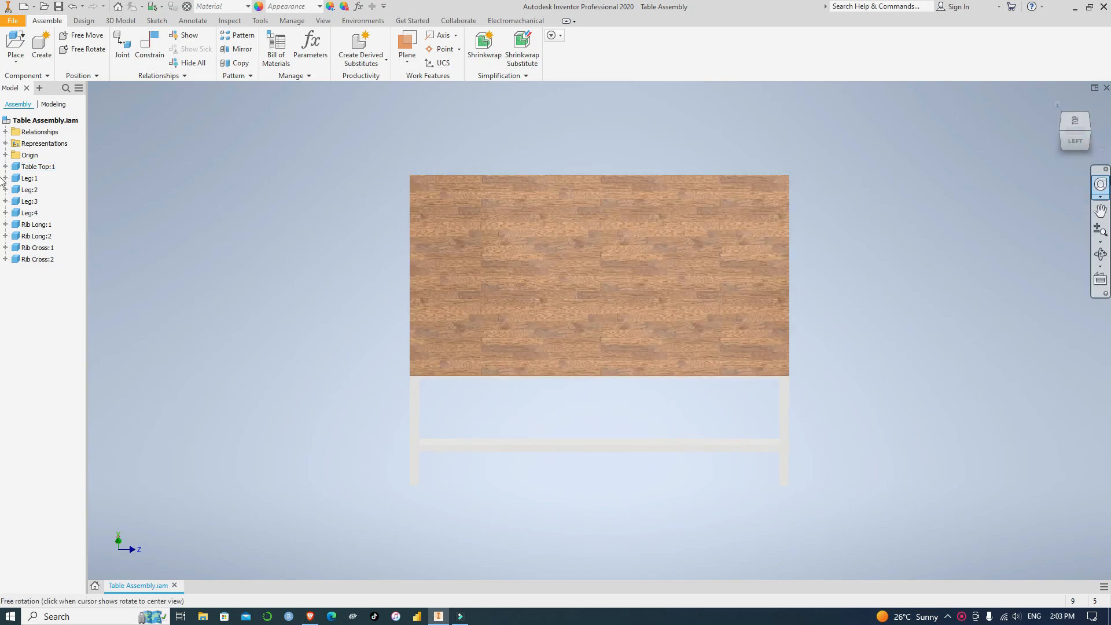
{"action": "left_click", "coordinate": [1088, 151]}
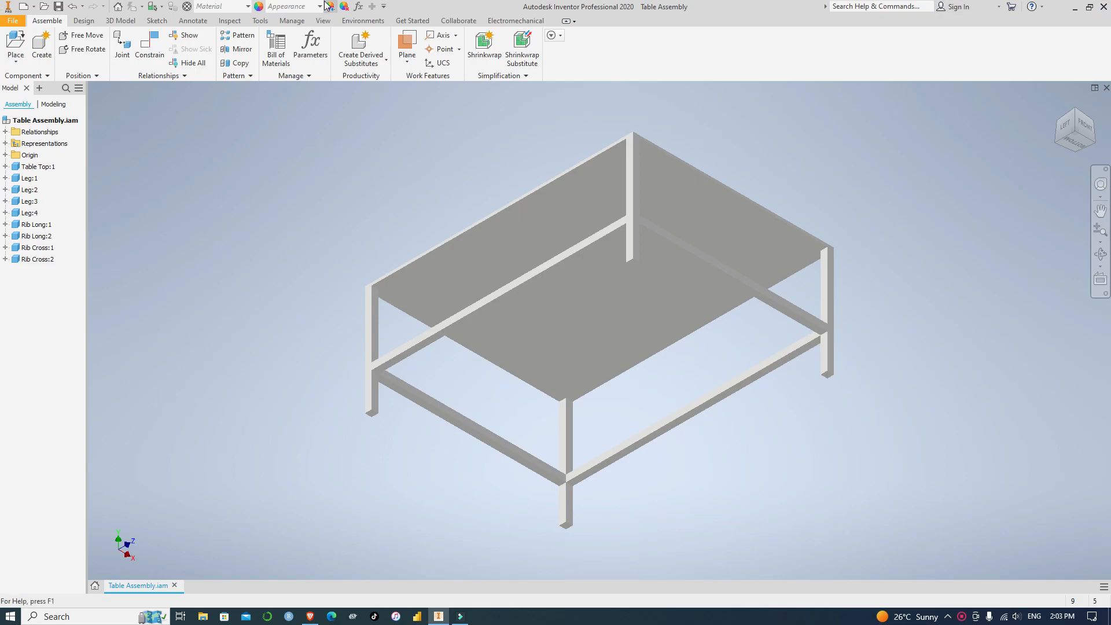
{"action": "left_click", "coordinate": [11, 23]}
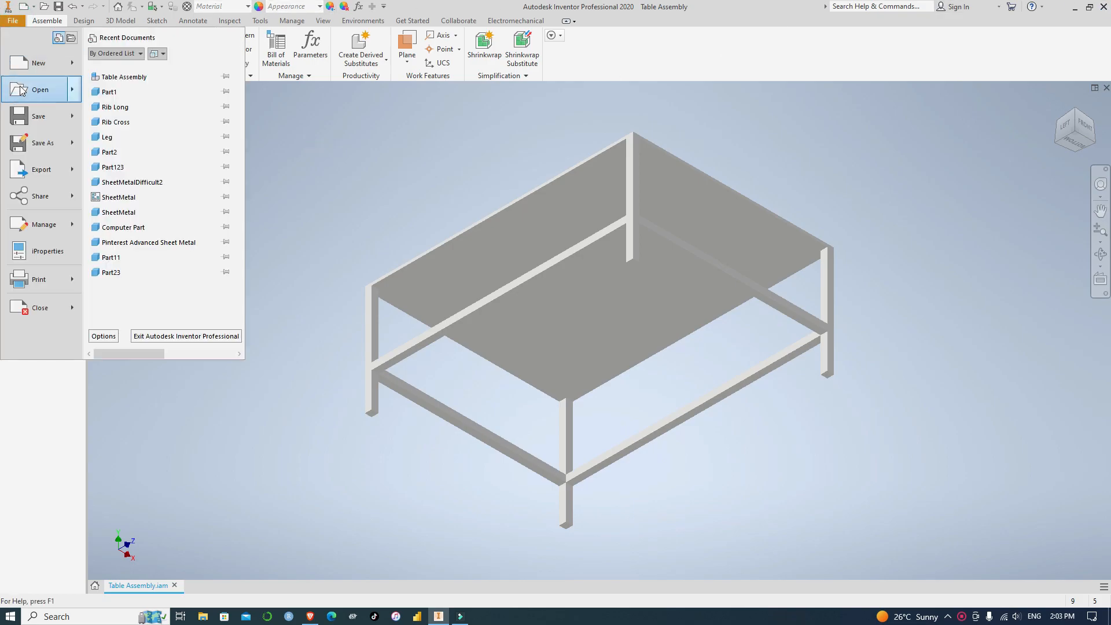
{"action": "key", "text": "Escape"}
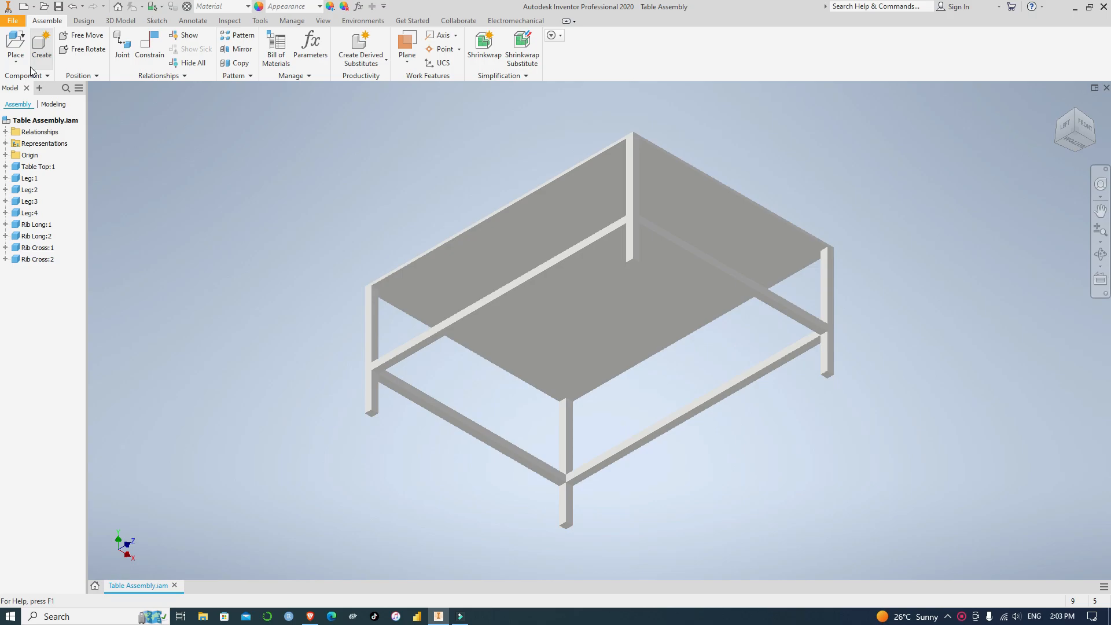
Create a new part file from the metric Standard (mm).ipt template
{"action": "left_click", "coordinate": [36, 58]}
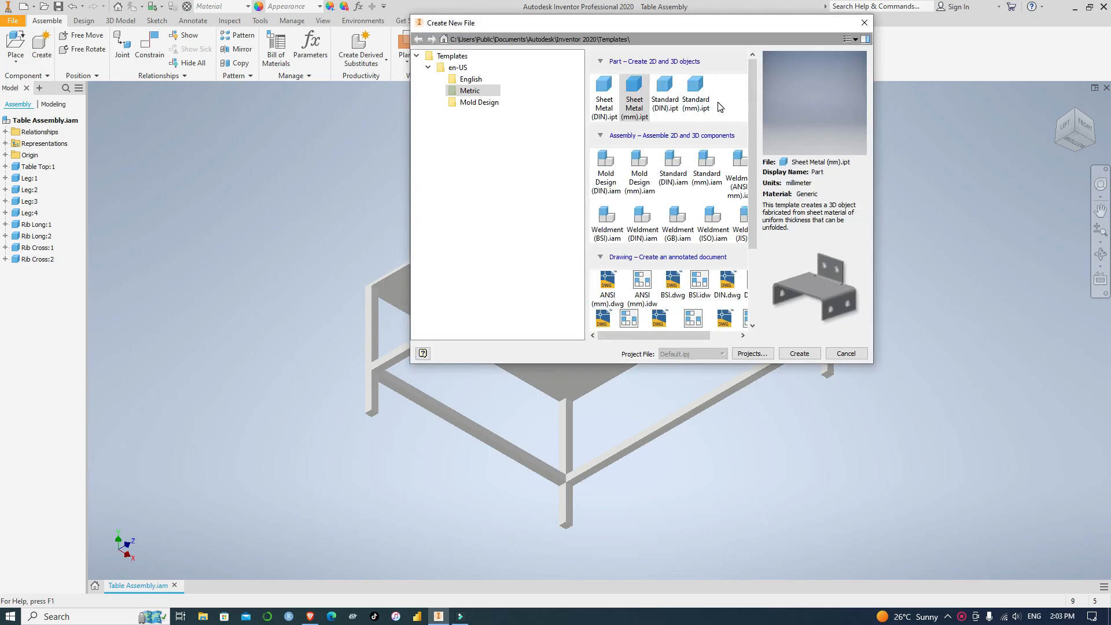
{"action": "left_click", "coordinate": [700, 97]}
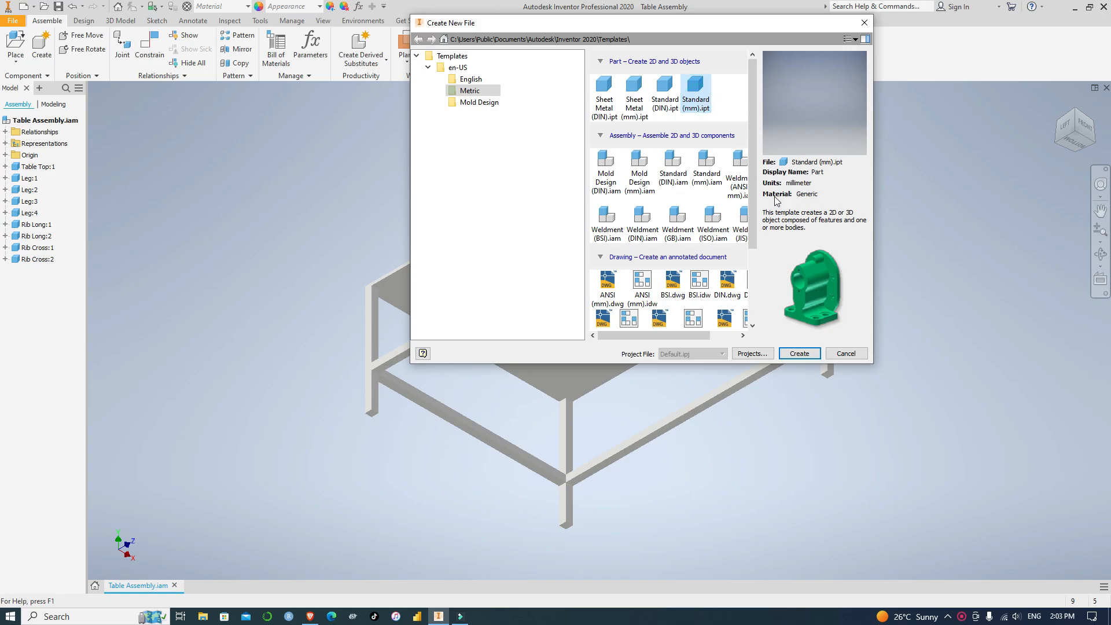
{"action": "left_click", "coordinate": [800, 353]}
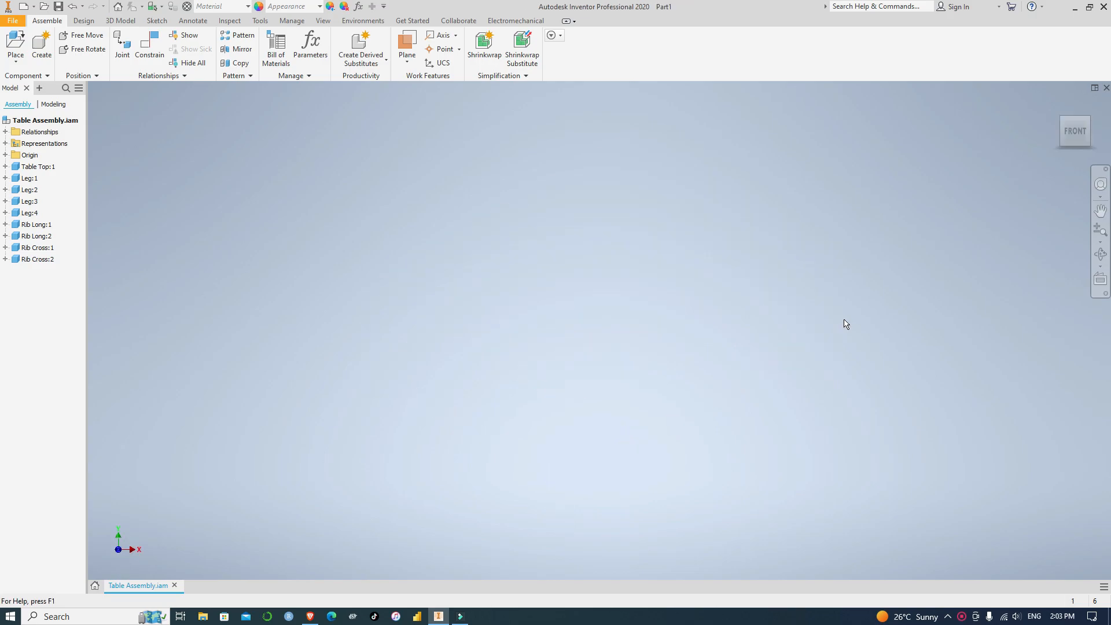
Start a 2D sketch on the horizontal XZ origin plane of the new part
{"action": "left_click", "coordinate": [32, 63]}
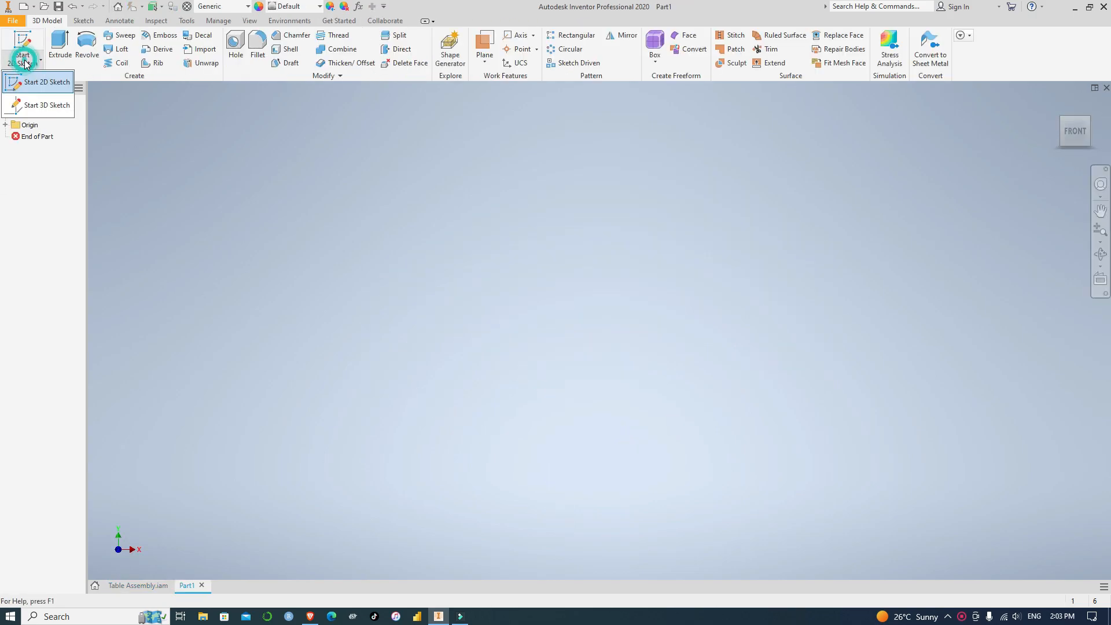
{"action": "left_click", "coordinate": [38, 83]}
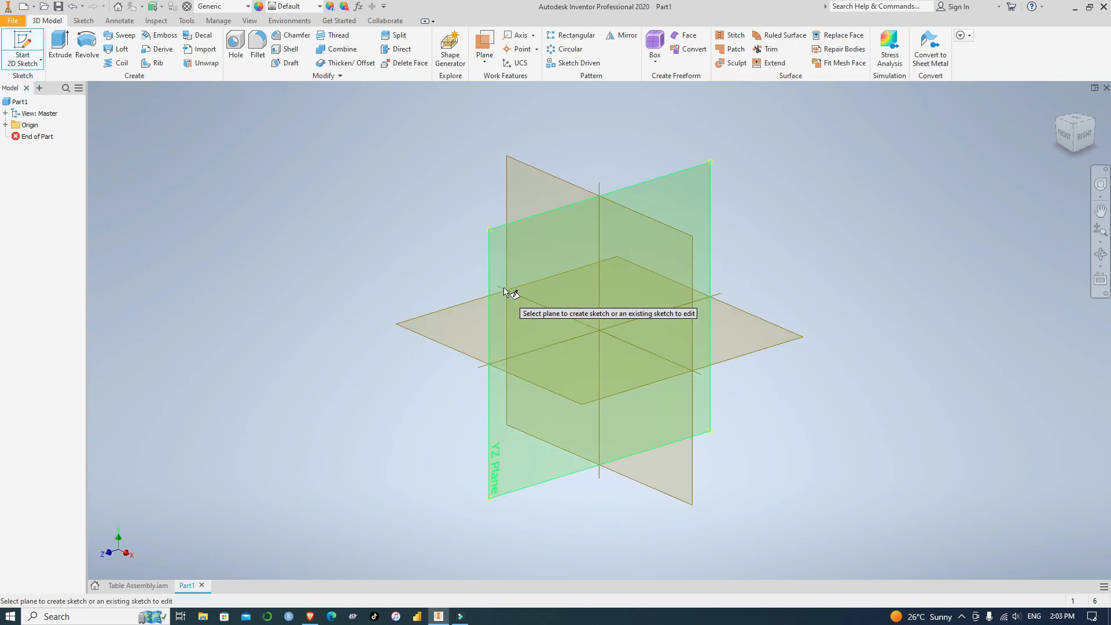
{"action": "mouse_move", "coordinate": [524, 310]}
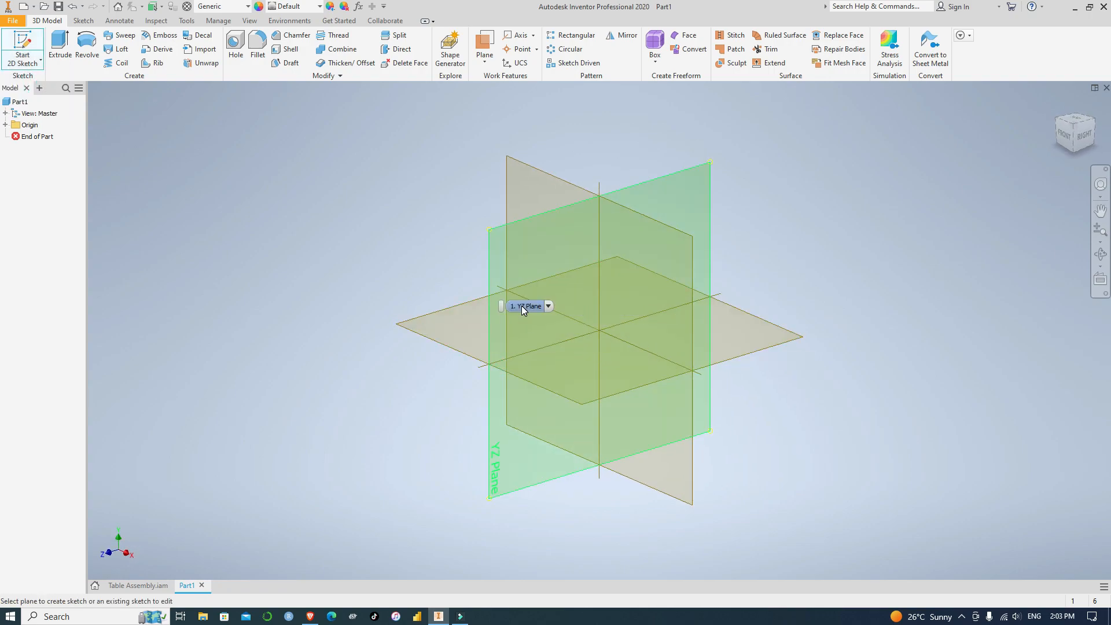
{"action": "left_click", "coordinate": [462, 329]}
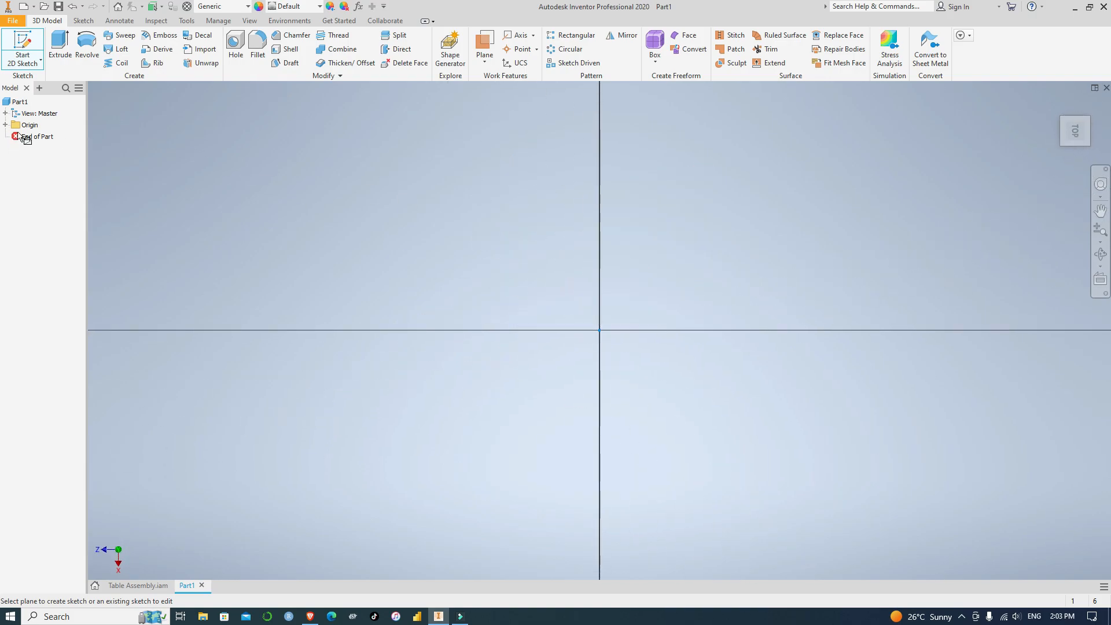
Sketch a two-point center rectangle at the origin, 1500 mm along X and 2000 mm along Z, and finish the sketch
{"action": "left_click", "coordinate": [147, 62]}
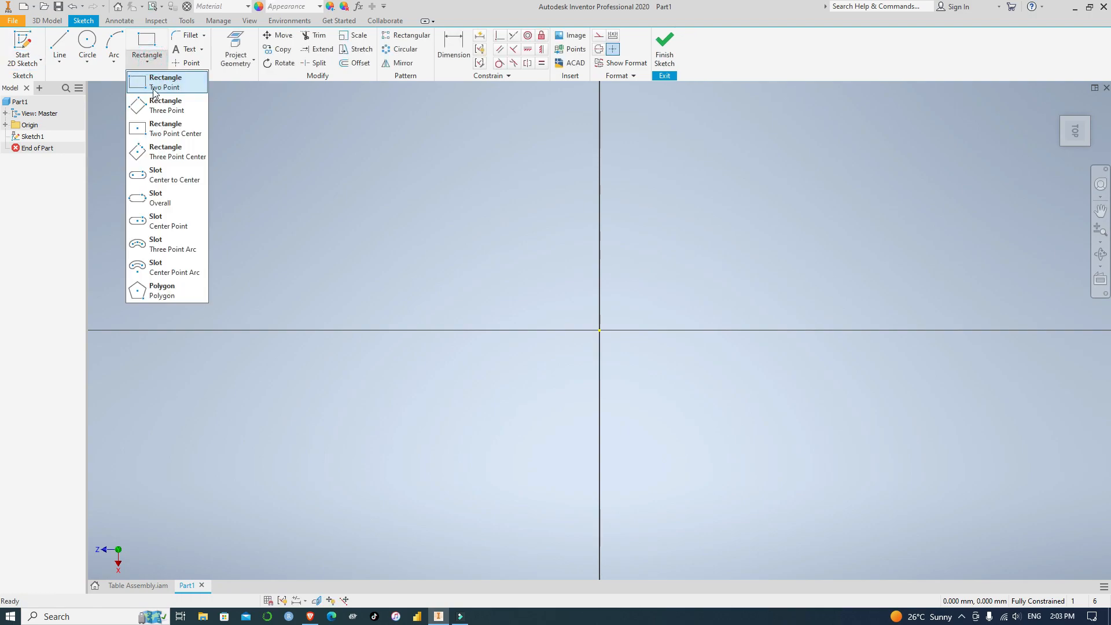
{"action": "left_click", "coordinate": [168, 130]}
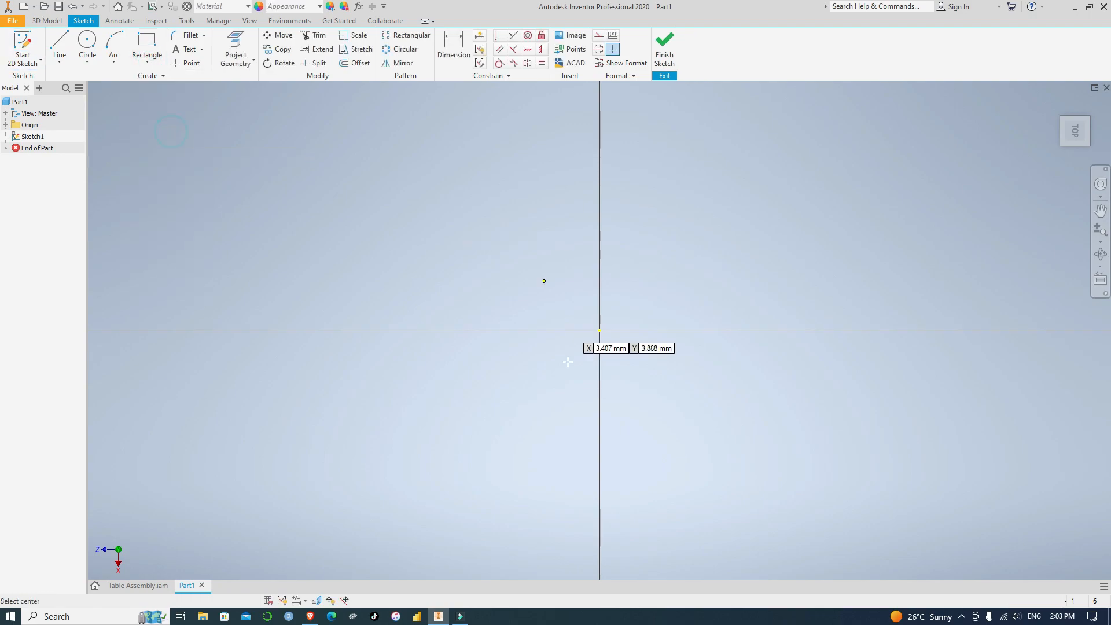
{"action": "left_click", "coordinate": [598, 330]}
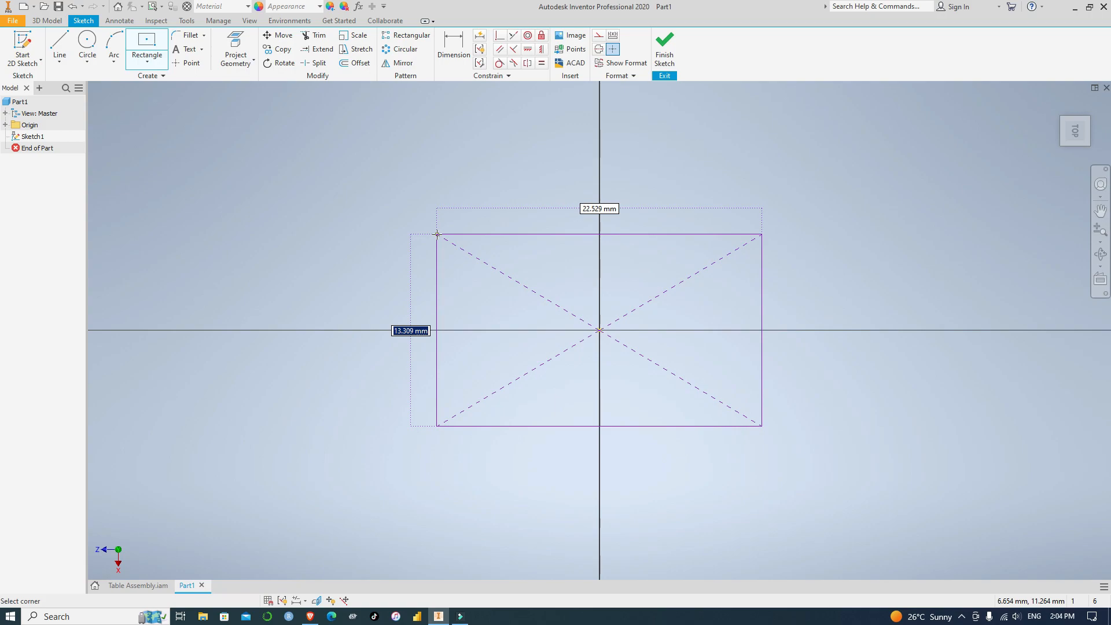
{"action": "type", "text": "1500"}
{"action": "key", "text": "Tab"}
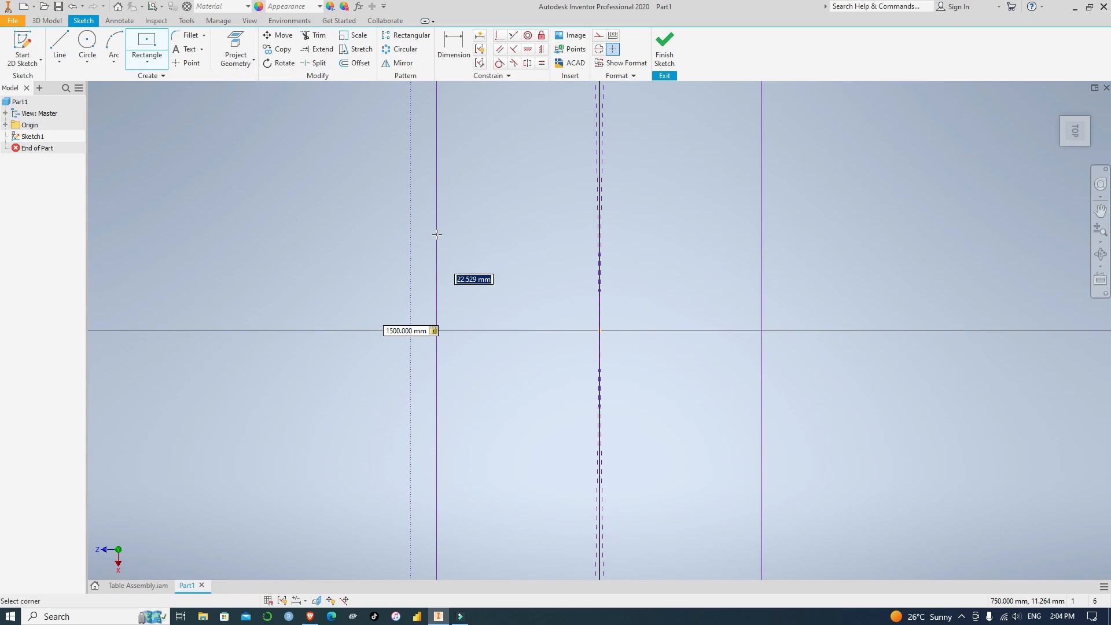
{"action": "type", "text": "2000"}
{"action": "key", "text": "Return"}
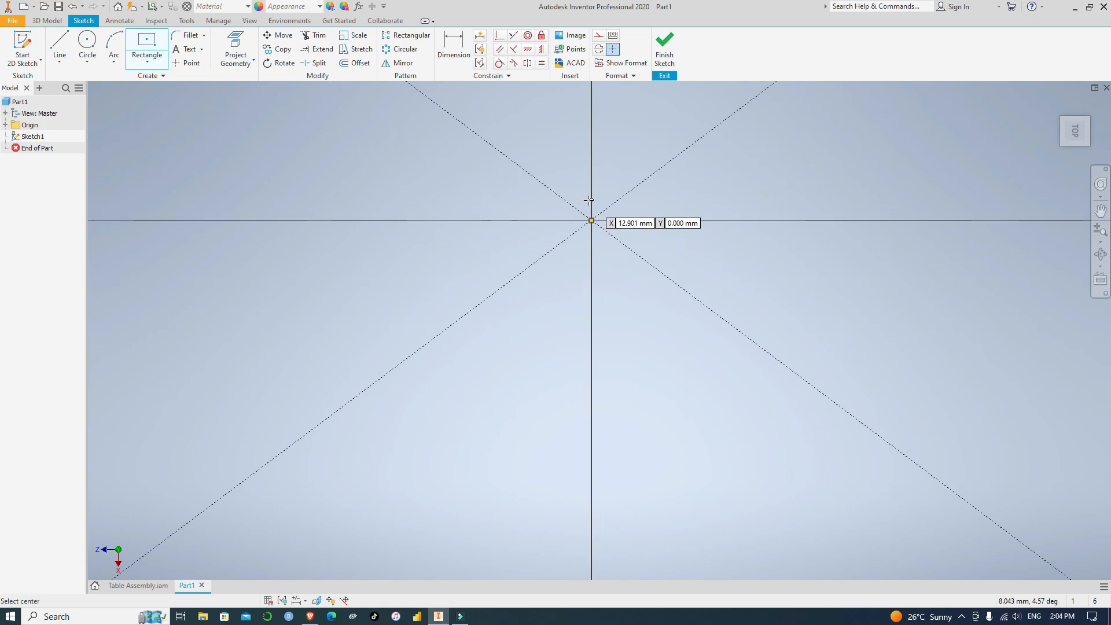
{"action": "scroll", "coordinate": [589, 200], "scroll_direction": "down", "scroll_amount": 5}
{"action": "scroll", "coordinate": [666, 176], "scroll_direction": "up", "scroll_amount": 3}
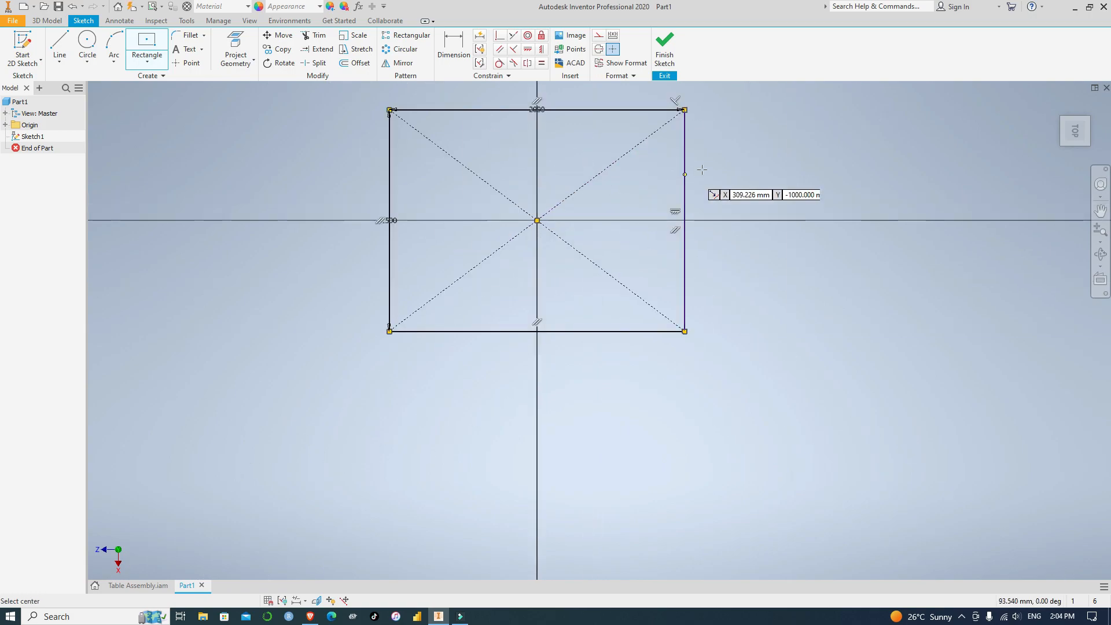
{"action": "middle_click_drag", "start_coordinate": [702, 169], "coordinate": [724, 254]}
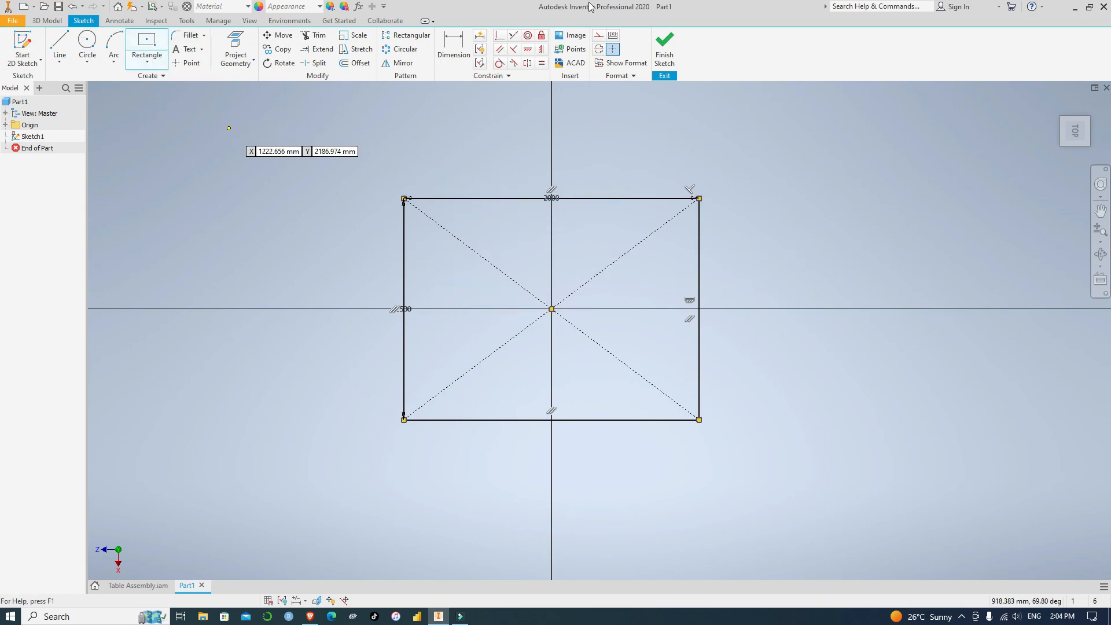
{"action": "left_click", "coordinate": [665, 48]}
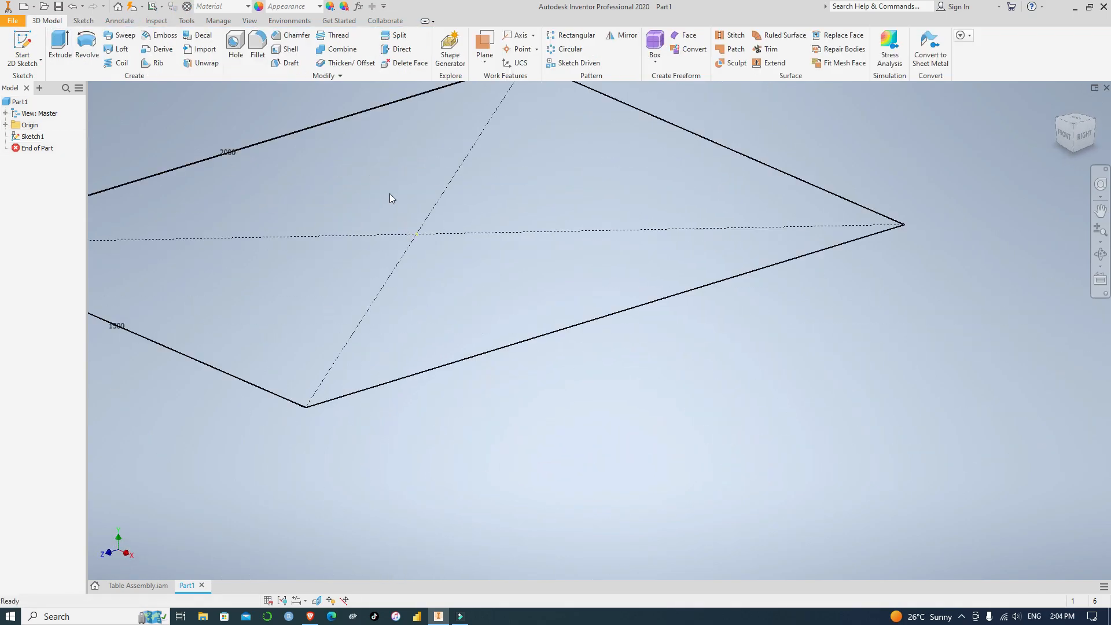
Extrude the rectangle profile upward by 20 mm to form the table top
{"action": "left_click", "coordinate": [62, 46]}
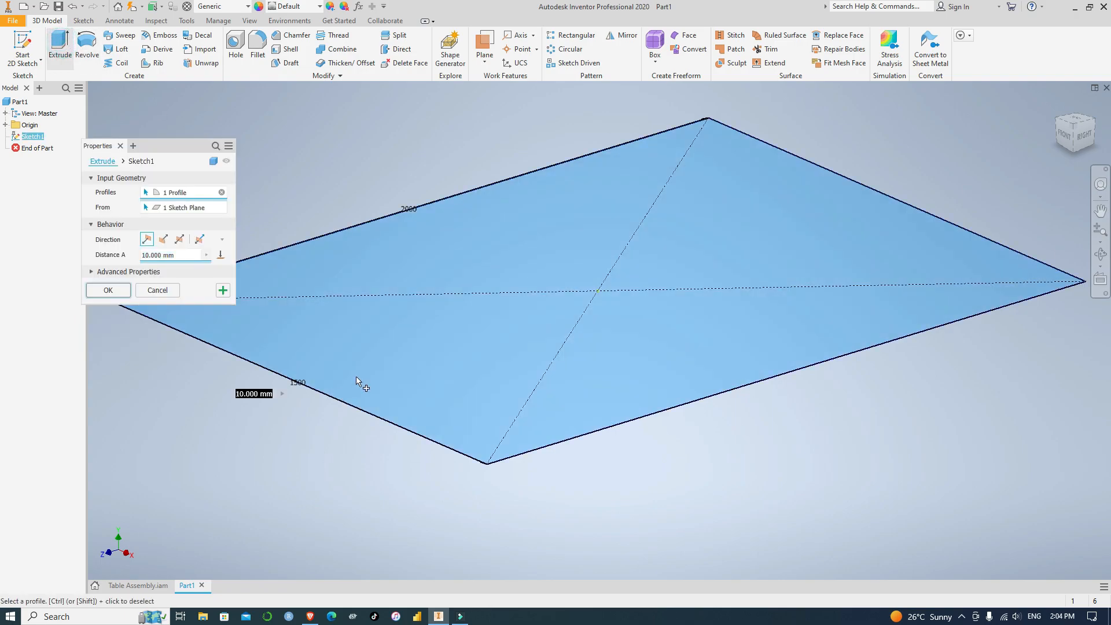
{"action": "left_click", "coordinate": [149, 255]}
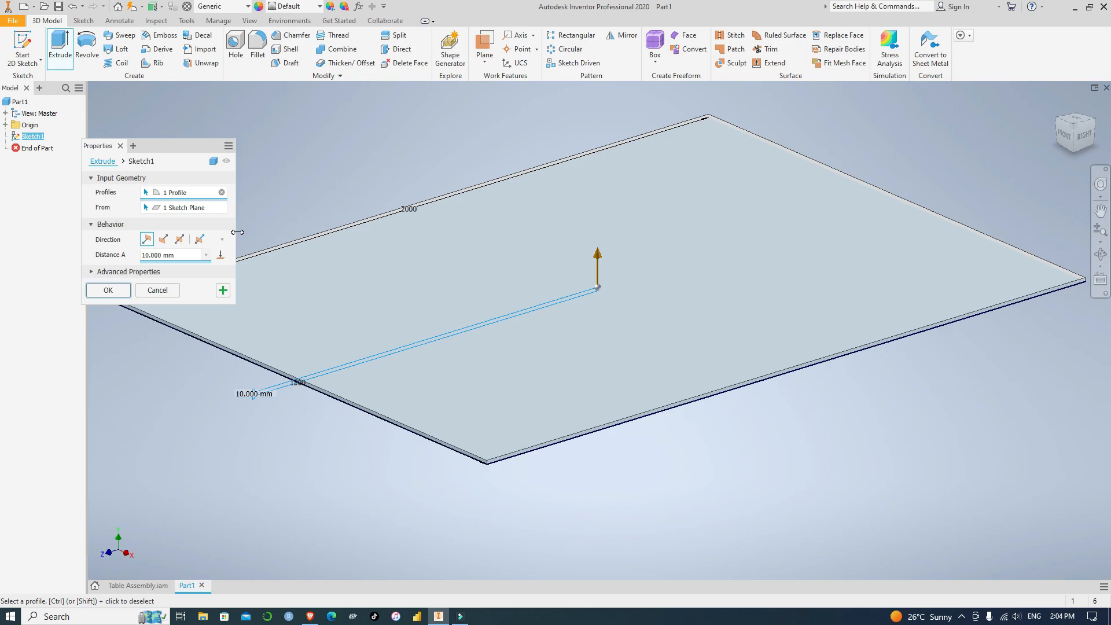
{"action": "key", "text": "BackSpace"}
{"action": "key", "text": "BackSpace"}
{"action": "type", "text": "20"}
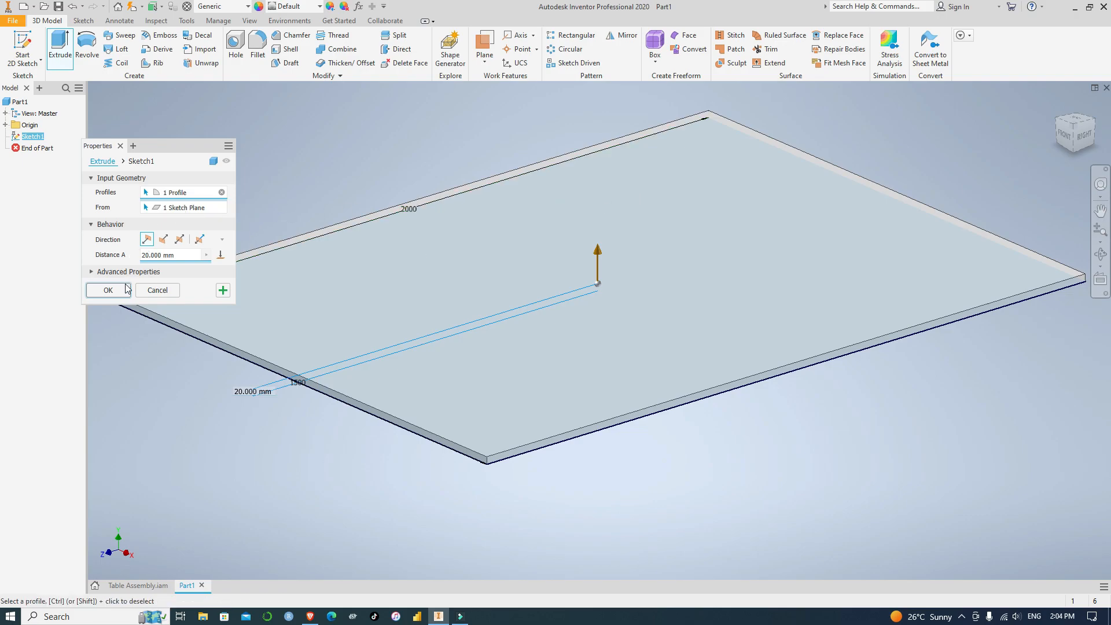
{"action": "left_click", "coordinate": [108, 290]}
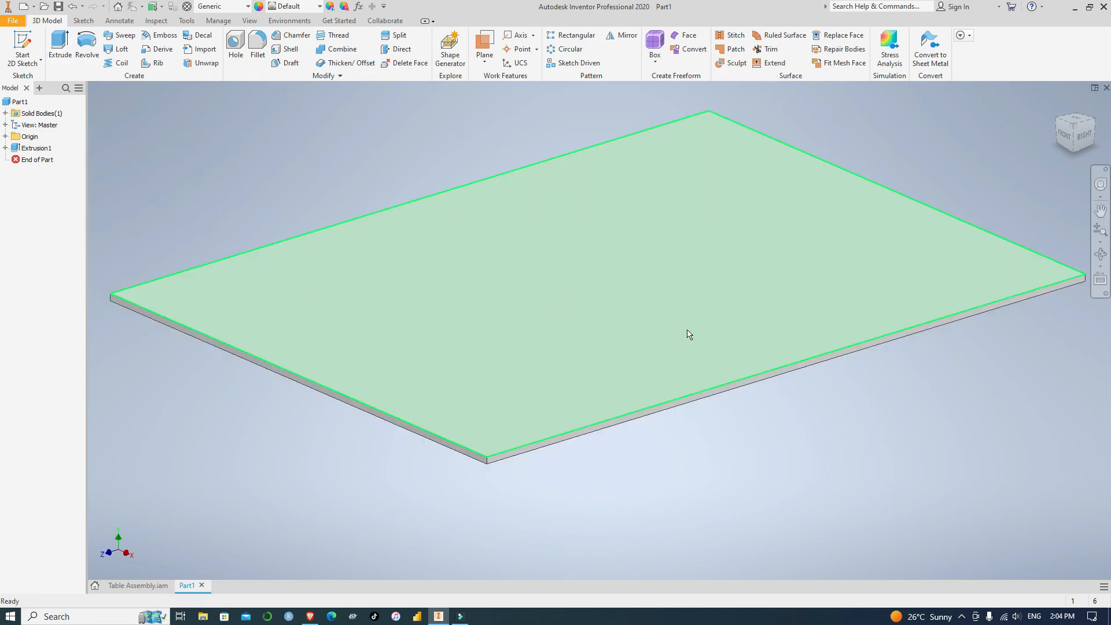
{"action": "scroll", "coordinate": [697, 330], "scroll_direction": "up", "scroll_amount": 3}
{"action": "scroll", "coordinate": [648, 315], "scroll_direction": "down", "scroll_amount": 3}
{"action": "scroll", "coordinate": [658, 312], "scroll_direction": "up", "scroll_amount": 3}
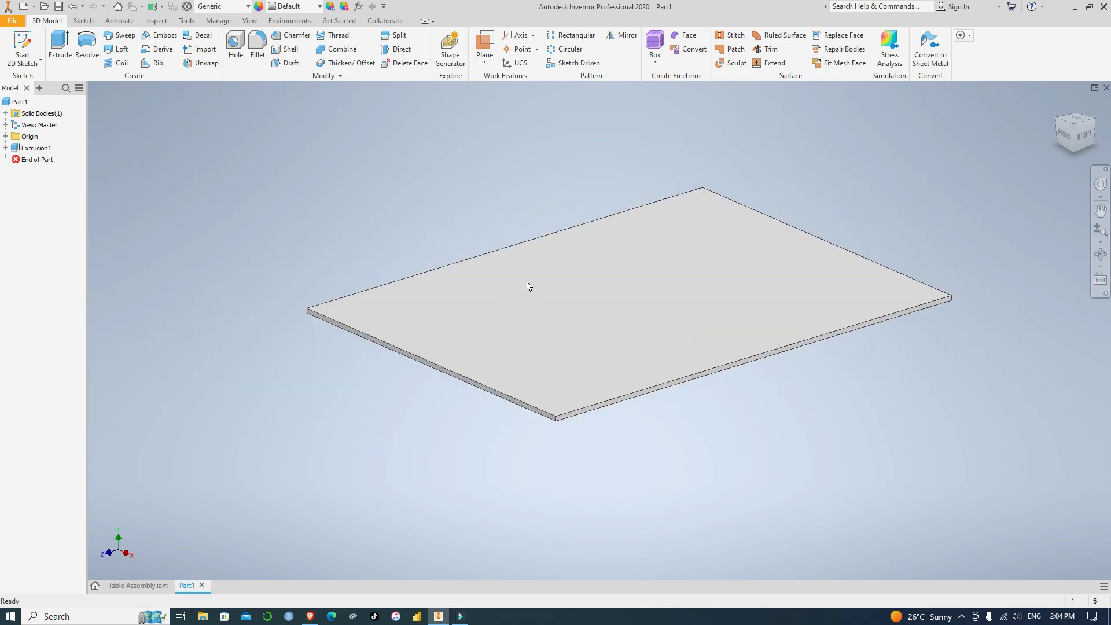
Look through the appearances in the Inventor Material Library for a finish for the table top
{"action": "left_click", "coordinate": [696, 309]}
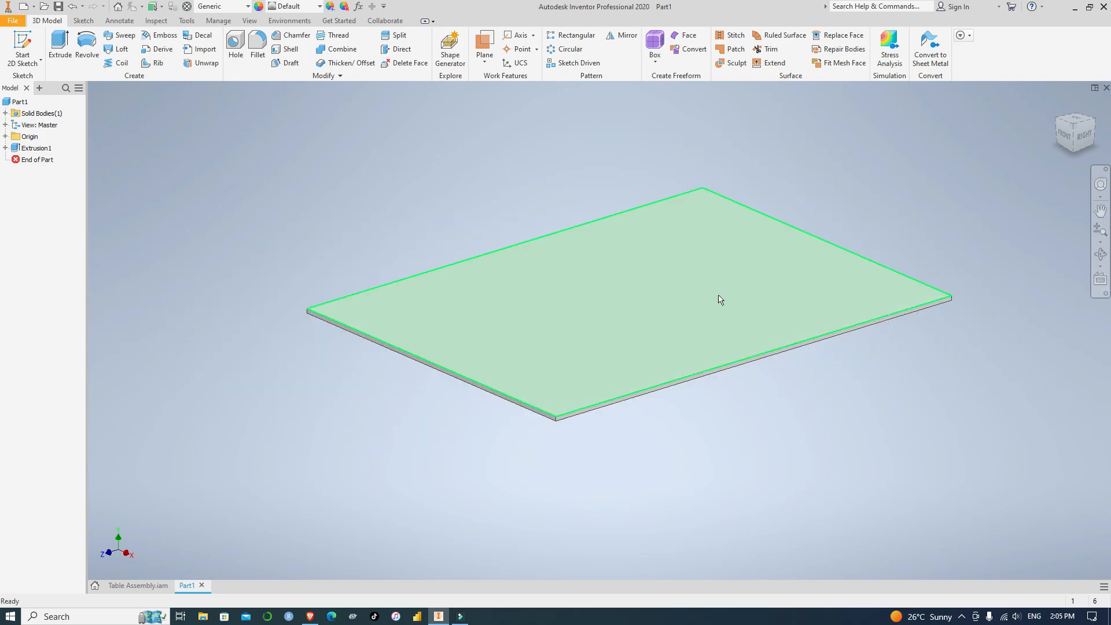
{"action": "left_click", "coordinate": [905, 149]}
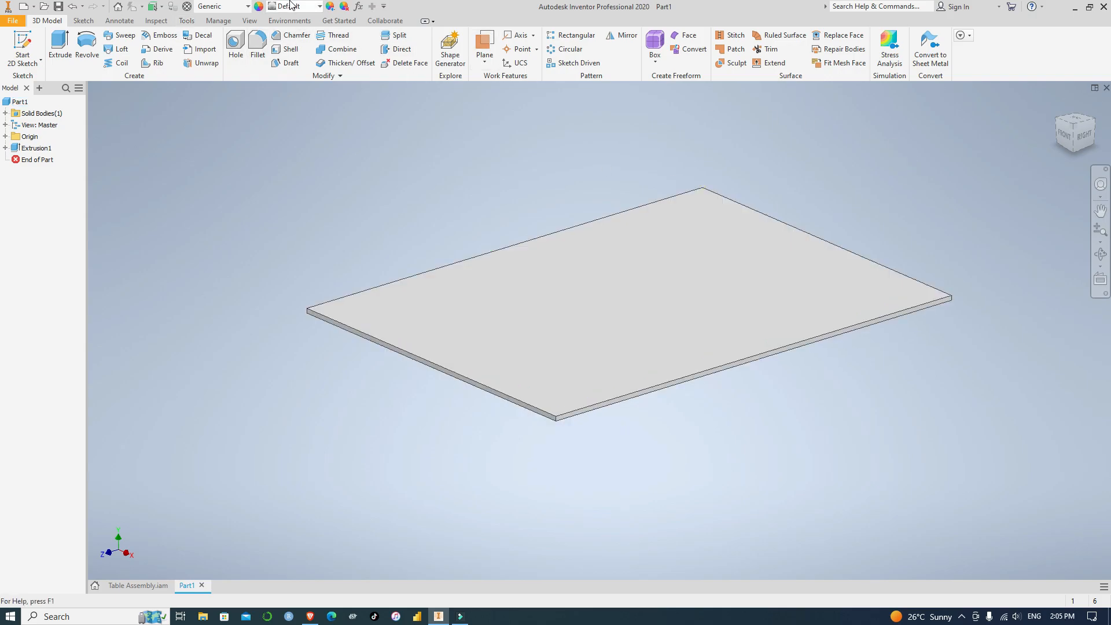
{"action": "left_click", "coordinate": [260, 8]}
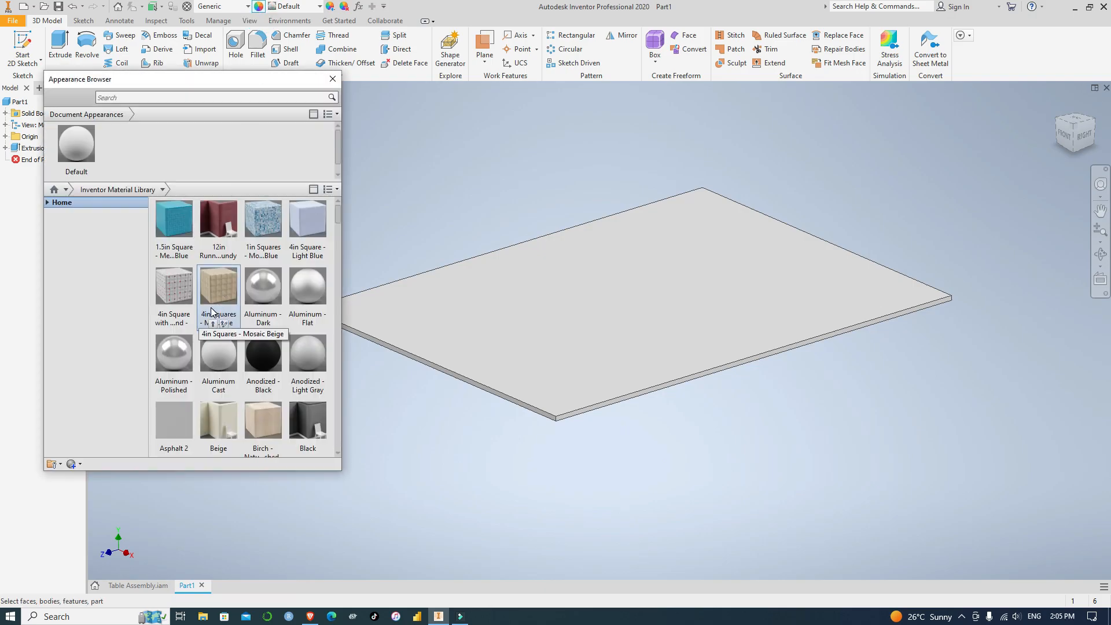
{"action": "scroll", "coordinate": [215, 312], "scroll_direction": "down", "scroll_amount": 15}
{"action": "scroll", "coordinate": [230, 311], "scroll_direction": "down", "scroll_amount": 20}
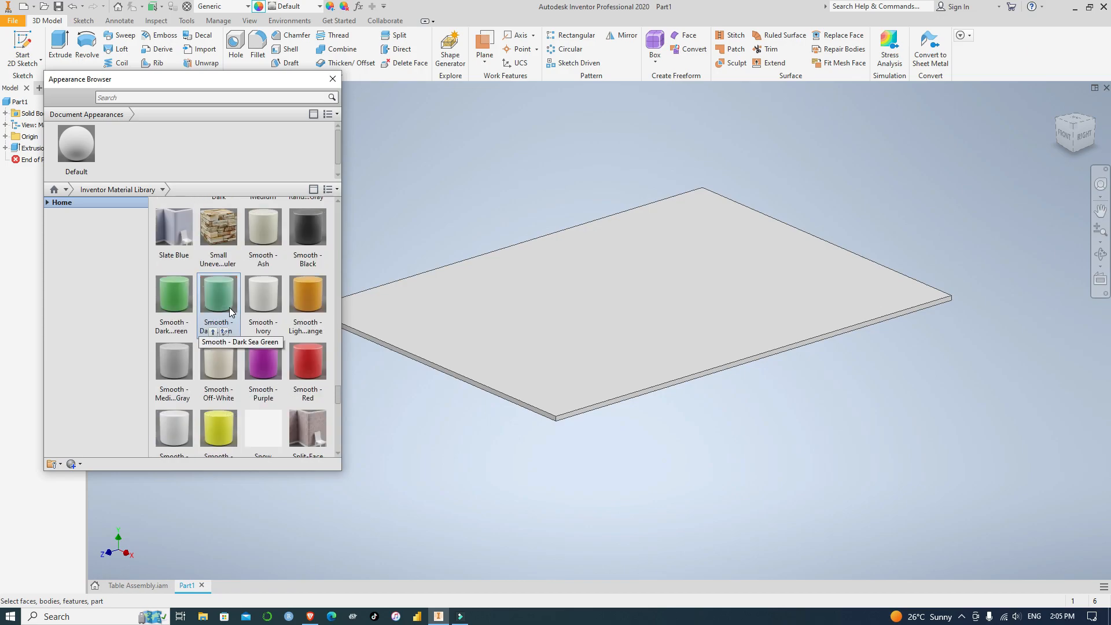
{"action": "scroll", "coordinate": [229, 308], "scroll_direction": "down", "scroll_amount": 10}
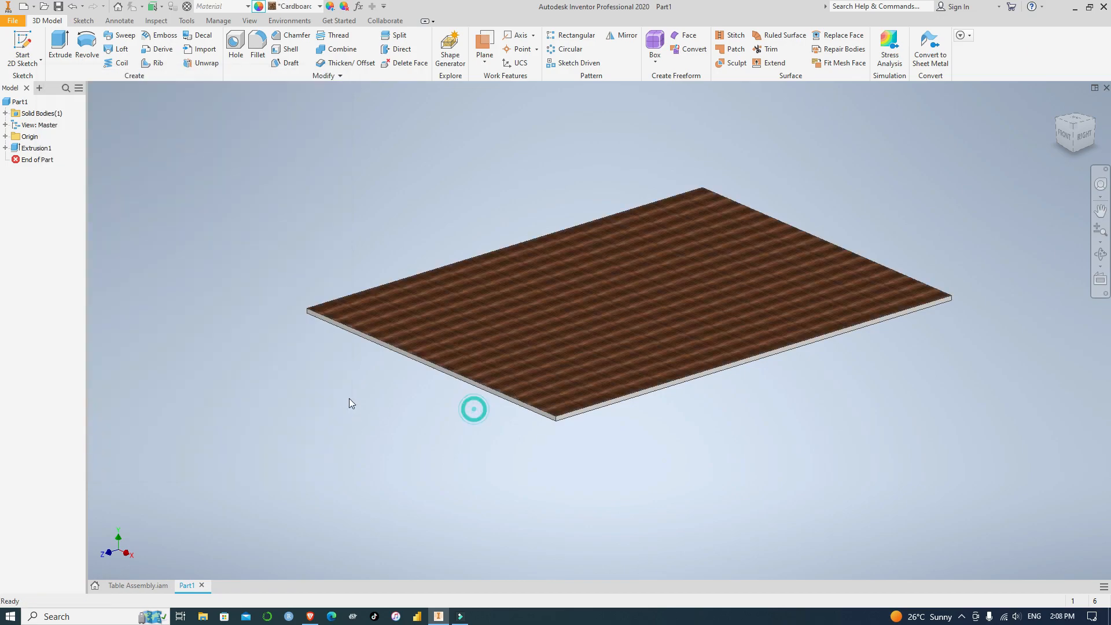
Apply the Driftwood appearance to the upper face of the table top
{"action": "left_click", "coordinate": [579, 307]}
{"action": "left_click", "coordinate": [259, 7]}
{"action": "left_click", "coordinate": [219, 167]}
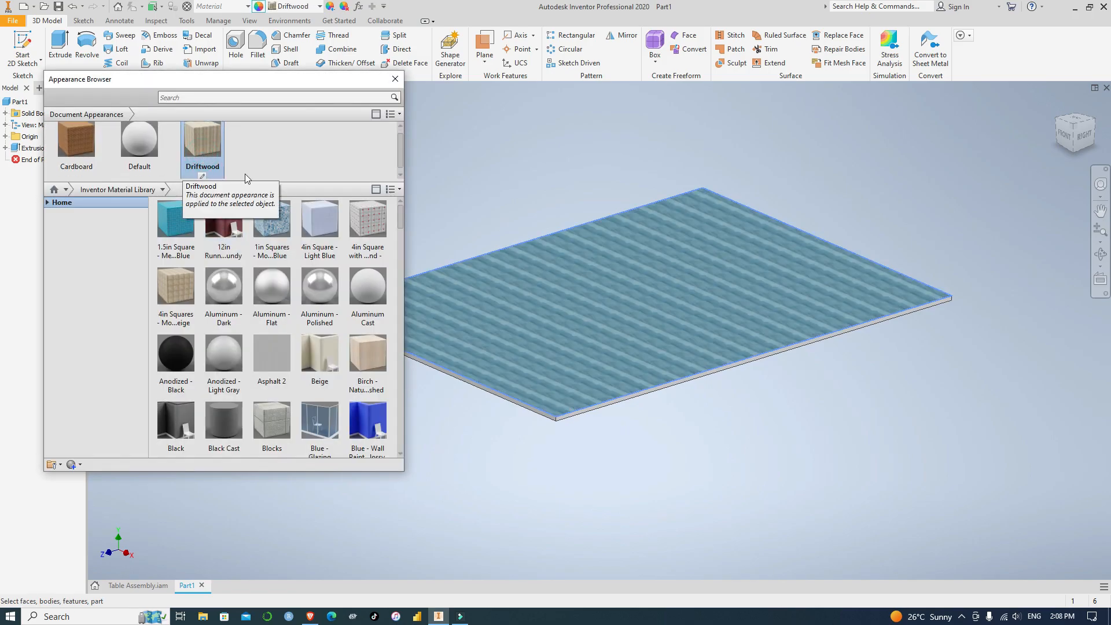
{"action": "left_click", "coordinate": [645, 516]}
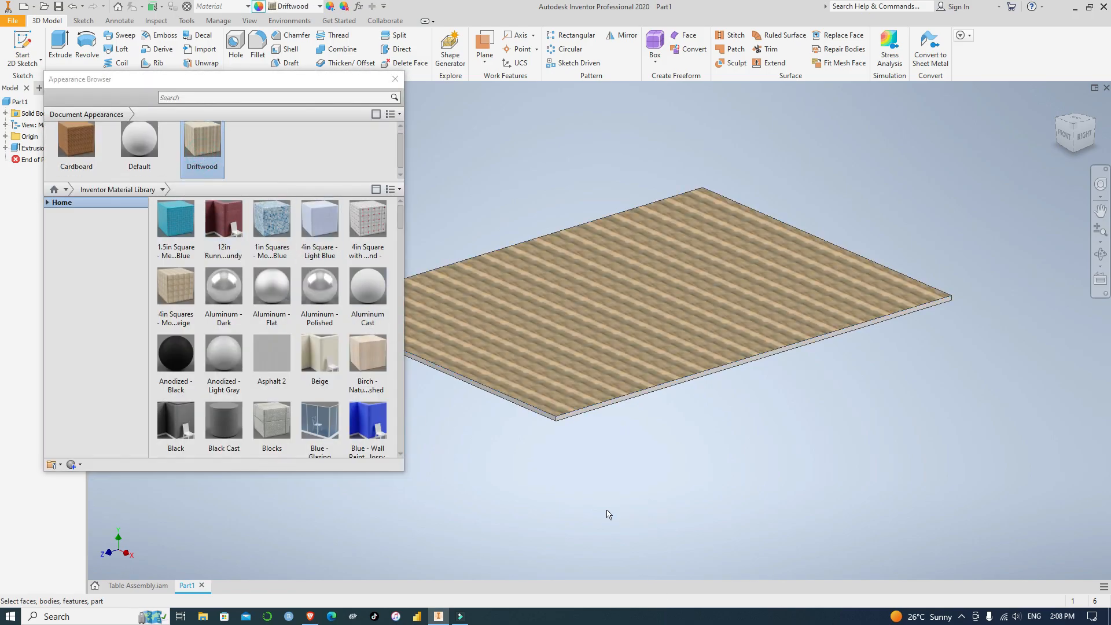
Add the Cherry - Natural Low Gloss appearance from the Inventor Material Library to the document and close its editor
{"action": "scroll", "coordinate": [324, 356], "scroll_direction": "down", "scroll_amount": 3}
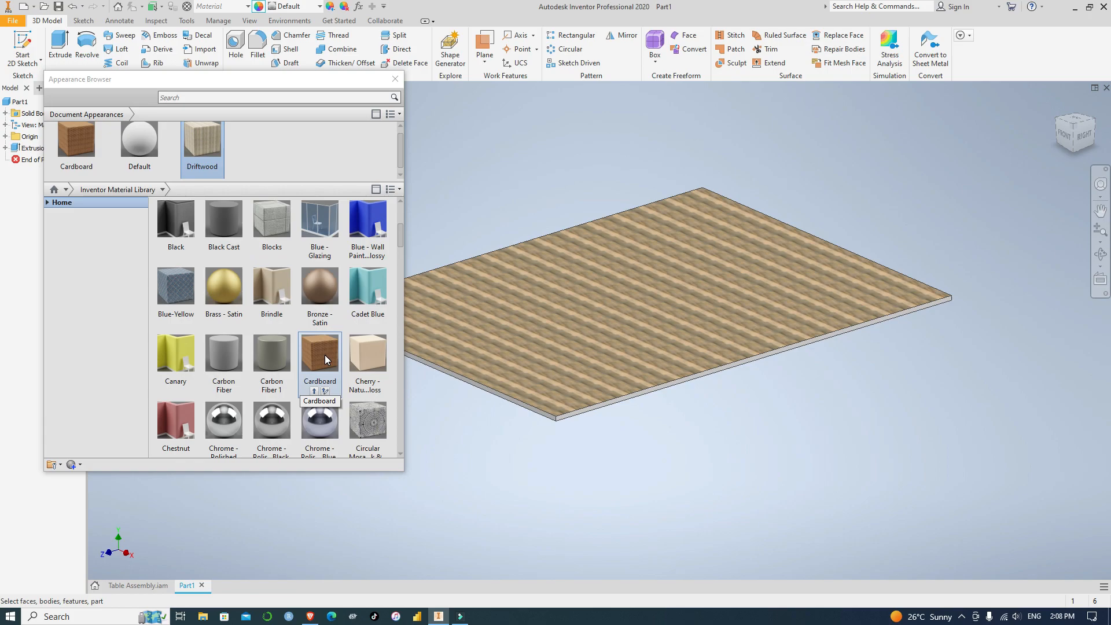
{"action": "left_click", "coordinate": [374, 351]}
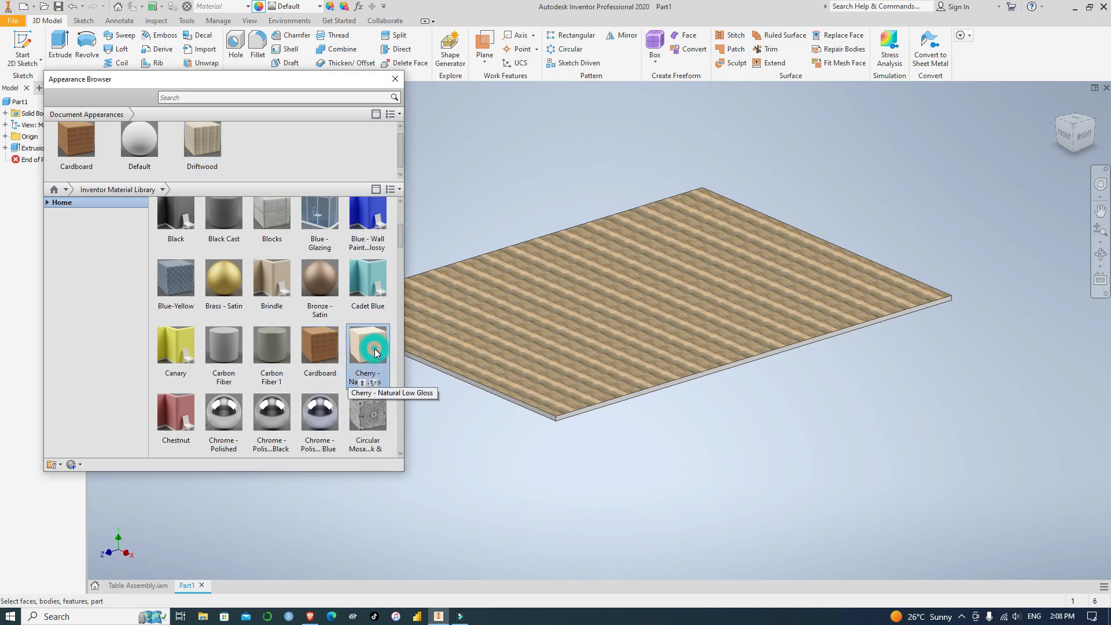
{"action": "double_click", "coordinate": [371, 377]}
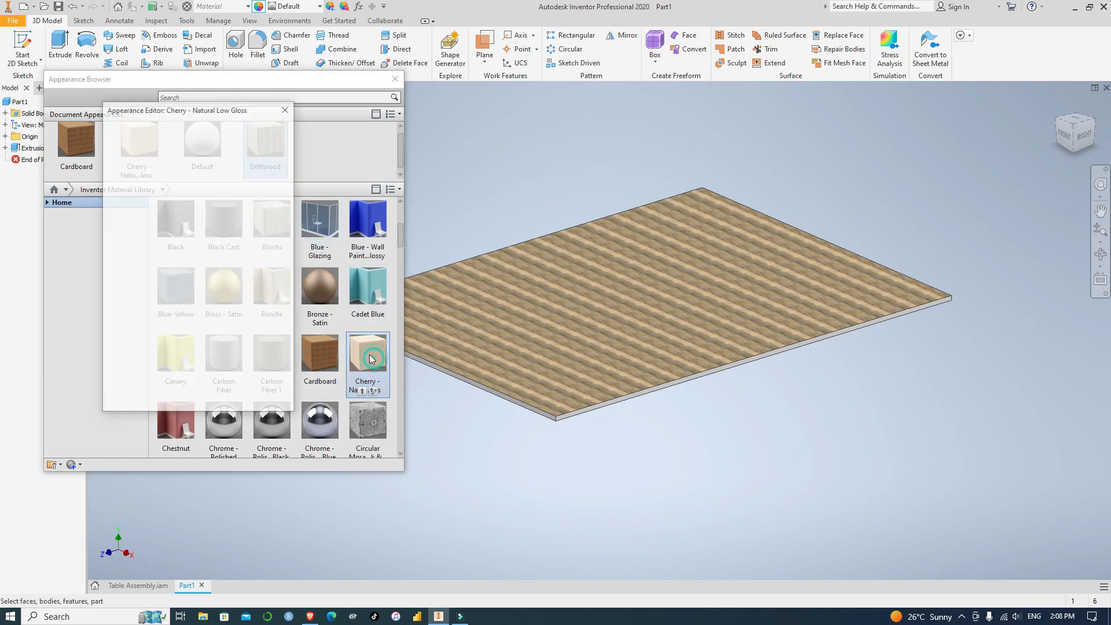
{"action": "left_click", "coordinate": [288, 113]}
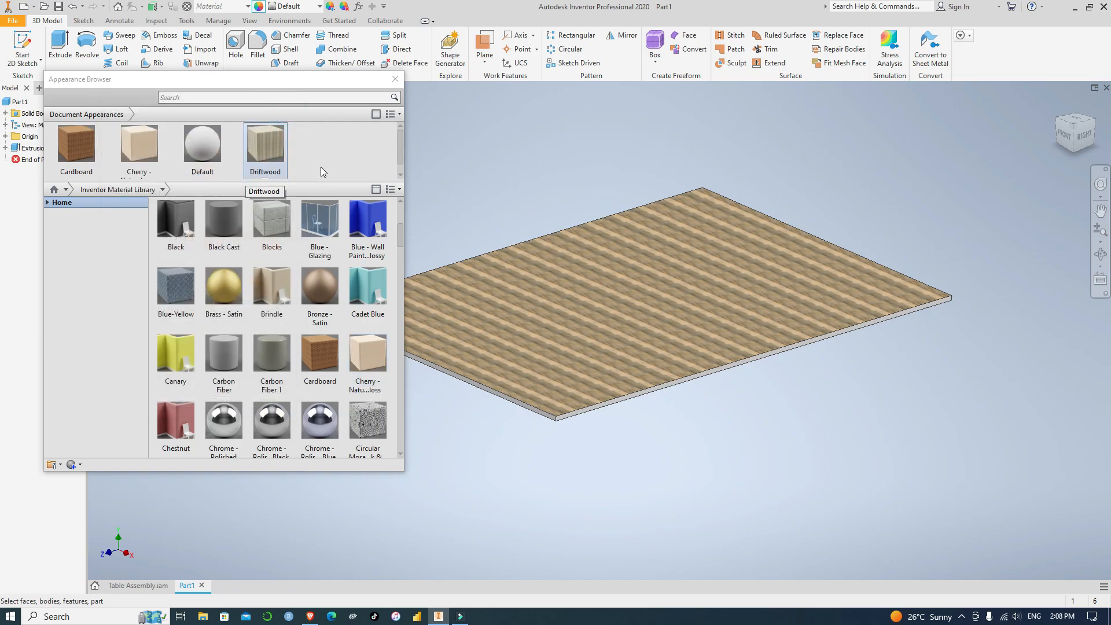
Apply the Cherry - Natural Low Gloss appearance to the upper face of the table top
{"action": "left_click", "coordinate": [147, 149]}
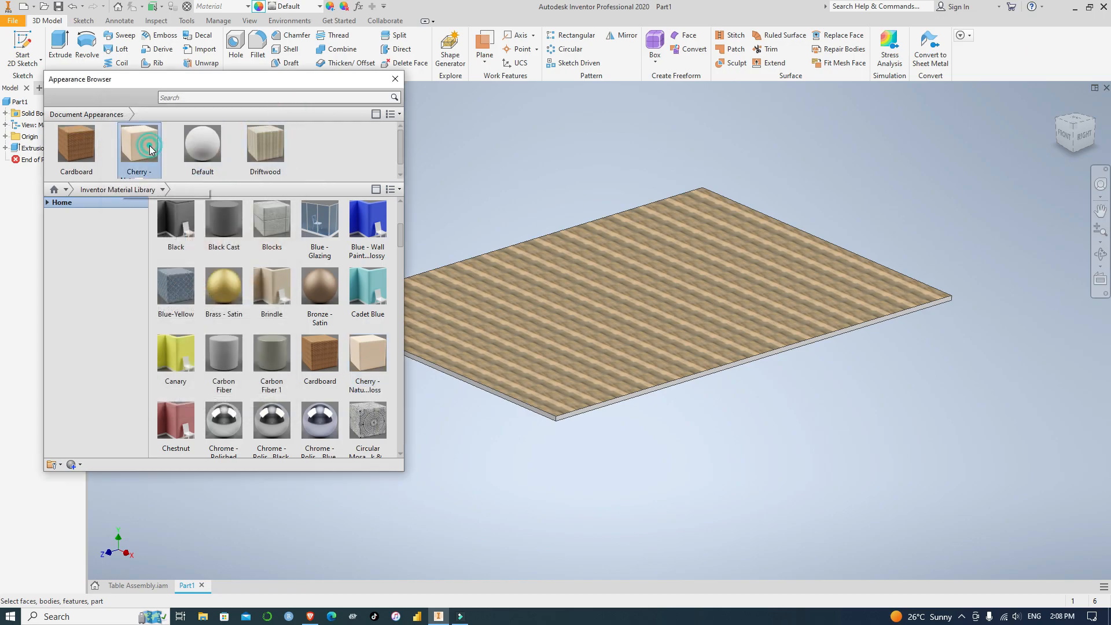
{"action": "double_click", "coordinate": [149, 155]}
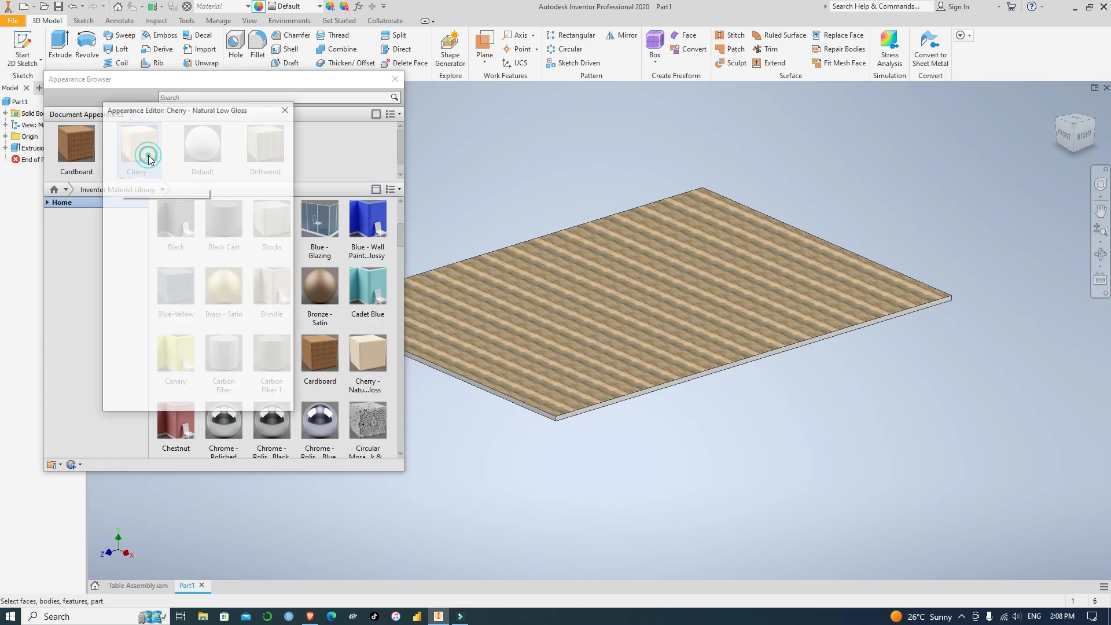
{"action": "left_click", "coordinate": [285, 109]}
{"action": "left_click", "coordinate": [655, 300]}
{"action": "left_click", "coordinate": [140, 150]}
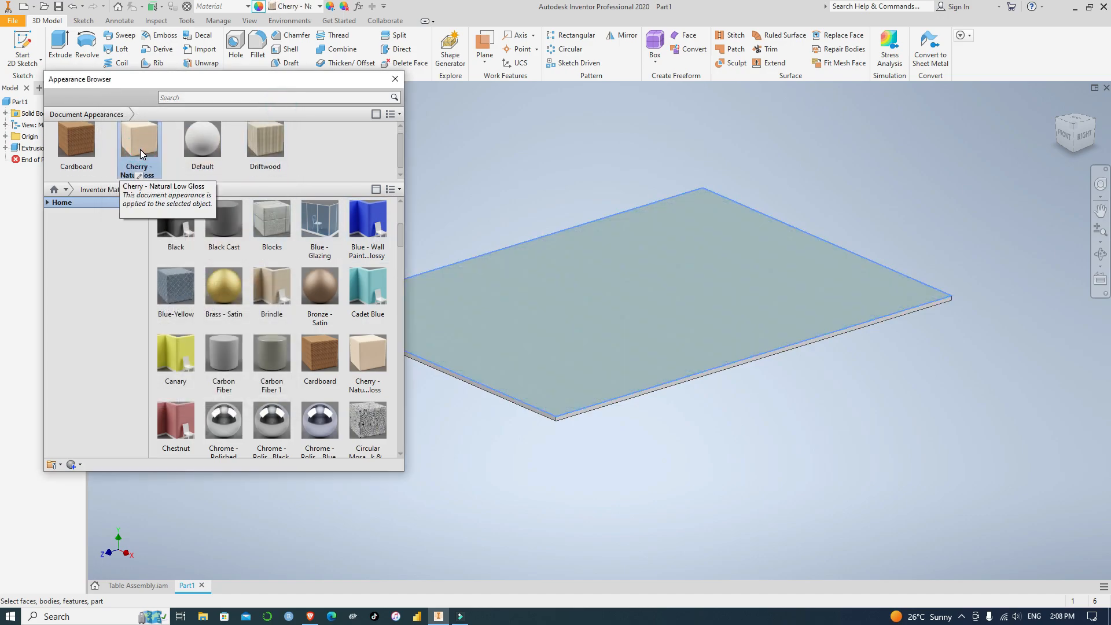
{"action": "left_click", "coordinate": [533, 471]}
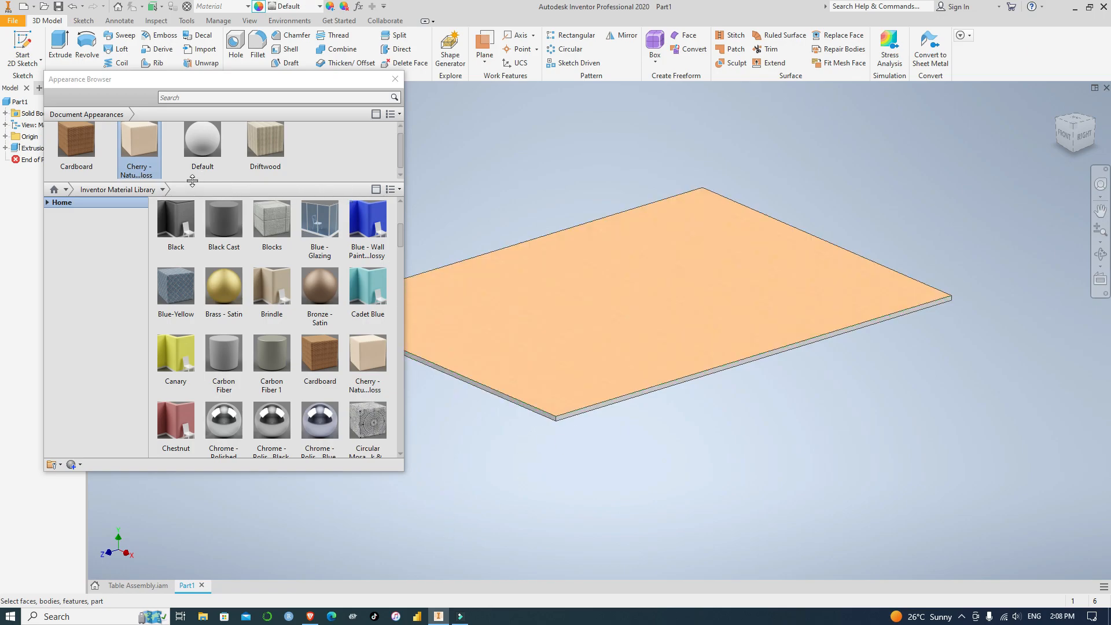
Filter the Inventor Material Library to Wood and add the Red Oak - Natural Low Gloss appearance to the document
{"action": "scroll", "coordinate": [285, 293], "scroll_direction": "down", "scroll_amount": 3}
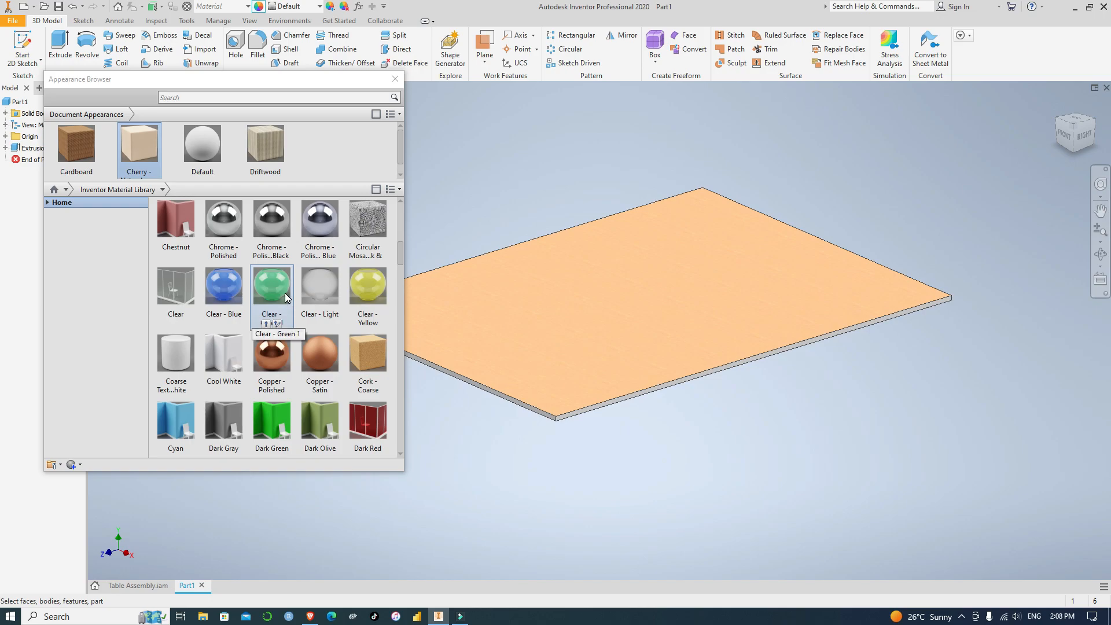
{"action": "scroll", "coordinate": [369, 340], "scroll_direction": "down", "scroll_amount": 6}
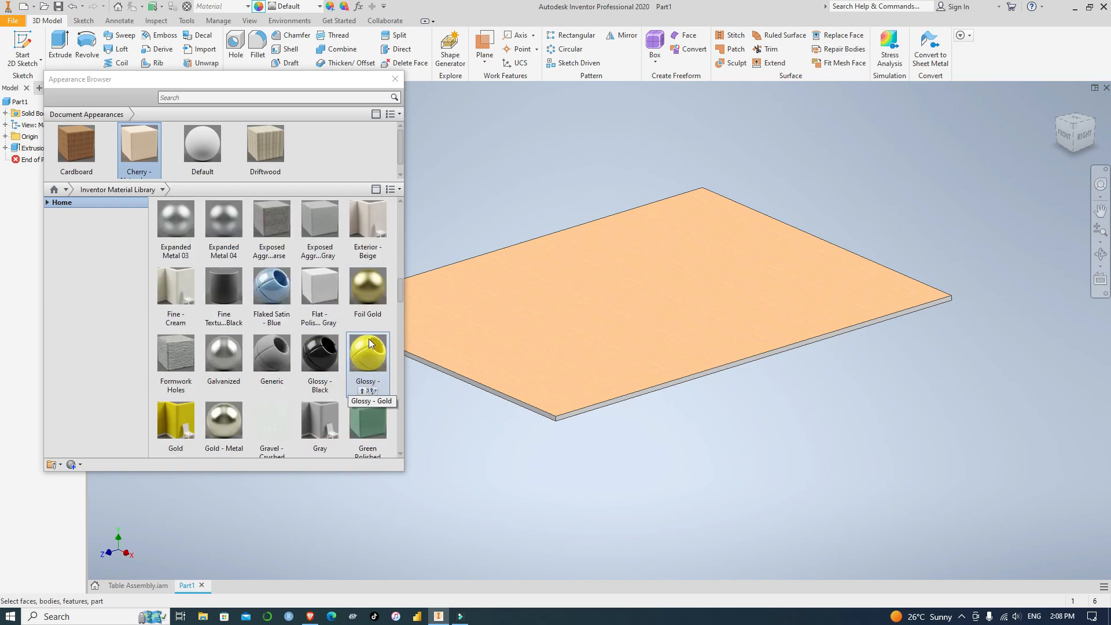
{"action": "left_click", "coordinate": [164, 191]}
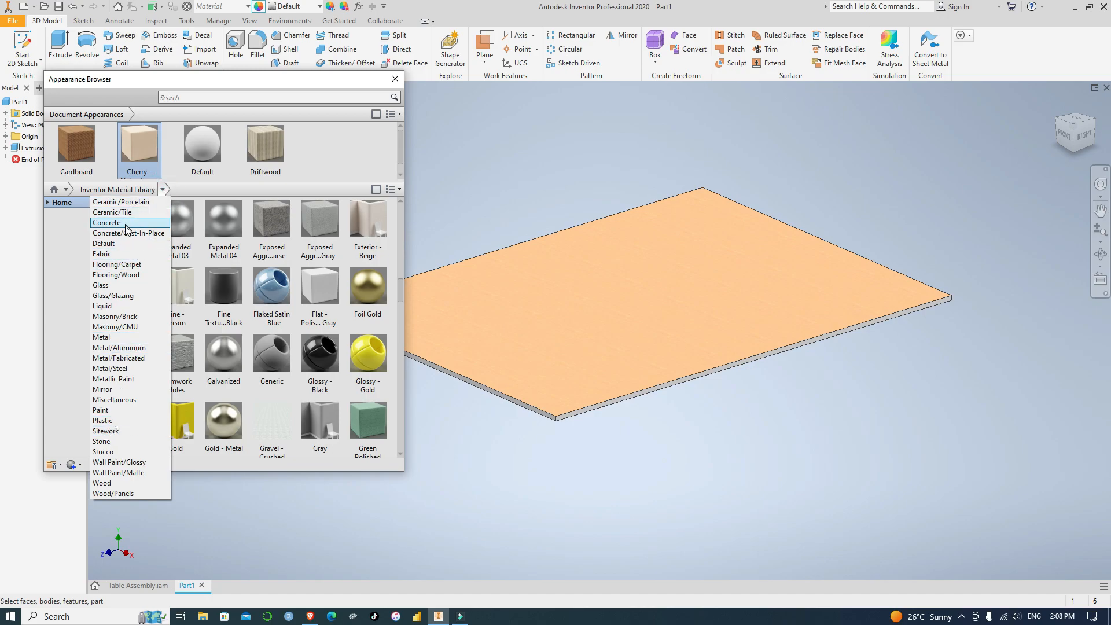
{"action": "left_click", "coordinate": [123, 484]}
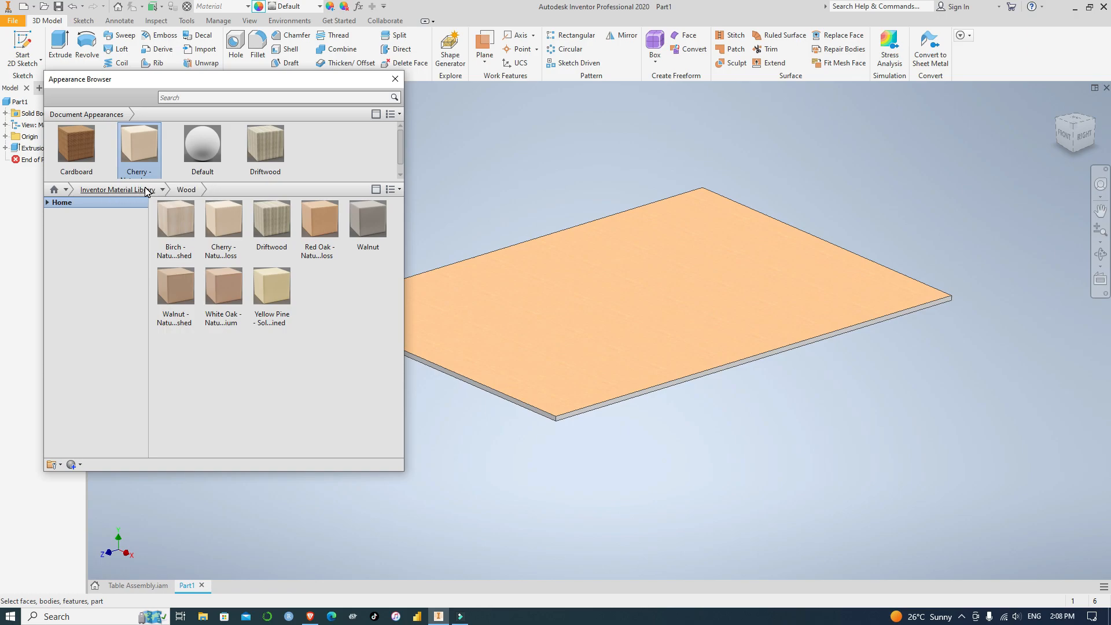
{"action": "left_click", "coordinate": [319, 220]}
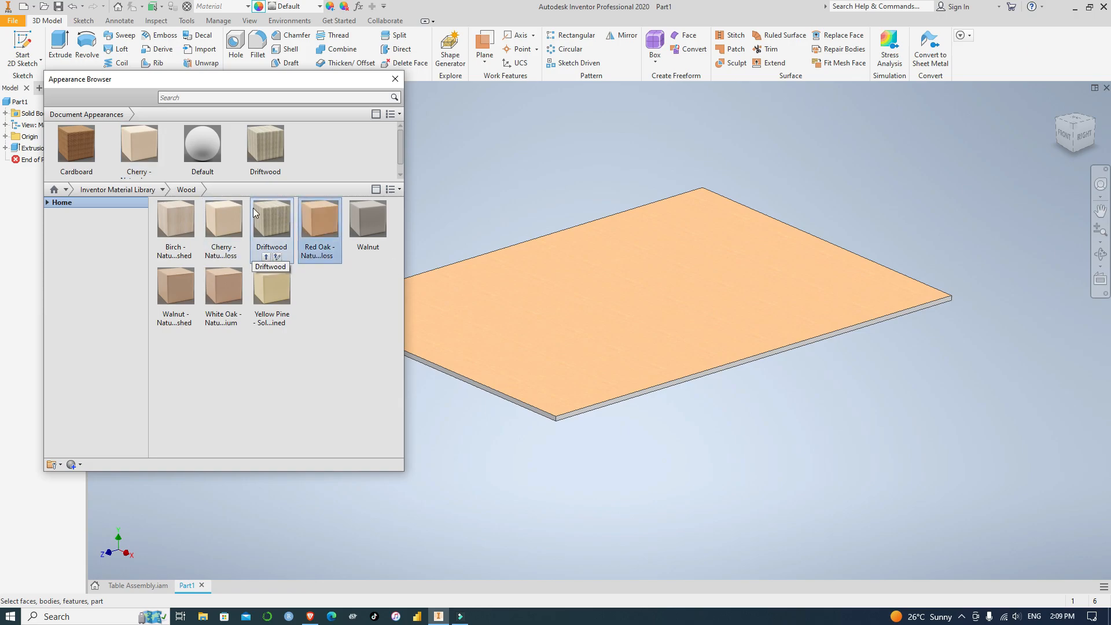
{"action": "double_click", "coordinate": [319, 220]}
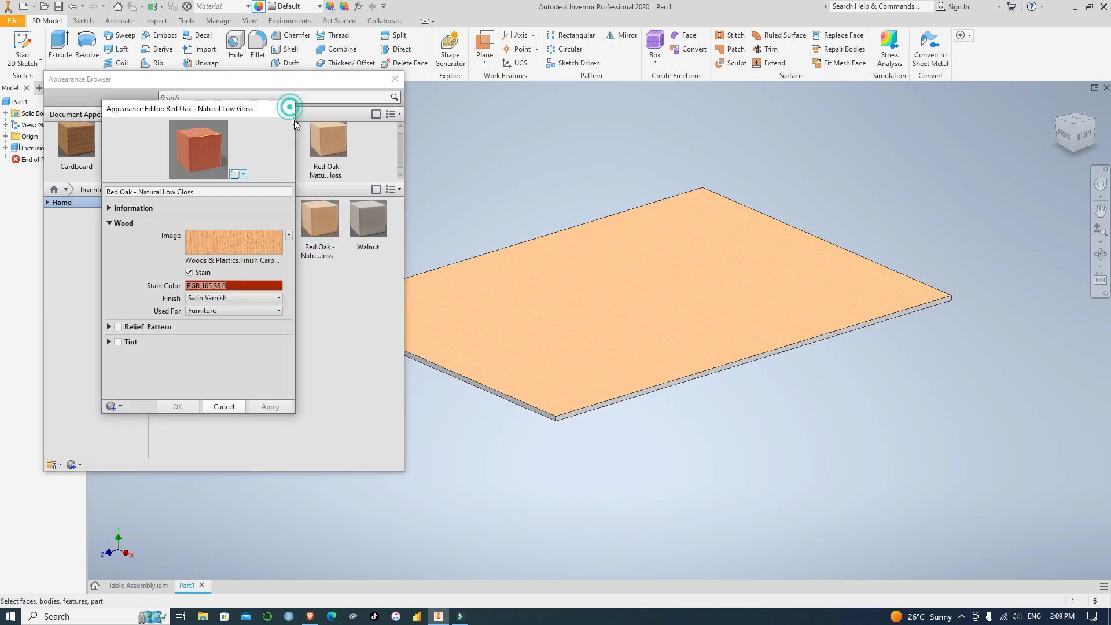
{"action": "left_click", "coordinate": [289, 108]}
Apply the Red Oak - Natural Low Gloss appearance to the upper face of the table top and close the appearance browser
{"action": "left_click", "coordinate": [491, 499]}
{"action": "left_click", "coordinate": [539, 316]}
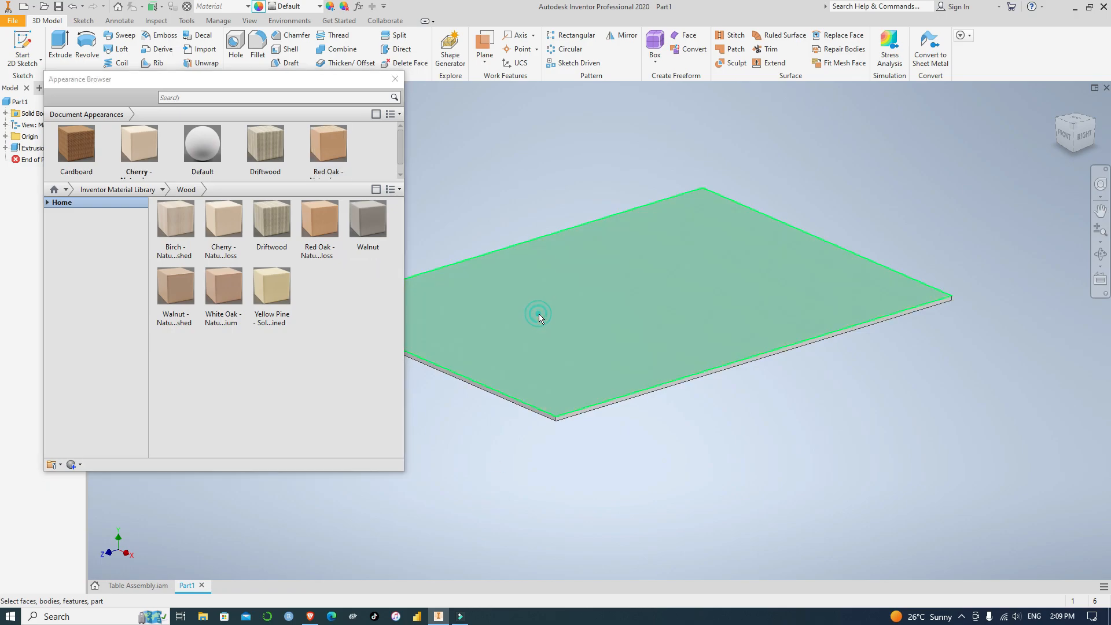
{"action": "left_click", "coordinate": [329, 142]}
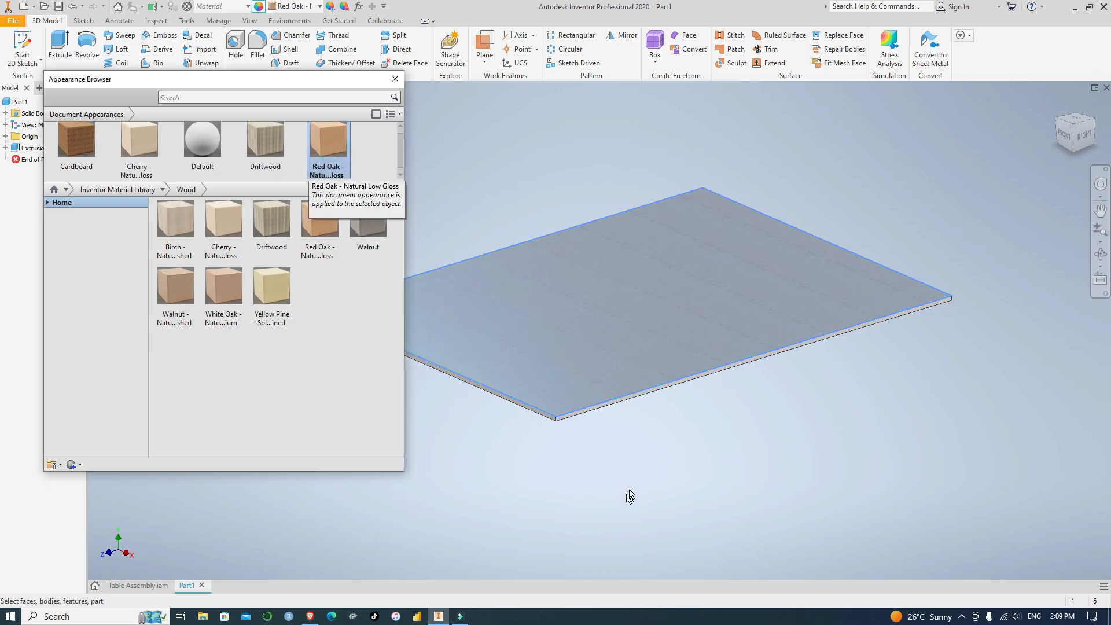
{"action": "left_click", "coordinate": [629, 498]}
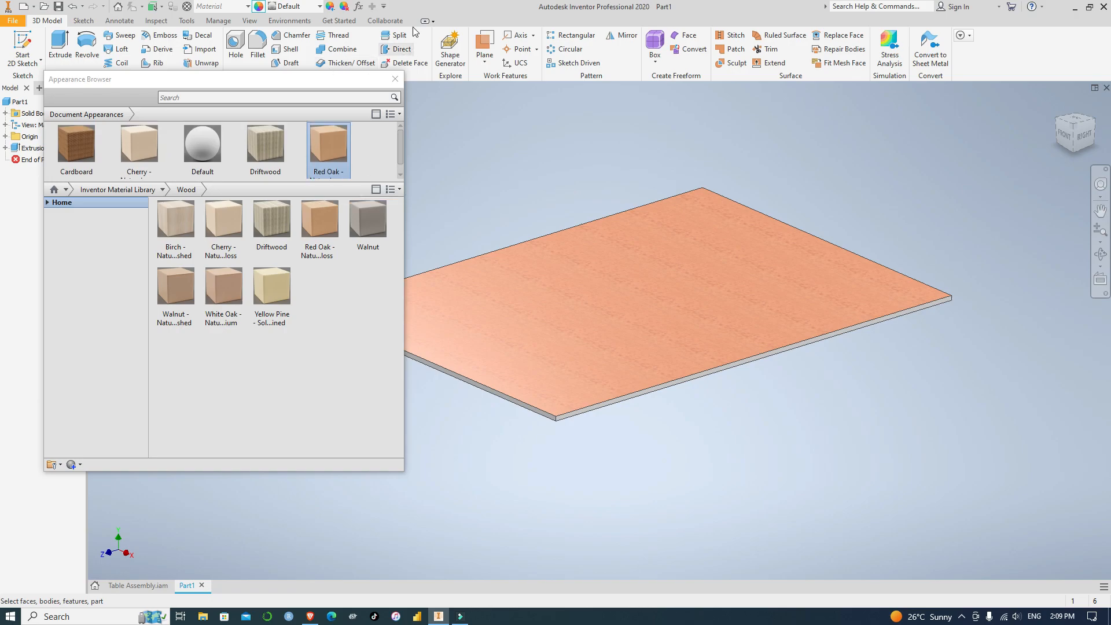
{"action": "left_click", "coordinate": [393, 78]}
{"action": "left_click", "coordinate": [839, 429]}
Apply the Red Oak - Natural Low Gloss appearance to the underside of the table top and return to the home view
{"action": "scroll", "coordinate": [774, 291], "scroll_direction": "up", "scroll_amount": 3}
{"action": "scroll", "coordinate": [774, 290], "scroll_direction": "down", "scroll_amount": 6}
{"action": "scroll", "coordinate": [775, 295], "scroll_direction": "up", "scroll_amount": 5}
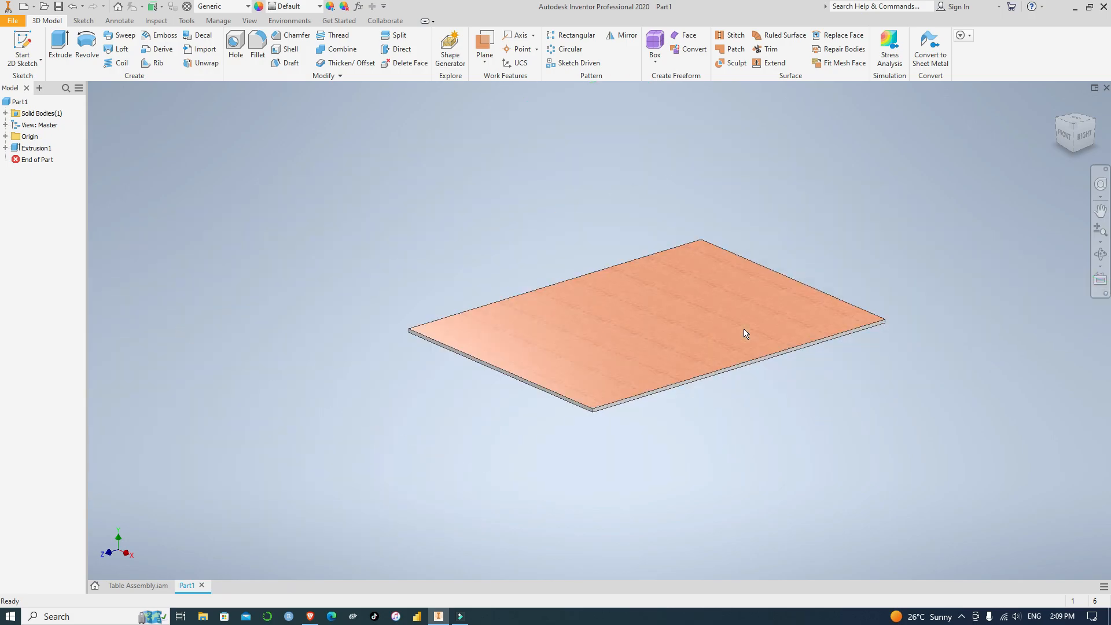
{"action": "scroll", "coordinate": [746, 333], "scroll_direction": "down", "scroll_amount": 3}
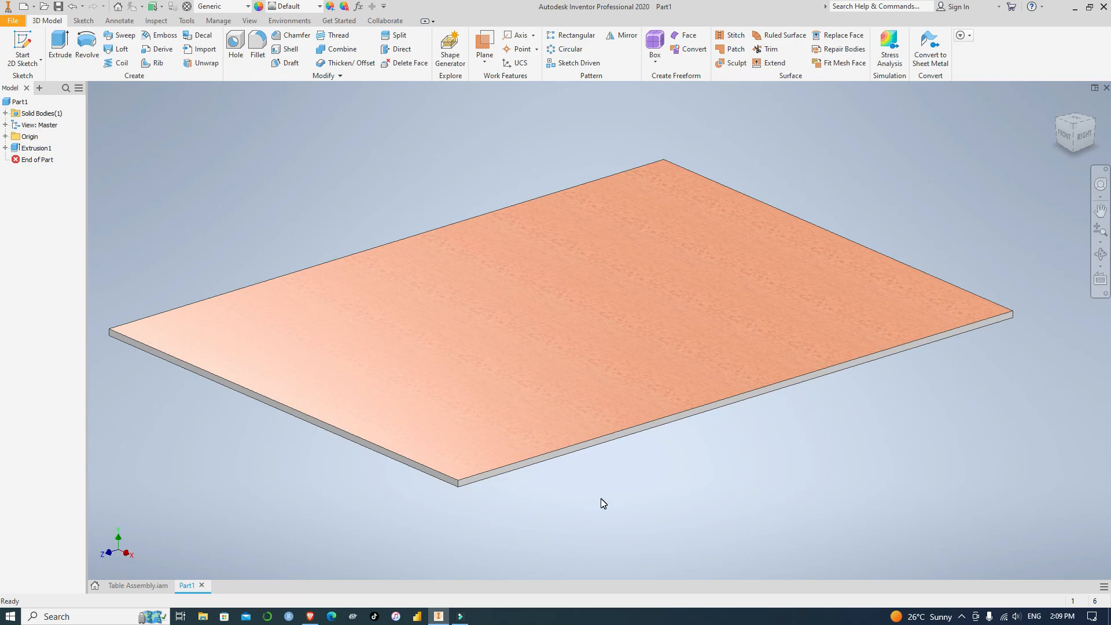
{"action": "middle_click_drag", "start_coordinate": [600, 499], "coordinate": [571, 354], "text": "shift"}
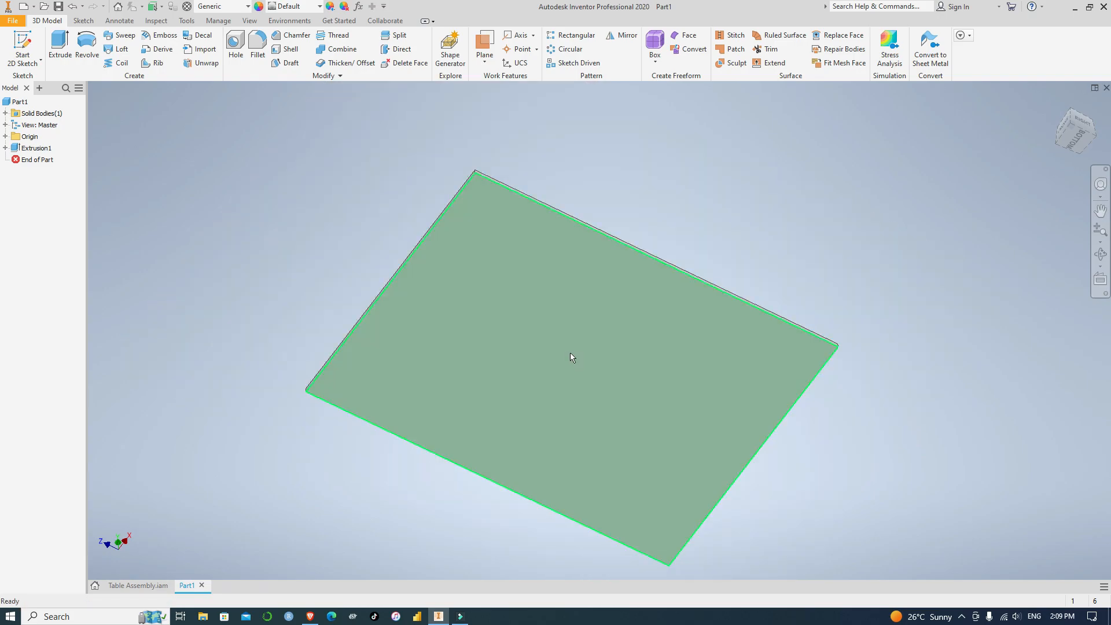
{"action": "left_click", "coordinate": [570, 354]}
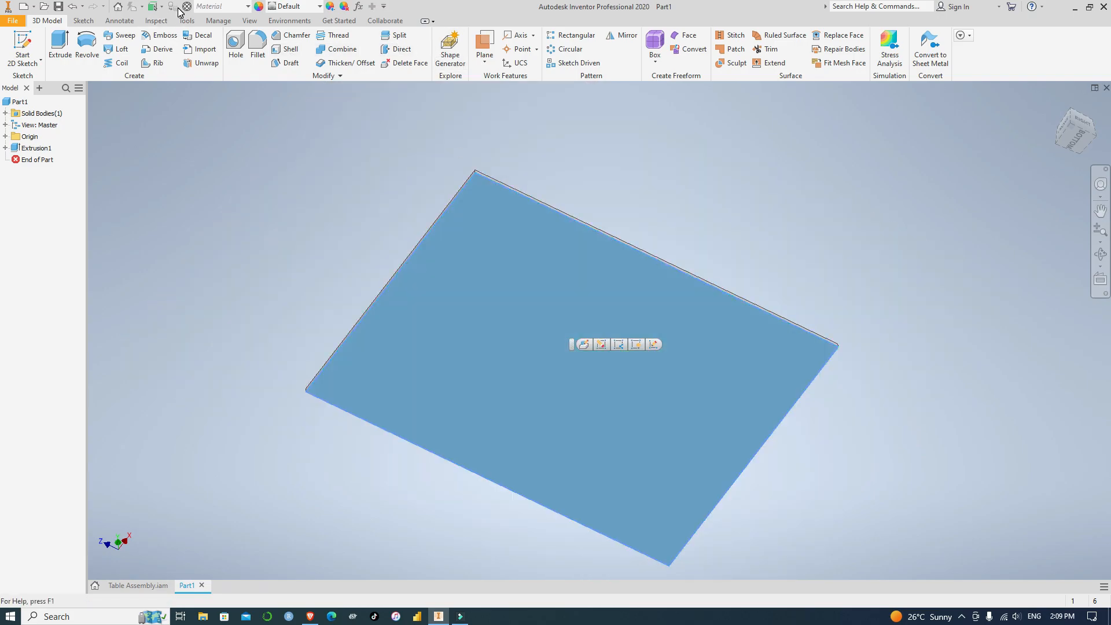
{"action": "left_click", "coordinate": [259, 6]}
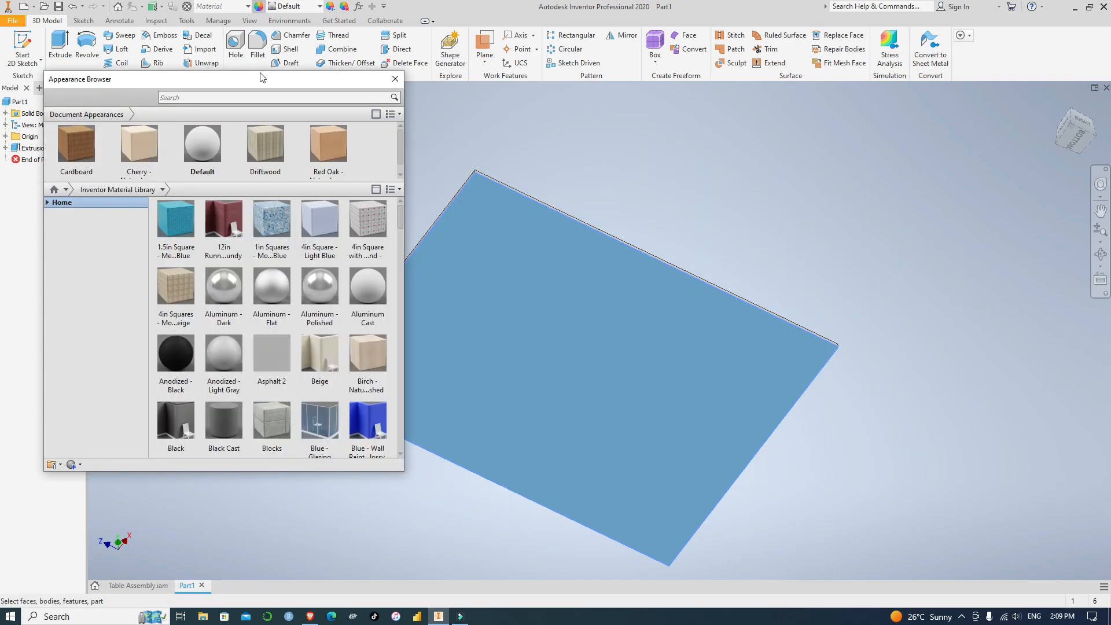
{"action": "left_click", "coordinate": [327, 146]}
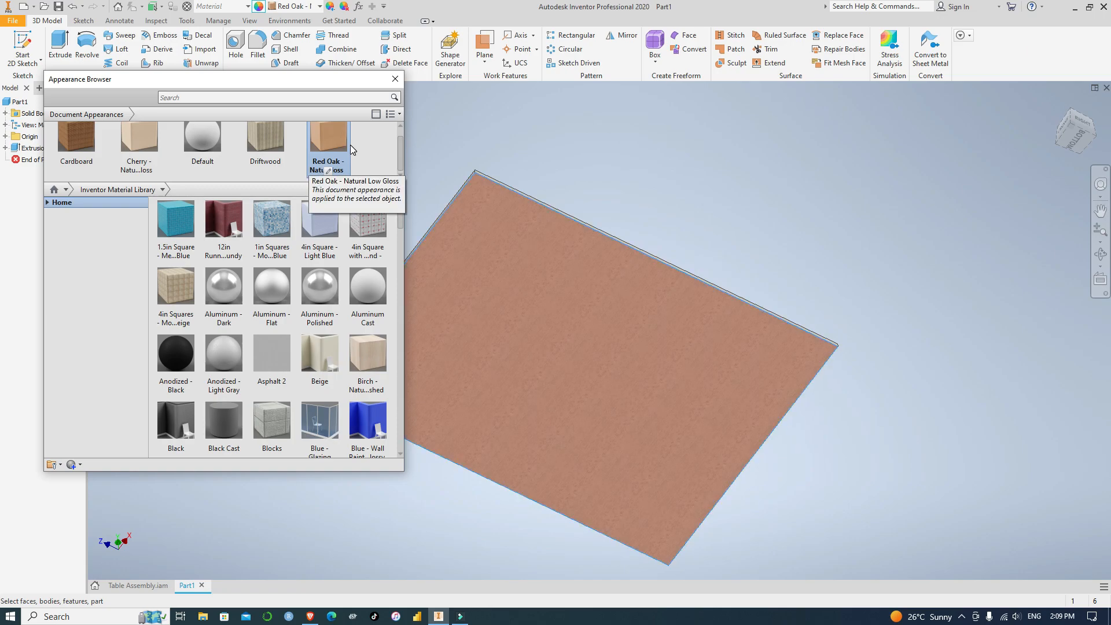
{"action": "scroll", "coordinate": [361, 145], "scroll_direction": "up", "scroll_amount": 1}
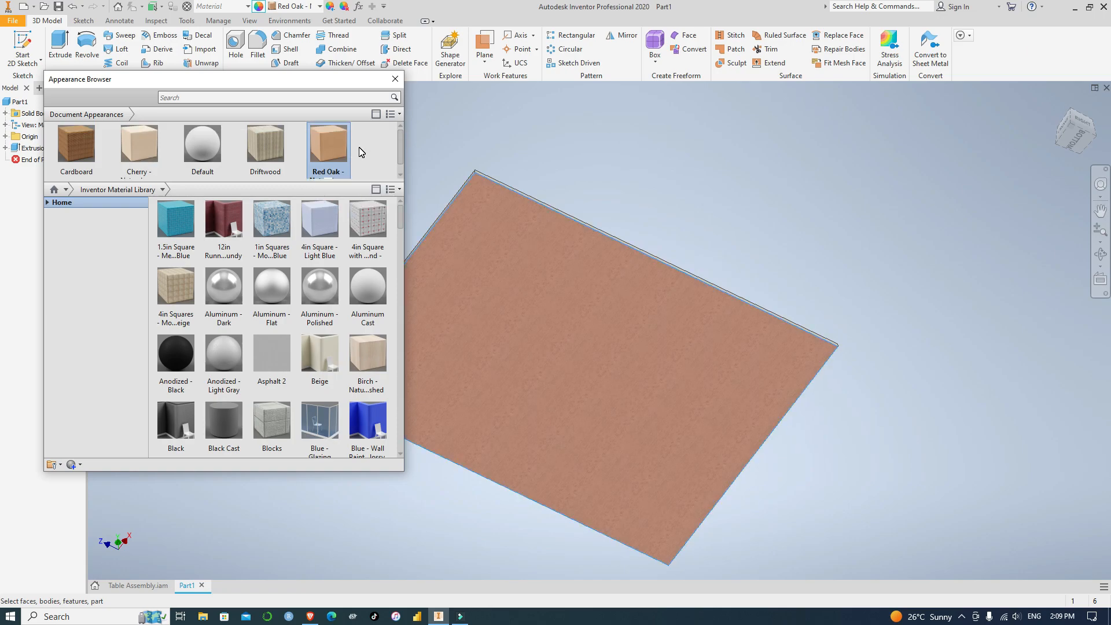
{"action": "left_click", "coordinate": [396, 80]}
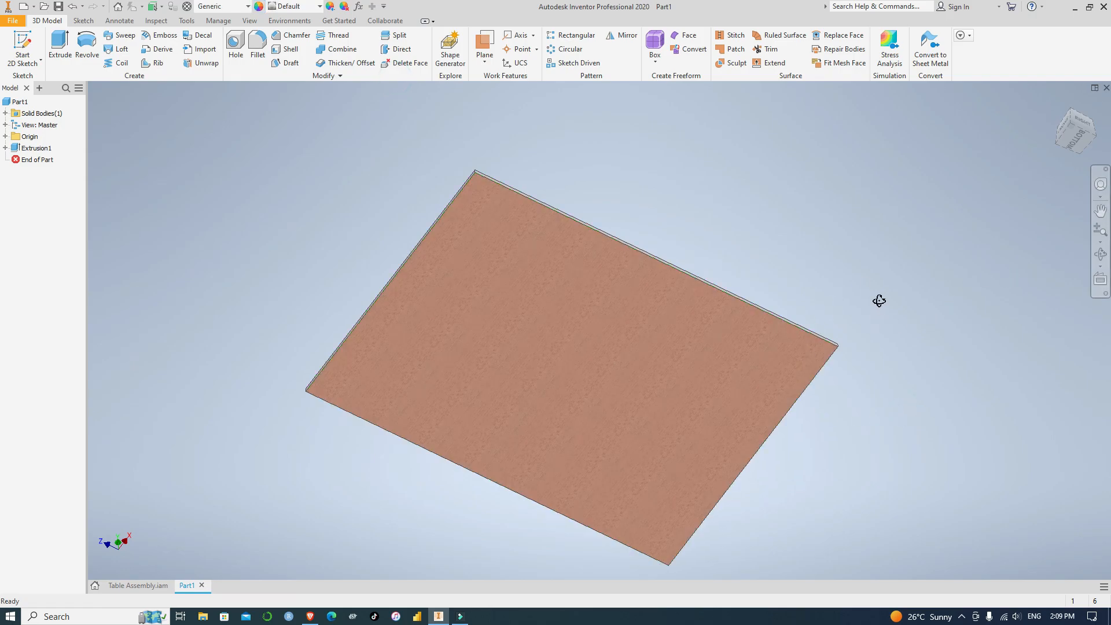
{"action": "key", "text": "F6"}
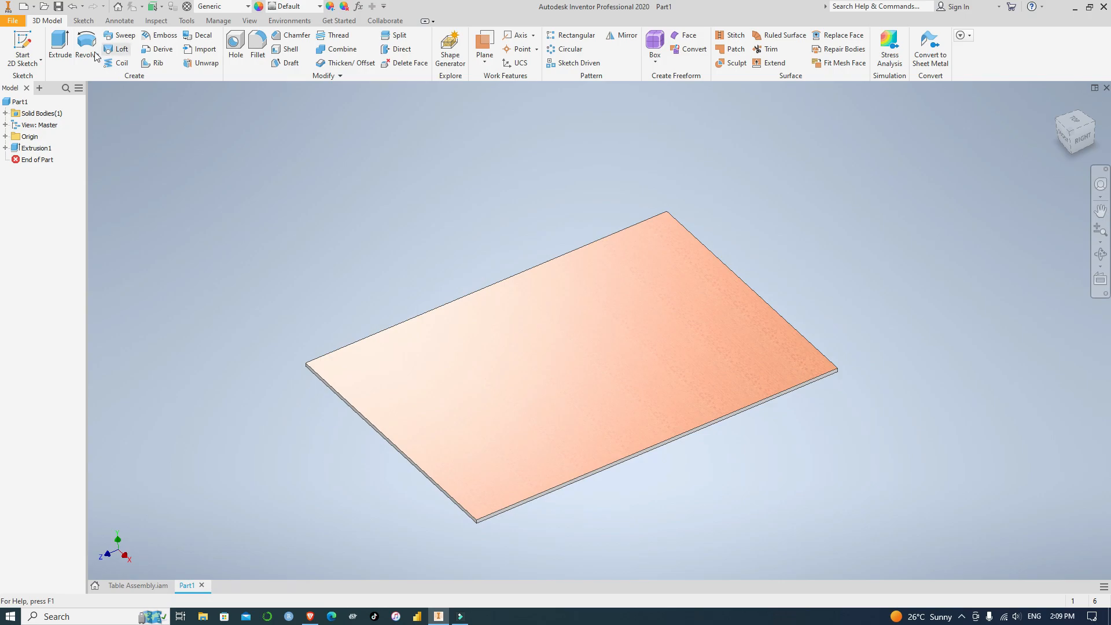
Start saving the table top part and set the Desktop as the save location
{"action": "left_click", "coordinate": [33, 7]}
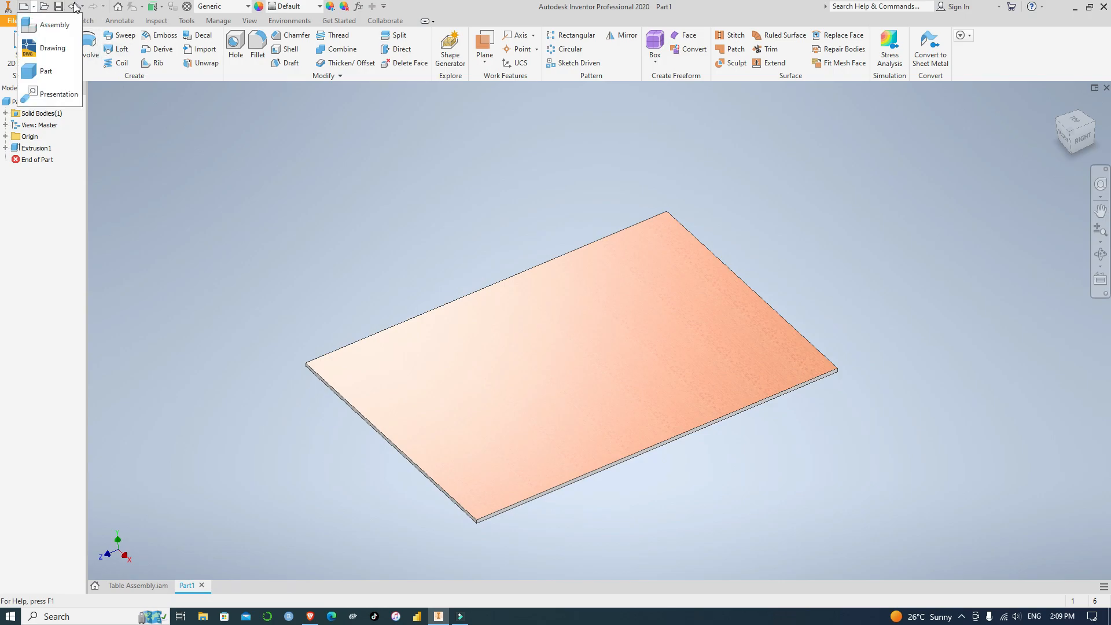
{"action": "left_click", "coordinate": [58, 7]}
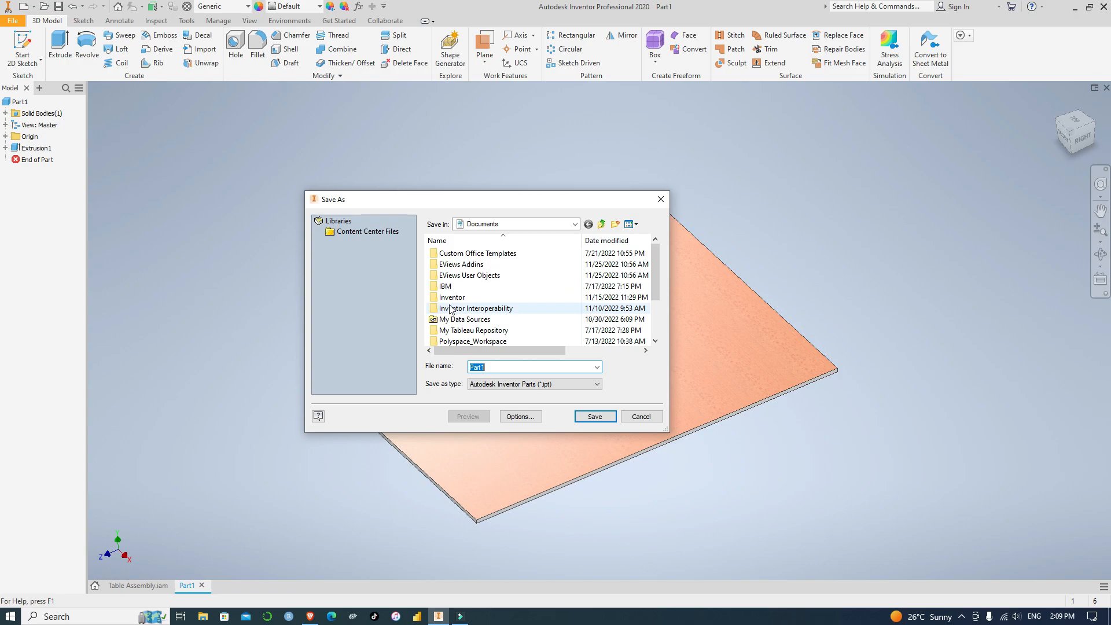
{"action": "scroll", "coordinate": [463, 288], "scroll_direction": "down", "scroll_amount": 2}
{"action": "scroll", "coordinate": [463, 289], "scroll_direction": "up", "scroll_amount": 2}
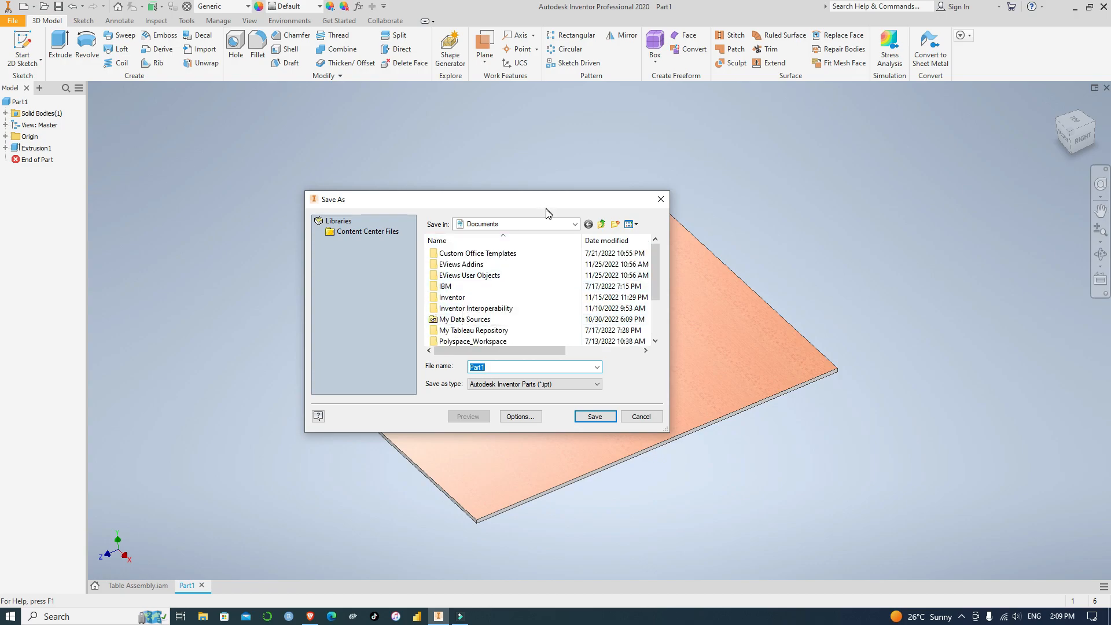
{"action": "left_click", "coordinate": [576, 224]}
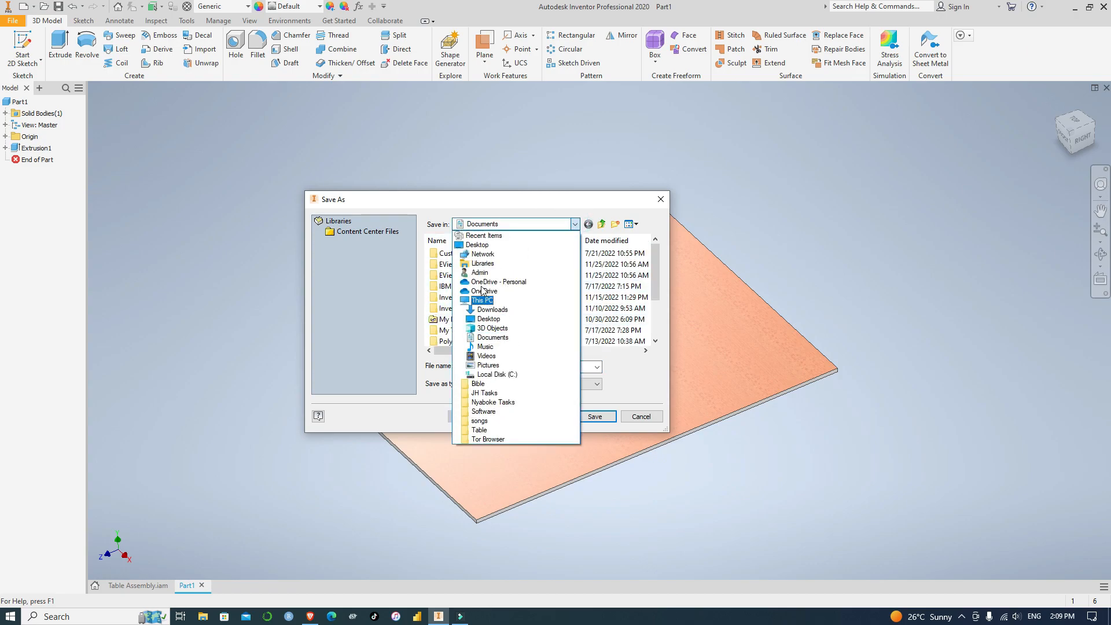
{"action": "left_click", "coordinate": [479, 245]}
{"action": "double_click", "coordinate": [496, 367]}
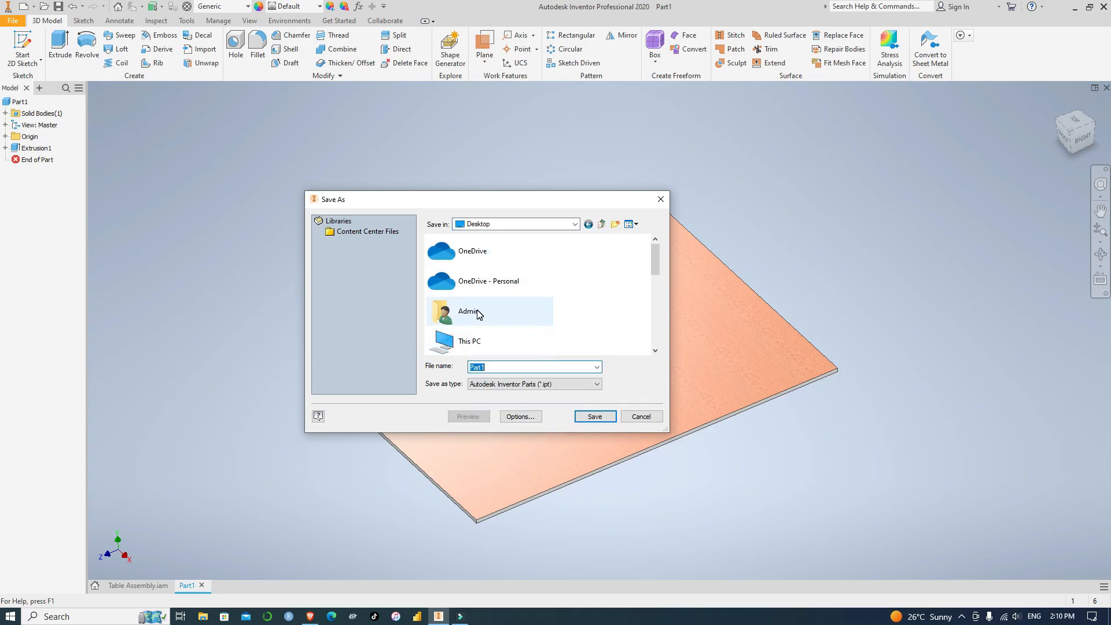
{"action": "scroll", "coordinate": [480, 314], "scroll_direction": "down", "scroll_amount": 5}
Create a new folder named Table Design Sample on the Desktop
{"action": "right_click", "coordinate": [630, 312]}
{"action": "left_click", "coordinate": [668, 417]}
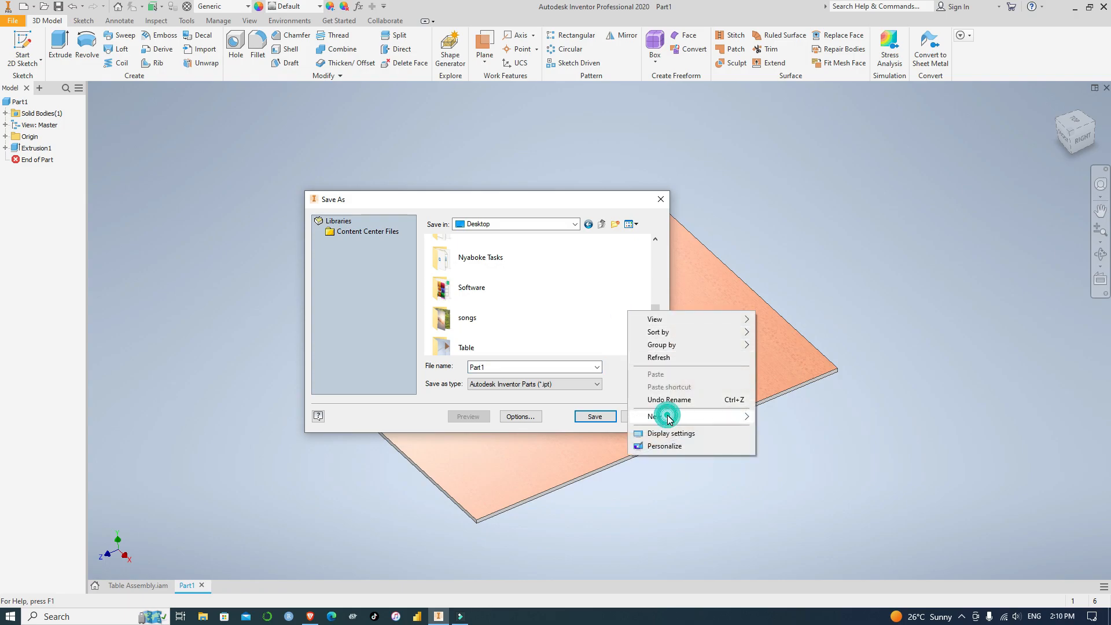
{"action": "left_click", "coordinate": [777, 417]}
{"action": "key", "text": "BackSpace"}
{"action": "type", "text": "Table Design"}
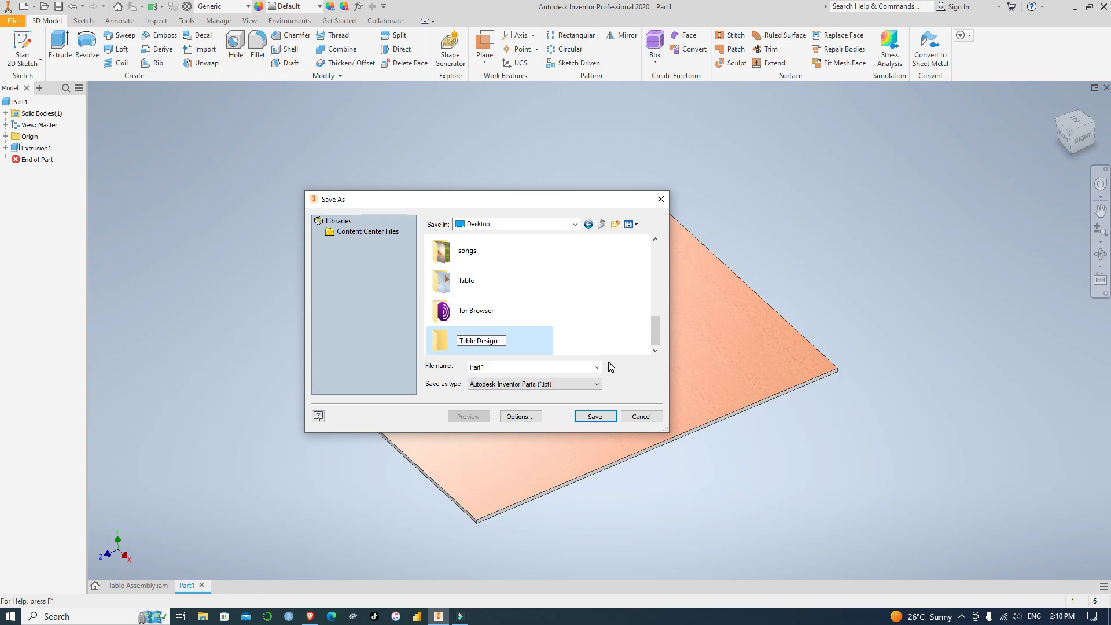
{"action": "type", "text": "Sample"}
{"action": "left_click", "coordinate": [499, 342]}
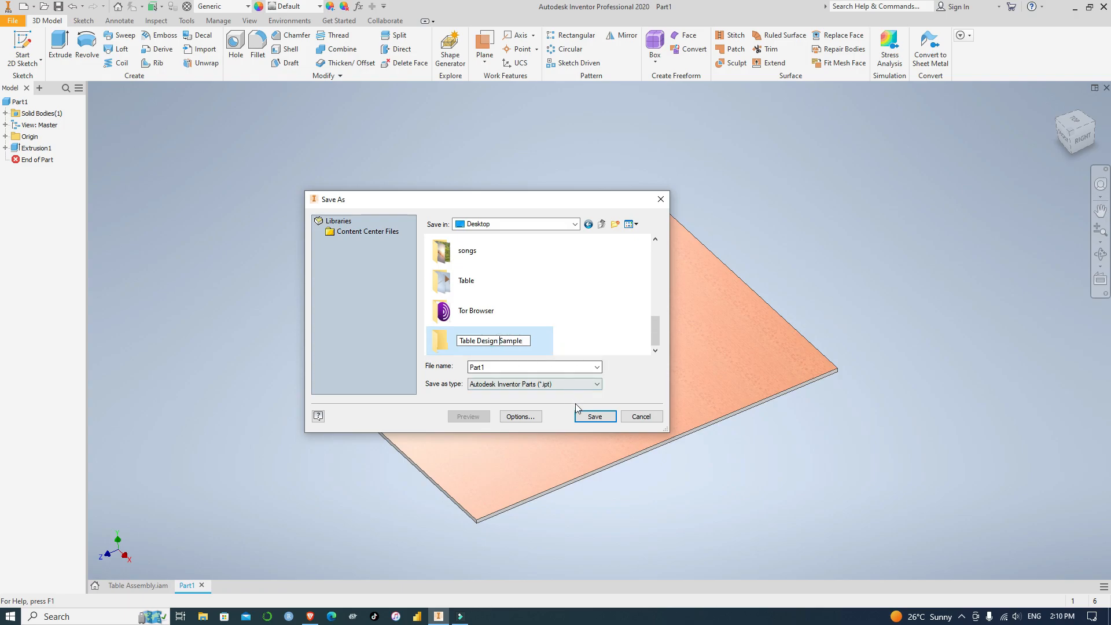
{"action": "left_click", "coordinate": [507, 366]}
{"action": "double_click", "coordinate": [495, 367]}
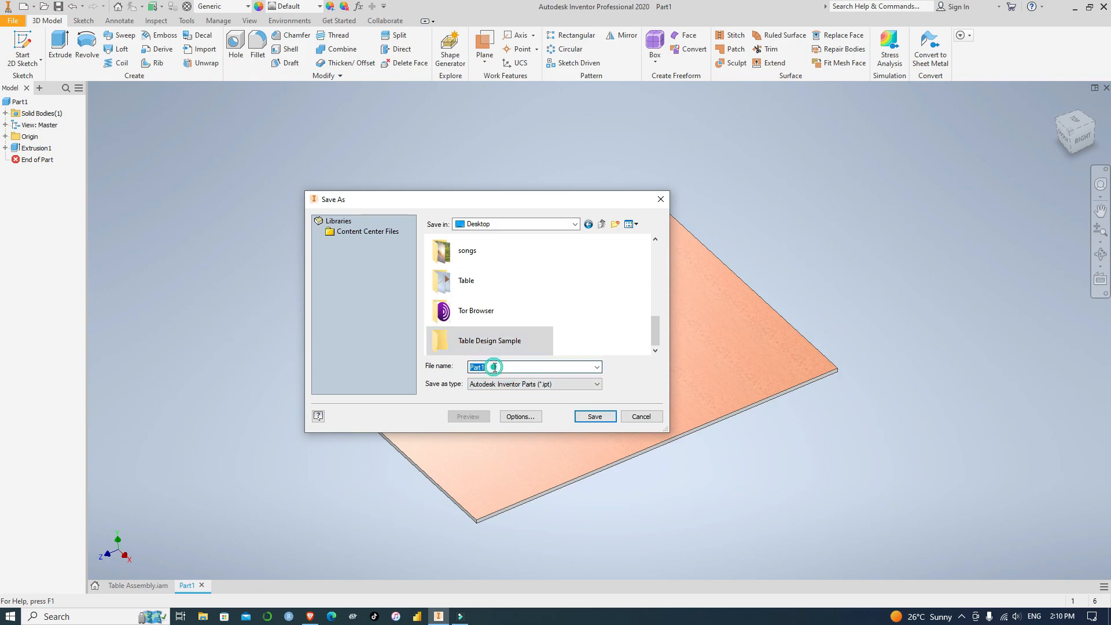
Save the part as Top in the Table Design Sample folder
{"action": "left_click", "coordinate": [478, 341]}
{"action": "double_click", "coordinate": [478, 341]}
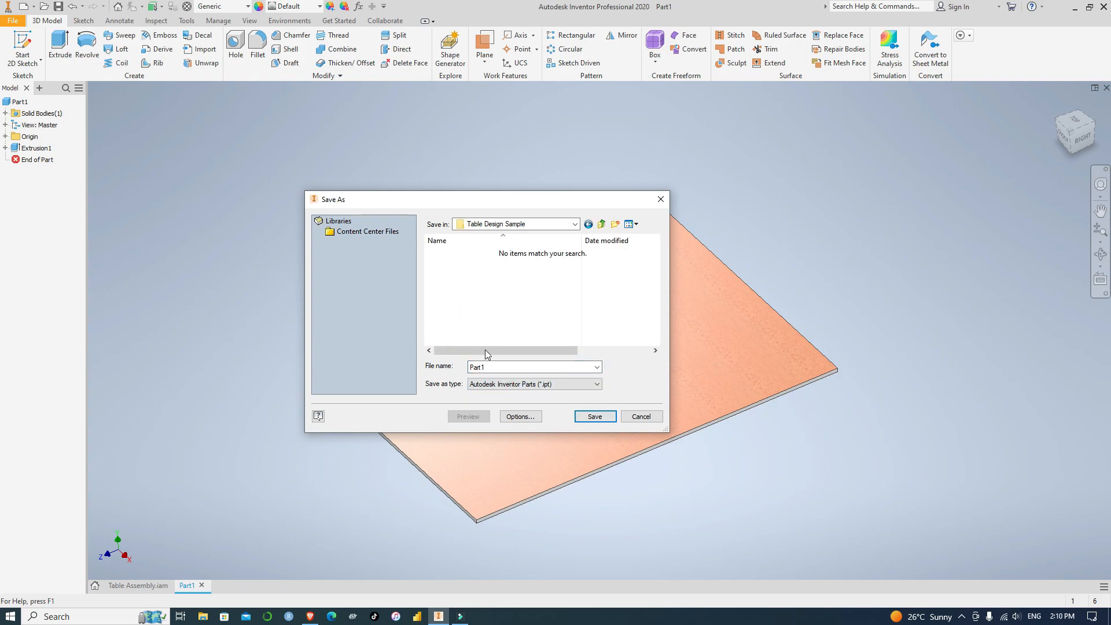
{"action": "double_click", "coordinate": [499, 364]}
{"action": "key", "text": "BackSpace"}
{"action": "type", "text": "Top"}
{"action": "left_click", "coordinate": [595, 417]}
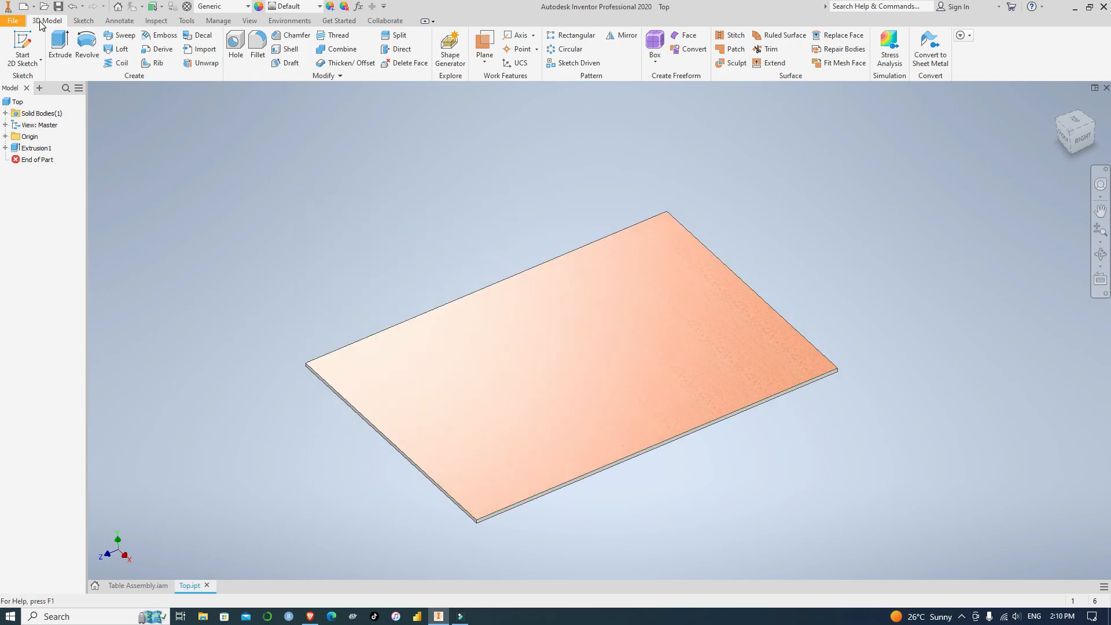
Create a new part from the Standard (mm).ipt template and start a 2D sketch on the horizontal XZ plane
{"action": "left_click", "coordinate": [11, 22]}
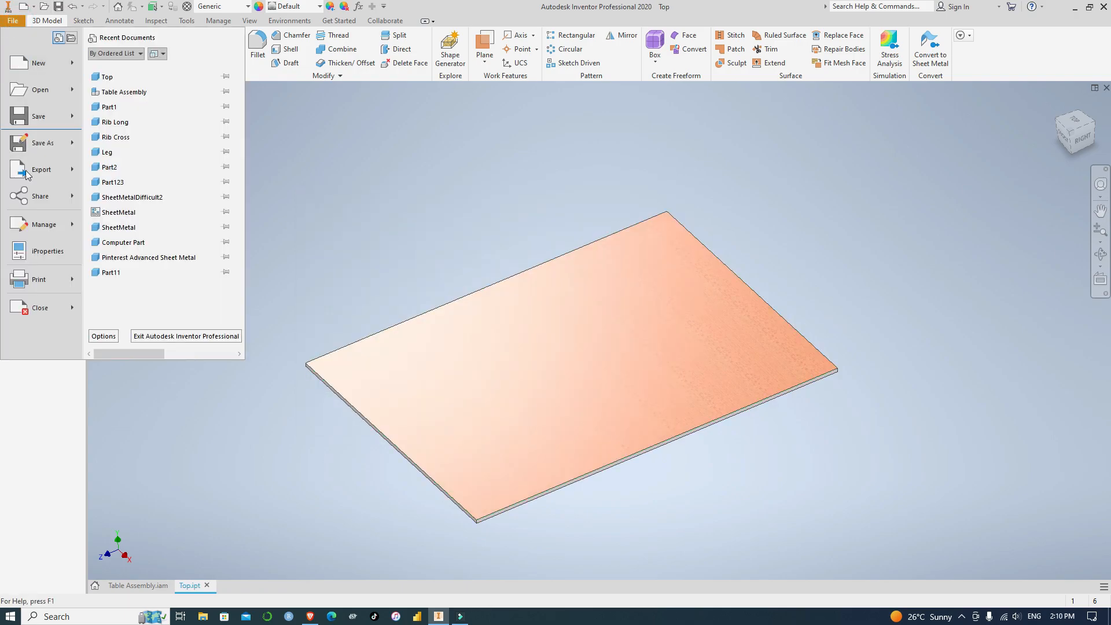
{"action": "left_click", "coordinate": [27, 62]}
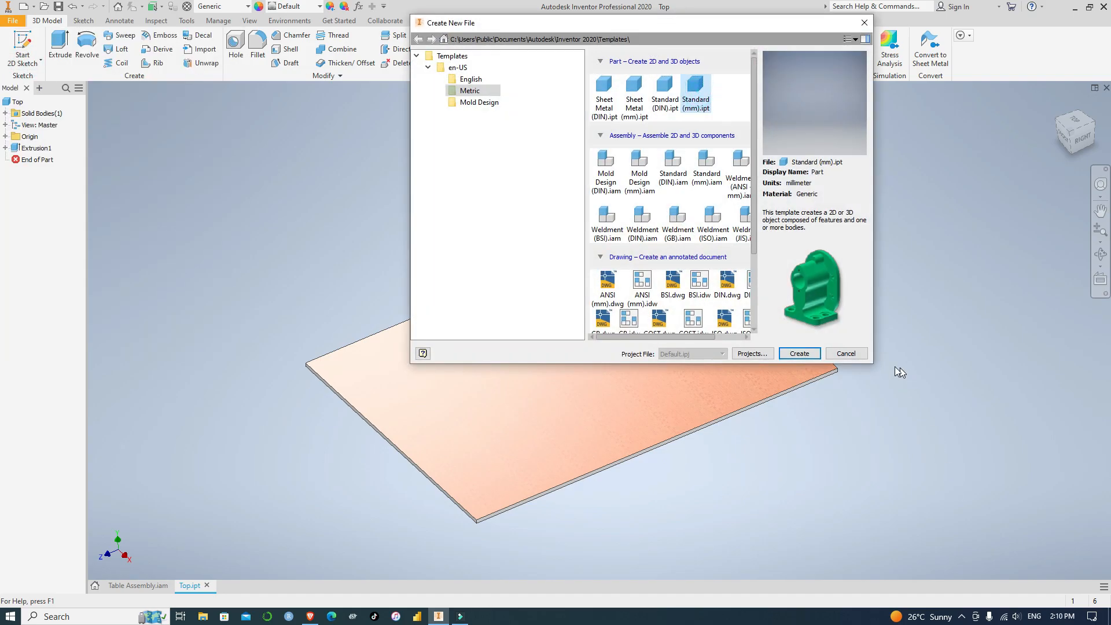
{"action": "left_click", "coordinate": [807, 356]}
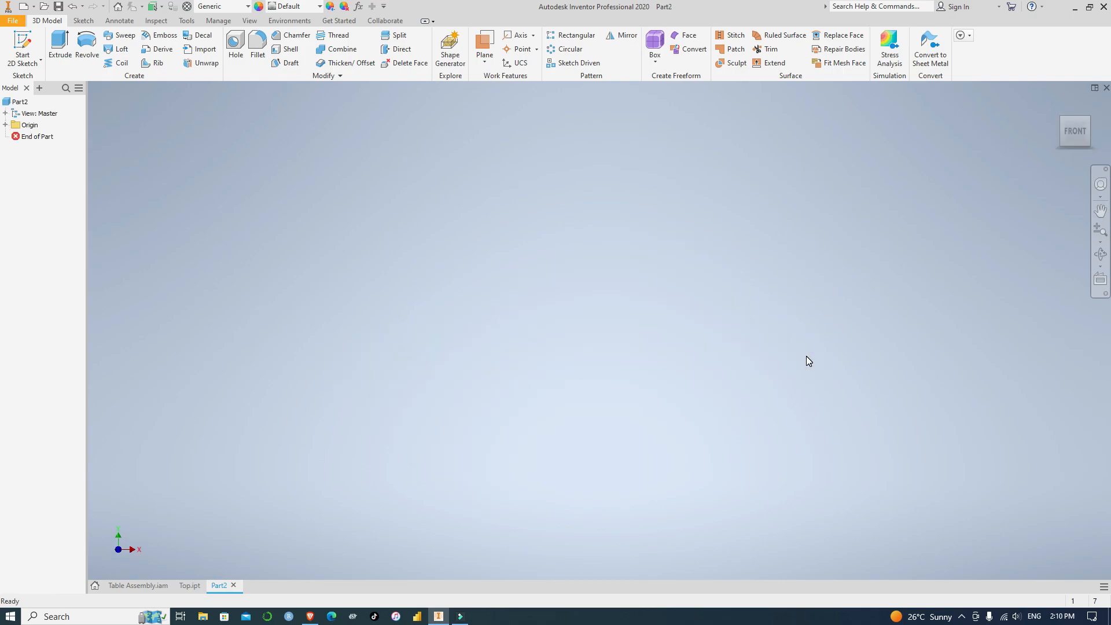
{"action": "left_click", "coordinate": [30, 61]}
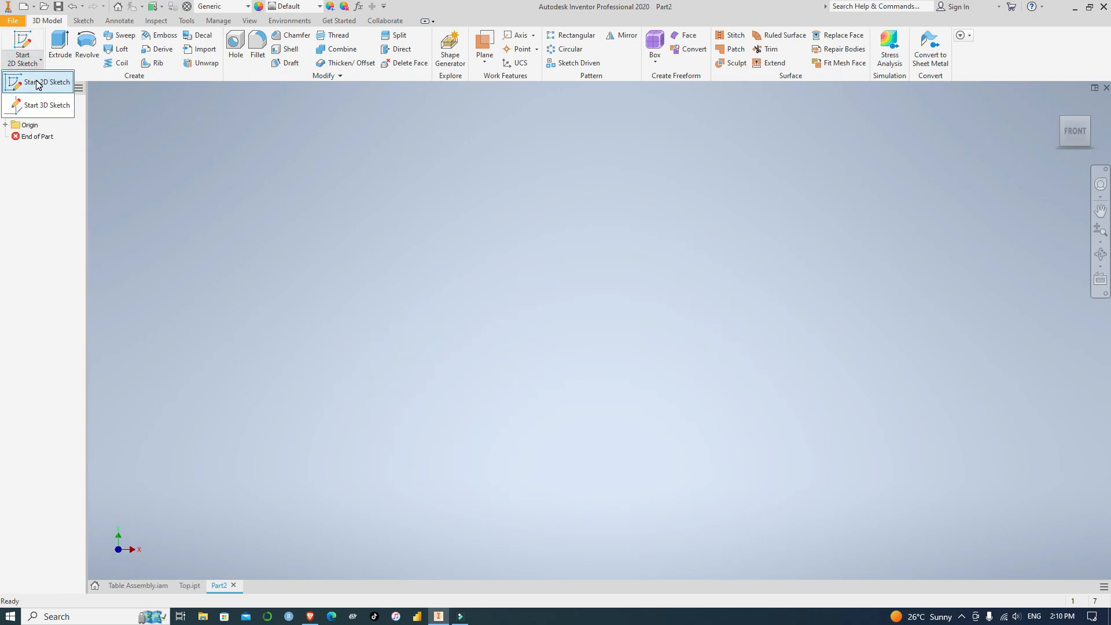
{"action": "left_click", "coordinate": [36, 80]}
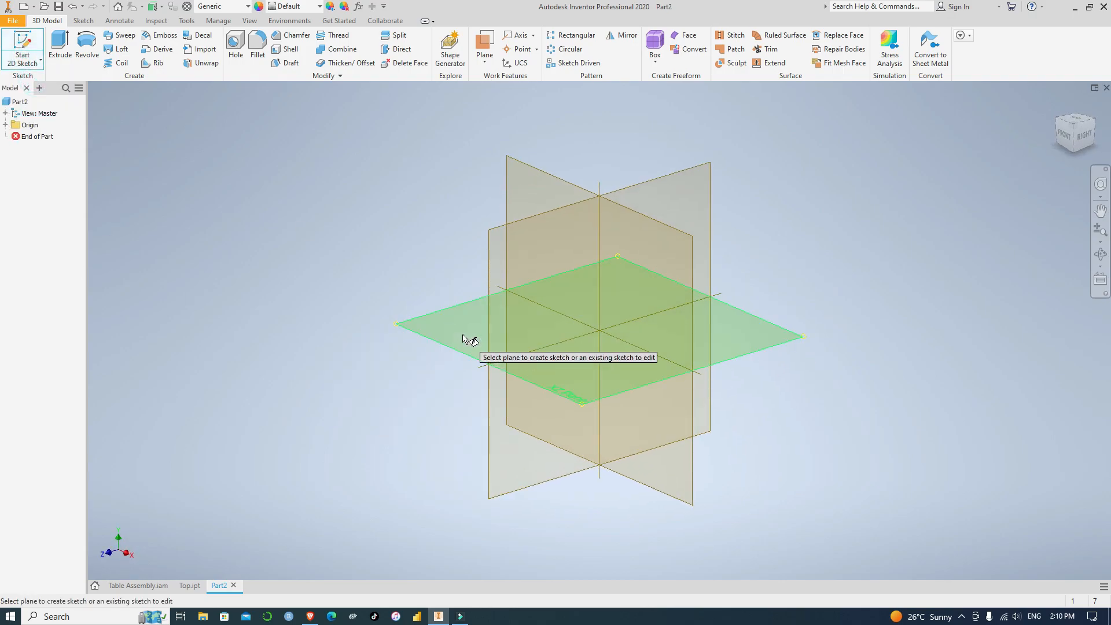
{"action": "left_click", "coordinate": [465, 329]}
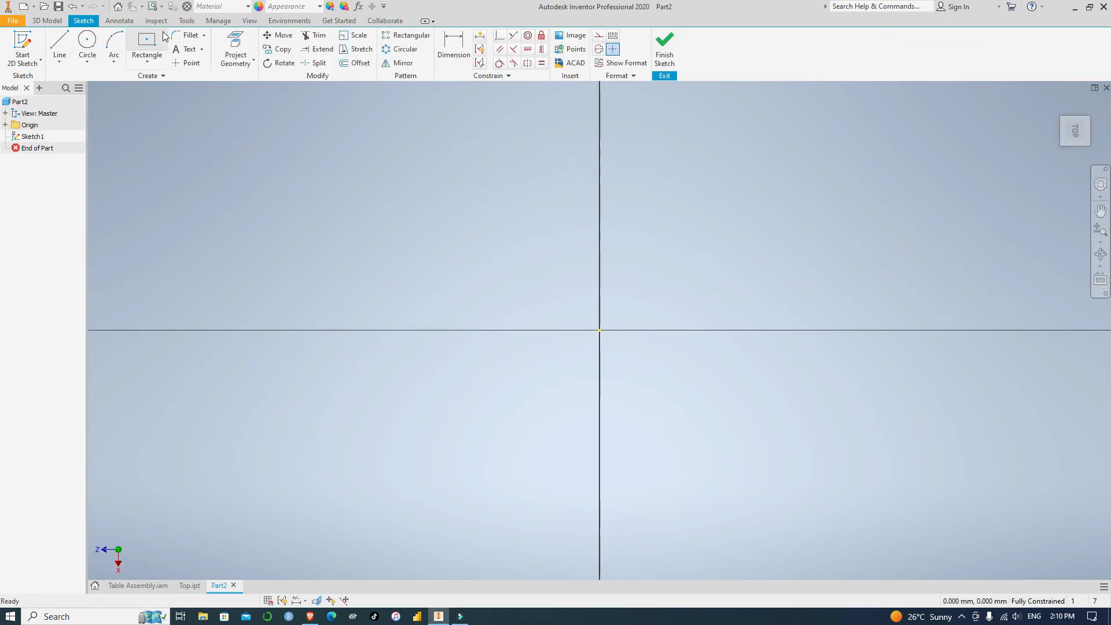
Sketch a 50 by 50 mm two-point center rectangle on the origin and finish the sketch
{"action": "left_click", "coordinate": [147, 61]}
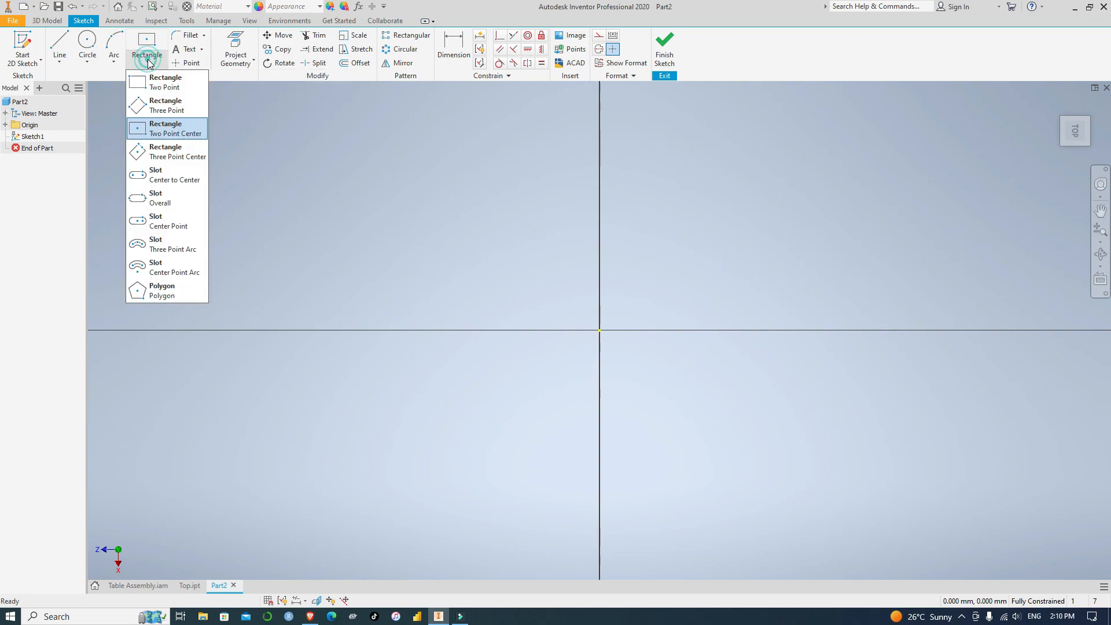
{"action": "left_click", "coordinate": [167, 128]}
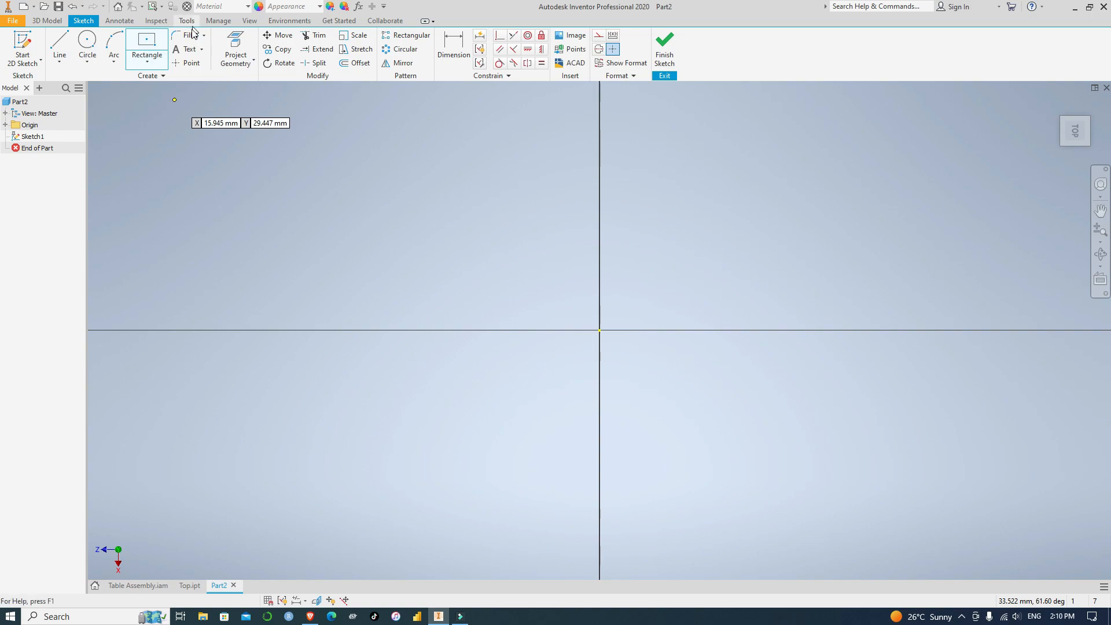
{"action": "left_click", "coordinate": [600, 330]}
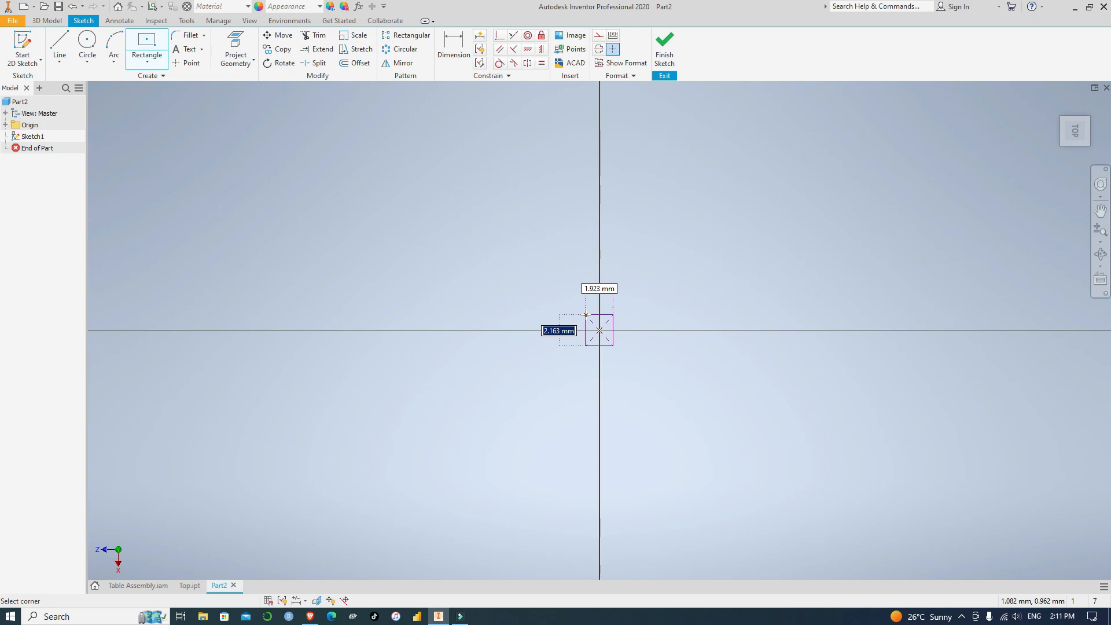
{"action": "type", "text": "50"}
{"action": "key", "text": "Tab"}
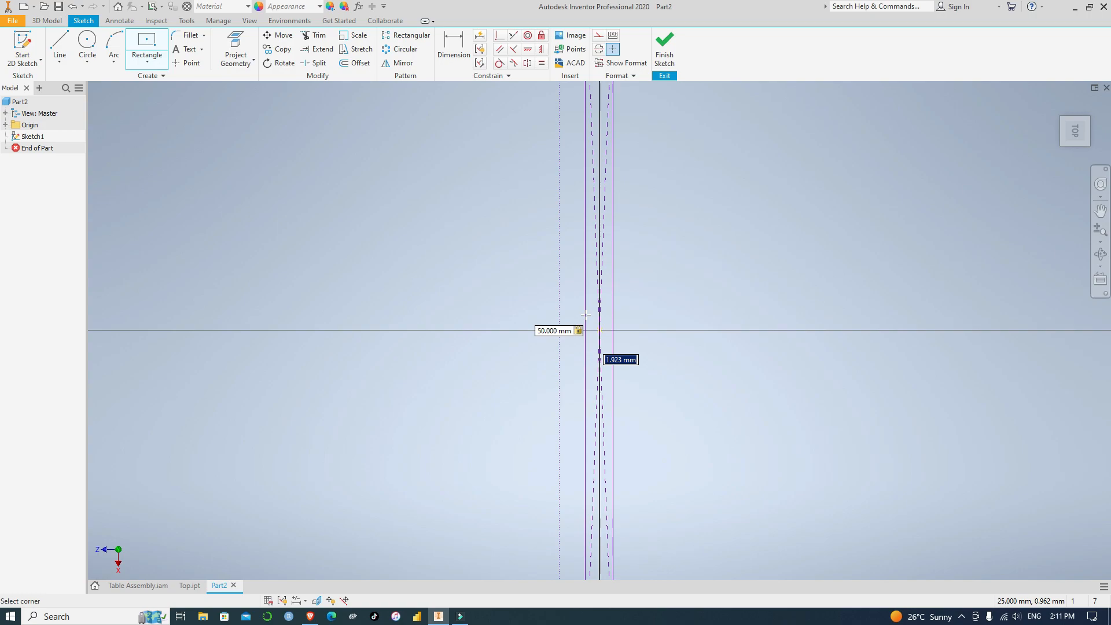
{"action": "type", "text": "50"}
{"action": "key", "text": "Return"}
{"action": "scroll", "coordinate": [600, 361], "scroll_direction": "down", "scroll_amount": 5}
{"action": "scroll", "coordinate": [579, 337], "scroll_direction": "up", "scroll_amount": 3}
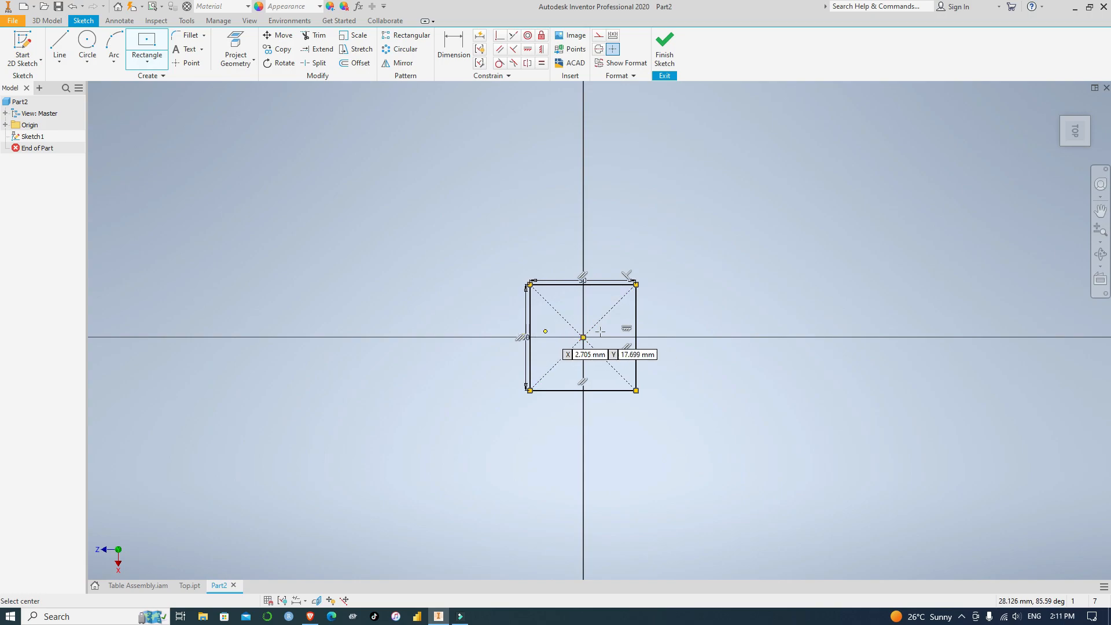
{"action": "scroll", "coordinate": [597, 340], "scroll_direction": "up", "scroll_amount": 5}
{"action": "scroll", "coordinate": [597, 340], "scroll_direction": "down", "scroll_amount": 4}
{"action": "scroll", "coordinate": [596, 339], "scroll_direction": "up", "scroll_amount": 6}
{"action": "scroll", "coordinate": [594, 340], "scroll_direction": "down", "scroll_amount": 2}
{"action": "scroll", "coordinate": [579, 336], "scroll_direction": "down", "scroll_amount": 5}
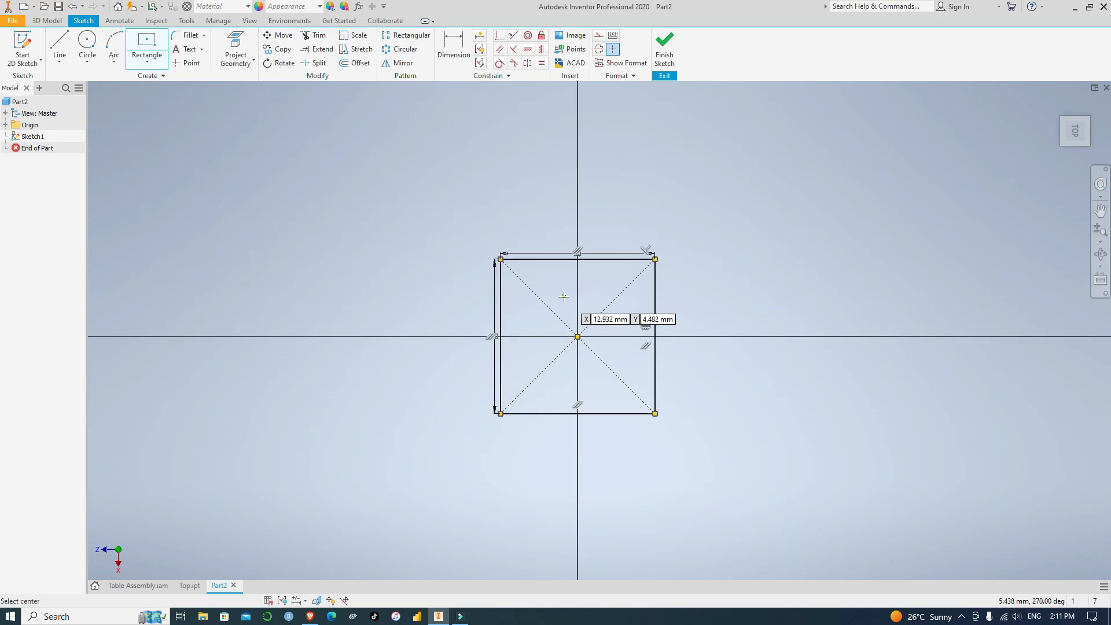
{"action": "scroll", "coordinate": [567, 304], "scroll_direction": "up", "scroll_amount": 8}
{"action": "scroll", "coordinate": [566, 301], "scroll_direction": "down", "scroll_amount": 4}
{"action": "scroll", "coordinate": [566, 301], "scroll_direction": "down", "scroll_amount": 2}
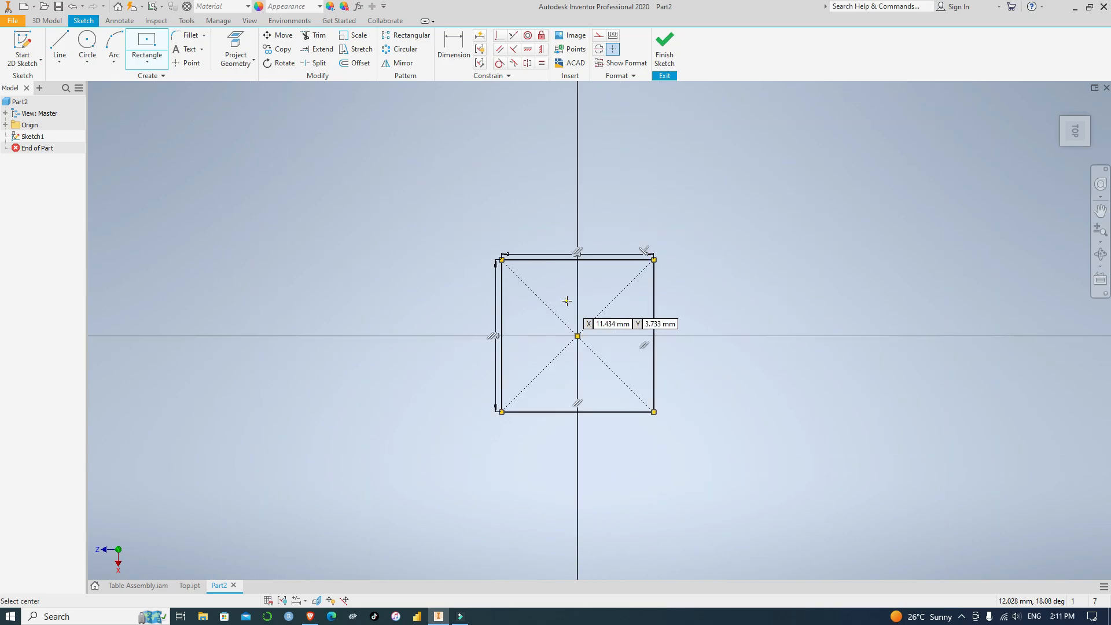
{"action": "left_click", "coordinate": [664, 46]}
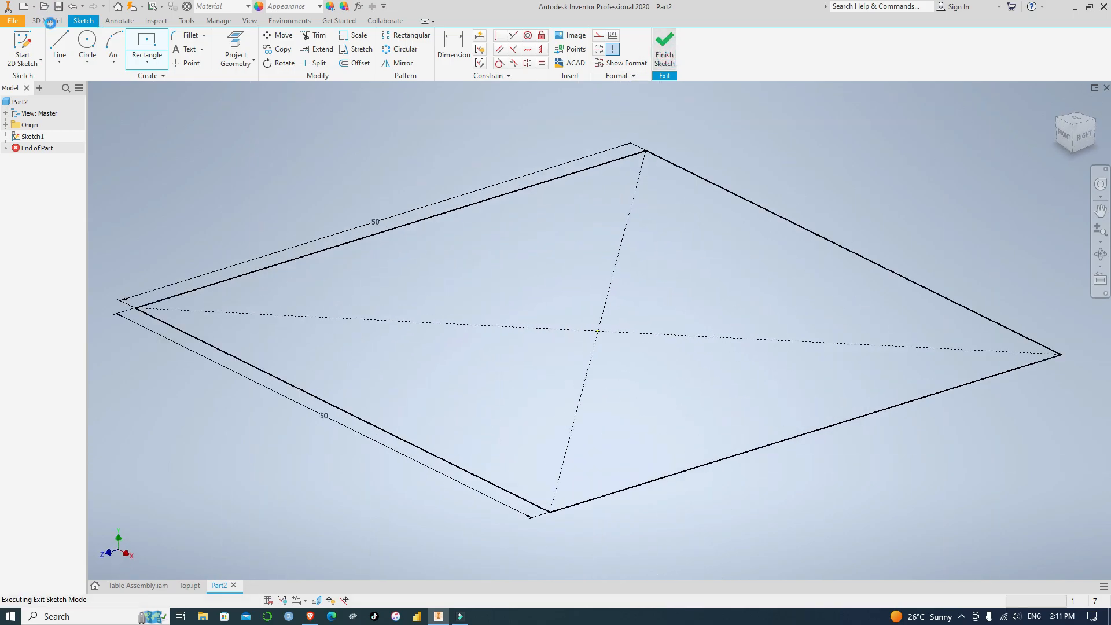
Extrude the square profile 800 mm upward to form the table leg
{"action": "scroll", "coordinate": [544, 296], "scroll_direction": "down", "scroll_amount": 4}
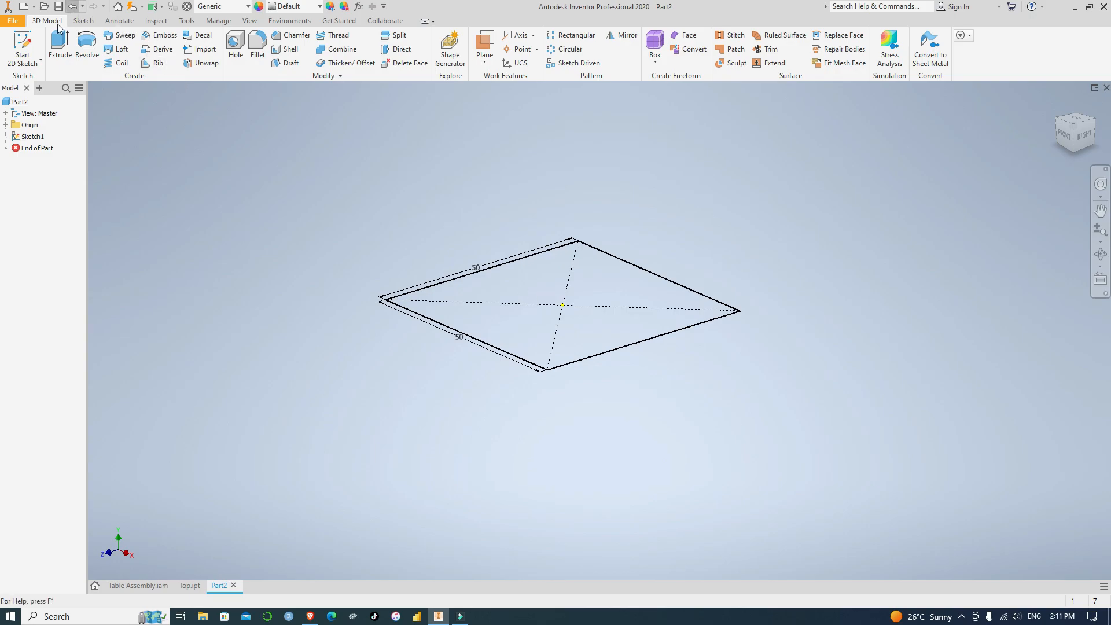
{"action": "left_click", "coordinate": [59, 47]}
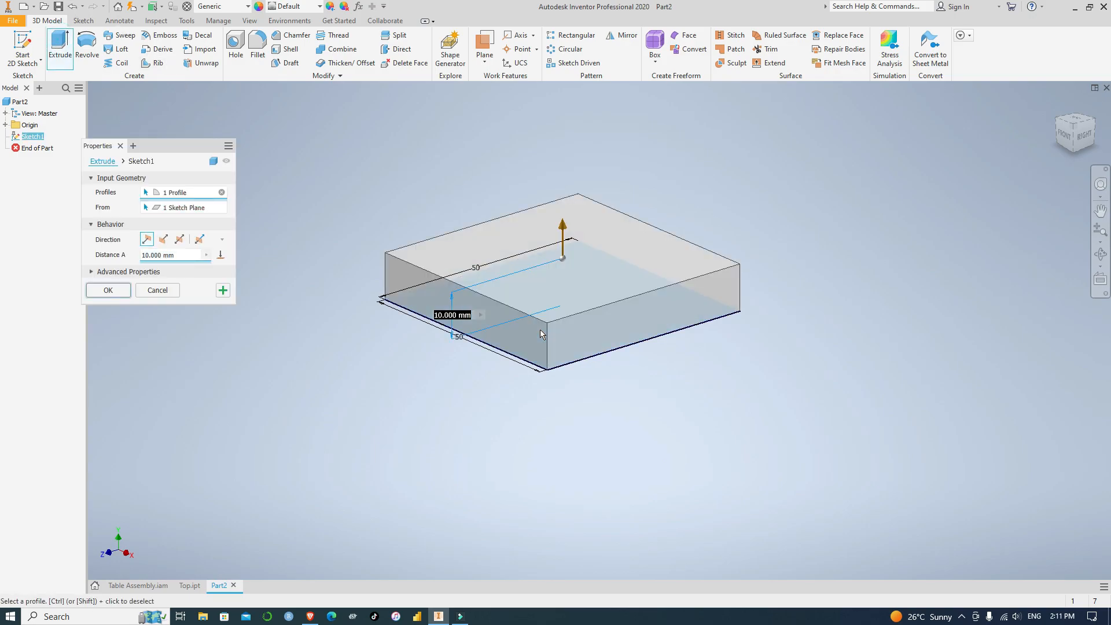
{"action": "left_click", "coordinate": [144, 255]}
{"action": "key", "text": "BackSpace"}
{"action": "type", "text": "80"}
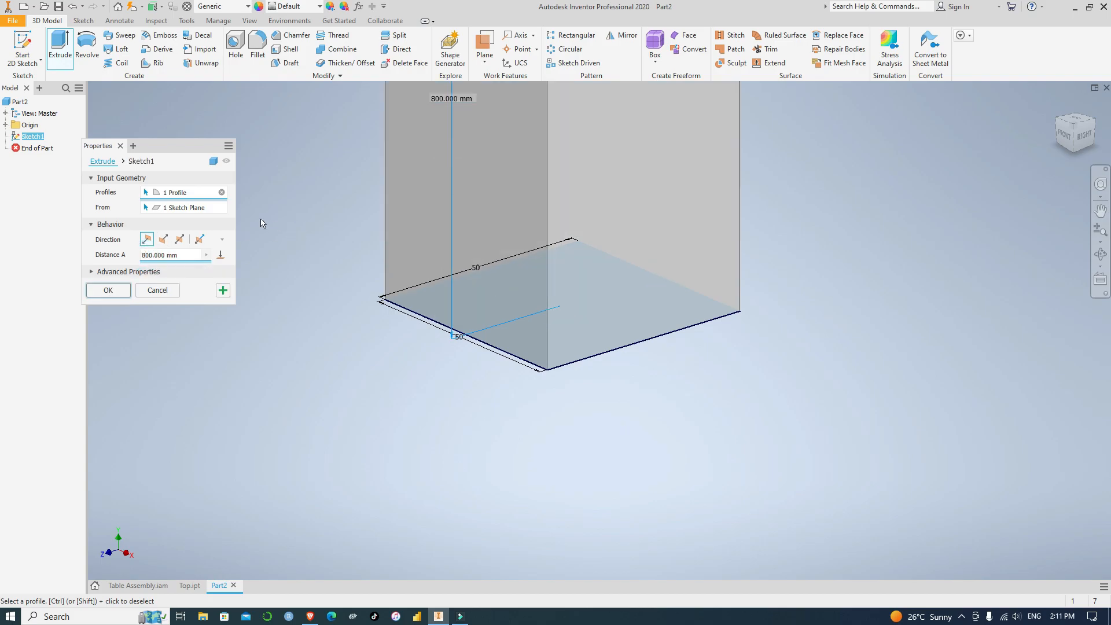
{"action": "scroll", "coordinate": [616, 189], "scroll_direction": "up", "scroll_amount": 5}
{"action": "middle_click_drag", "start_coordinate": [694, 162], "coordinate": [695, 429]}
{"action": "scroll", "coordinate": [695, 428], "scroll_direction": "up", "scroll_amount": 6}
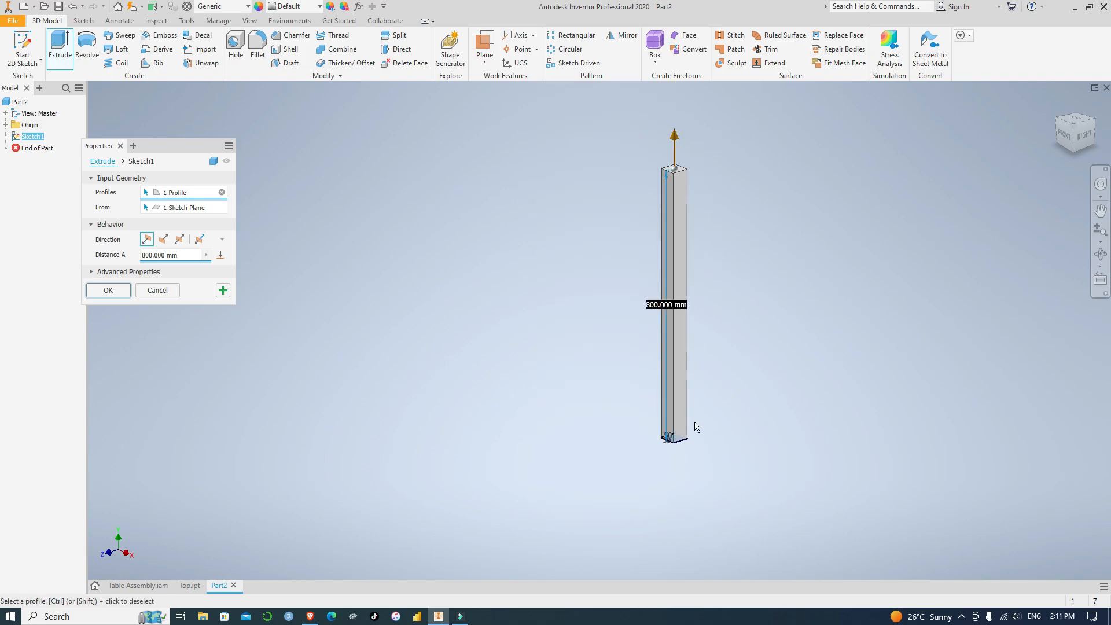
{"action": "scroll", "coordinate": [742, 335], "scroll_direction": "down", "scroll_amount": 3}
{"action": "middle_click_drag", "start_coordinate": [741, 339], "coordinate": [636, 410]}
{"action": "scroll", "coordinate": [636, 410], "scroll_direction": "up", "scroll_amount": 3}
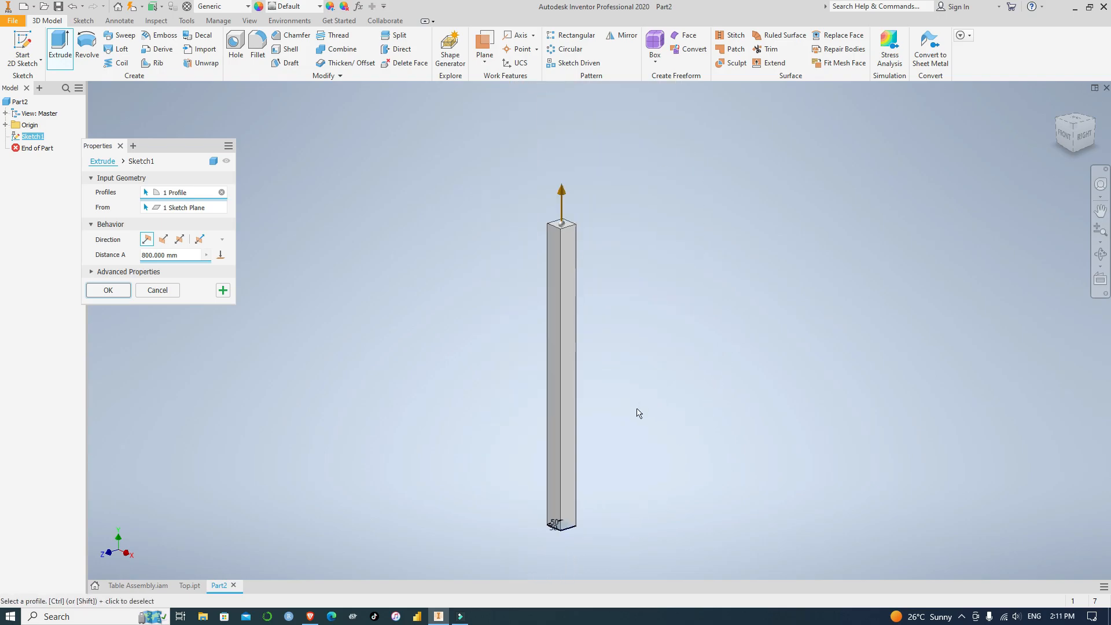
{"action": "left_click", "coordinate": [110, 291]}
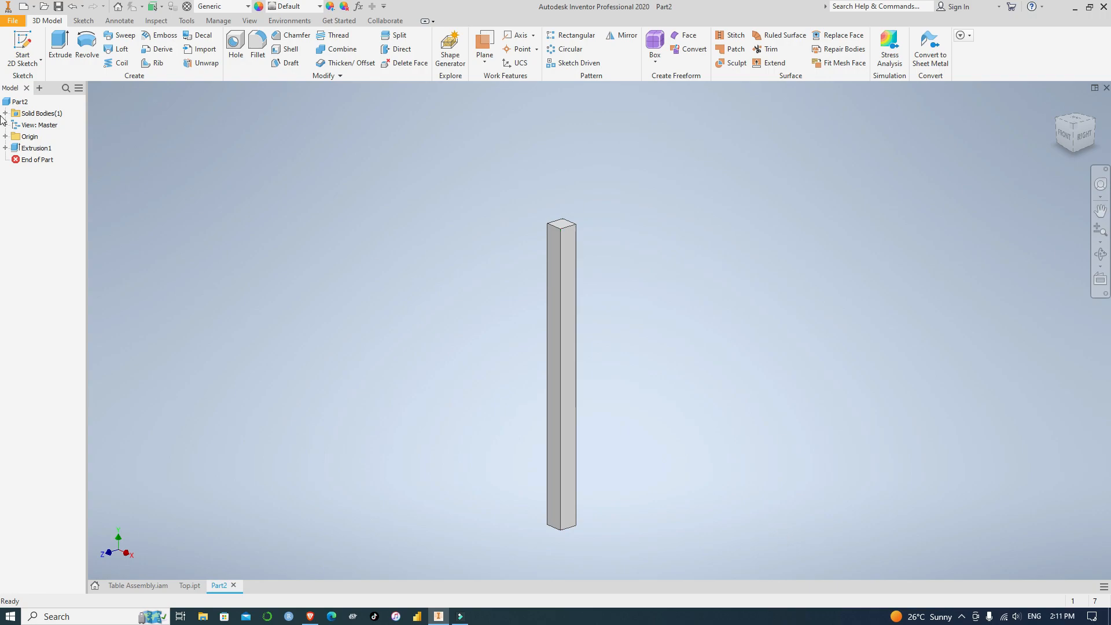
Save the part as Leg in the Table Design Sample folder
{"action": "left_click", "coordinate": [60, 7]}
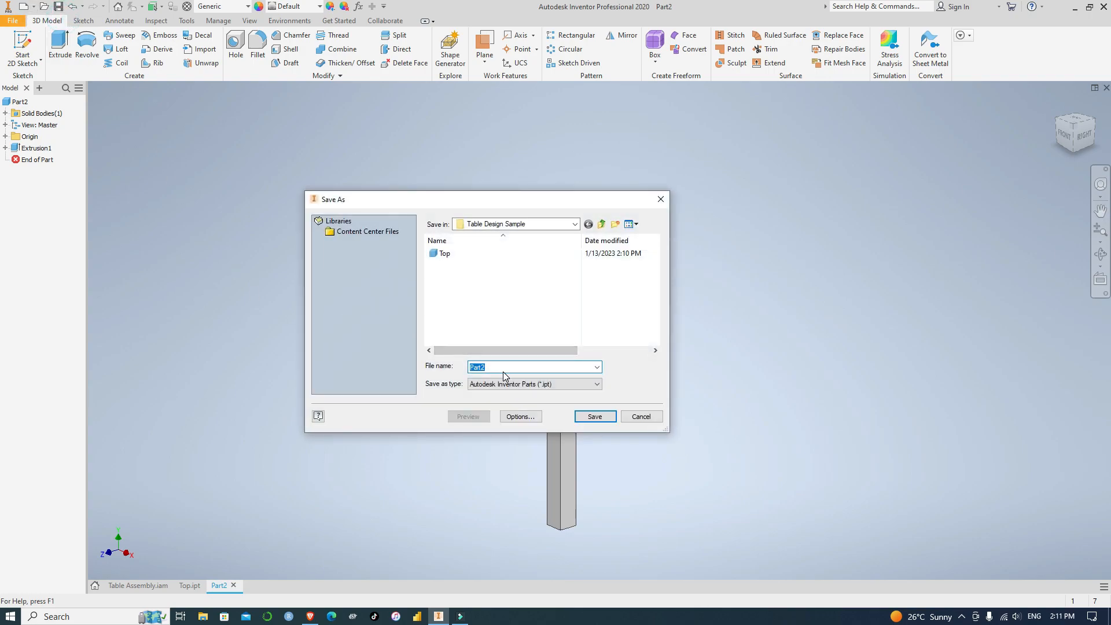
{"action": "key", "text": "BackSpace"}
{"action": "left_click", "coordinate": [595, 416]}
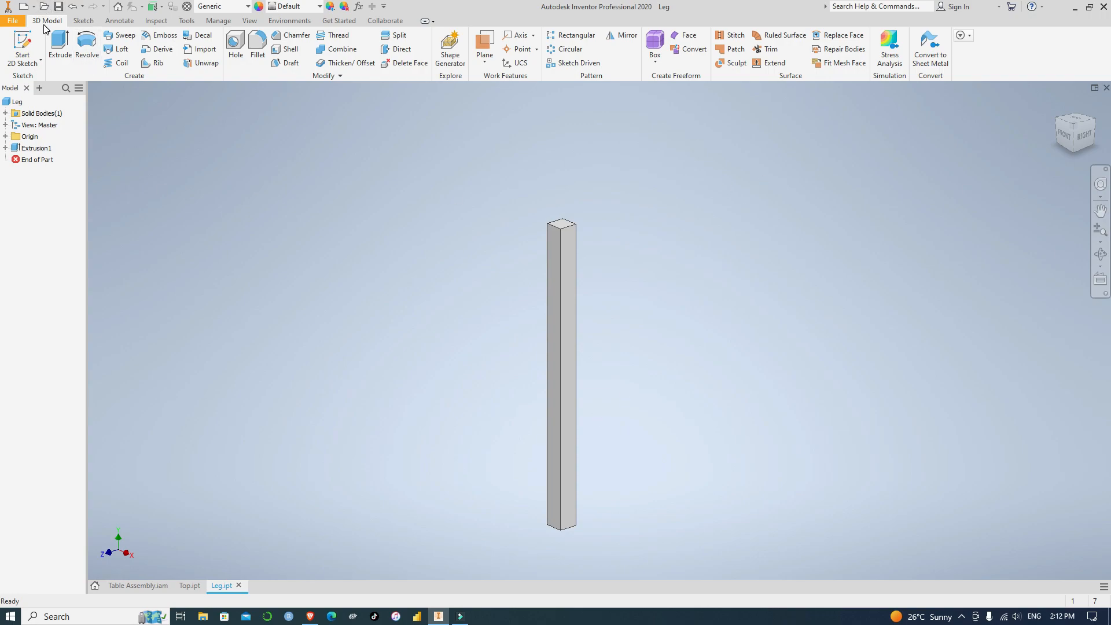
Create another Standard (mm).ipt part for the next table component and open a 2D sketch on its XZ plane
{"action": "left_click", "coordinate": [16, 23]}
{"action": "mouse_move", "coordinate": [47, 155]}
{"action": "left_click", "coordinate": [37, 64]}
{"action": "left_click", "coordinate": [695, 96]}
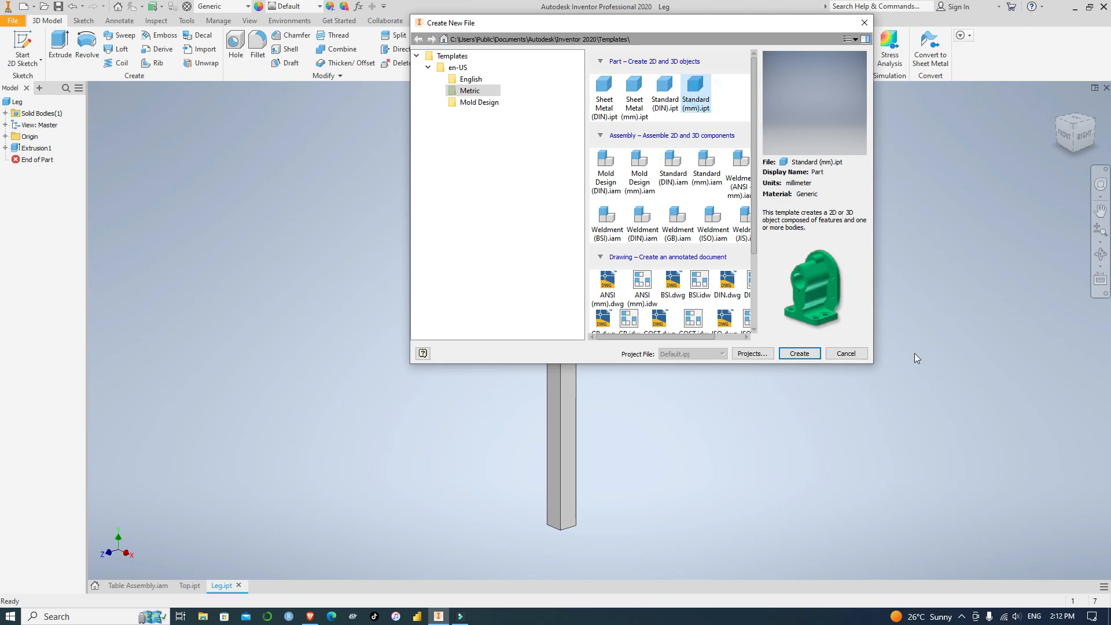
{"action": "left_click", "coordinate": [800, 353]}
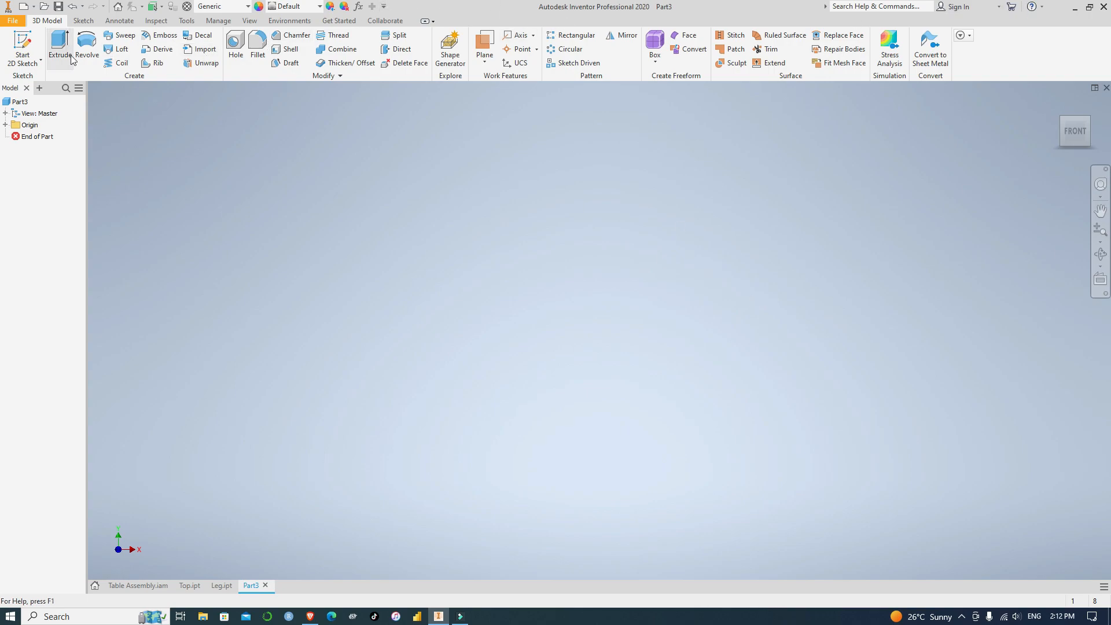
{"action": "left_click", "coordinate": [28, 64]}
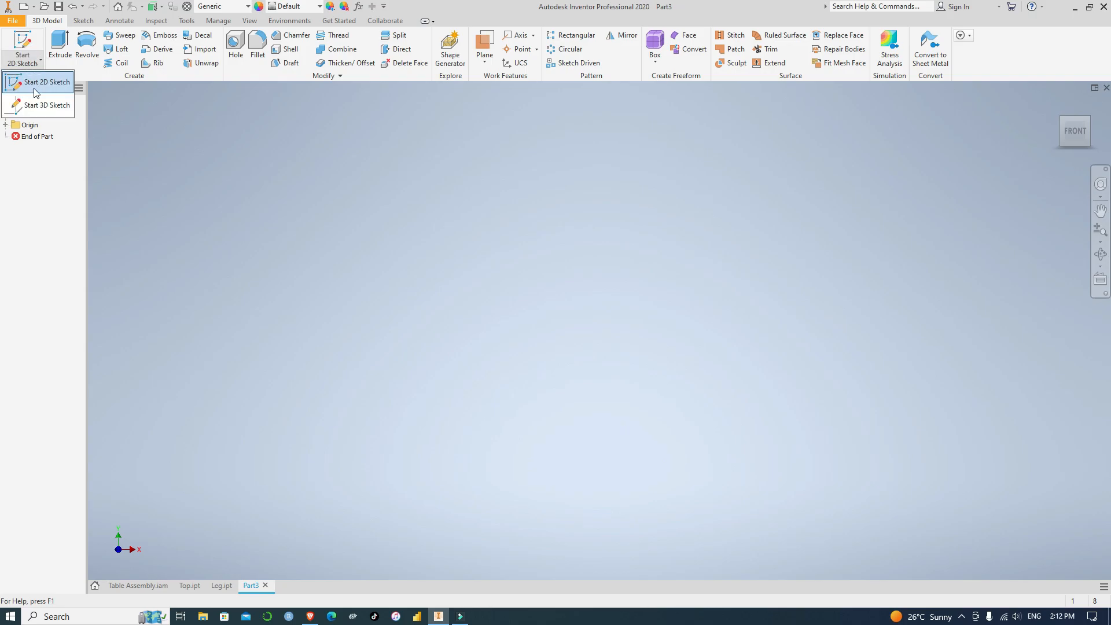
{"action": "left_click", "coordinate": [34, 86]}
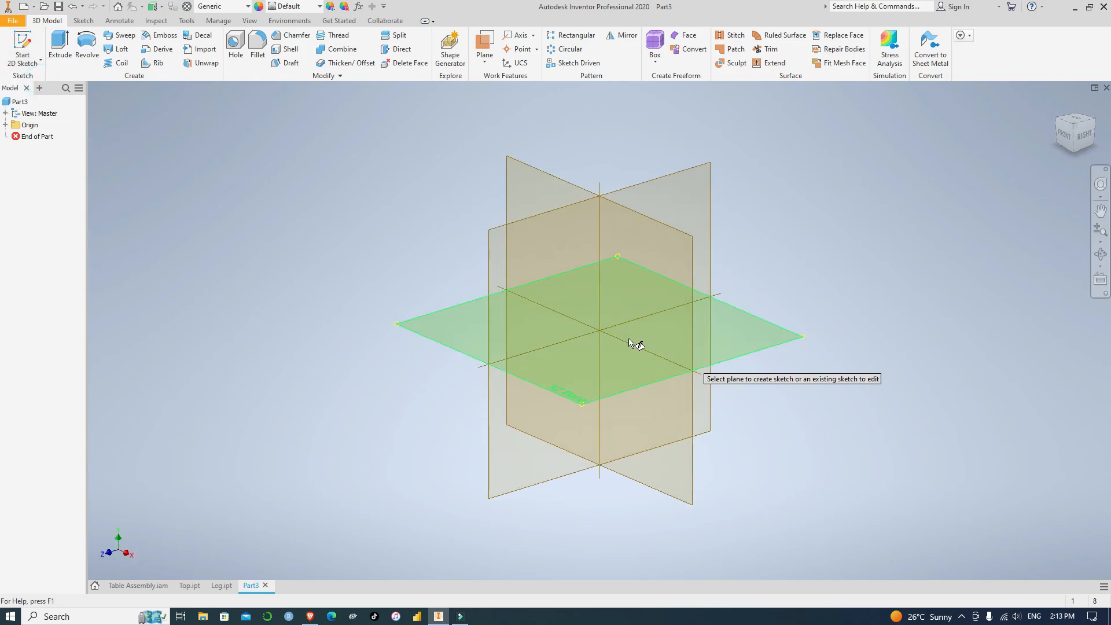
{"action": "left_click", "coordinate": [470, 328]}
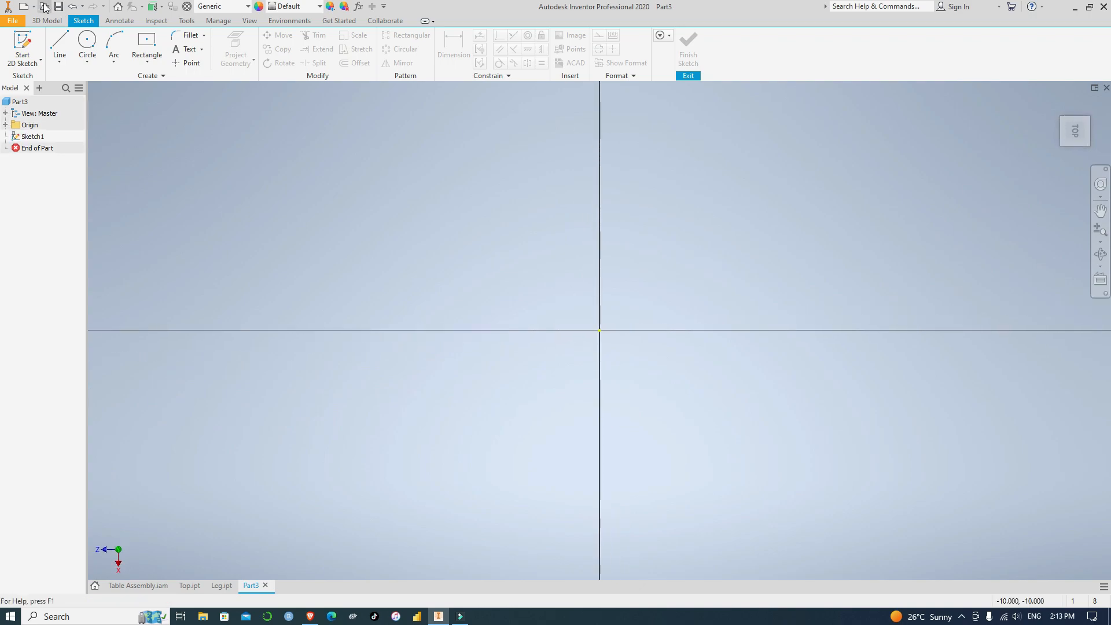
Draw a 50 by 50 mm center rectangle on the origin of the new part and finish the sketch
{"action": "left_click", "coordinate": [145, 41]}
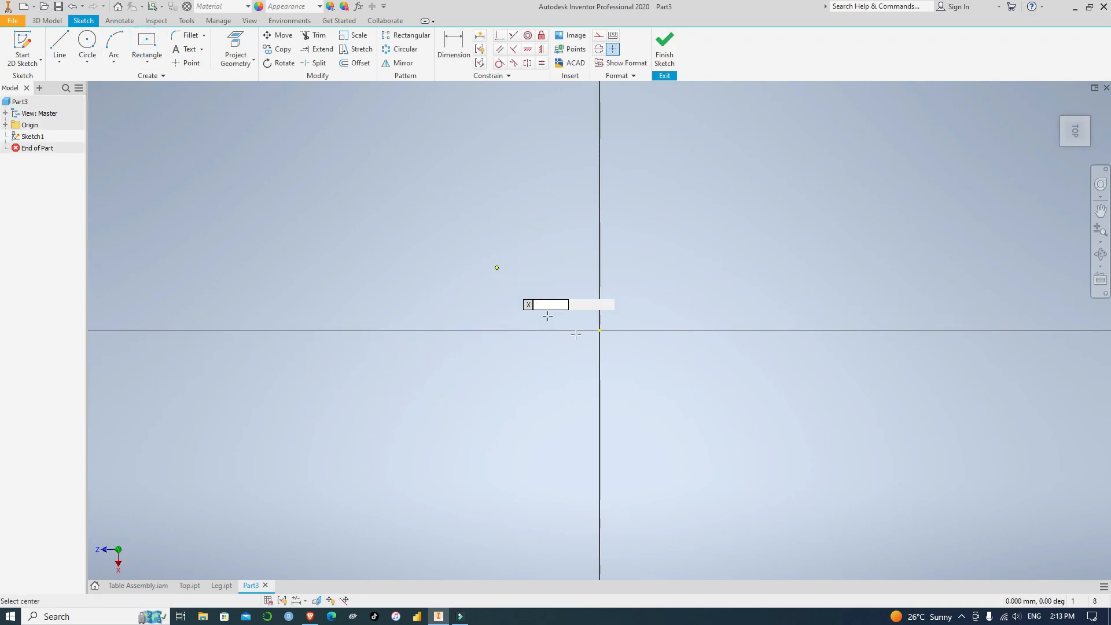
{"action": "left_click", "coordinate": [600, 331]}
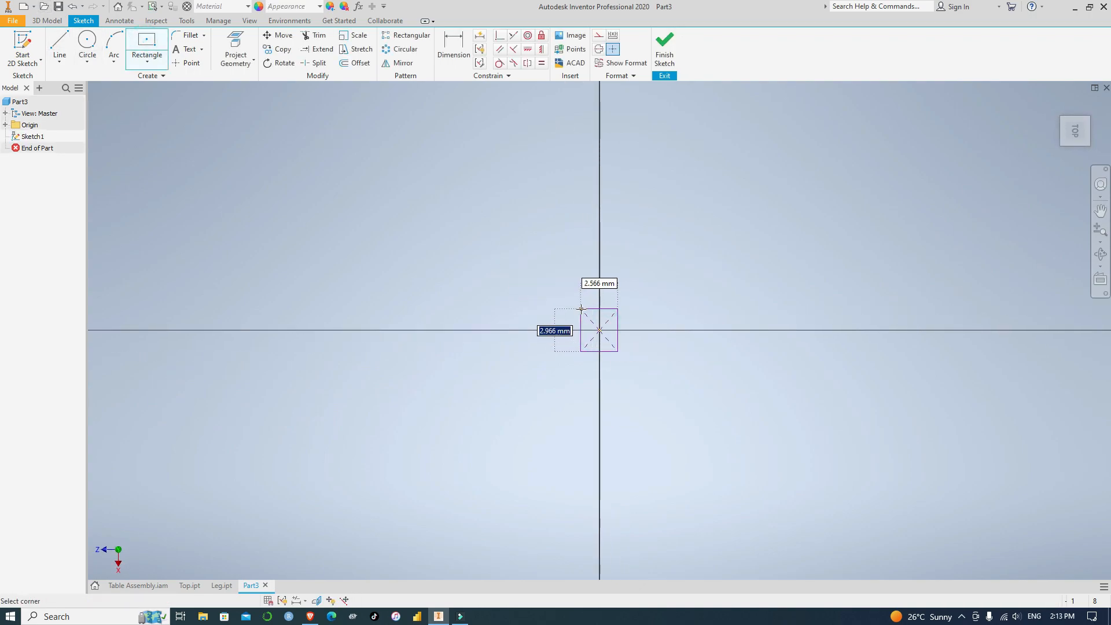
{"action": "scroll", "coordinate": [580, 308], "scroll_direction": "down", "scroll_amount": 5}
{"action": "scroll", "coordinate": [581, 309], "scroll_direction": "up", "scroll_amount": 10}
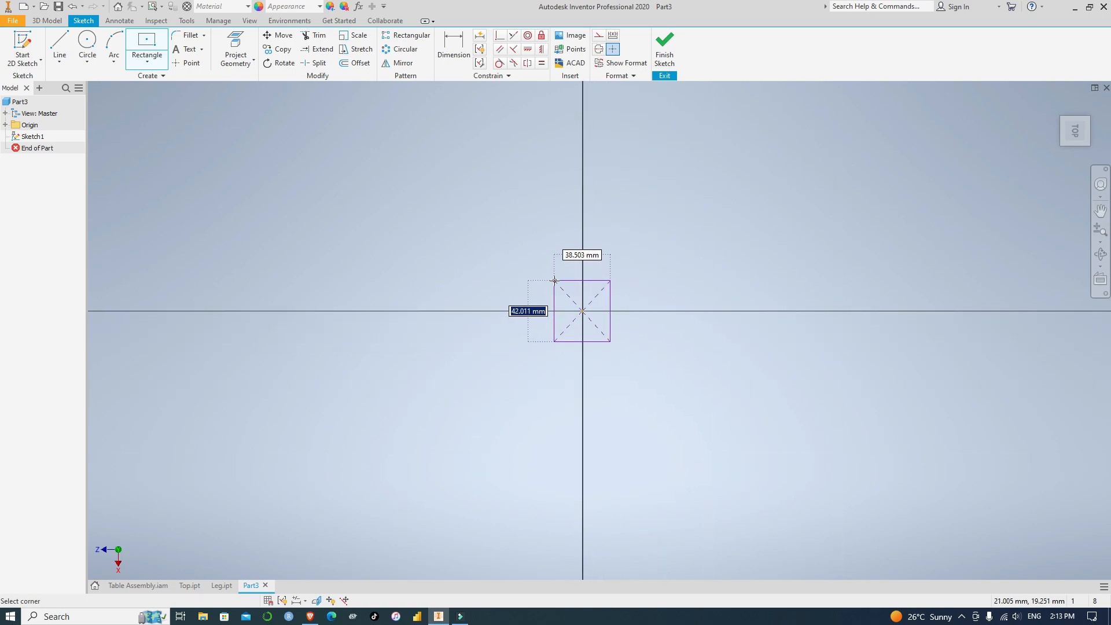
{"action": "type", "text": "50"}
{"action": "key", "text": "Tab"}
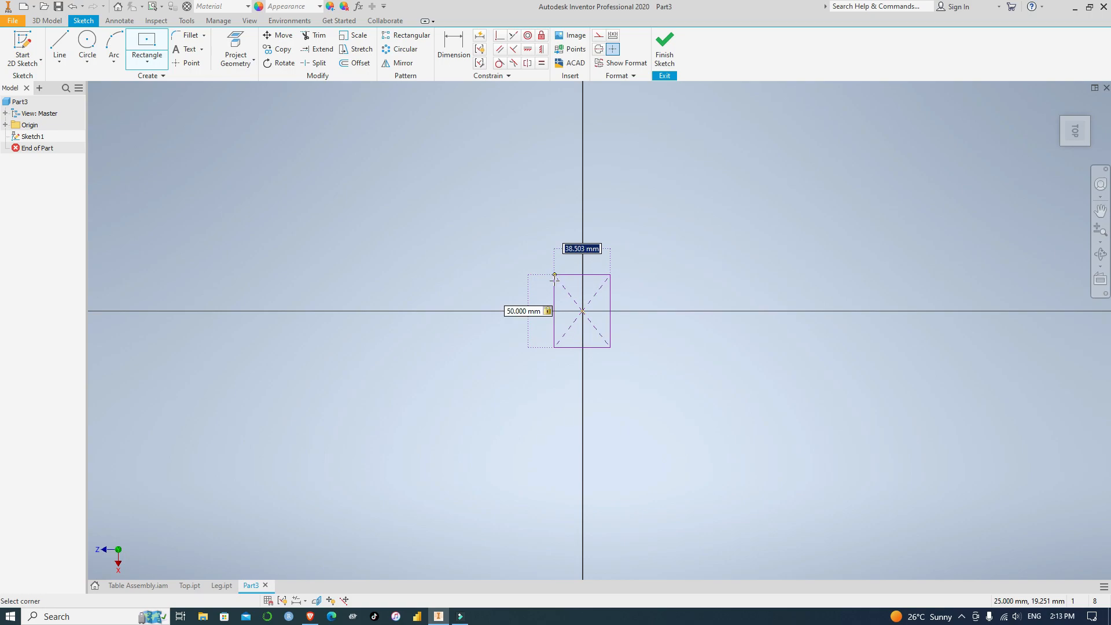
{"action": "type", "text": "50"}
{"action": "key", "text": "Return"}
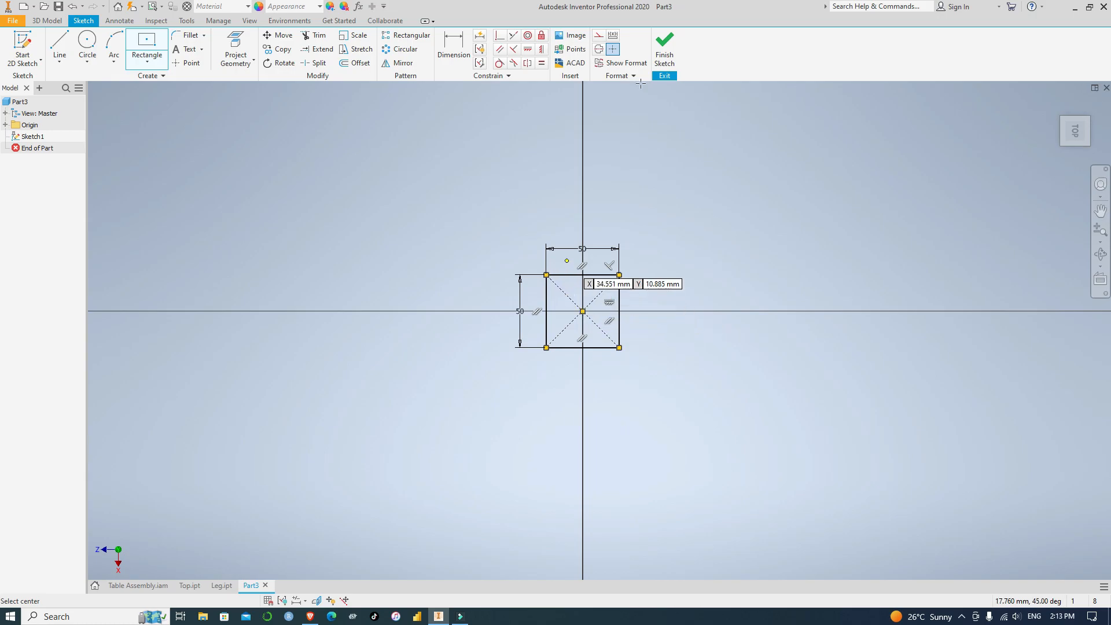
{"action": "left_click", "coordinate": [665, 48]}
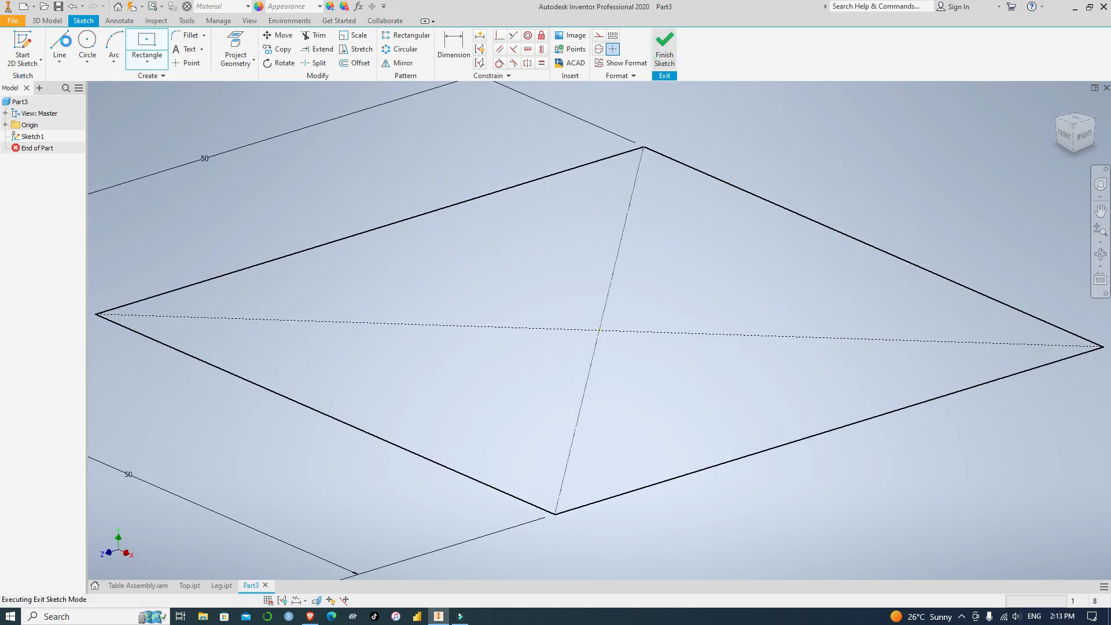
Extrude the 50 mm square profile 1400 mm upward to form the cross rib
{"action": "left_click", "coordinate": [59, 45]}
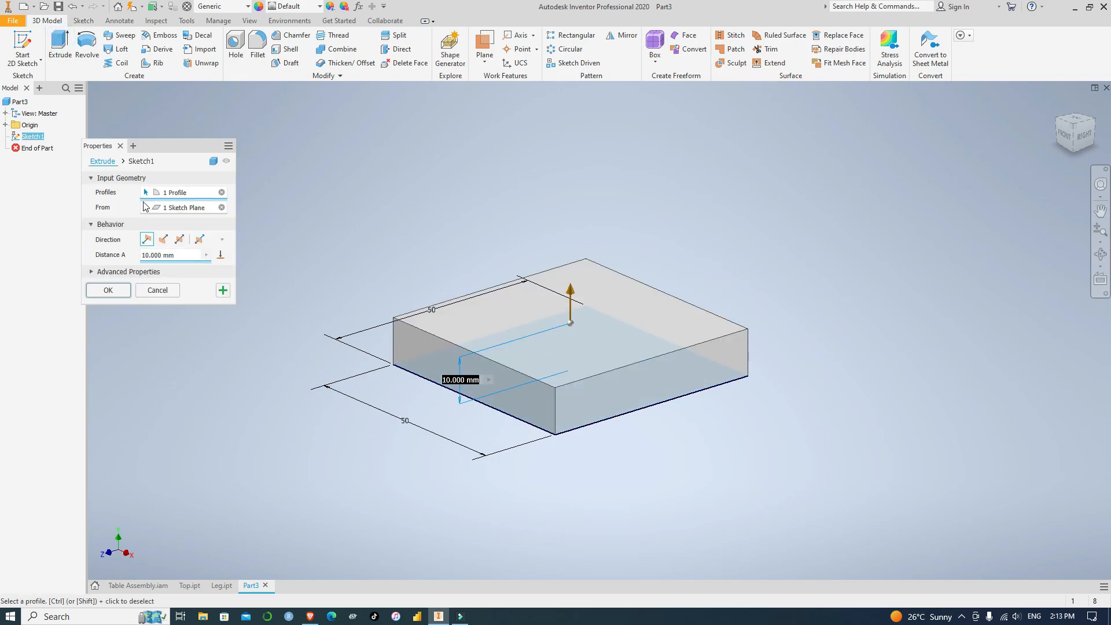
{"action": "left_click", "coordinate": [147, 255]}
{"action": "type", "text": "40"}
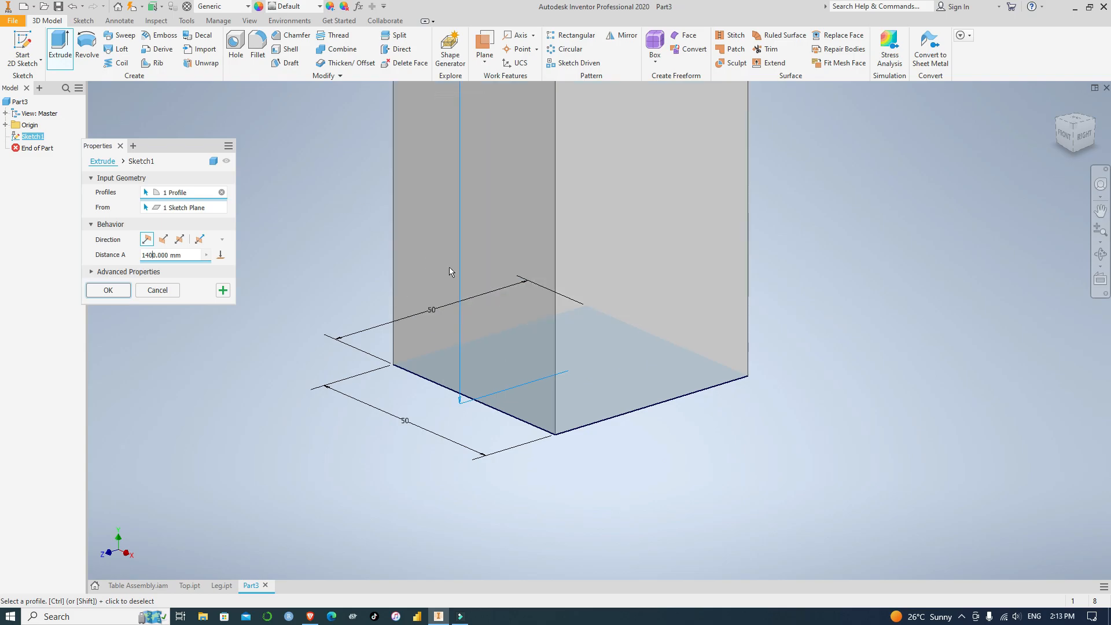
{"action": "scroll", "coordinate": [450, 266], "scroll_direction": "up", "scroll_amount": 10}
{"action": "scroll", "coordinate": [443, 188], "scroll_direction": "down", "scroll_amount": 4}
{"action": "middle_click_drag", "start_coordinate": [443, 187], "coordinate": [625, 286]}
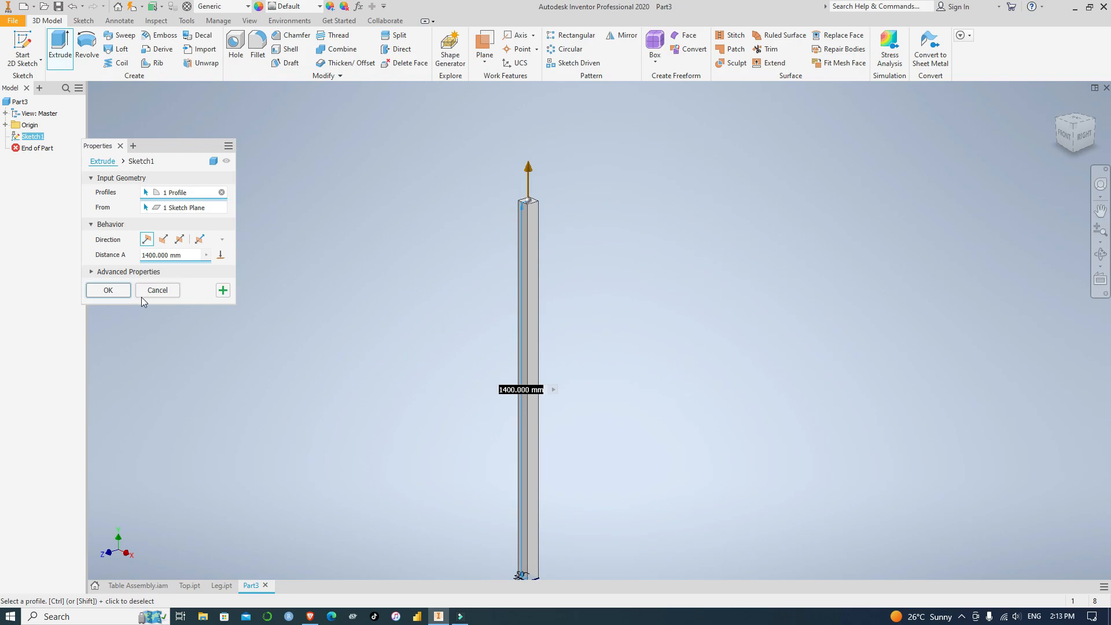
{"action": "left_click", "coordinate": [108, 290]}
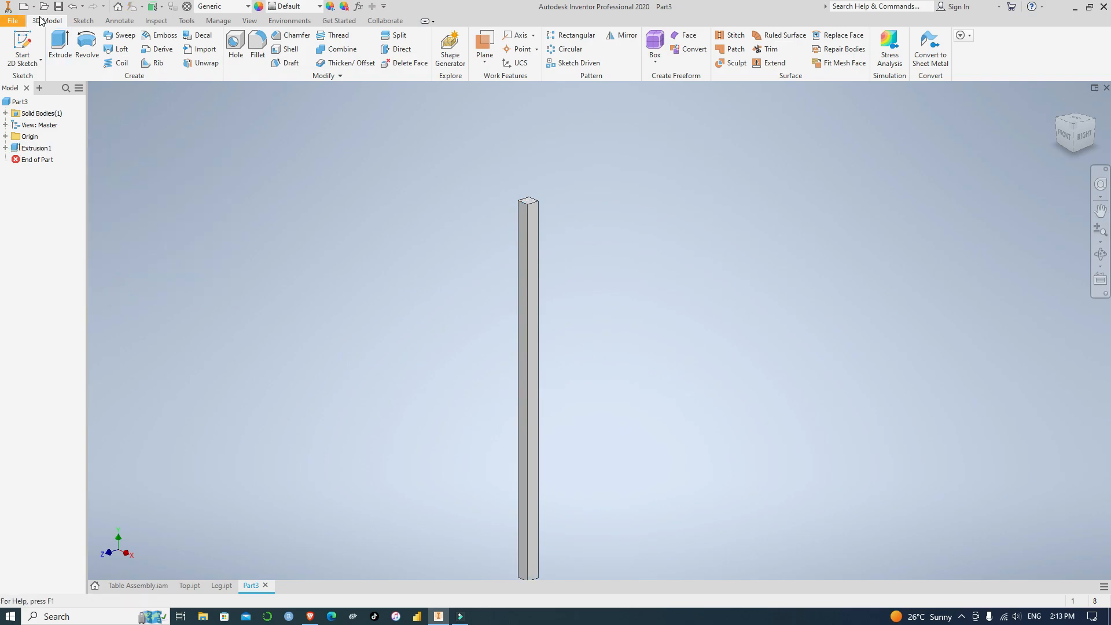
Save the part as Cross Rib in the Table Design Sample folder
{"action": "left_click", "coordinate": [58, 7]}
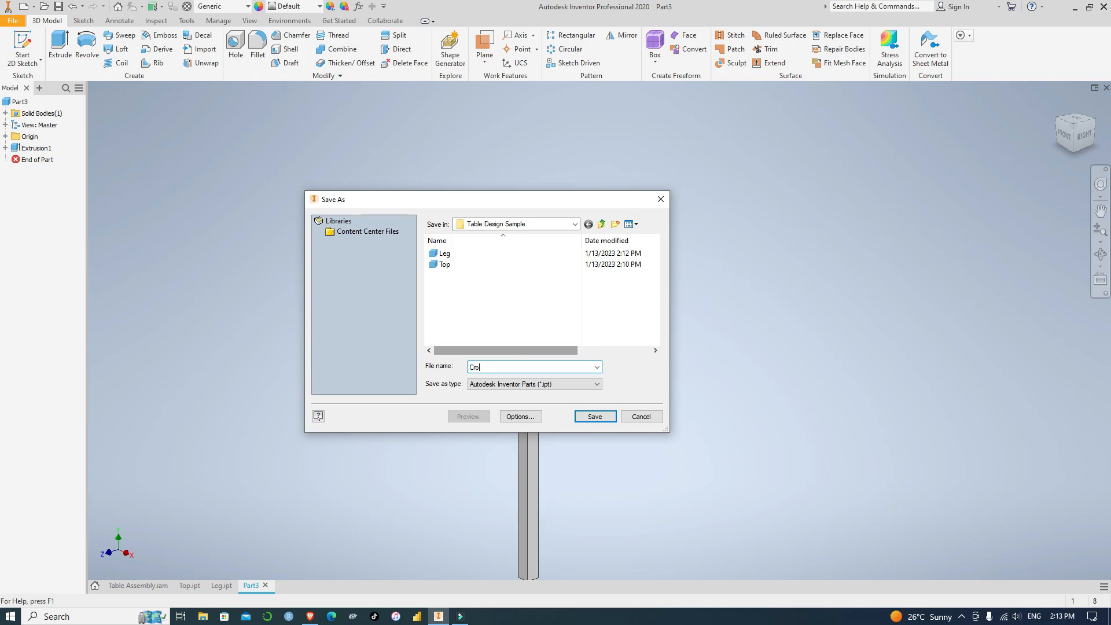
{"action": "type", "text": "Cross Rib"}
{"action": "left_click", "coordinate": [591, 417]}
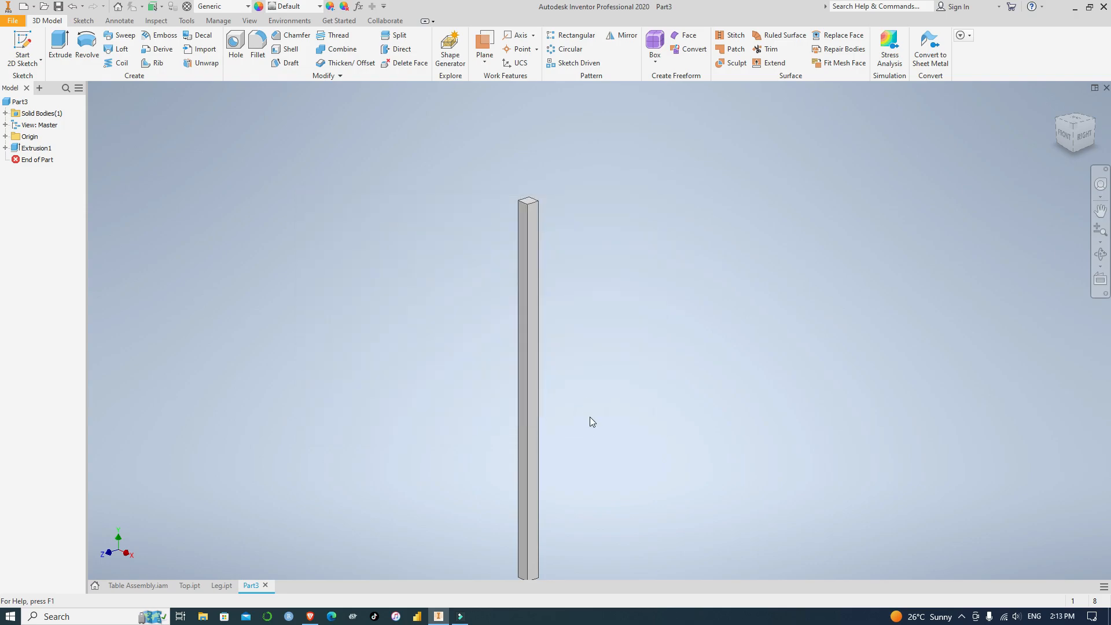
Create a new part from the Standard (mm).ipt template and start a 2D sketch on its horizontal XZ plane
{"action": "left_click", "coordinate": [11, 22]}
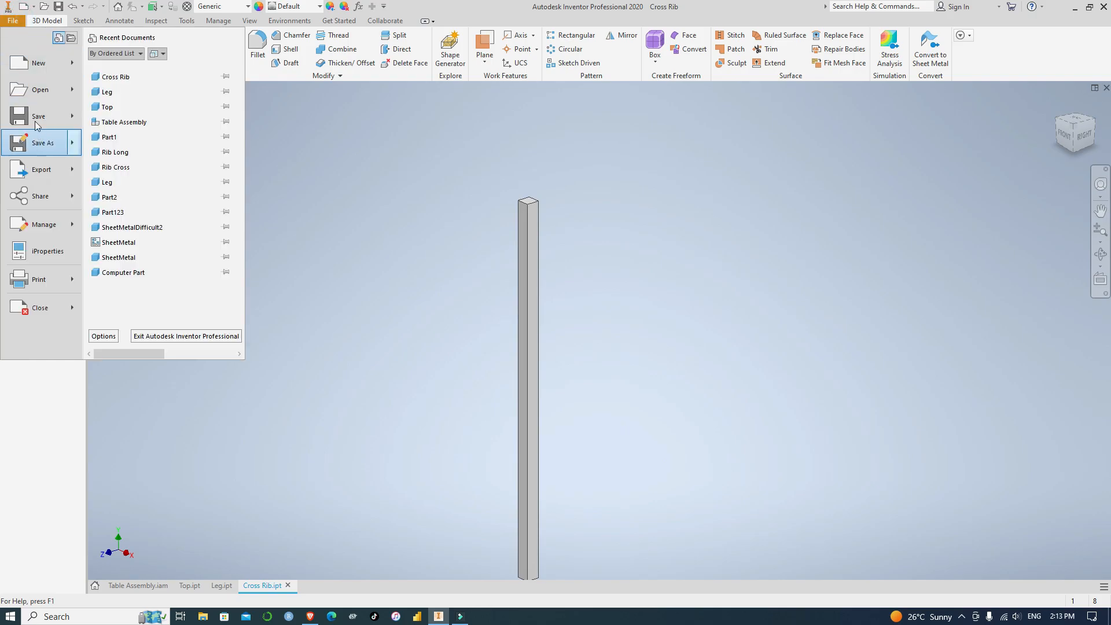
{"action": "left_click", "coordinate": [26, 63]}
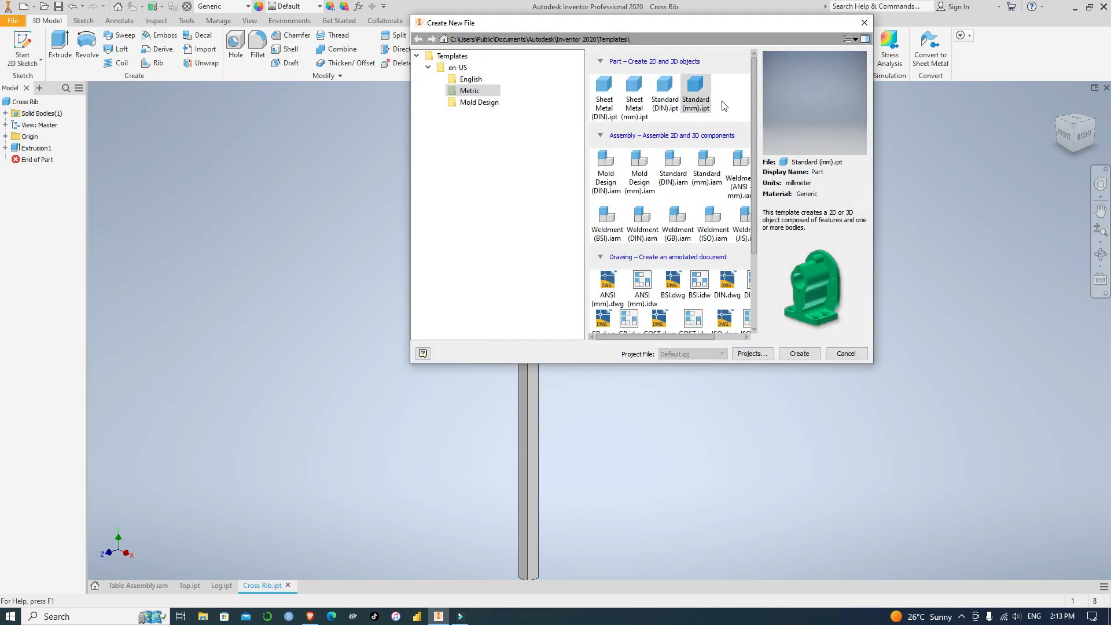
{"action": "left_click", "coordinate": [805, 355]}
{"action": "left_click", "coordinate": [24, 61]}
{"action": "left_click", "coordinate": [45, 83]}
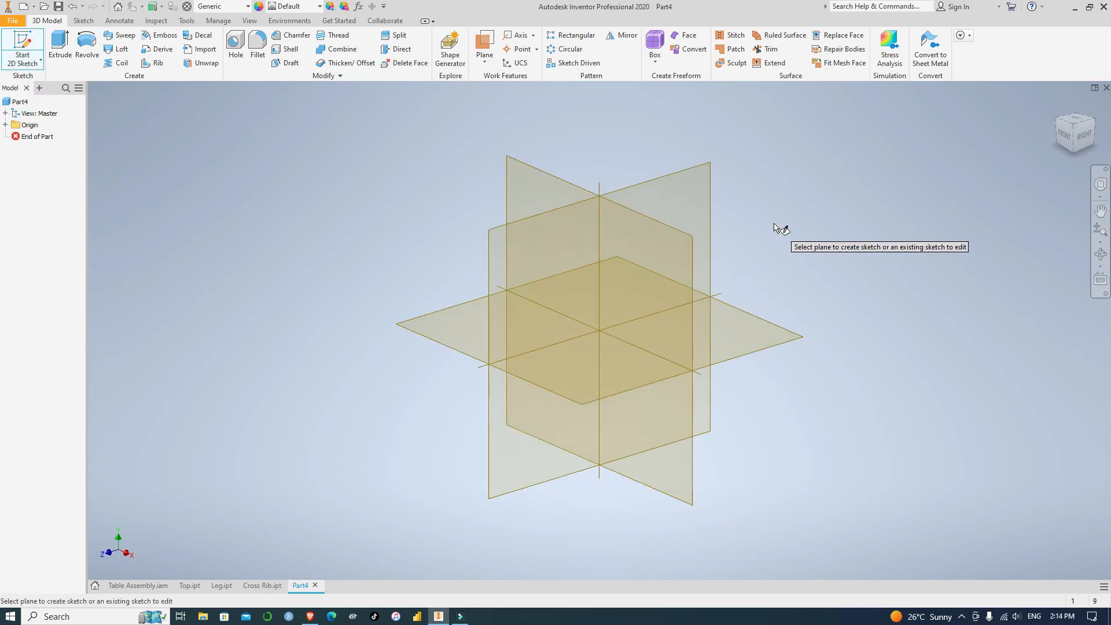
{"action": "left_click", "coordinate": [464, 323]}
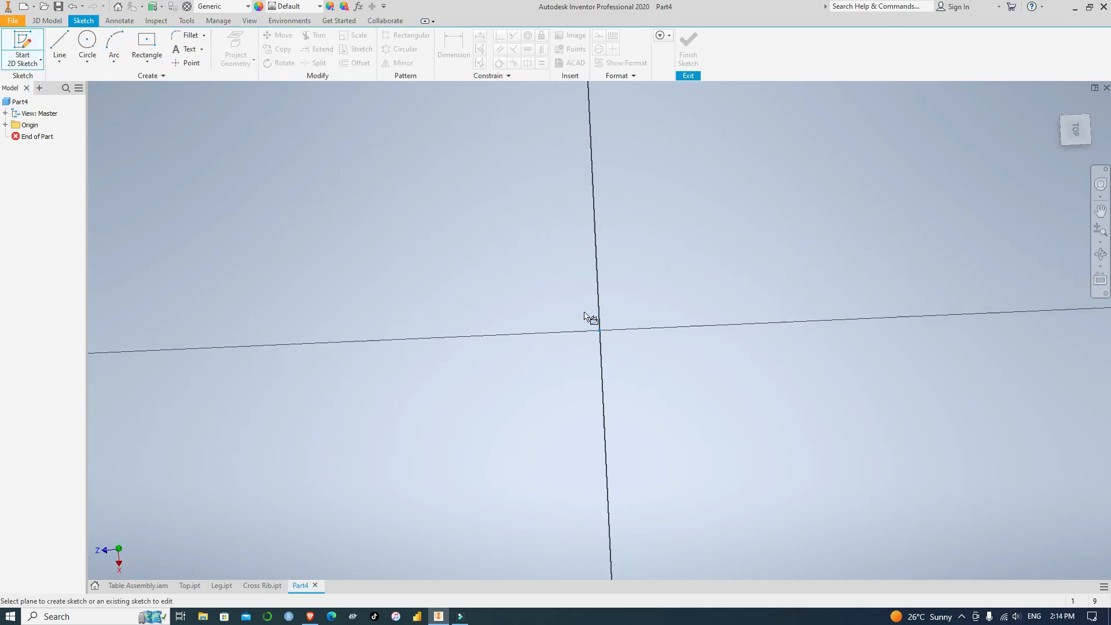
Sketch a 50 by 50 mm center rectangle on the origin for the long rib and finish the sketch
{"action": "left_click", "coordinate": [148, 39]}
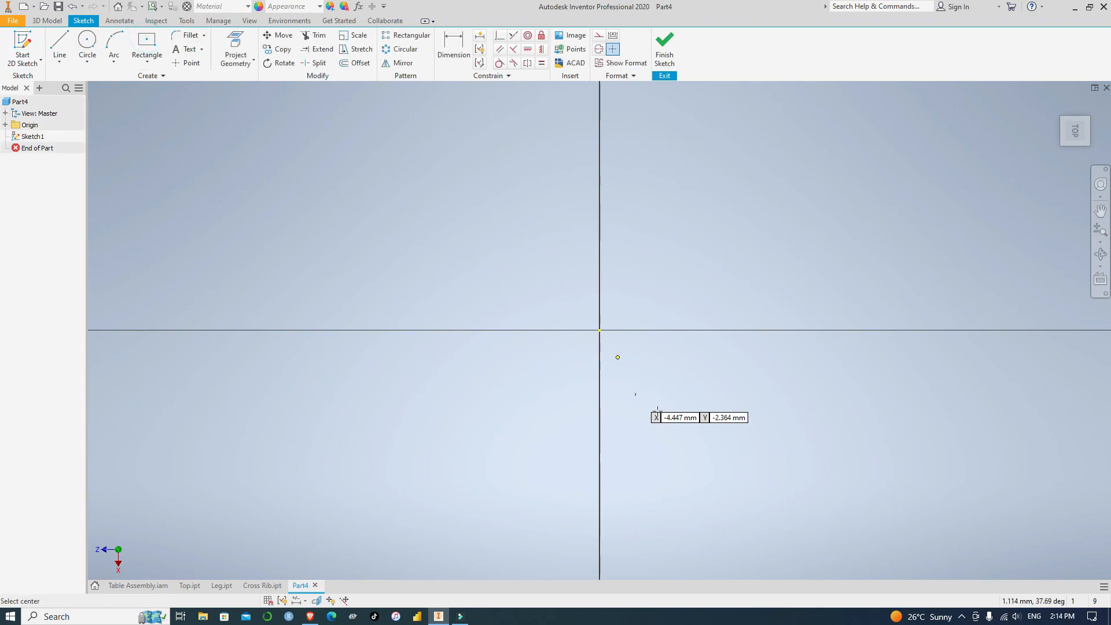
{"action": "left_click", "coordinate": [600, 330]}
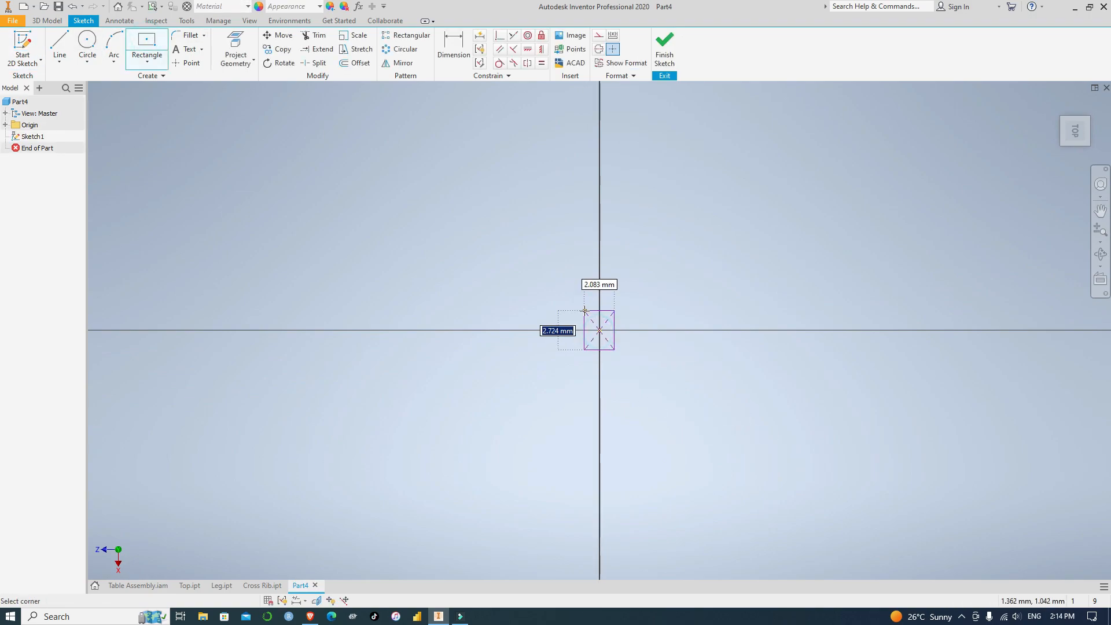
{"action": "scroll", "coordinate": [584, 311], "scroll_direction": "down", "scroll_amount": 2}
{"action": "scroll", "coordinate": [585, 311], "scroll_direction": "up", "scroll_amount": 5}
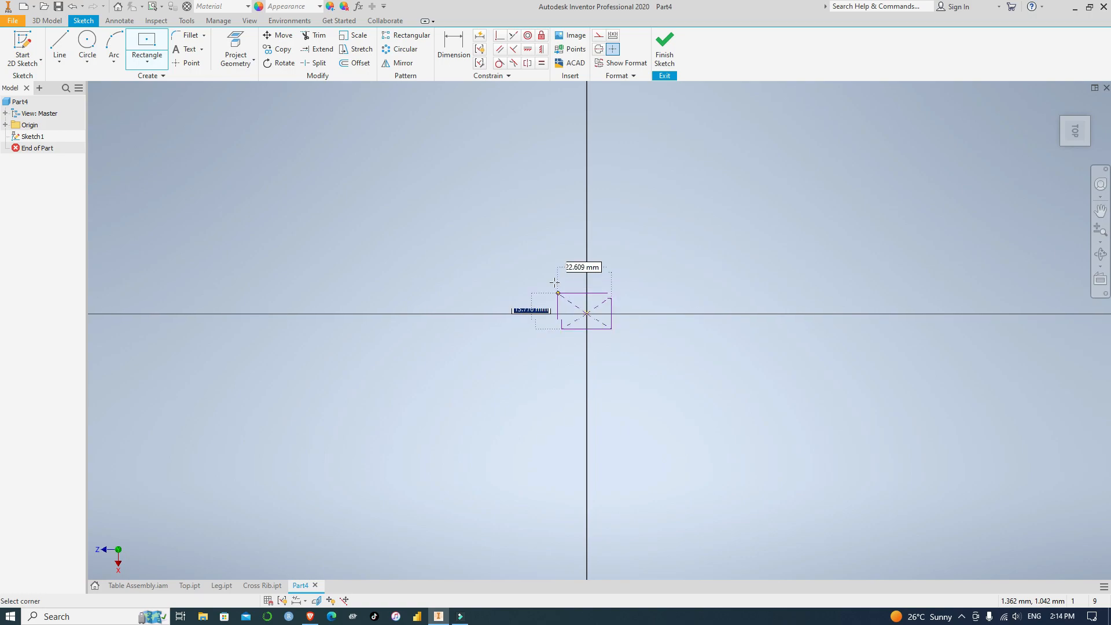
{"action": "type", "text": "50"}
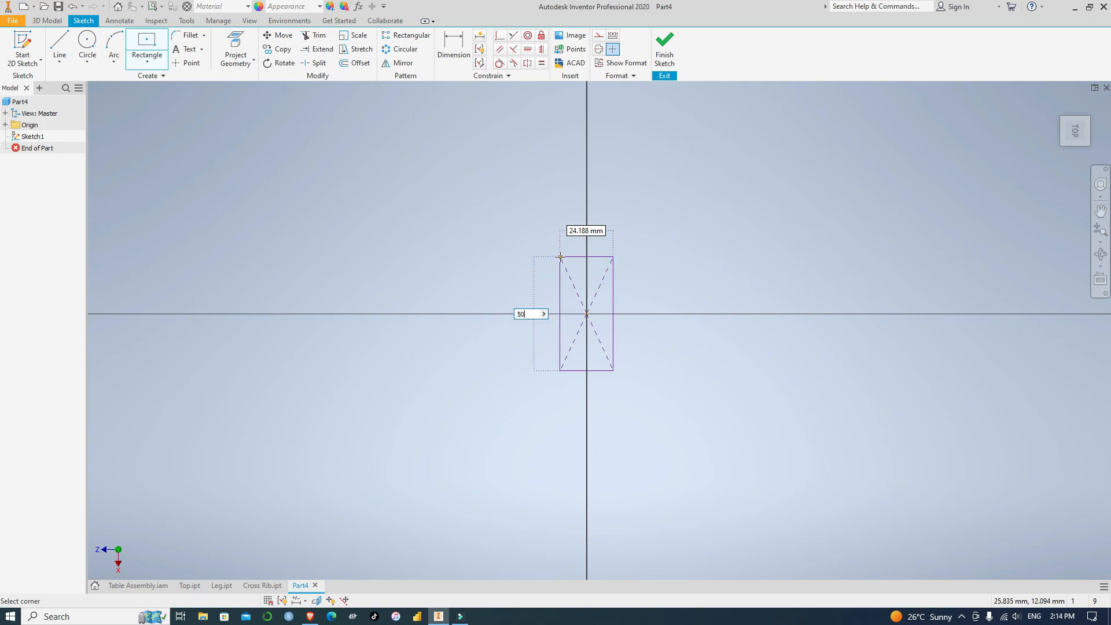
{"action": "key", "text": "Tab"}
{"action": "type", "text": "50"}
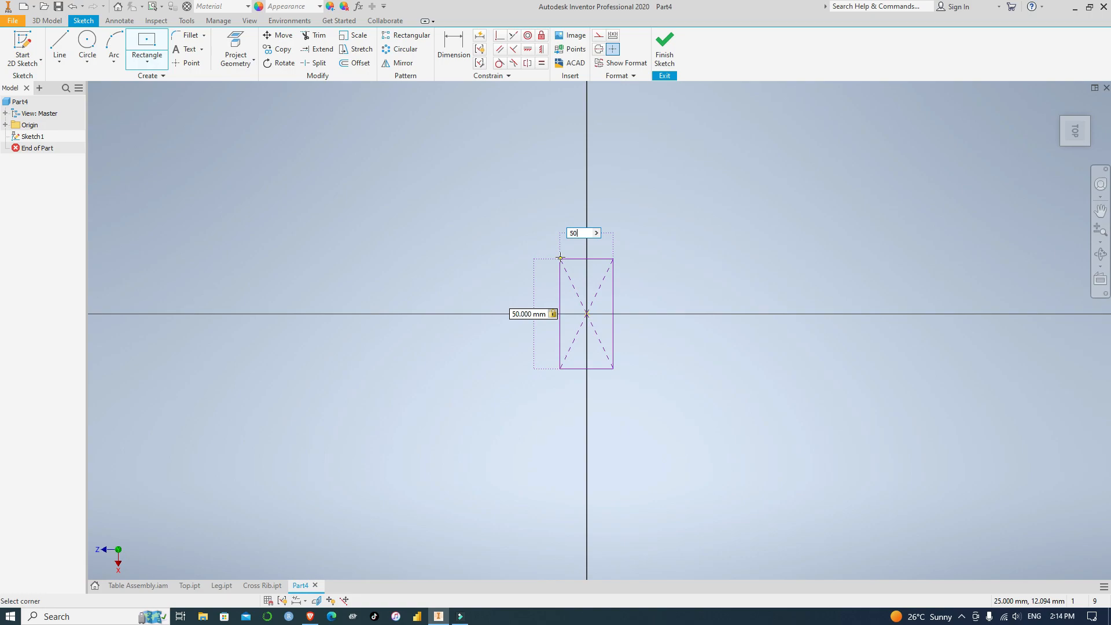
{"action": "key", "text": "Return"}
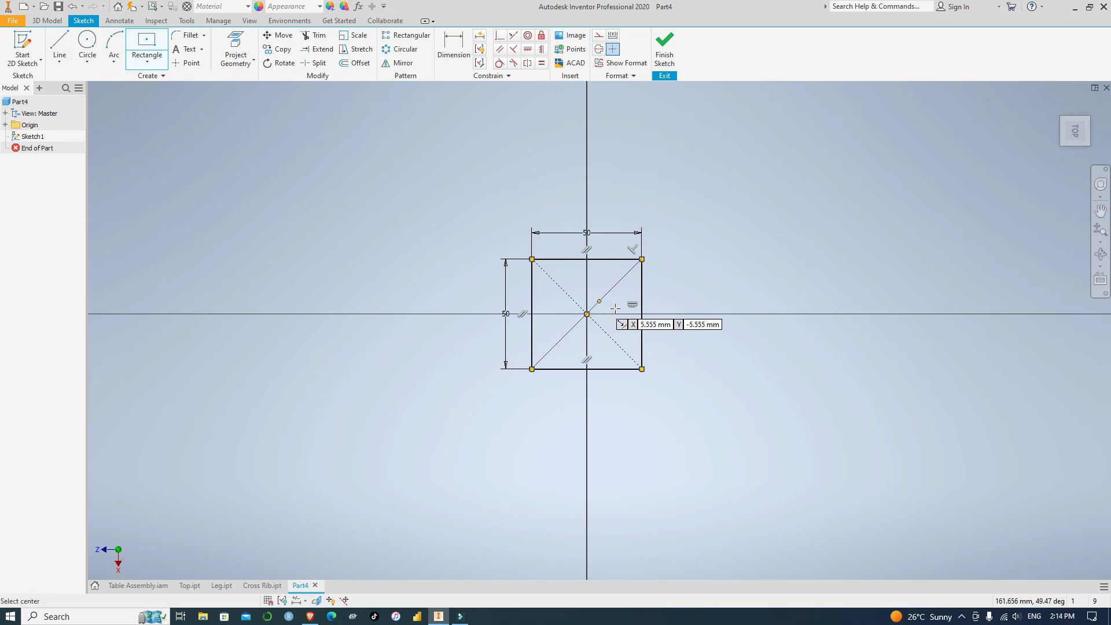
{"action": "left_click", "coordinate": [666, 49]}
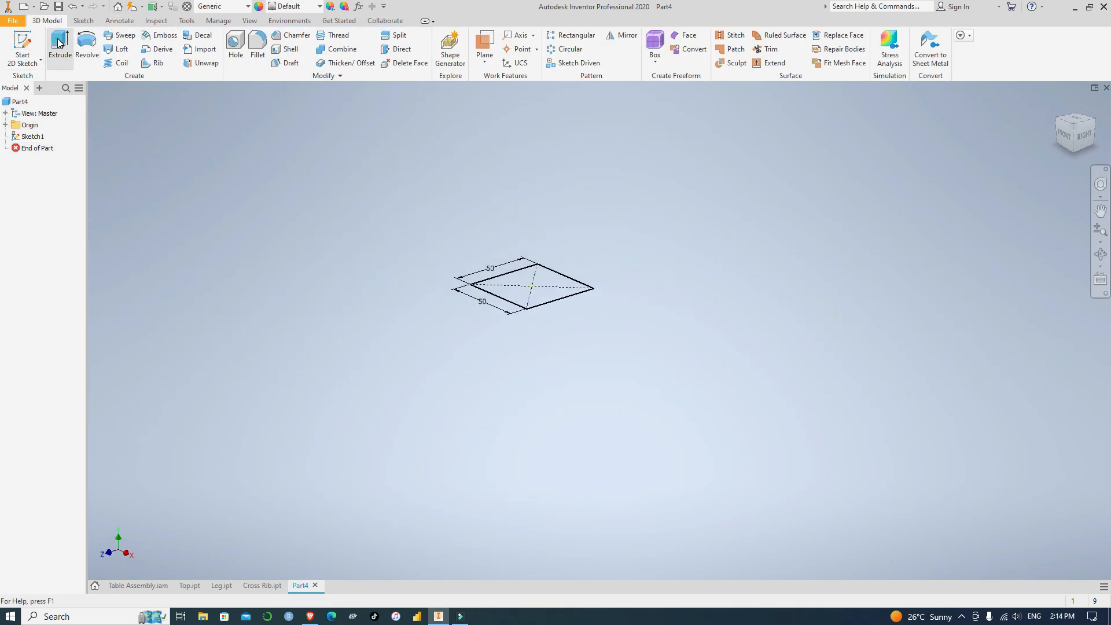
Extrude the square profile 1900 mm upward to form the long rib
{"action": "left_click", "coordinate": [59, 45]}
{"action": "left_click", "coordinate": [144, 255]}
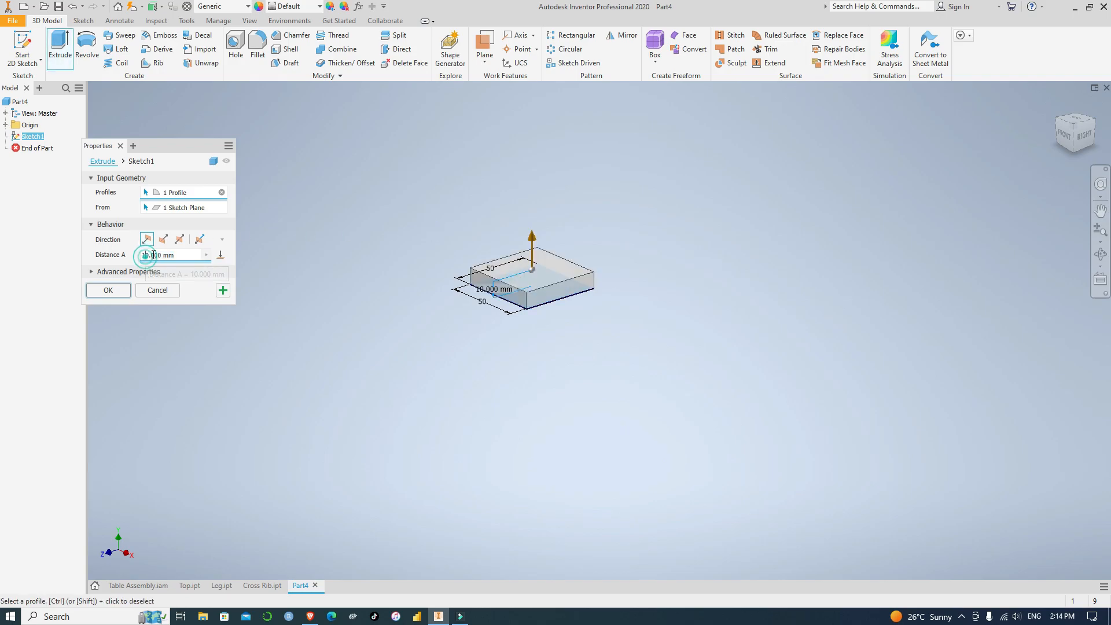
{"action": "type", "text": "90"}
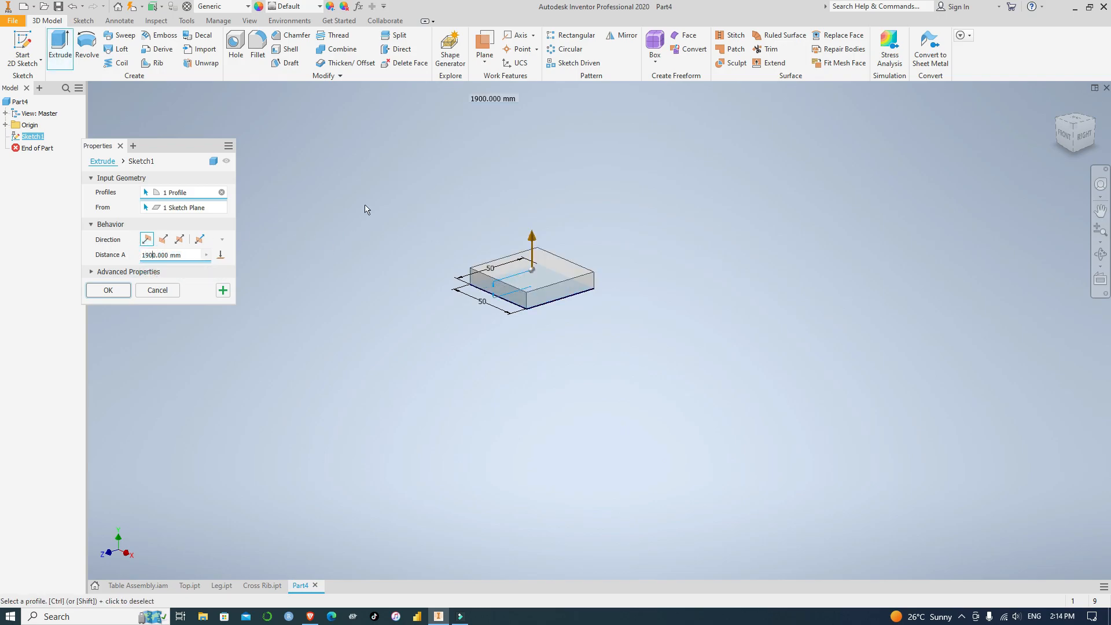
{"action": "left_click", "coordinate": [108, 290]}
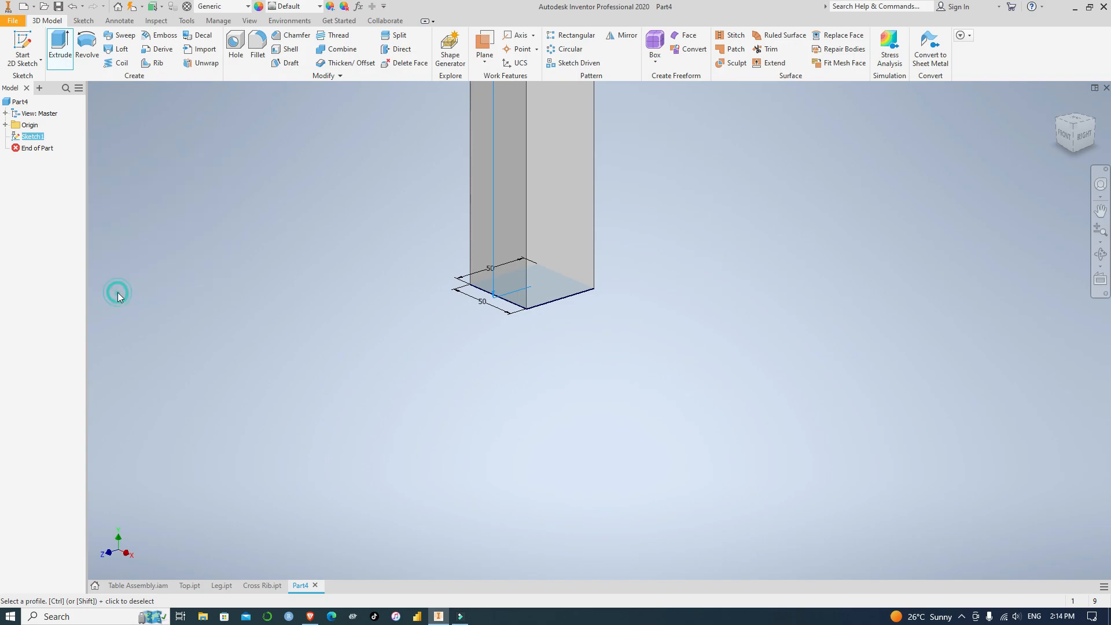
{"action": "scroll", "coordinate": [477, 270], "scroll_direction": "down", "scroll_amount": 8}
{"action": "middle_click_drag", "start_coordinate": [566, 146], "coordinate": [581, 379]}
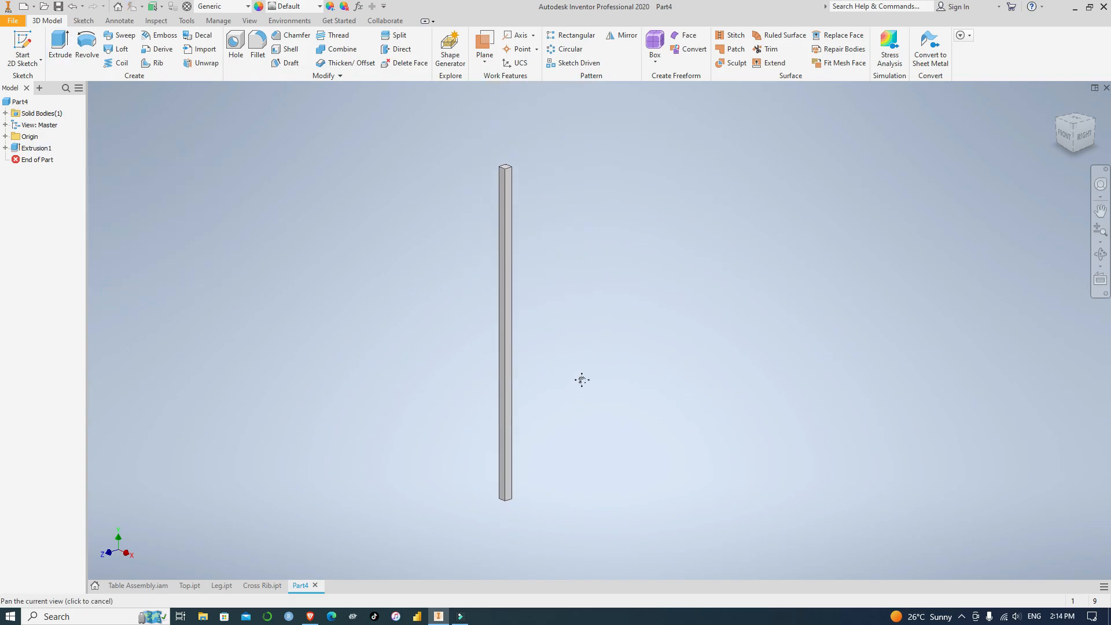
Save the part as Long Rib in the Table Design Sample folder
{"action": "left_click", "coordinate": [58, 6]}
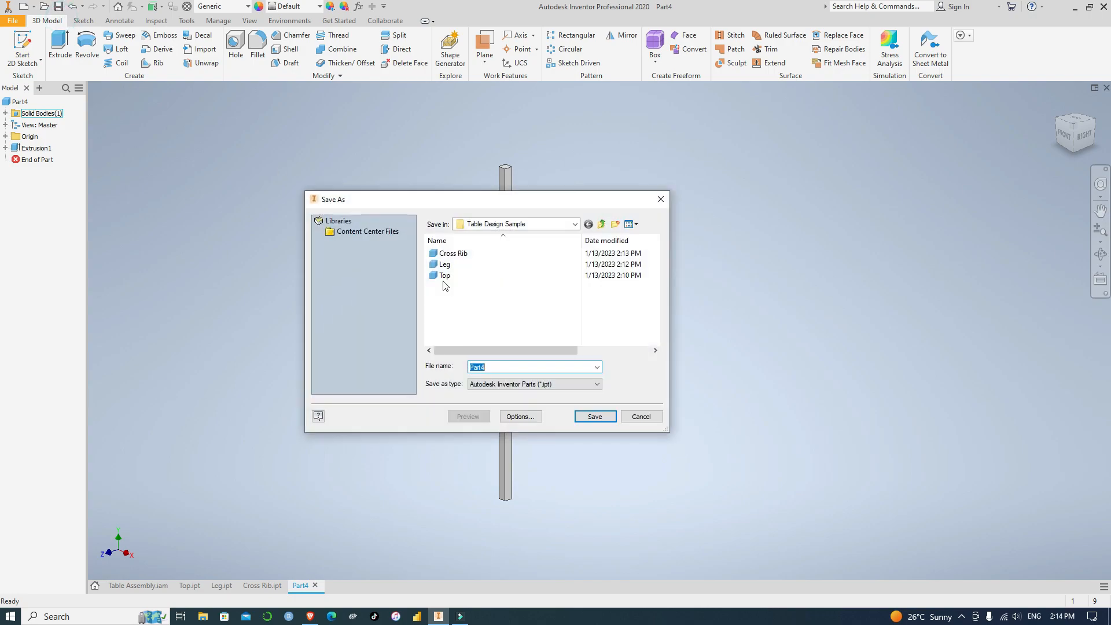
{"action": "type", "text": "Long Rib"}
{"action": "left_click", "coordinate": [601, 419]}
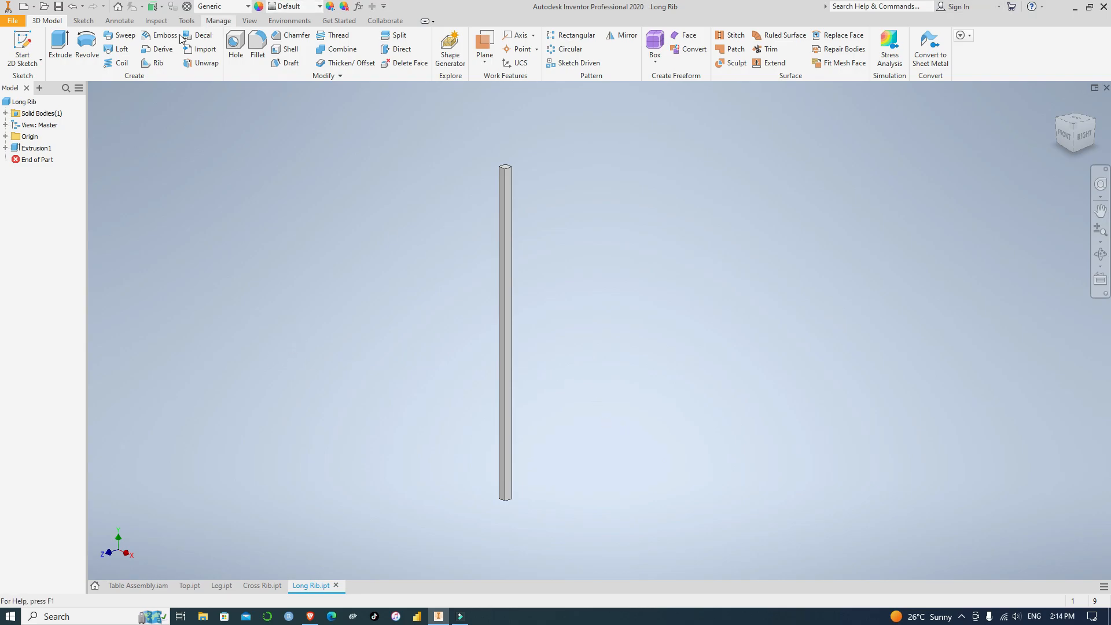
{"action": "left_click", "coordinate": [14, 22]}
{"action": "mouse_move", "coordinate": [44, 68]}
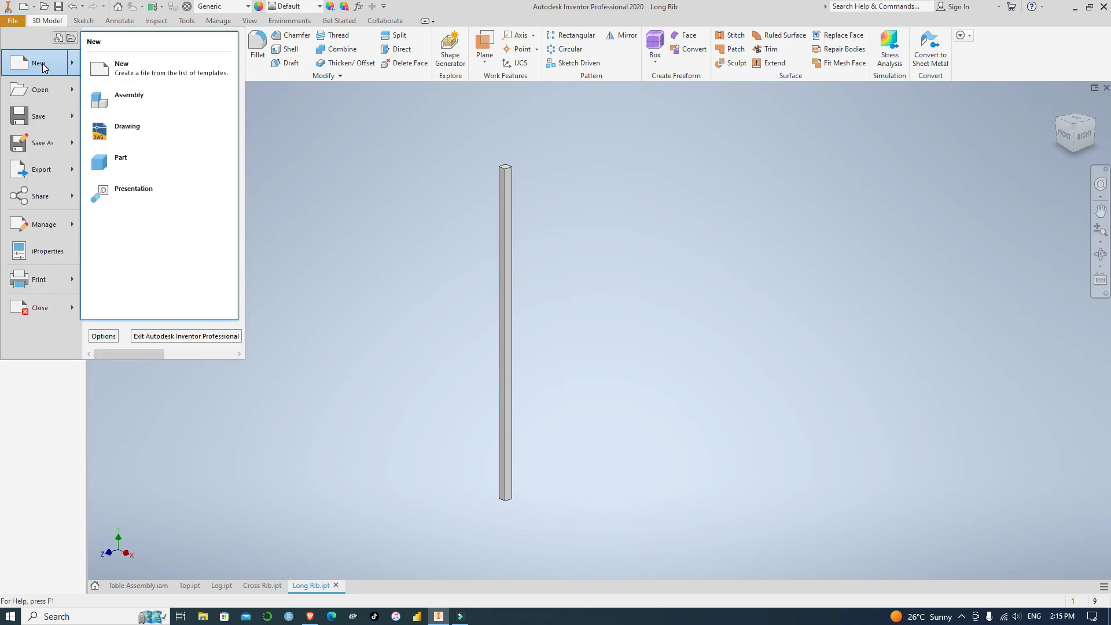
{"action": "left_click", "coordinate": [384, 183]}
{"action": "left_click", "coordinate": [16, 24]}
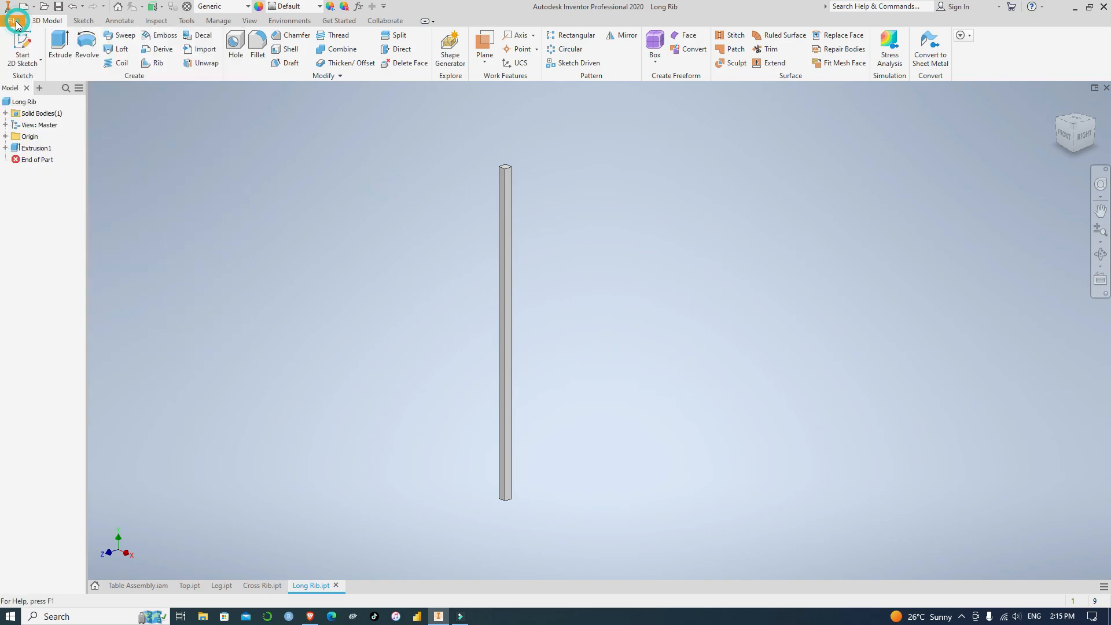
{"action": "left_click", "coordinate": [34, 68]}
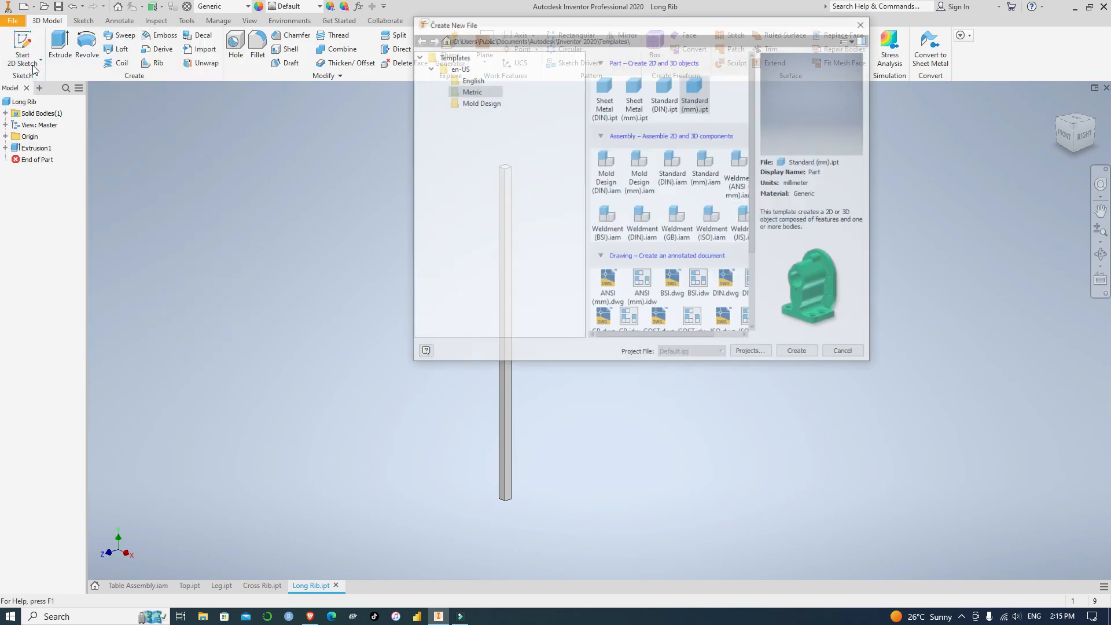
{"action": "left_click", "coordinate": [865, 22]}
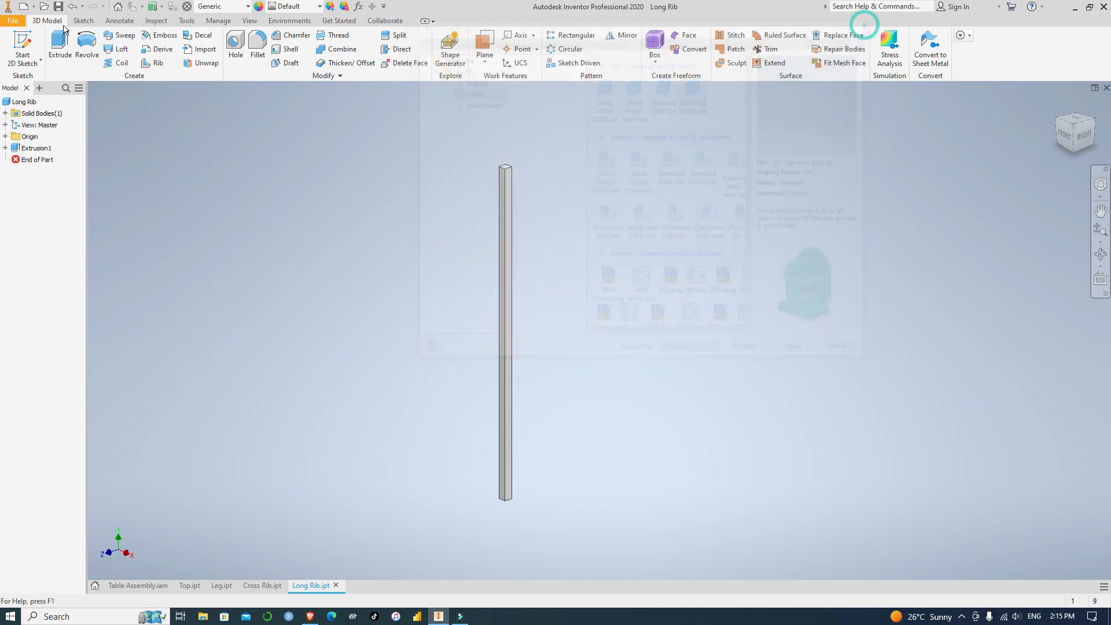
Create a new assembly file for the table
{"action": "left_click", "coordinate": [8, 21]}
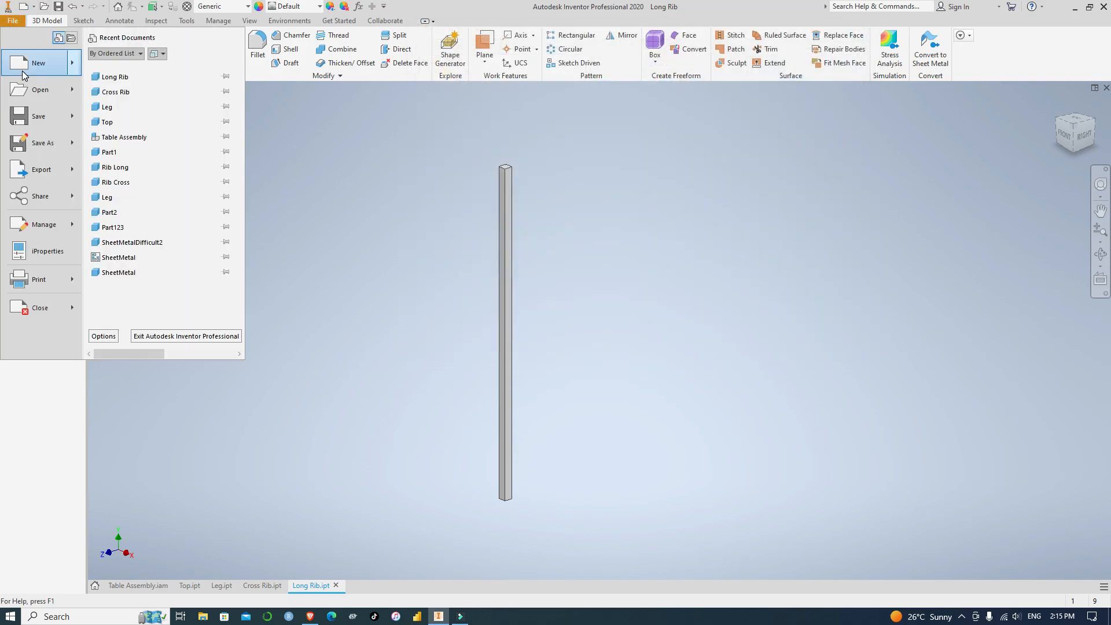
{"action": "mouse_move", "coordinate": [36, 68]}
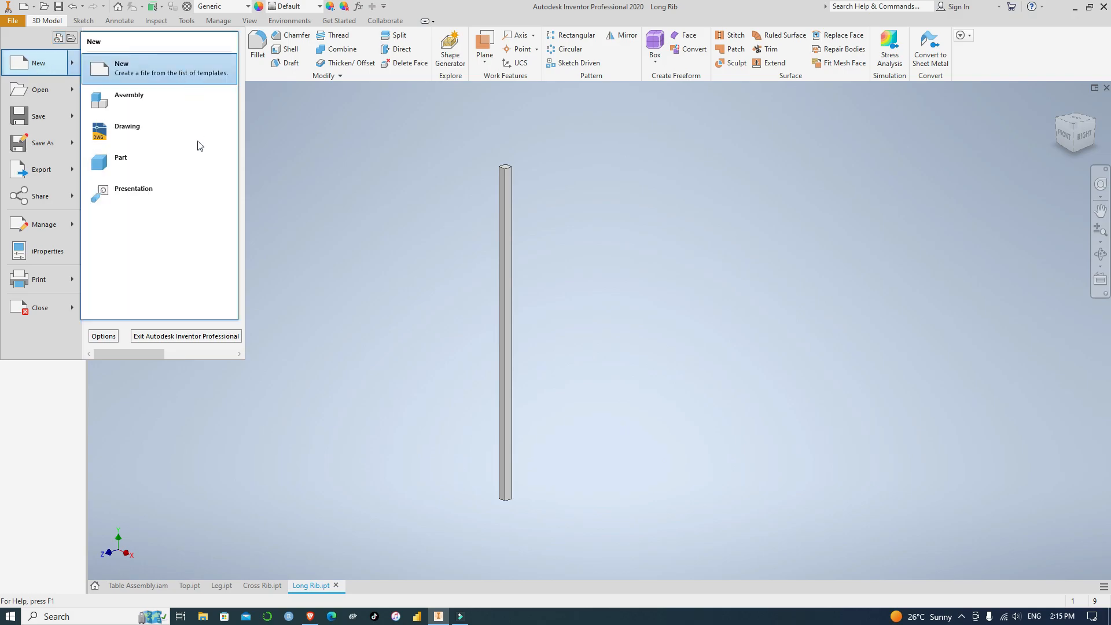
{"action": "left_click", "coordinate": [154, 101]}
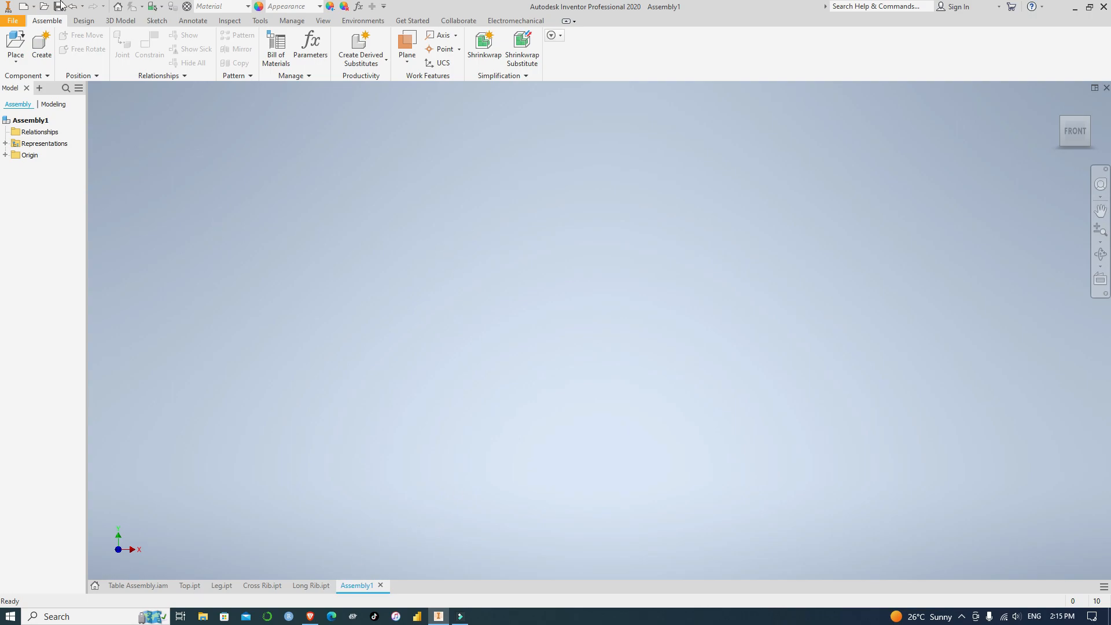
Load the Top part from the Desktop's Table Design Sample folder for placement in the assembly
{"action": "left_click", "coordinate": [18, 42]}
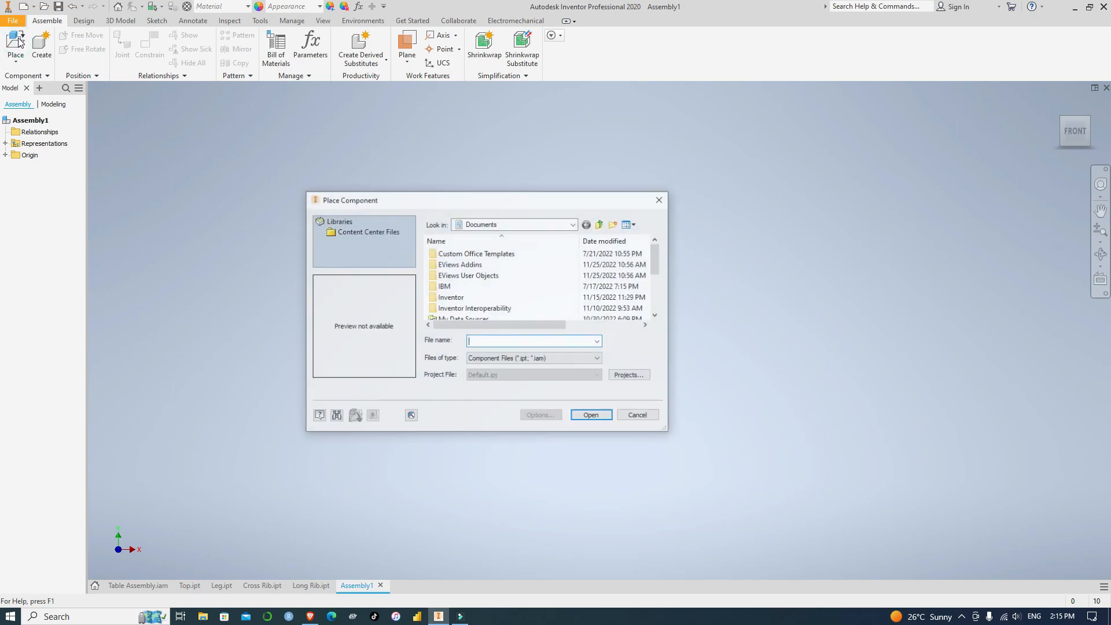
{"action": "scroll", "coordinate": [524, 272], "scroll_direction": "down", "scroll_amount": 5}
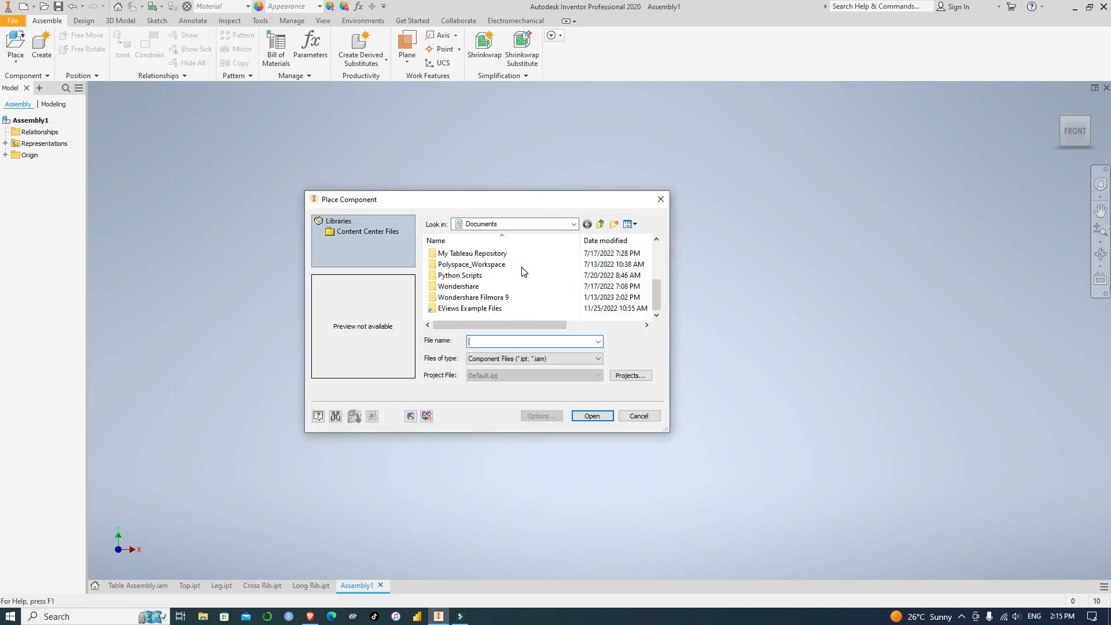
{"action": "left_click", "coordinate": [521, 224]}
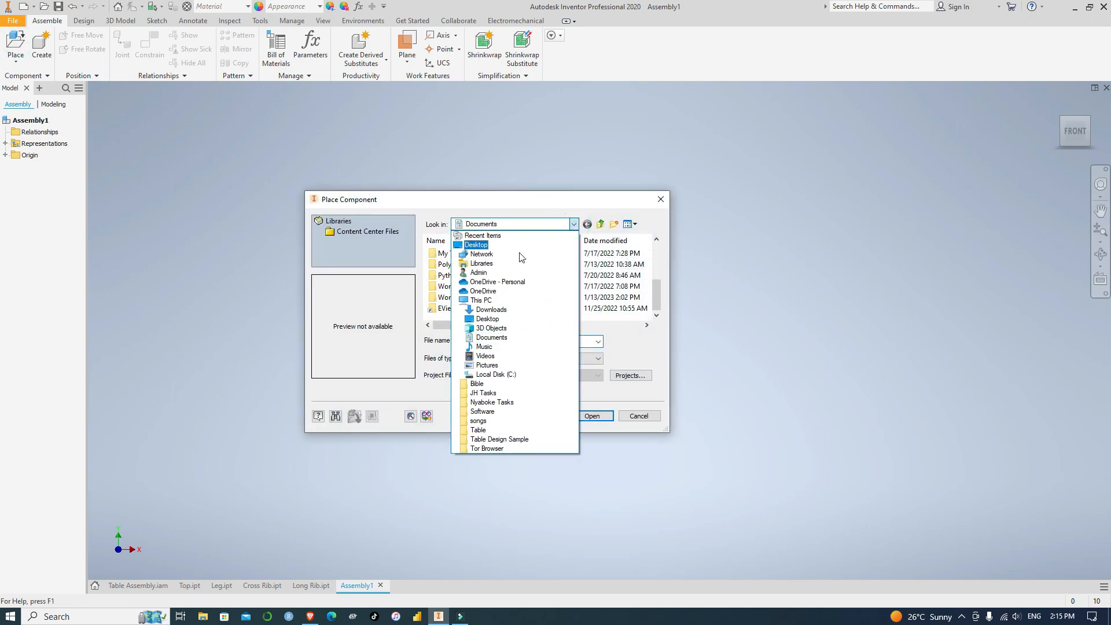
{"action": "left_click", "coordinate": [481, 244]}
{"action": "scroll", "coordinate": [512, 294], "scroll_direction": "down", "scroll_amount": 8}
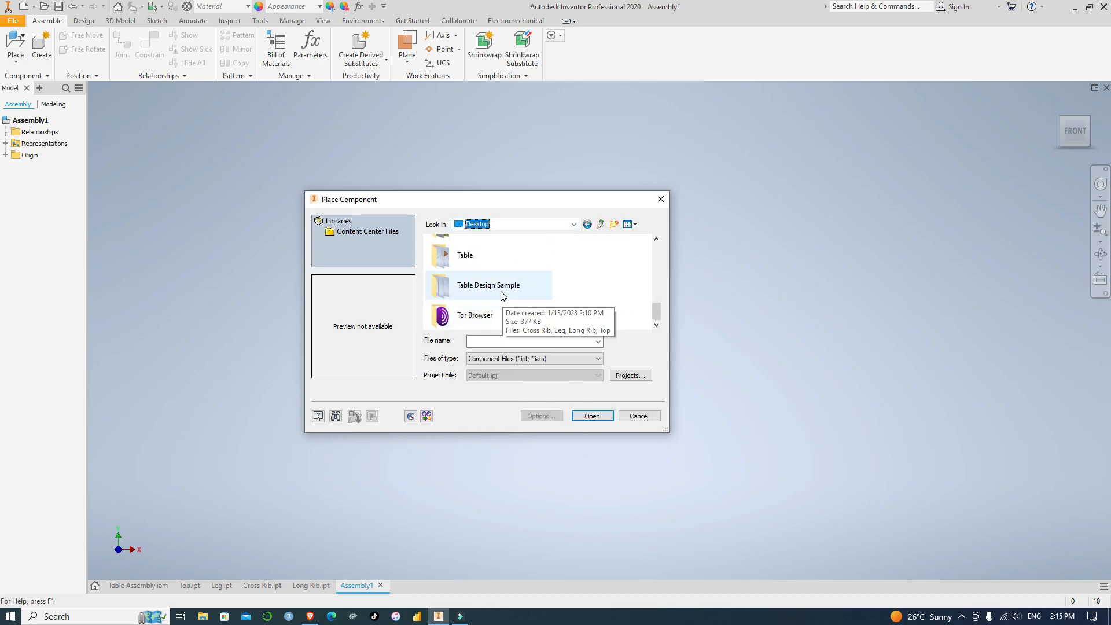
{"action": "double_click", "coordinate": [501, 289]}
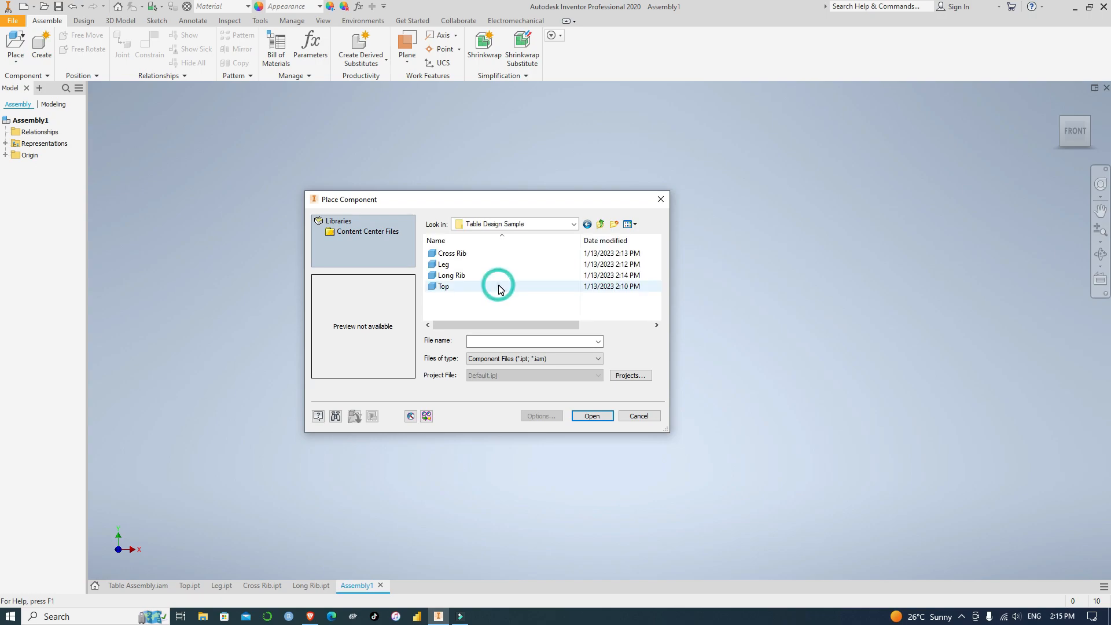
{"action": "left_click", "coordinate": [471, 287]}
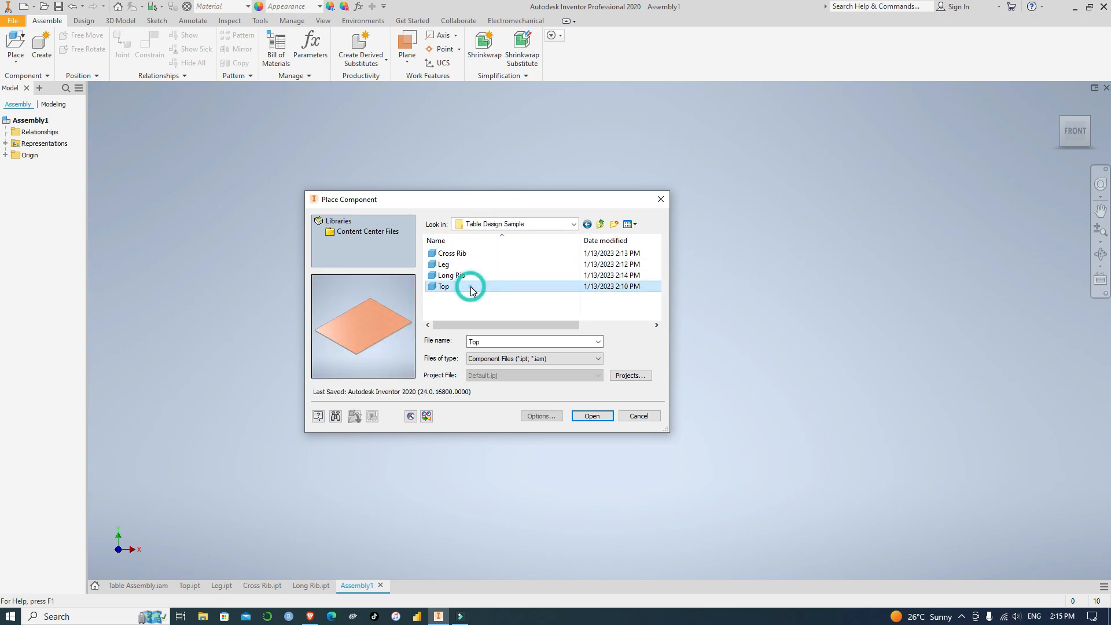
{"action": "left_click", "coordinate": [592, 415]}
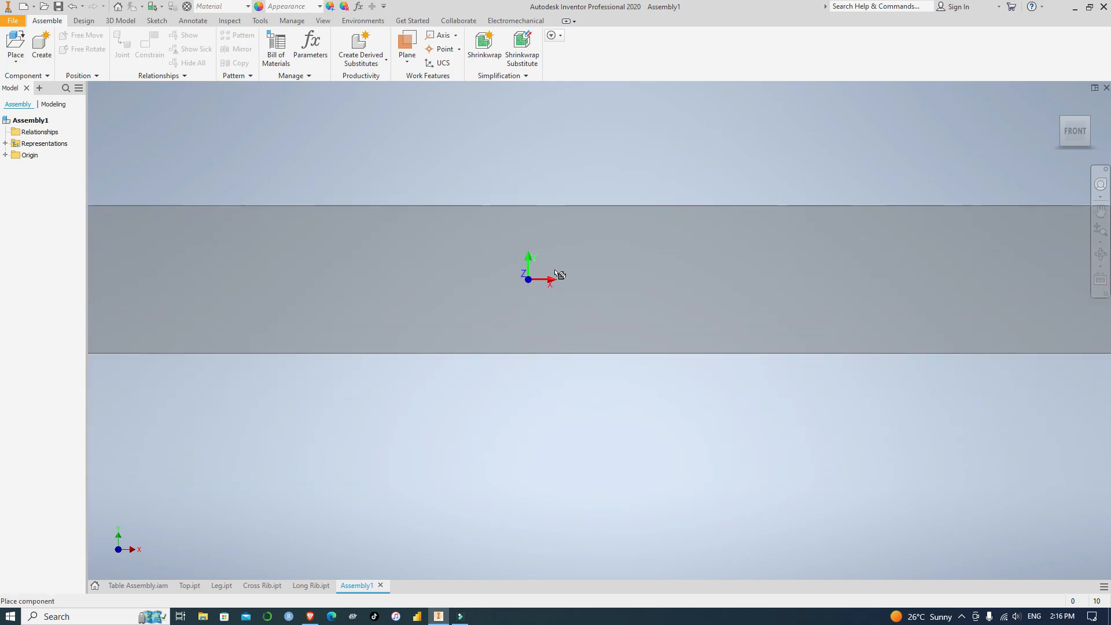
Switch to the isometric view and place one instance of the table top in the assembly
{"action": "scroll", "coordinate": [616, 275], "scroll_direction": "up", "scroll_amount": 2}
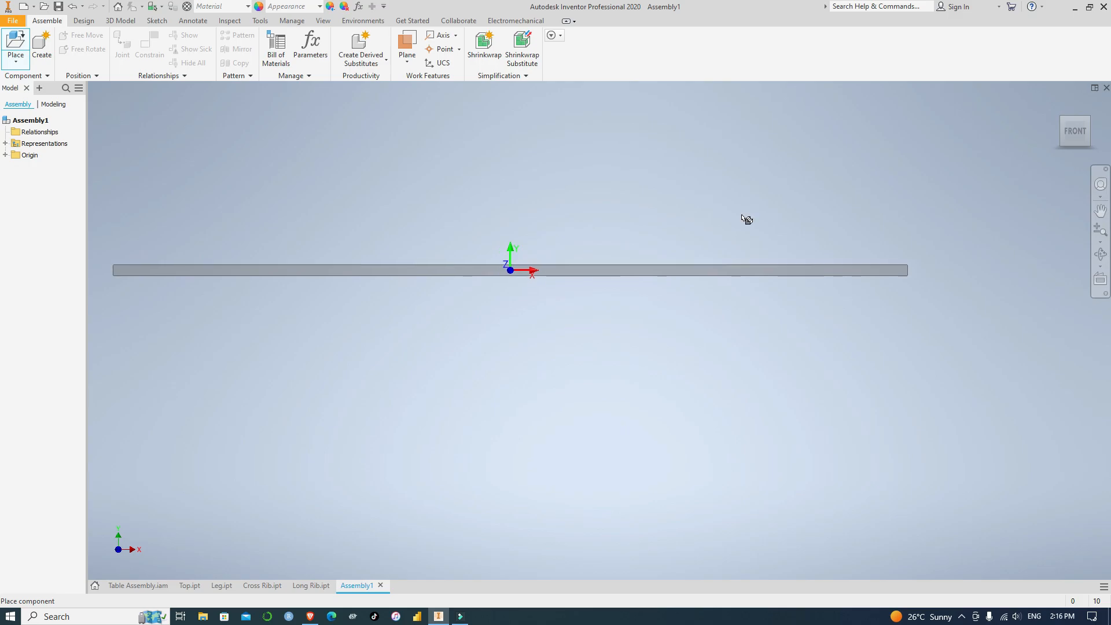
{"action": "left_click", "coordinate": [1090, 120]}
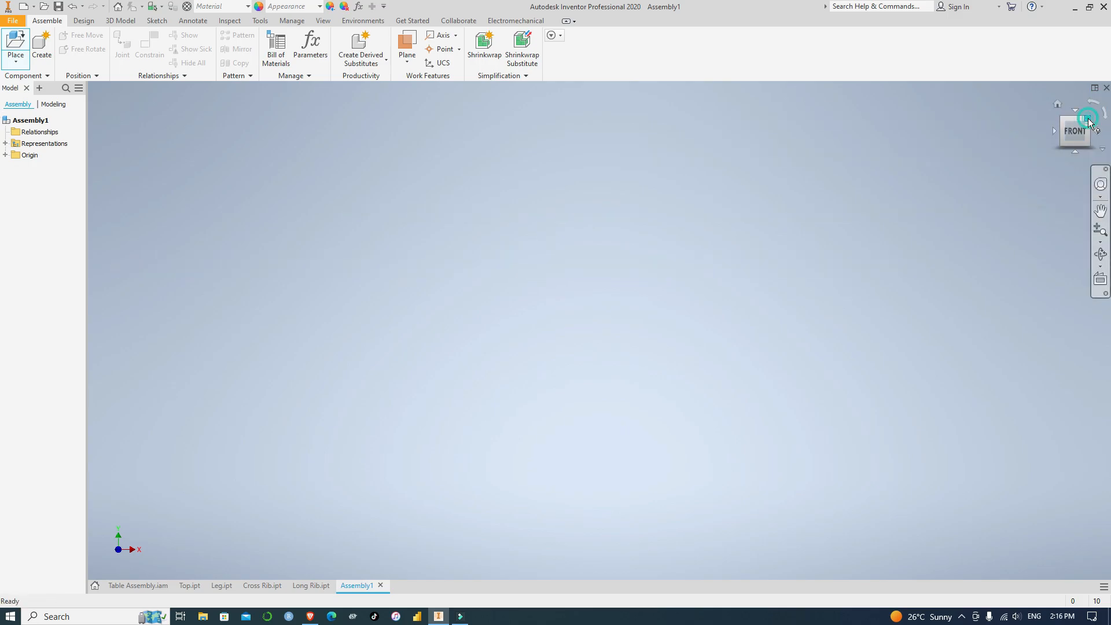
{"action": "scroll", "coordinate": [619, 250], "scroll_direction": "up", "scroll_amount": 8}
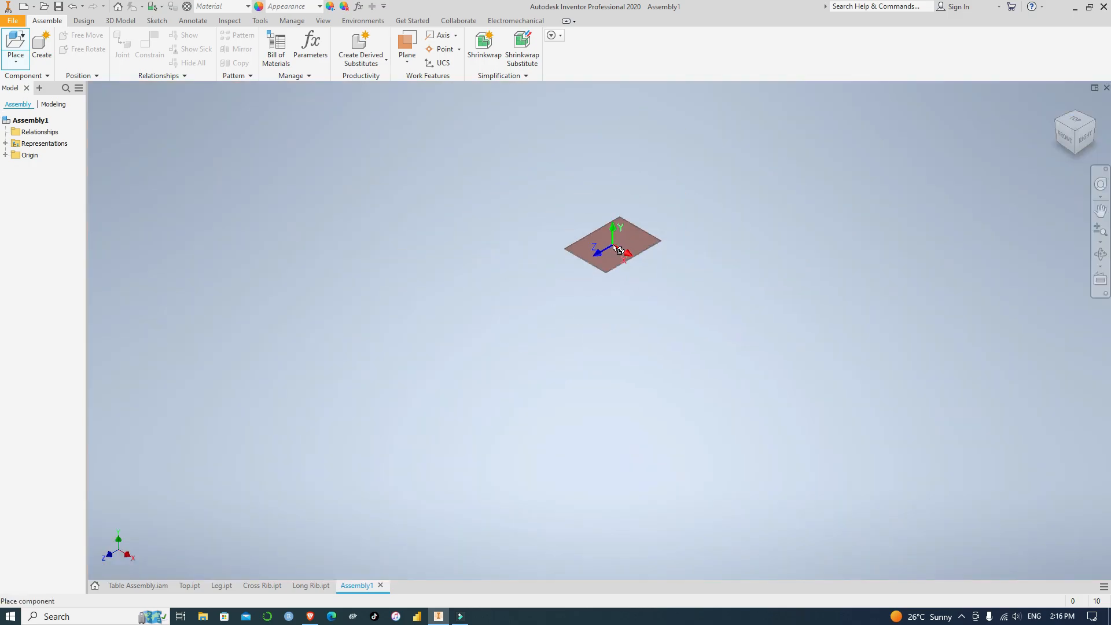
{"action": "scroll", "coordinate": [501, 266], "scroll_direction": "down", "scroll_amount": 4}
{"action": "scroll", "coordinate": [497, 264], "scroll_direction": "down", "scroll_amount": 3}
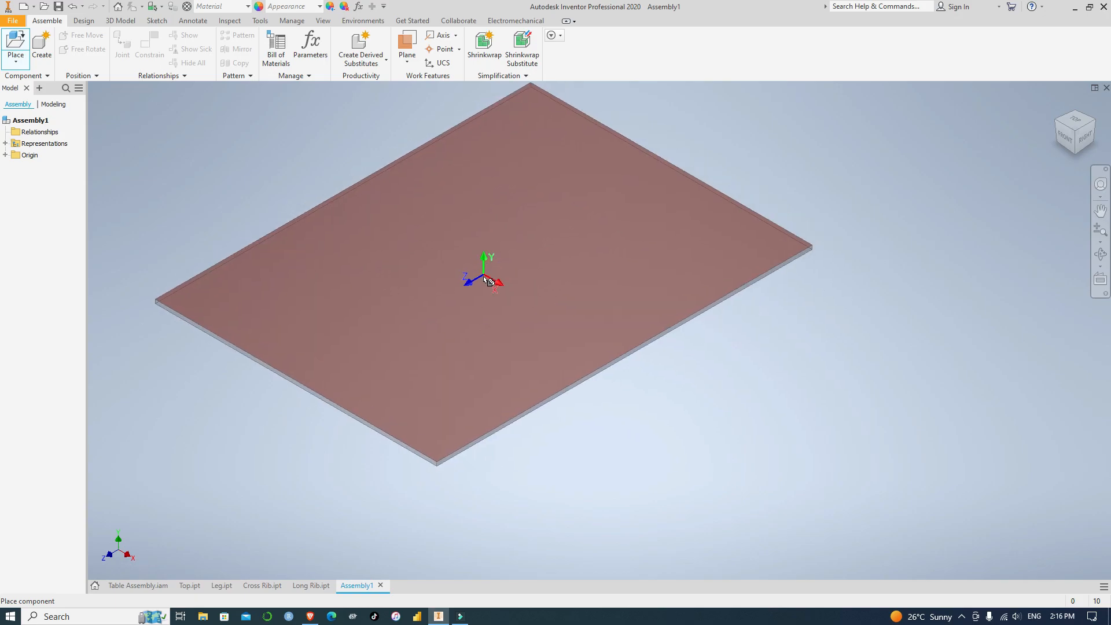
{"action": "left_click", "coordinate": [483, 278]}
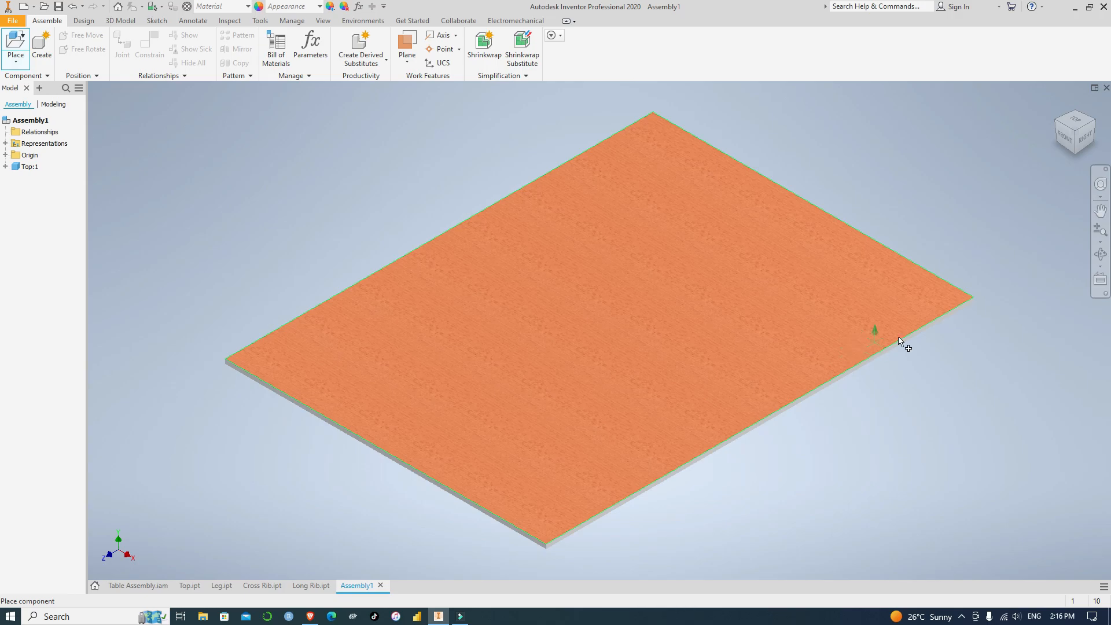
{"action": "scroll", "coordinate": [912, 403], "scroll_direction": "up", "scroll_amount": 4}
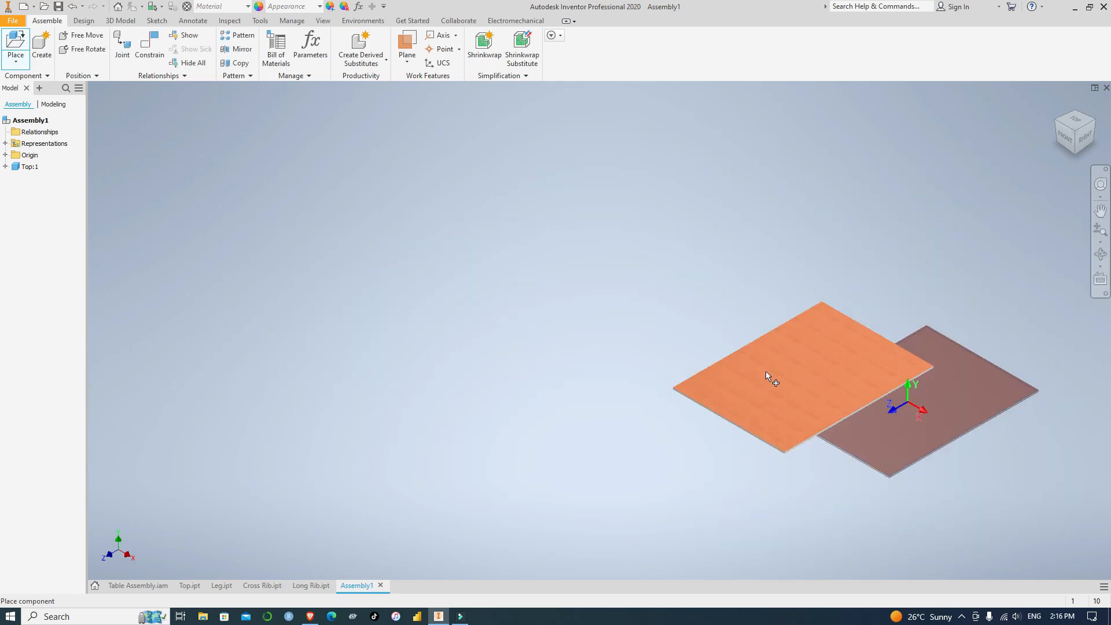
{"action": "scroll", "coordinate": [434, 292], "scroll_direction": "up", "scroll_amount": 3}
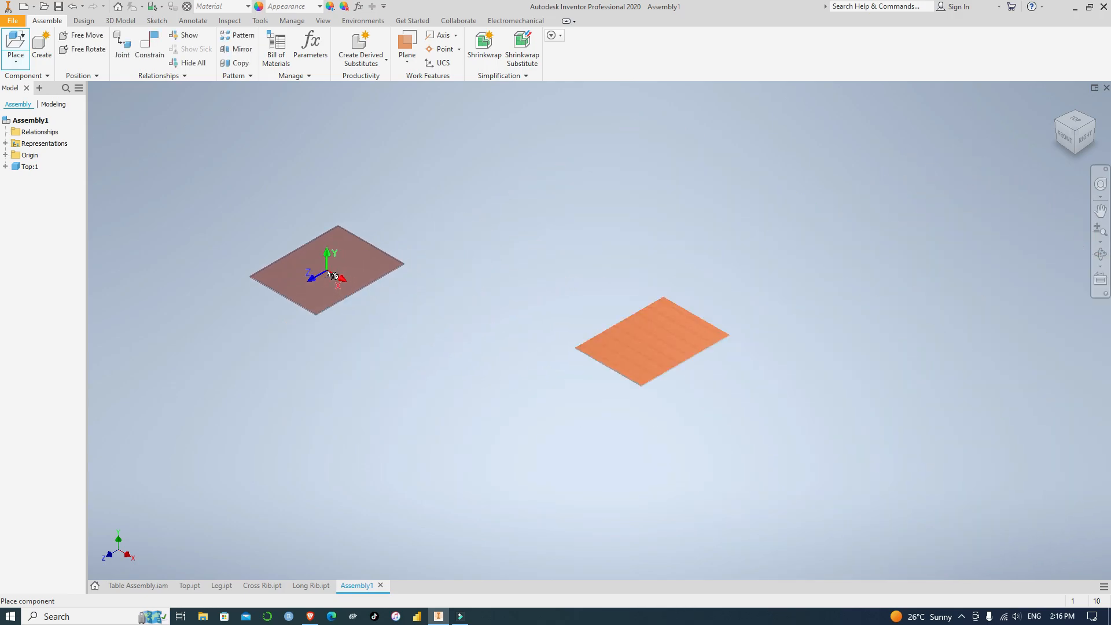
{"action": "left_click", "coordinate": [333, 275]}
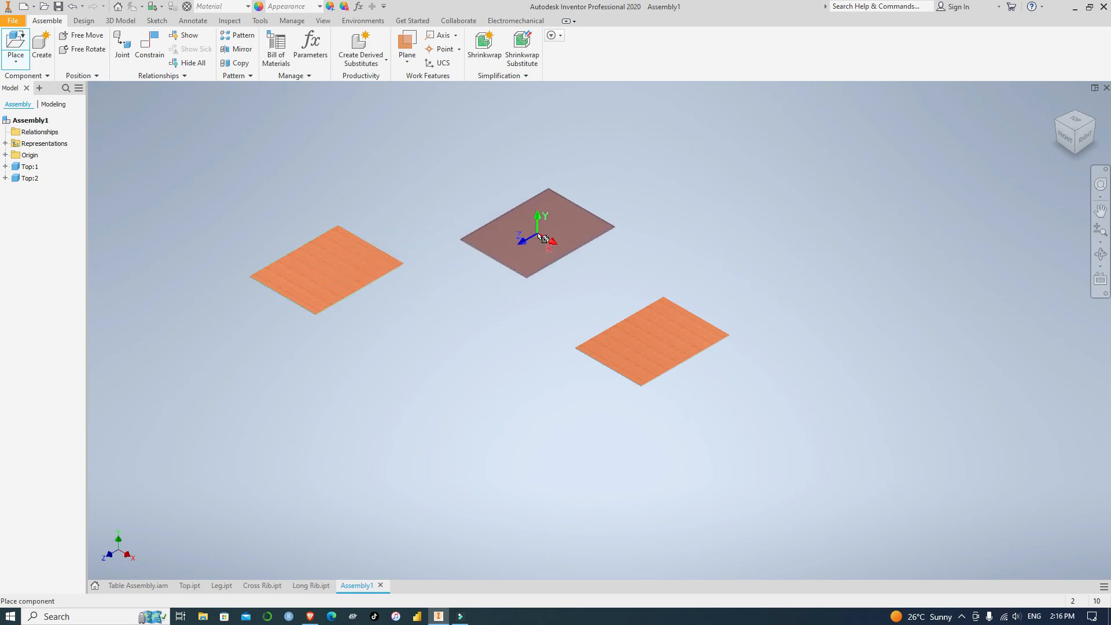
{"action": "left_click", "coordinate": [545, 238]}
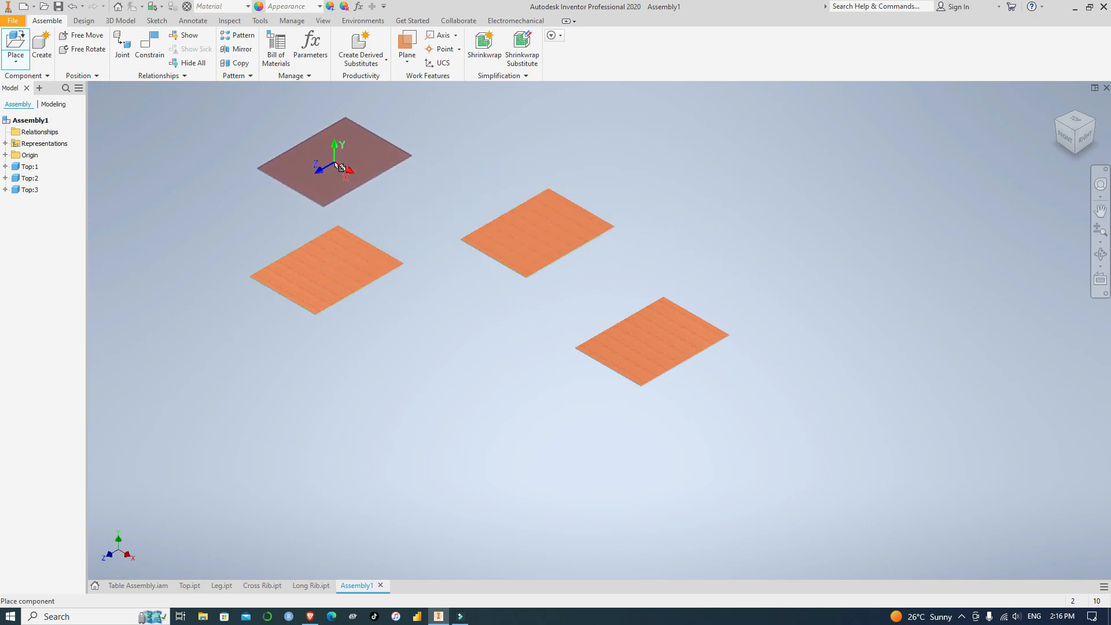
{"action": "key", "text": "ctrl+z"}
{"action": "key", "text": "ctrl+z"}
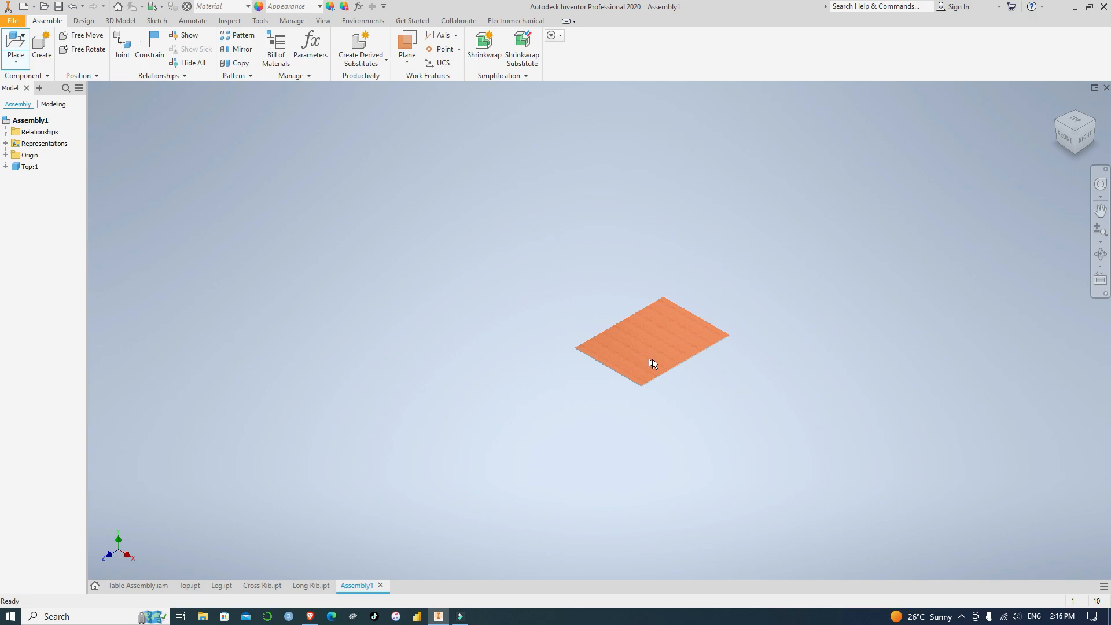
Insert the Leg part and place four instances near the corners of the table top
{"action": "scroll", "coordinate": [654, 340], "scroll_direction": "up", "scroll_amount": 3}
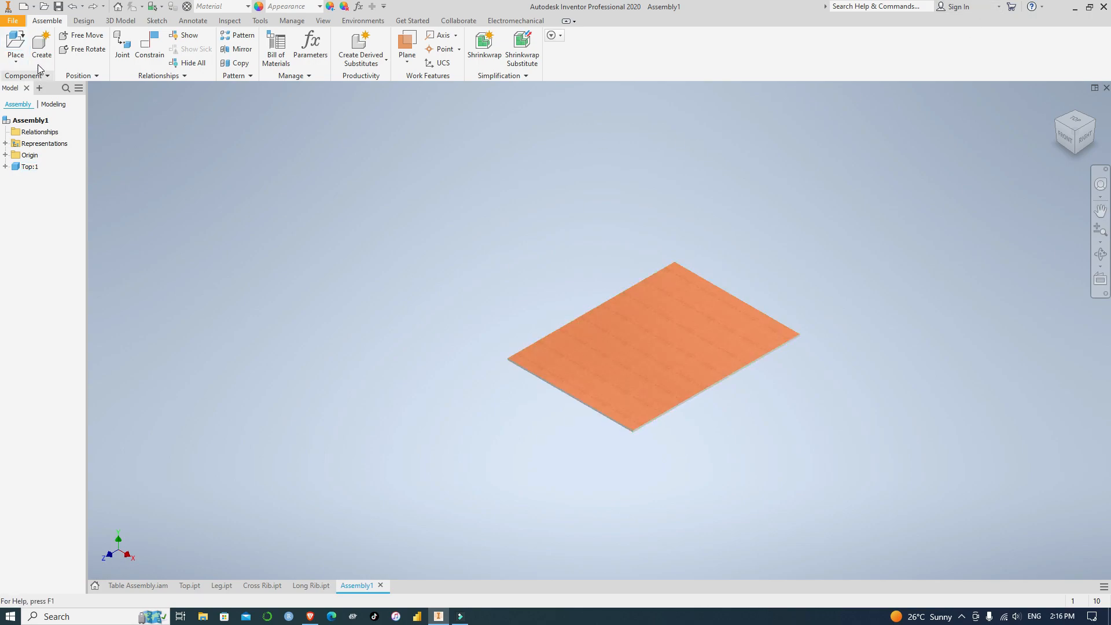
{"action": "left_click", "coordinate": [21, 43]}
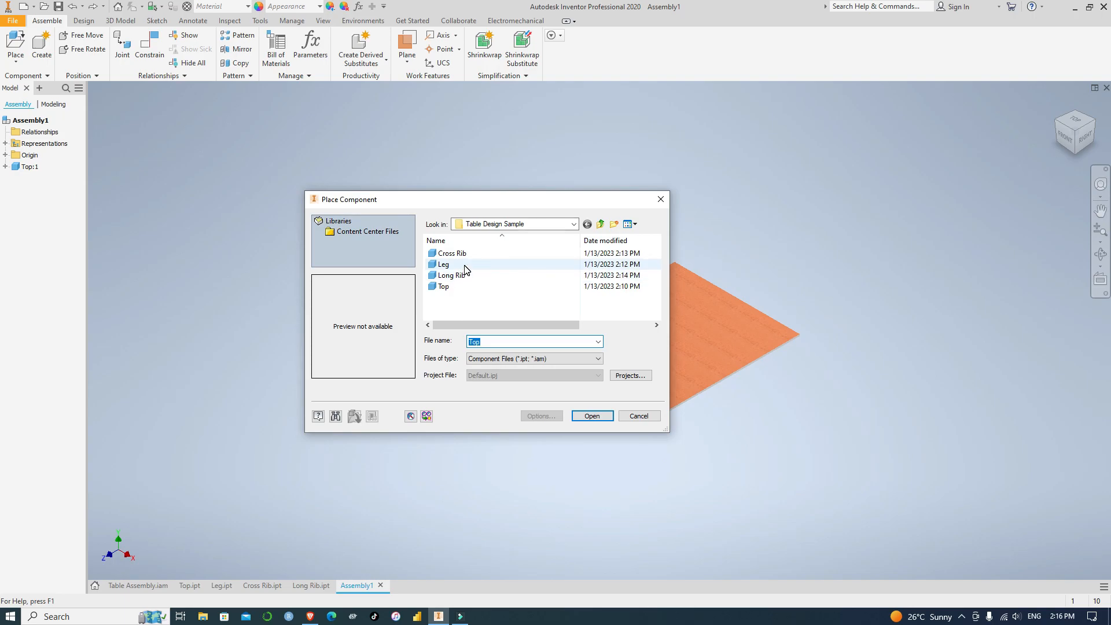
{"action": "left_click", "coordinate": [529, 265]}
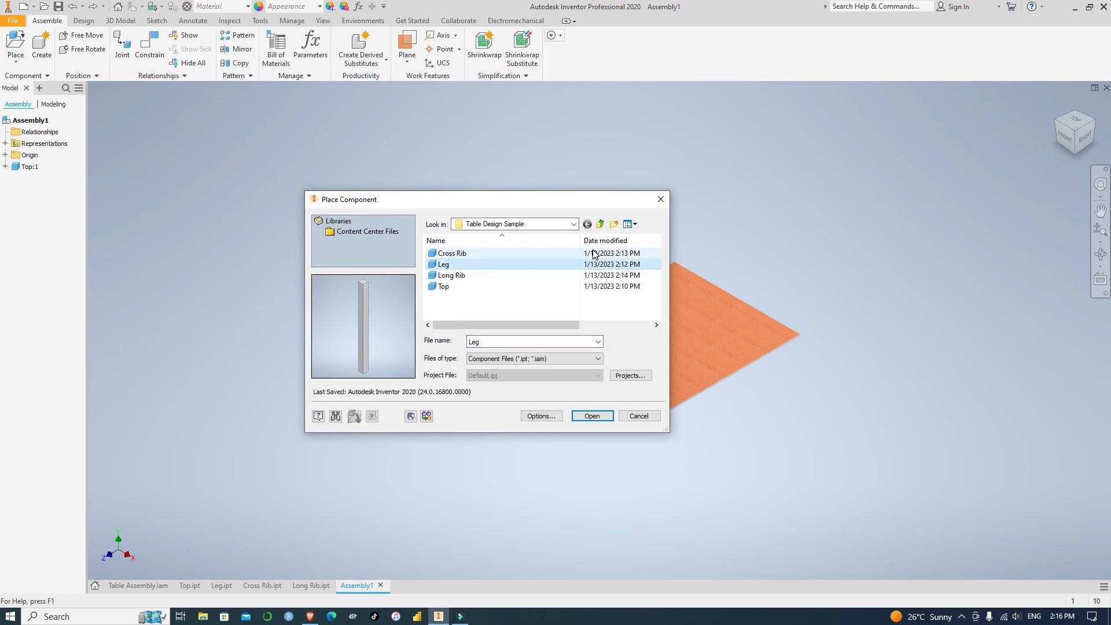
{"action": "left_click", "coordinate": [592, 417]}
{"action": "left_click", "coordinate": [517, 415]}
{"action": "left_click", "coordinate": [644, 470]}
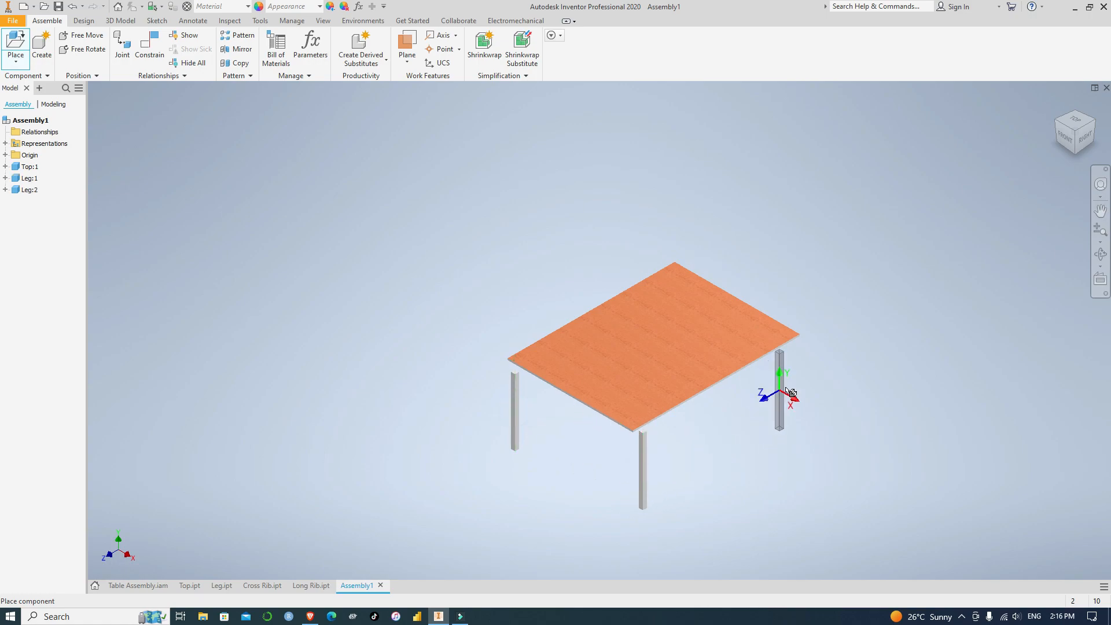
{"action": "left_click", "coordinate": [796, 381]}
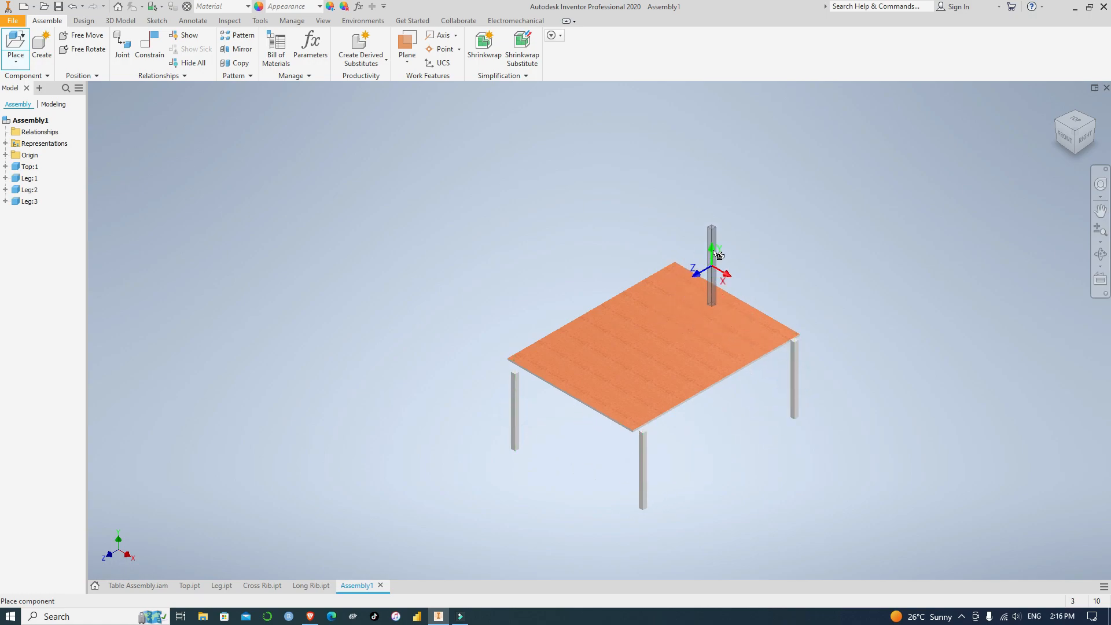
{"action": "left_click", "coordinate": [708, 224]}
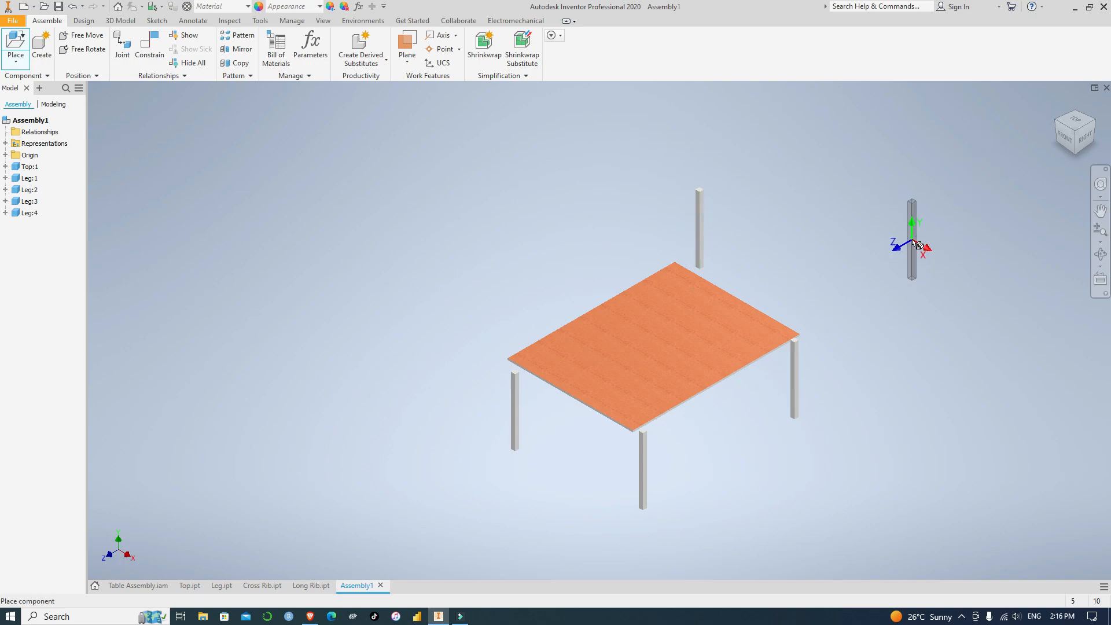
Insert the Cross Rib part and place two instances beside the table, clear of the legs
{"action": "left_click", "coordinate": [16, 43]}
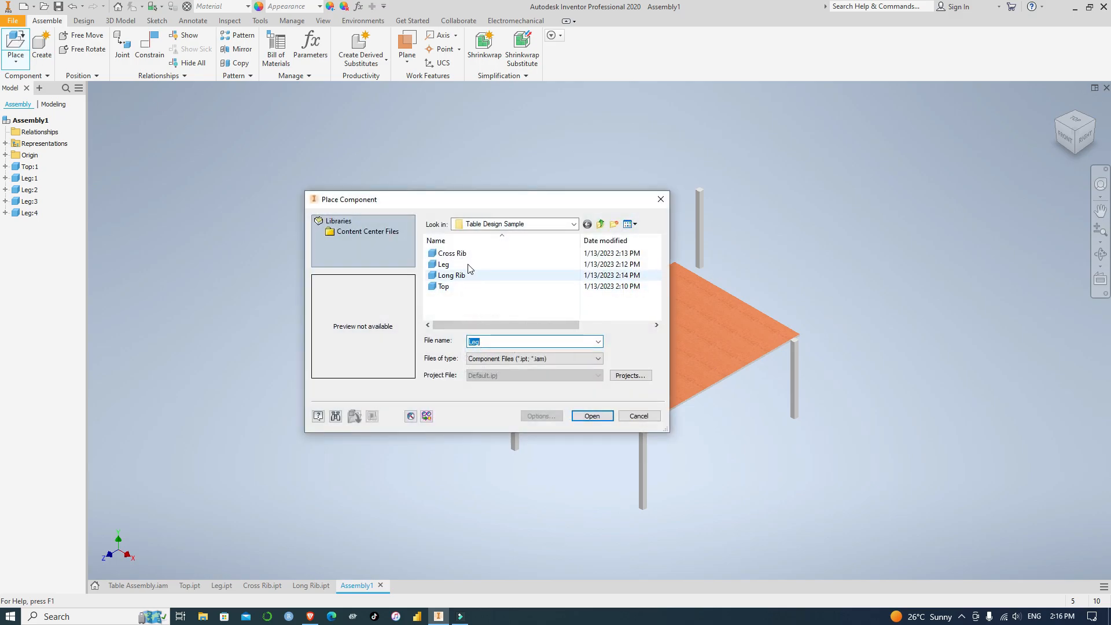
{"action": "left_click", "coordinate": [457, 254]}
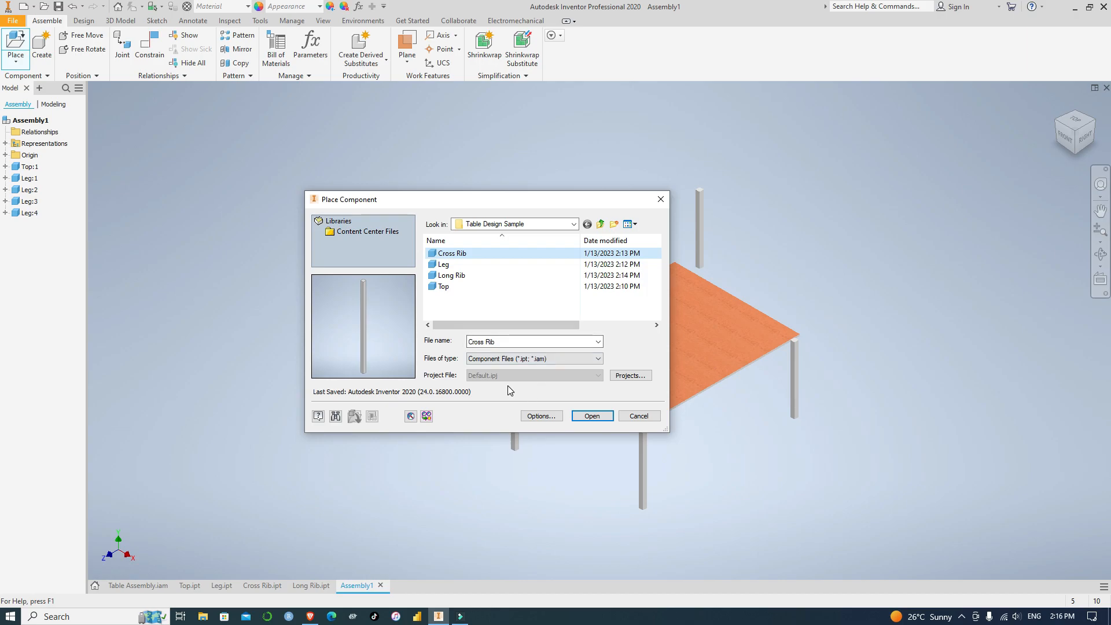
{"action": "left_click", "coordinate": [592, 416]}
{"action": "left_click", "coordinate": [349, 449]}
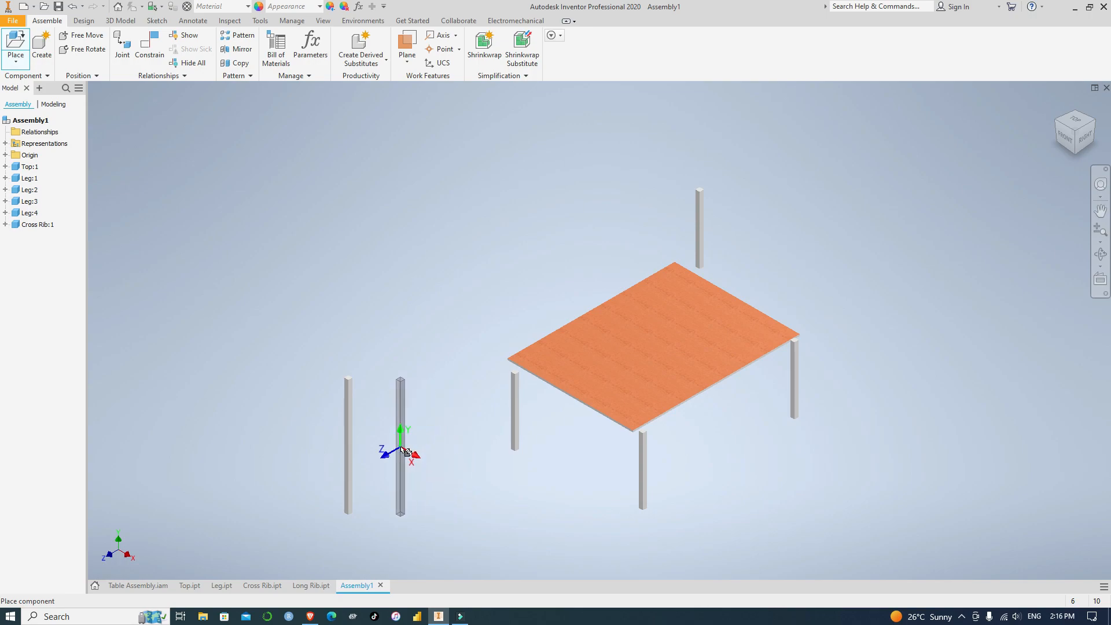
{"action": "left_click", "coordinate": [406, 451]}
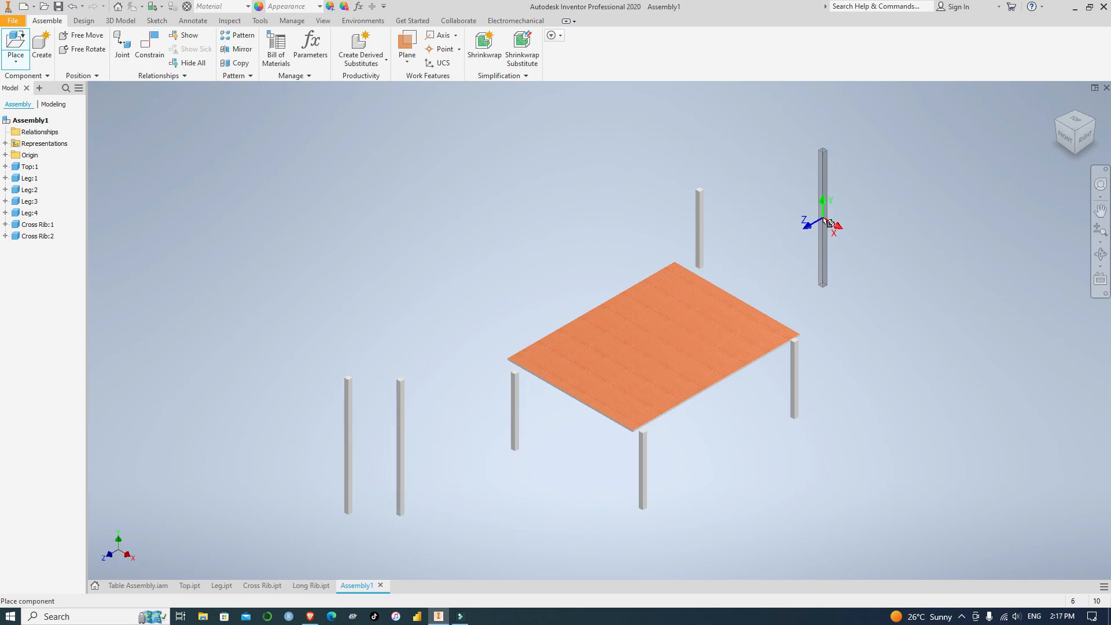
{"action": "key", "text": "Escape"}
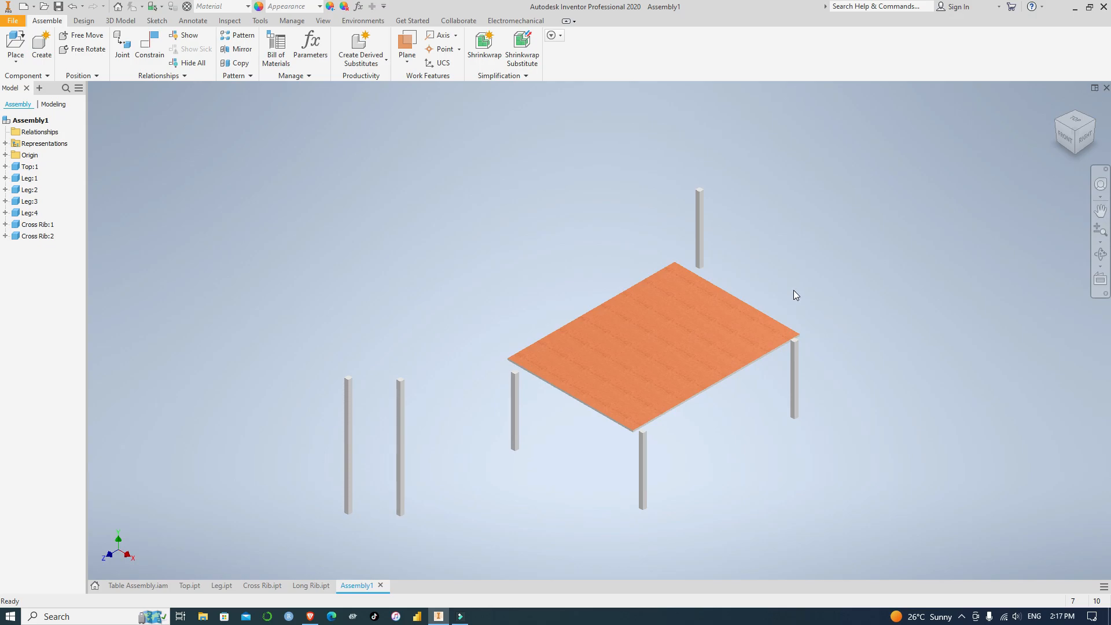
{"action": "left_click", "coordinate": [84, 21]}
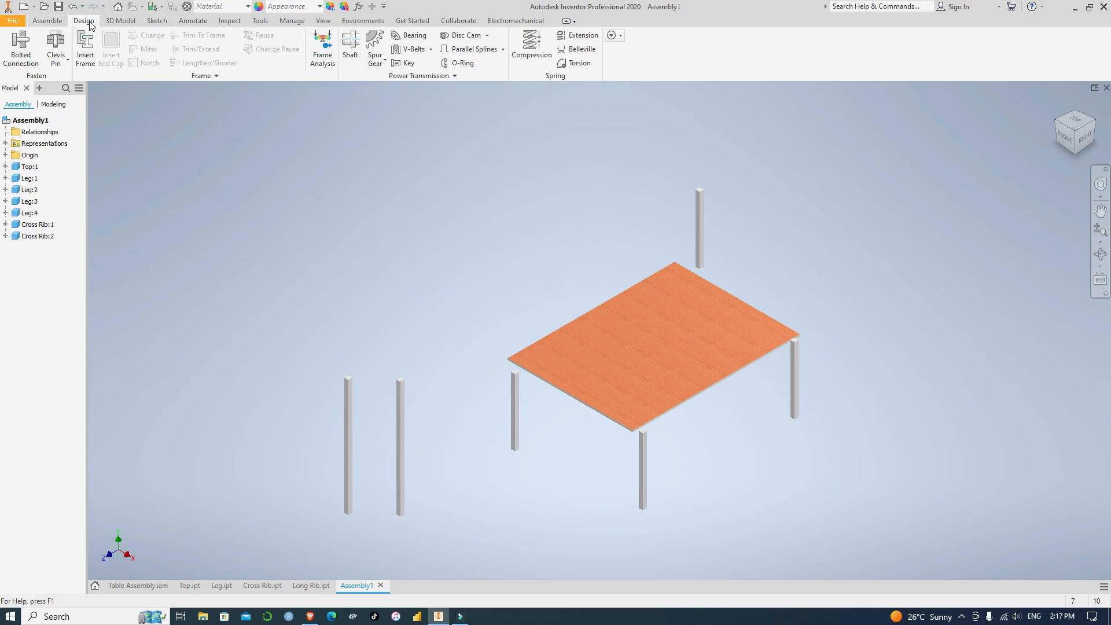
{"action": "left_click", "coordinate": [128, 21]}
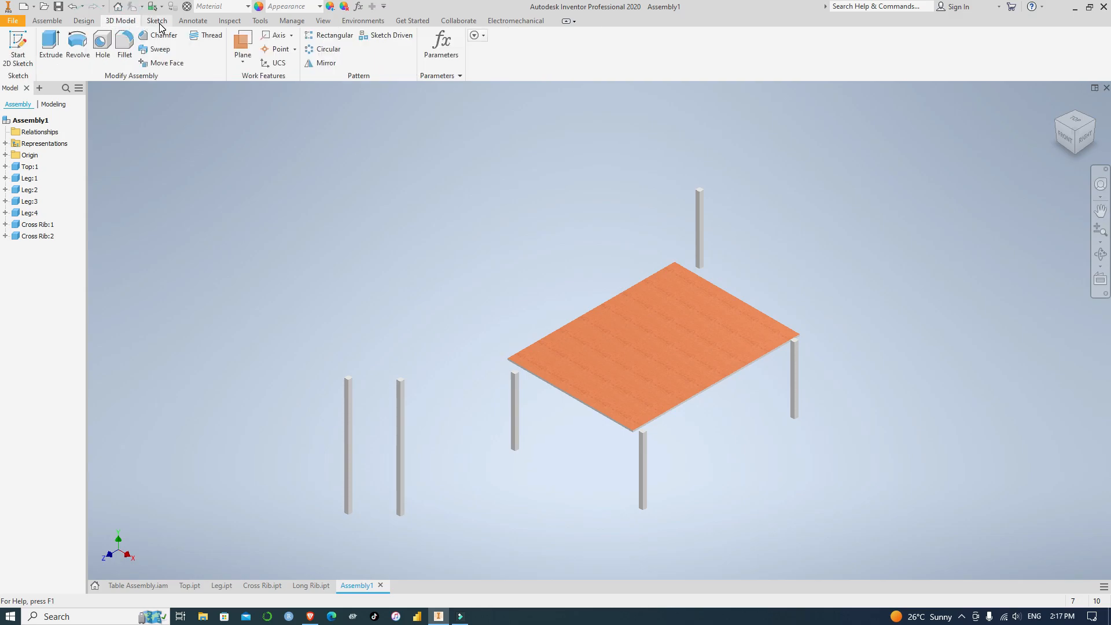
{"action": "left_click", "coordinate": [157, 22]}
{"action": "left_click", "coordinate": [198, 22]}
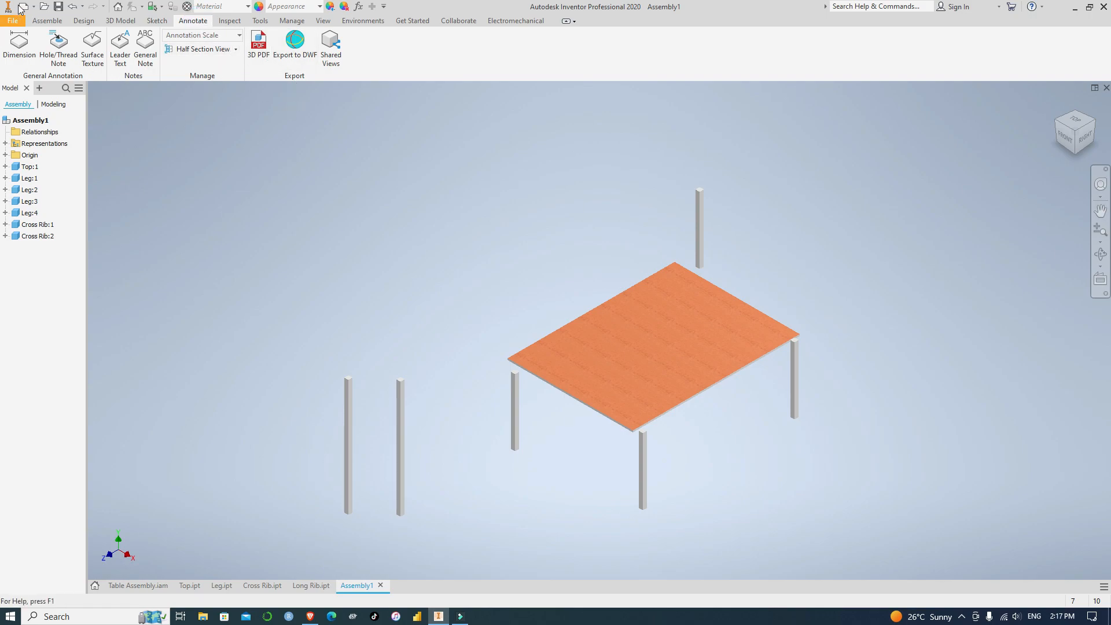
{"action": "left_click", "coordinate": [48, 21]}
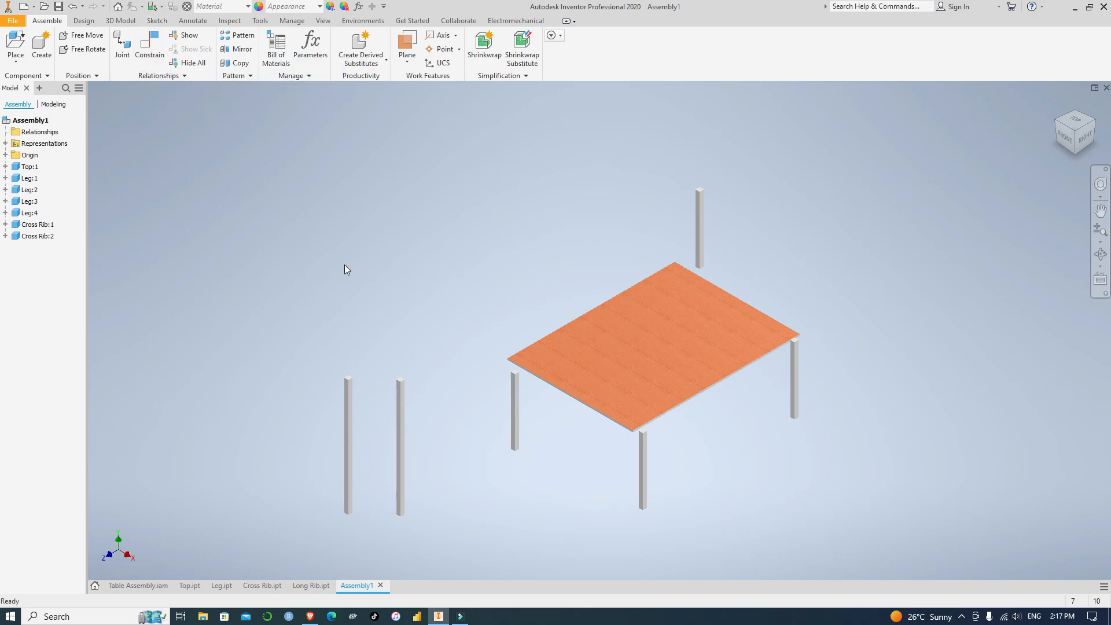
Apply a Mate constraint between the front-right leg's top face and the underside of the table top
{"action": "scroll", "coordinate": [701, 445], "scroll_direction": "down", "scroll_amount": 5}
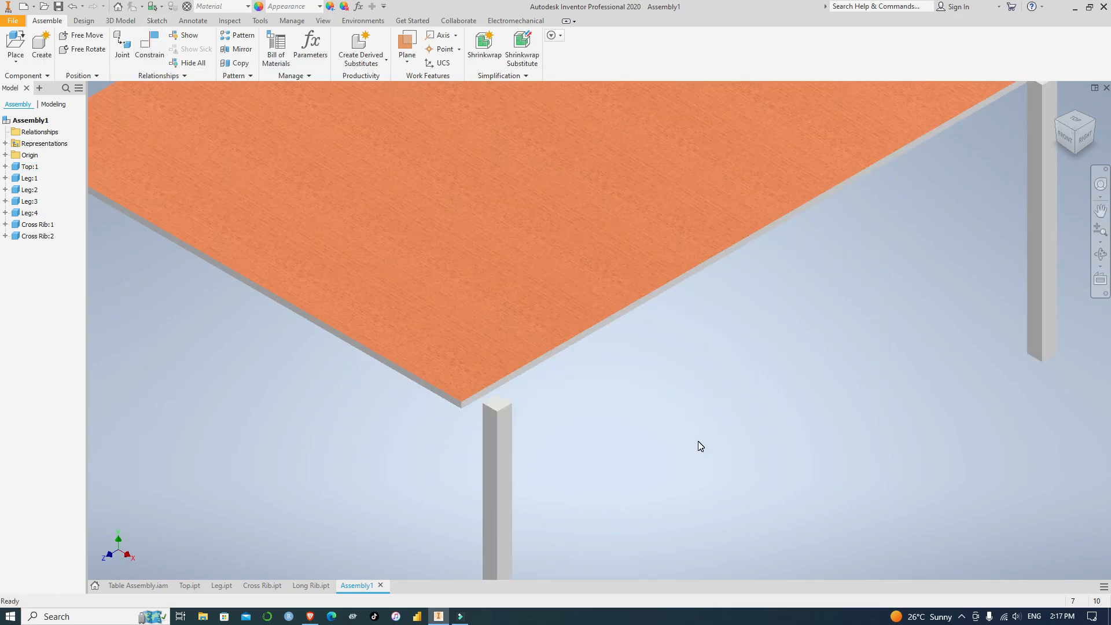
{"action": "scroll", "coordinate": [700, 446], "scroll_direction": "up", "scroll_amount": 5}
{"action": "left_click", "coordinate": [149, 41]}
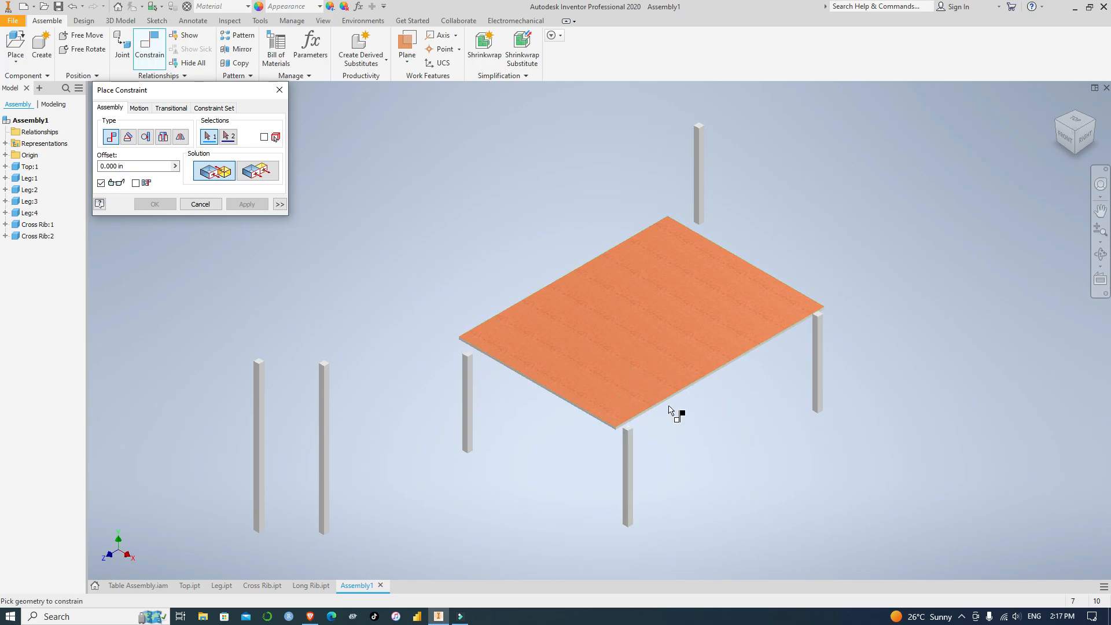
{"action": "scroll", "coordinate": [642, 417], "scroll_direction": "up", "scroll_amount": 3}
{"action": "scroll", "coordinate": [638, 404], "scroll_direction": "up", "scroll_amount": 3}
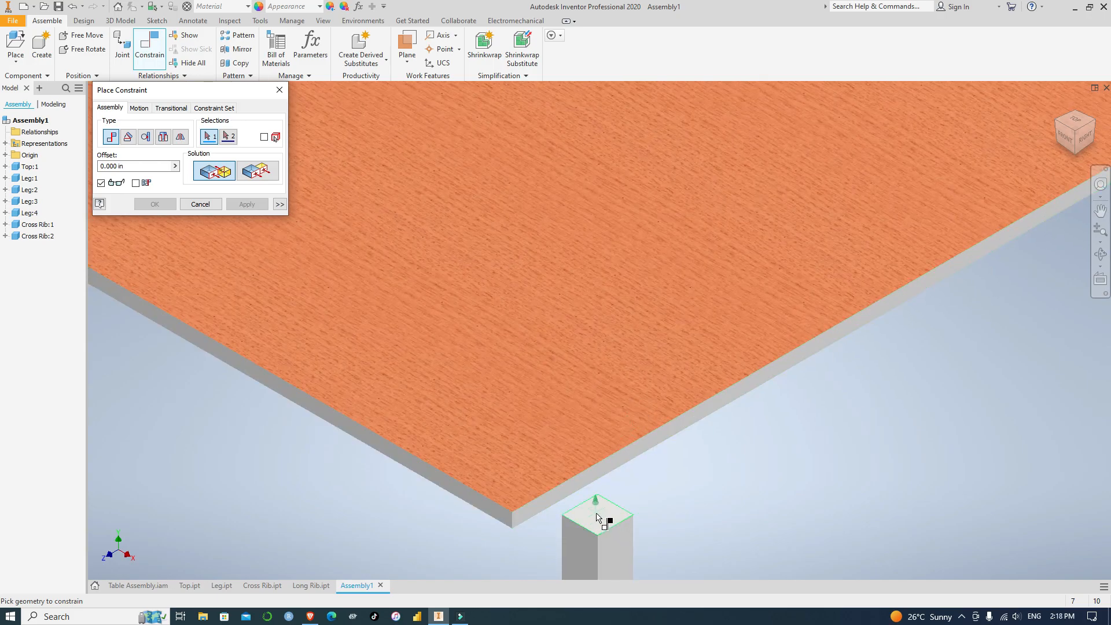
{"action": "left_click", "coordinate": [598, 517]}
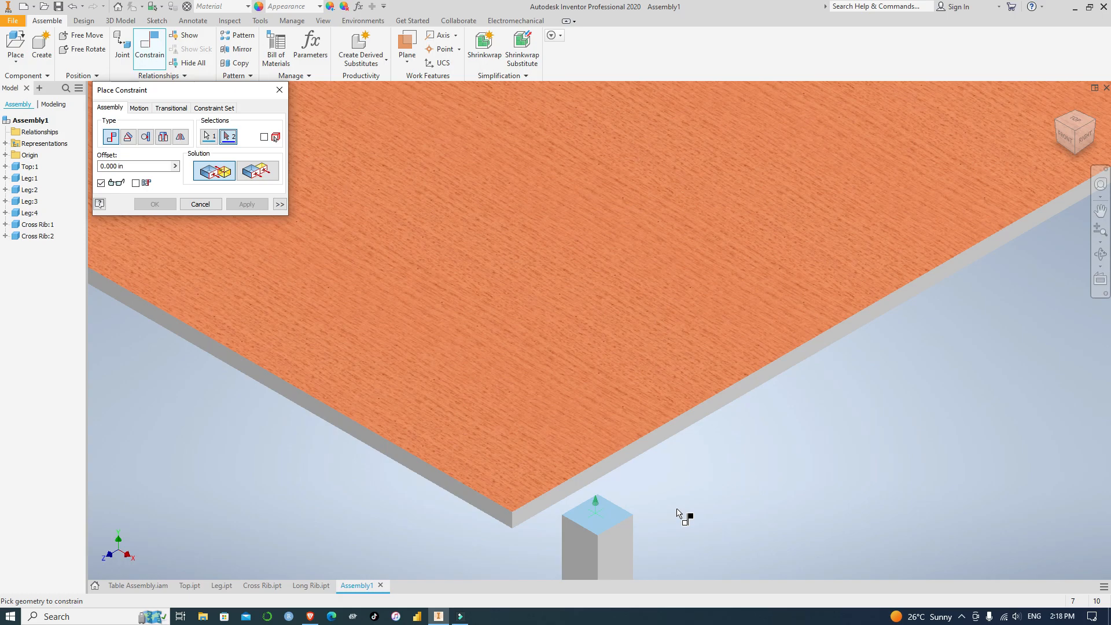
{"action": "middle_click_drag", "start_coordinate": [680, 515], "coordinate": [668, 484], "text": "shift"}
{"action": "scroll", "coordinate": [664, 480], "scroll_direction": "down", "scroll_amount": 6}
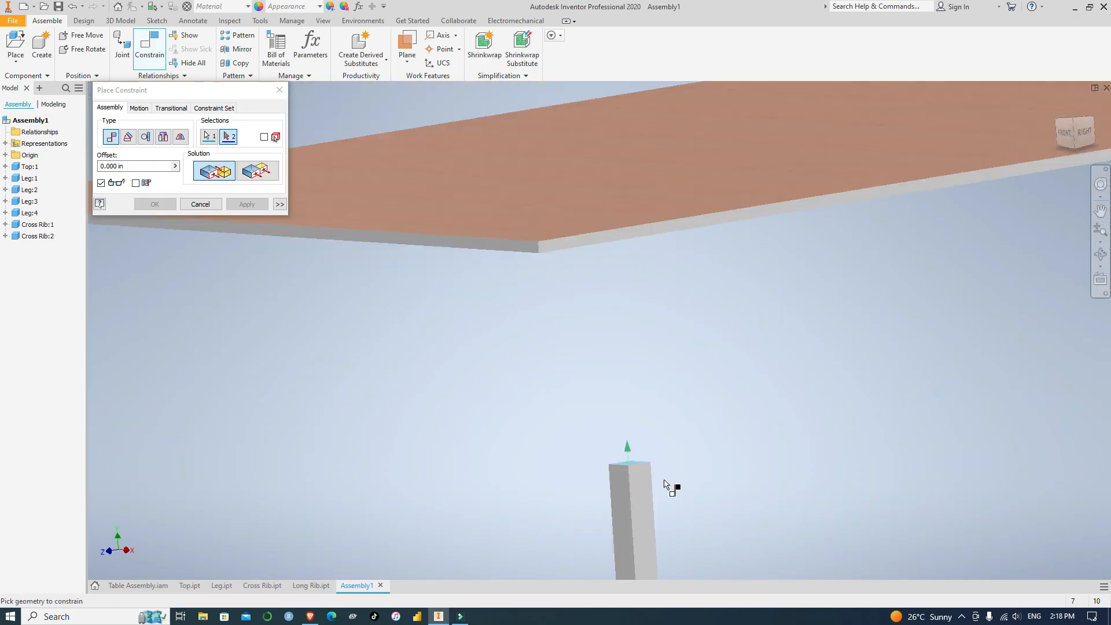
{"action": "scroll", "coordinate": [664, 484], "scroll_direction": "down", "scroll_amount": 3}
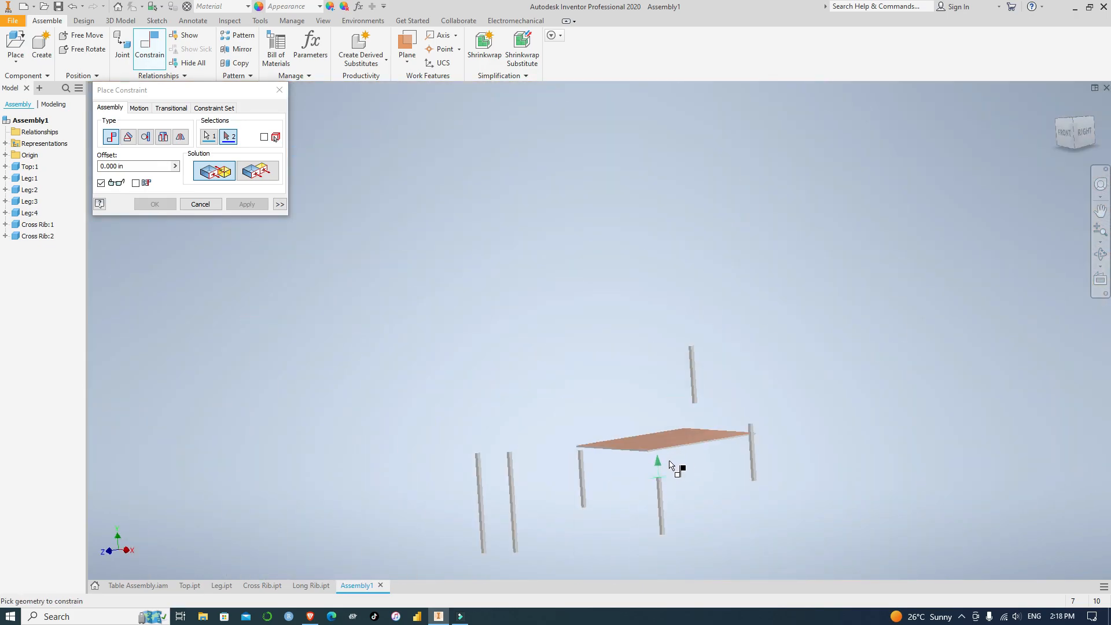
{"action": "middle_click_drag", "start_coordinate": [664, 459], "coordinate": [649, 402], "text": "shift"}
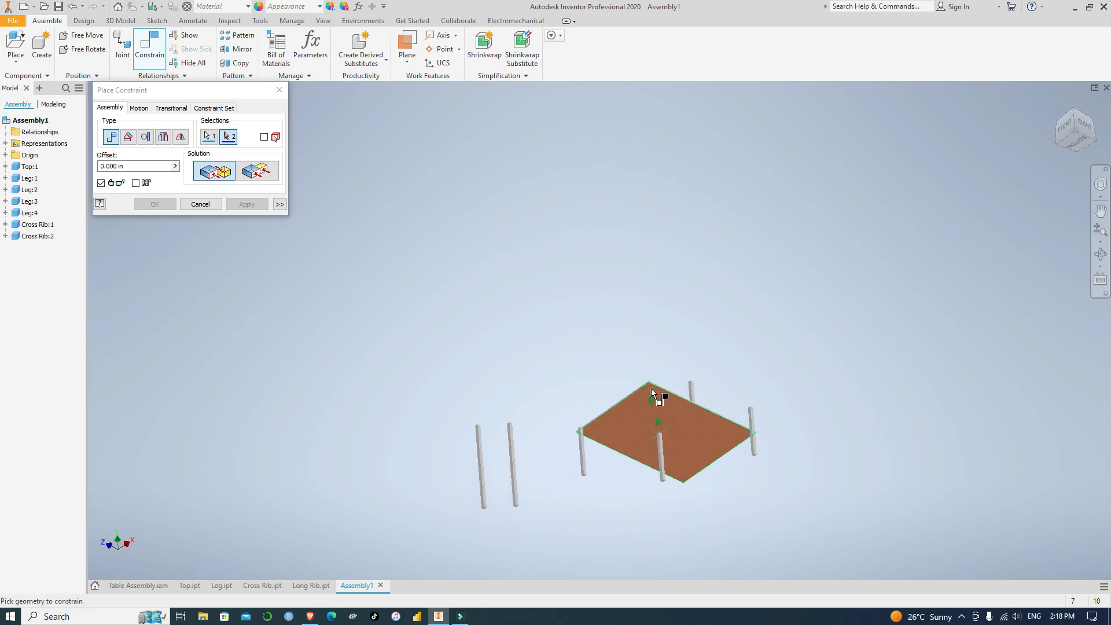
{"action": "left_click", "coordinate": [648, 391]}
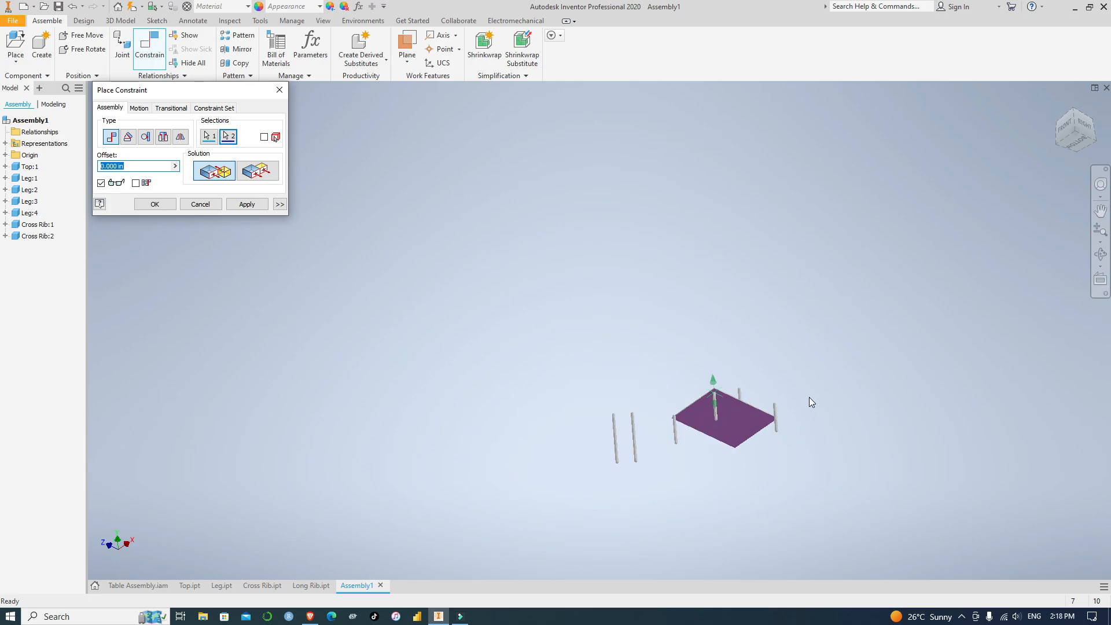
{"action": "scroll", "coordinate": [809, 398], "scroll_direction": "down", "scroll_amount": 5}
{"action": "scroll", "coordinate": [810, 401], "scroll_direction": "up", "scroll_amount": 5}
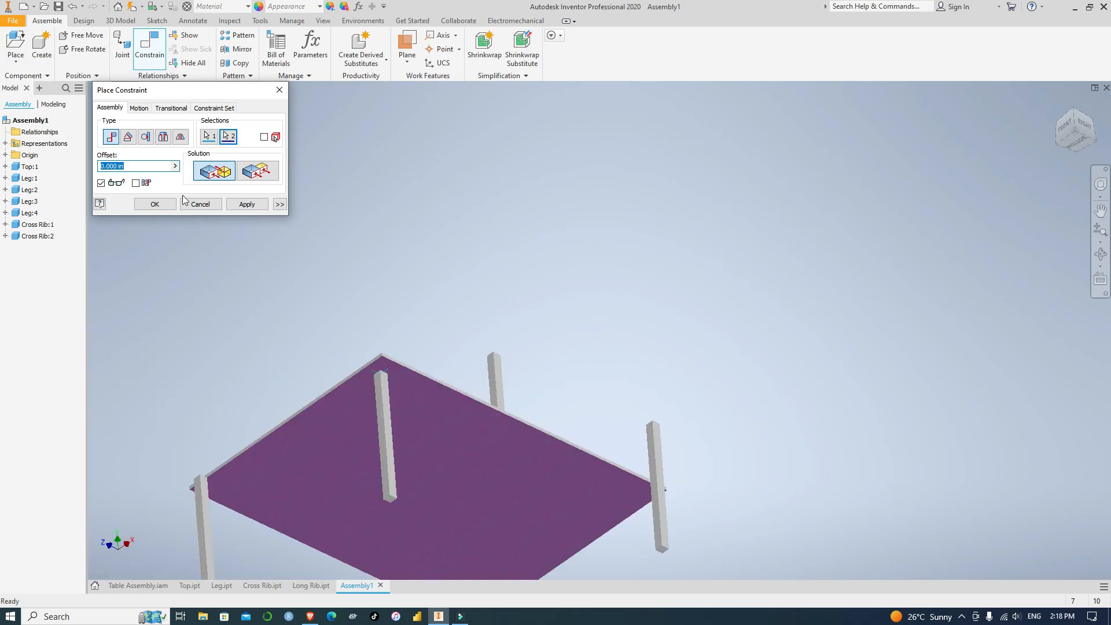
{"action": "left_click", "coordinate": [247, 205]}
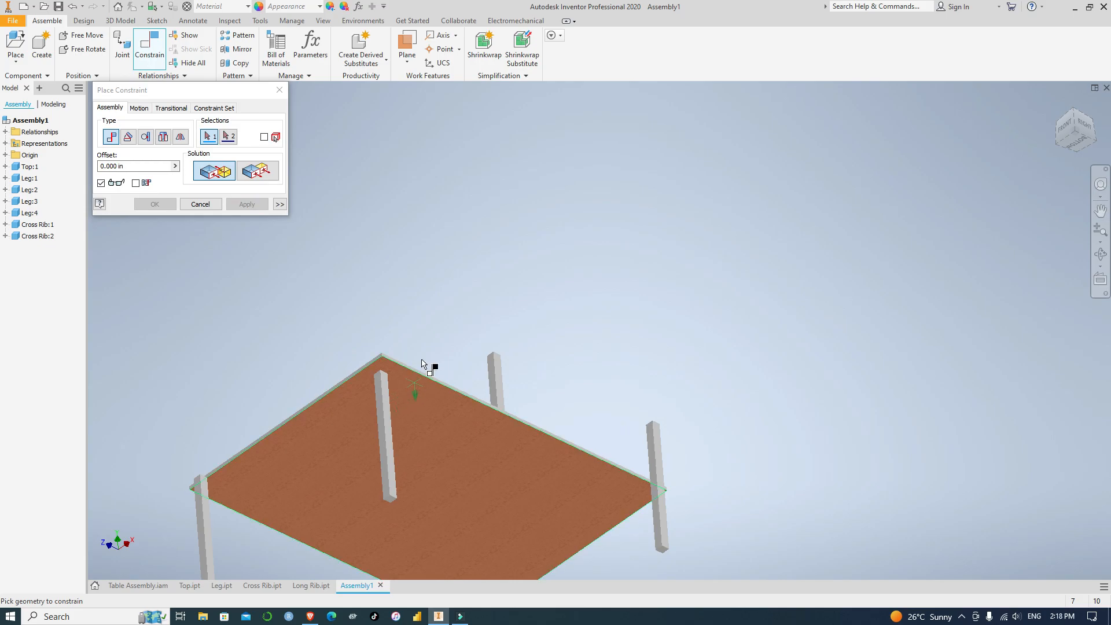
Apply a Flush constraint between the front-right leg's right face and the table top's right edge face
{"action": "scroll", "coordinate": [421, 371], "scroll_direction": "down", "scroll_amount": 2}
{"action": "middle_click_drag", "start_coordinate": [401, 428], "coordinate": [484, 377]}
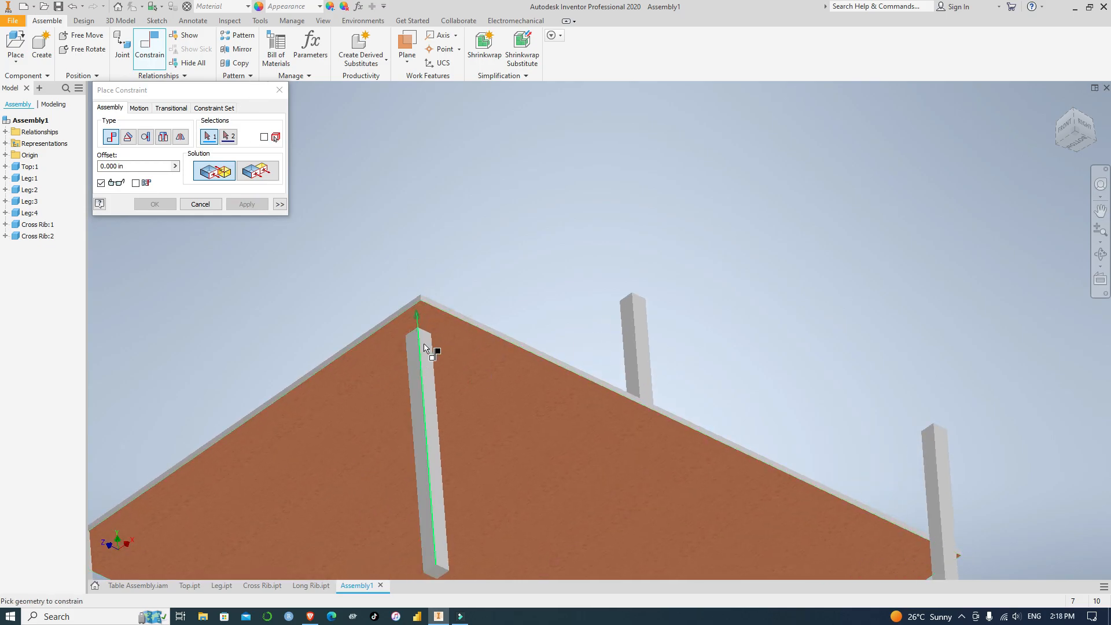
{"action": "scroll", "coordinate": [436, 340], "scroll_direction": "down", "scroll_amount": 2}
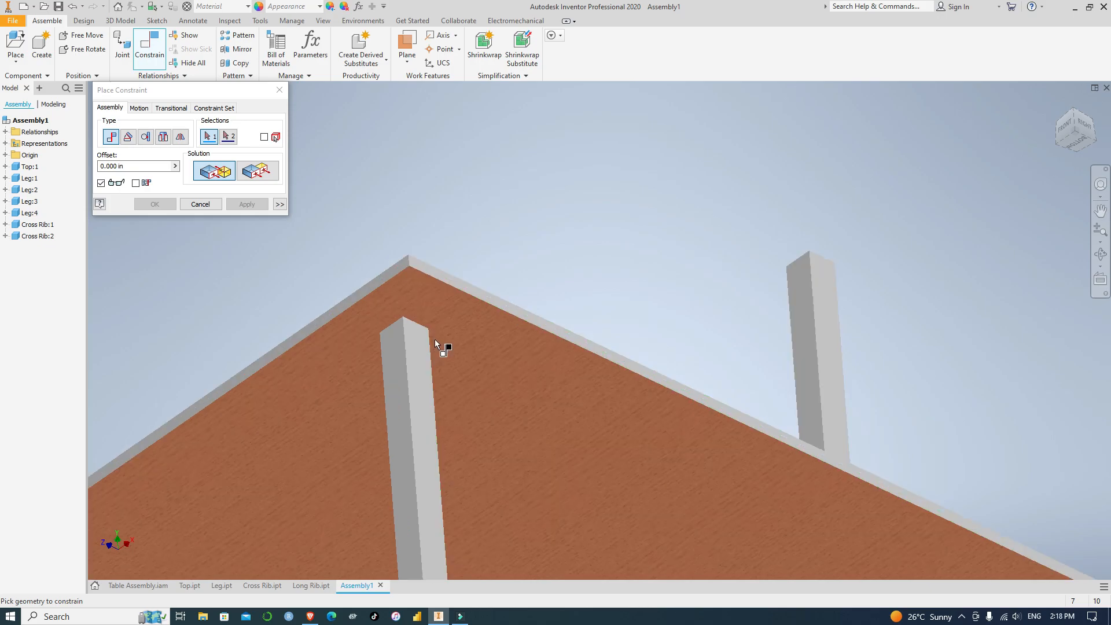
{"action": "left_click", "coordinate": [259, 174]}
{"action": "left_click", "coordinate": [425, 342]}
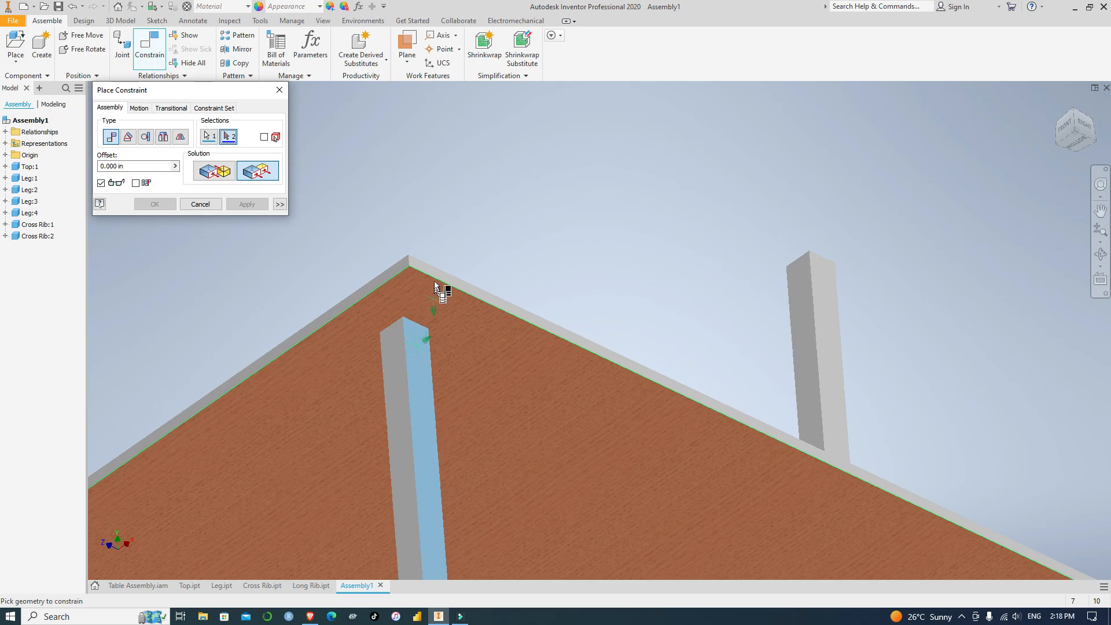
{"action": "left_click", "coordinate": [422, 264]}
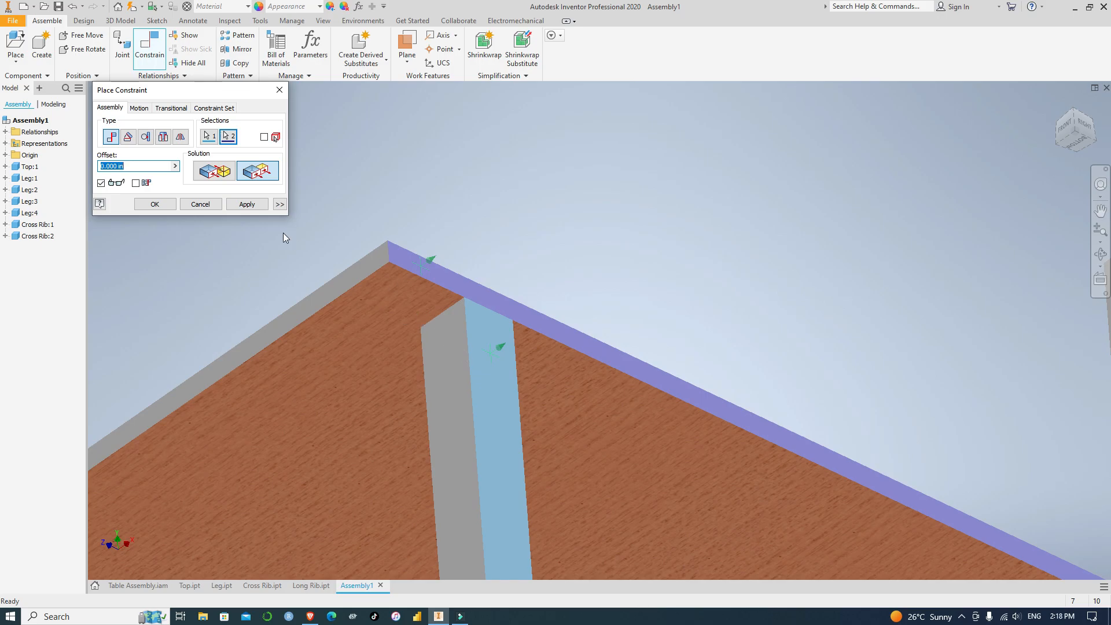
{"action": "left_click", "coordinate": [248, 205]}
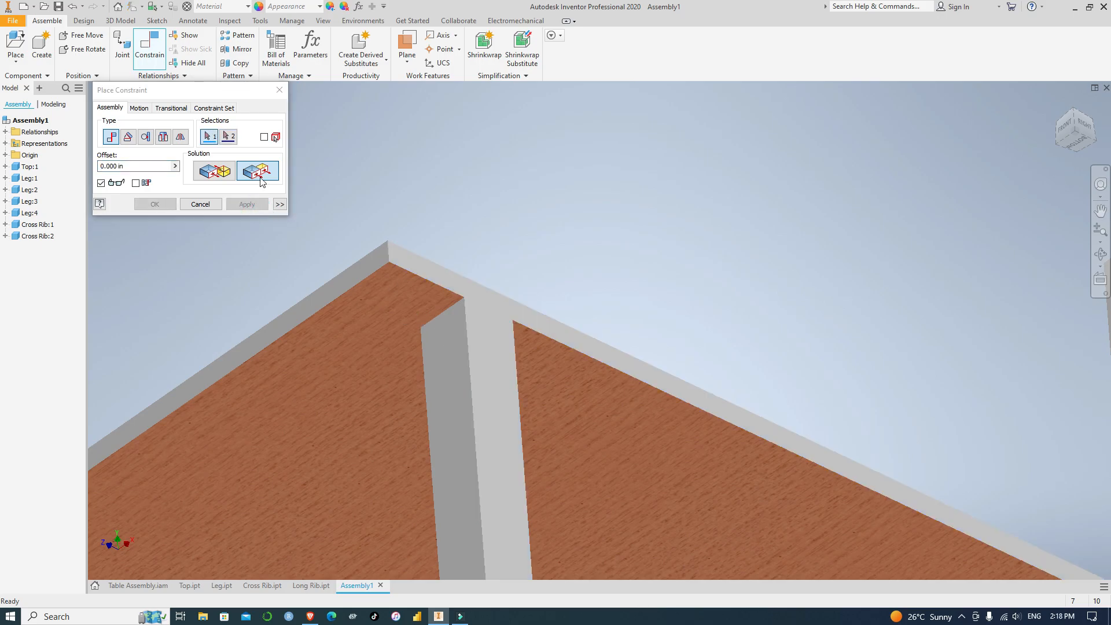
Constrain the front-right leg's front face flush with the table top's front edge face
{"action": "left_click", "coordinate": [449, 342]}
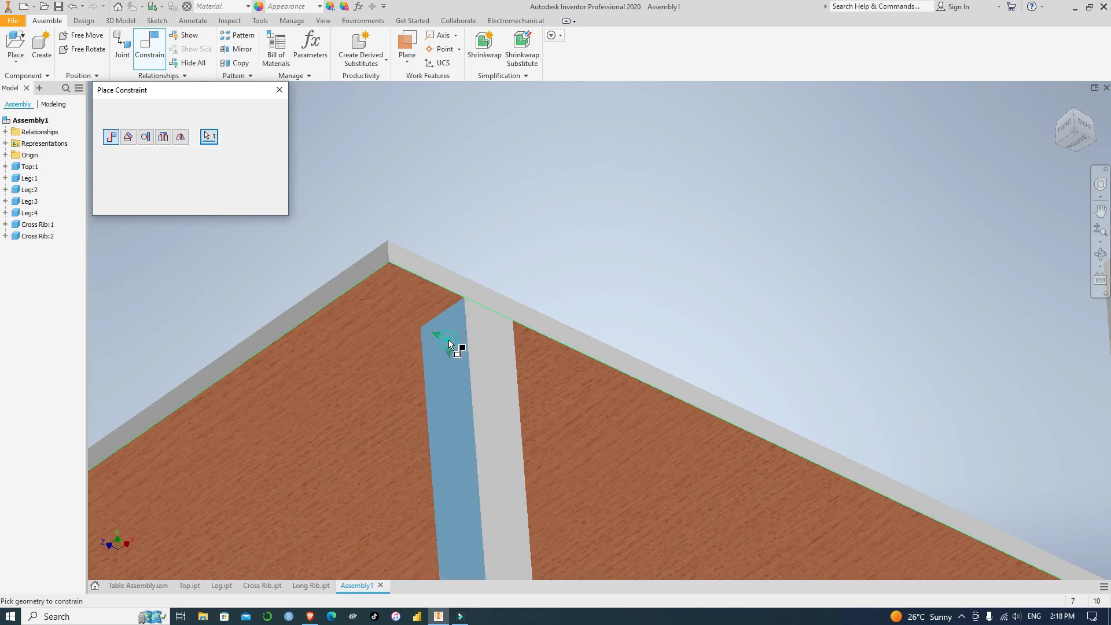
{"action": "left_click", "coordinate": [375, 263]}
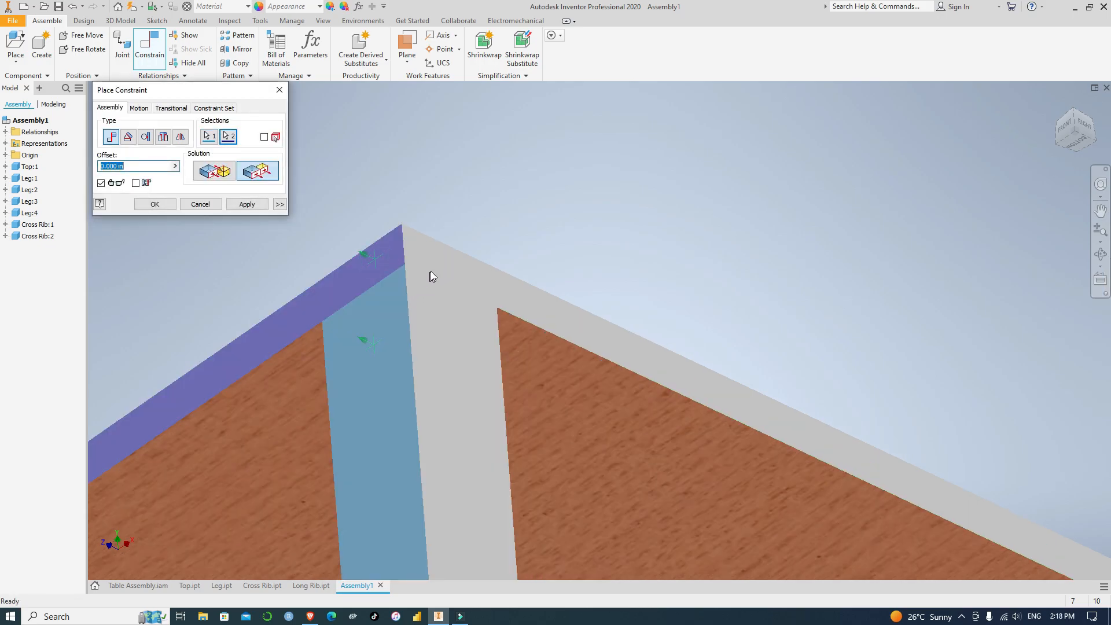
{"action": "scroll", "coordinate": [439, 304], "scroll_direction": "up", "scroll_amount": 5}
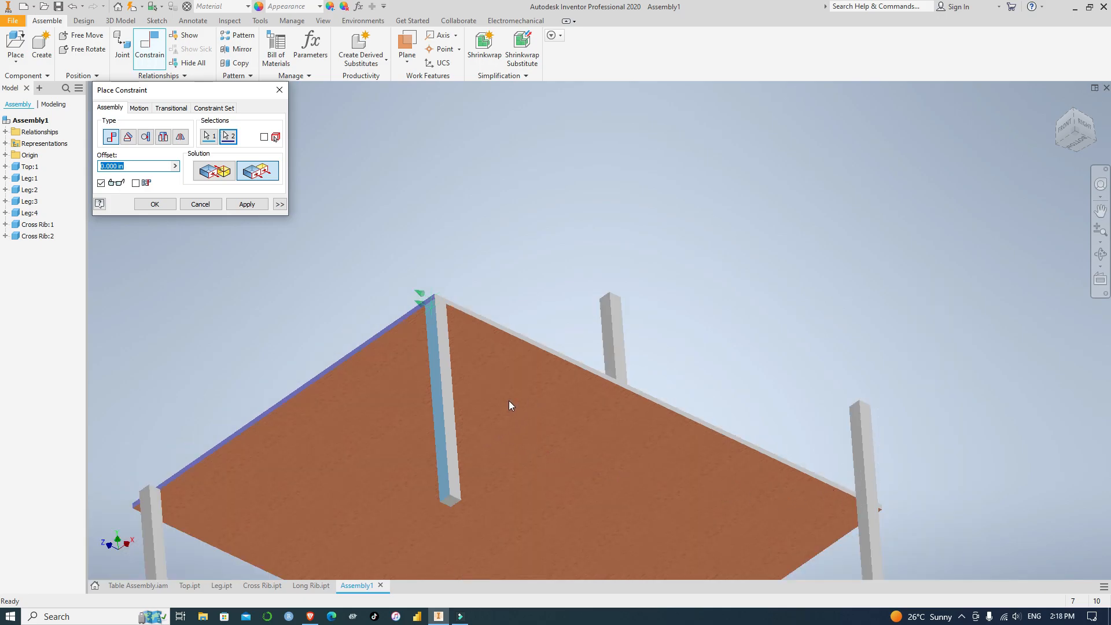
{"action": "scroll", "coordinate": [635, 323], "scroll_direction": "up", "scroll_amount": 5}
{"action": "scroll", "coordinate": [410, 286], "scroll_direction": "down", "scroll_amount": 3}
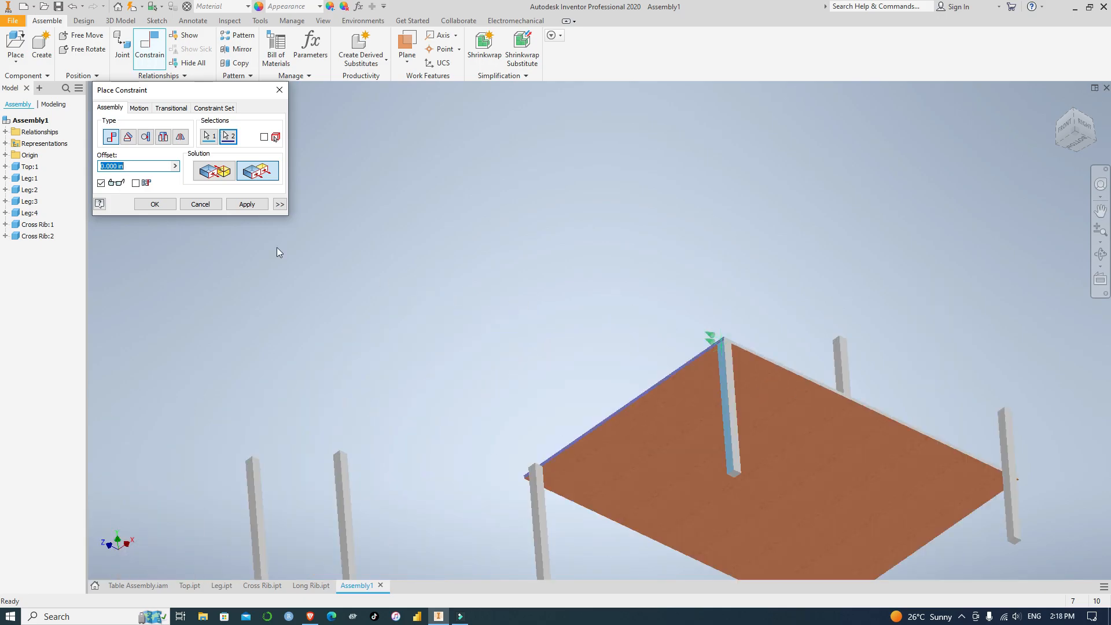
{"action": "left_click", "coordinate": [243, 205]}
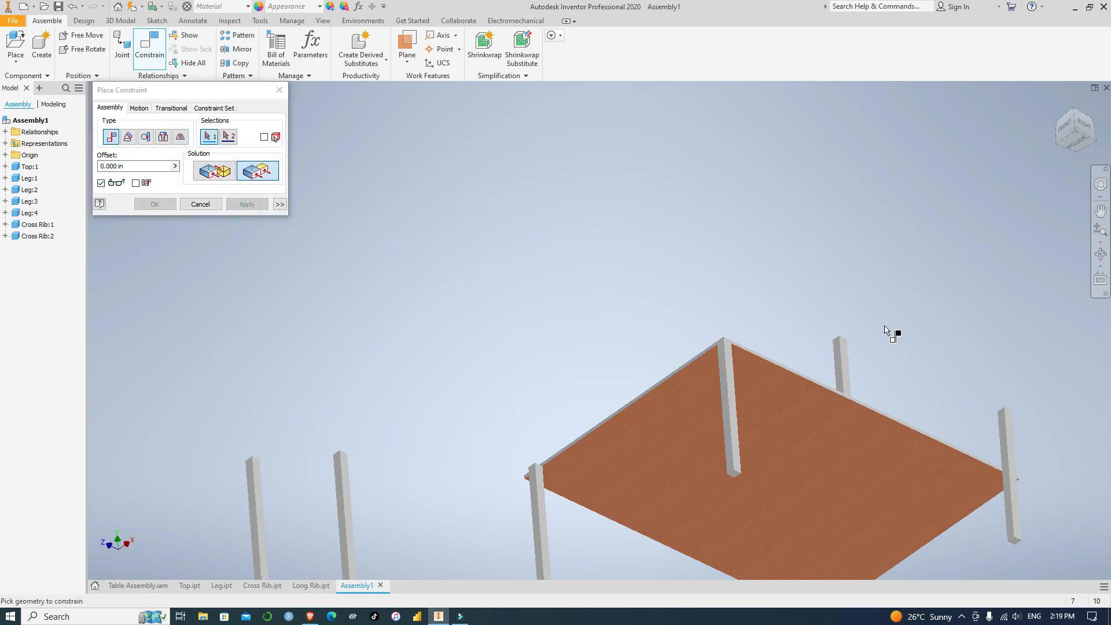
Apply a Mate constraint between the back-right leg's top face and the underside of the table top
{"action": "middle_click_drag", "start_coordinate": [946, 397], "coordinate": [513, 280]}
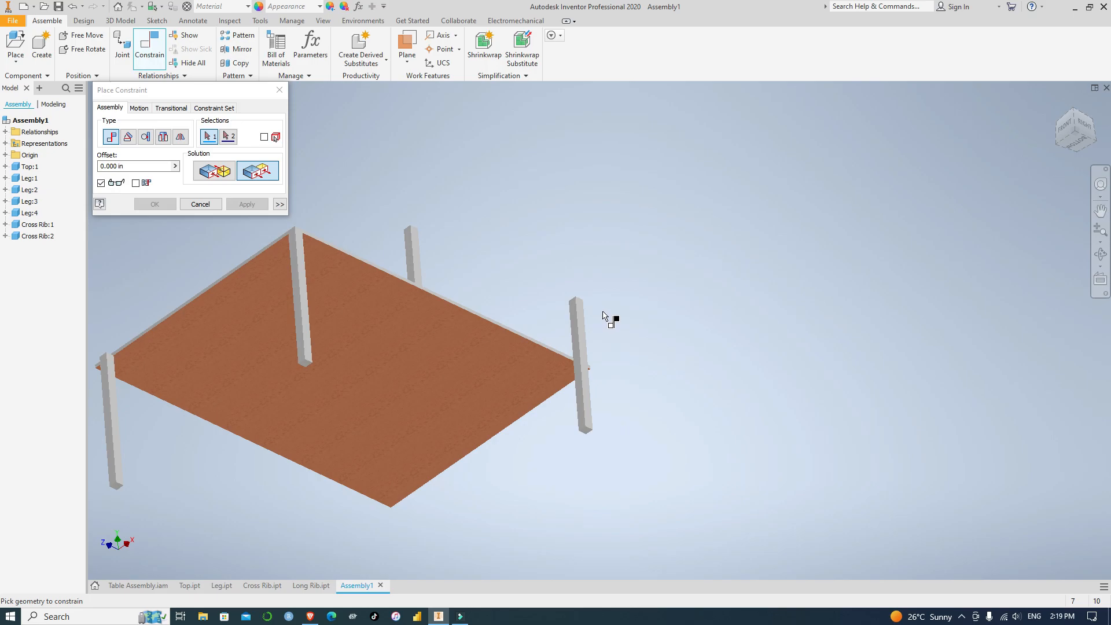
{"action": "left_click", "coordinate": [1075, 113]}
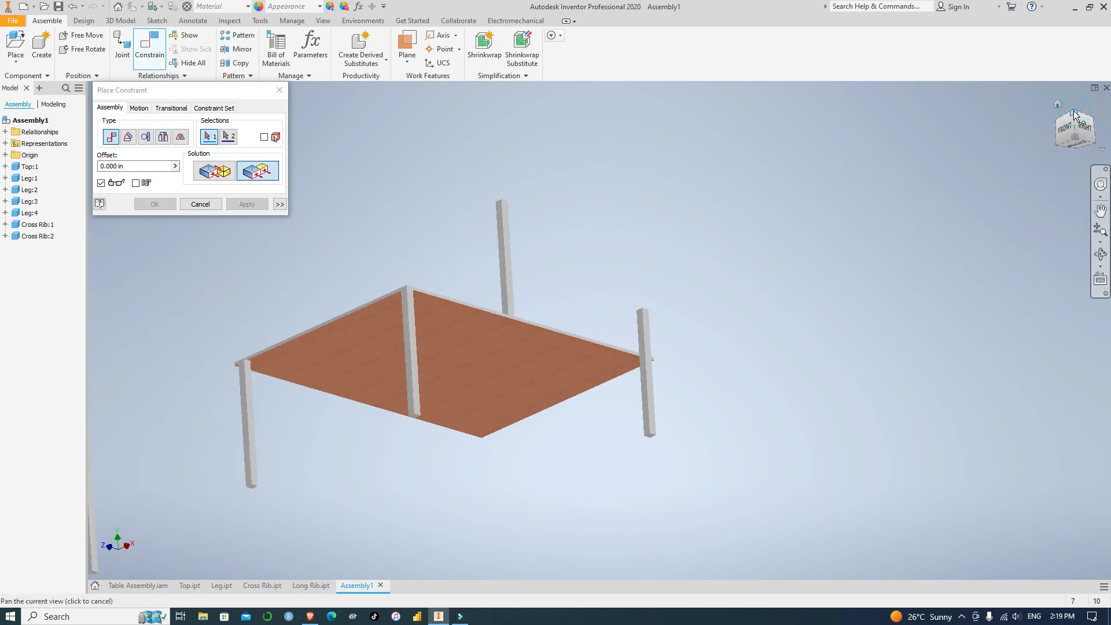
{"action": "scroll", "coordinate": [807, 348], "scroll_direction": "up", "scroll_amount": 10}
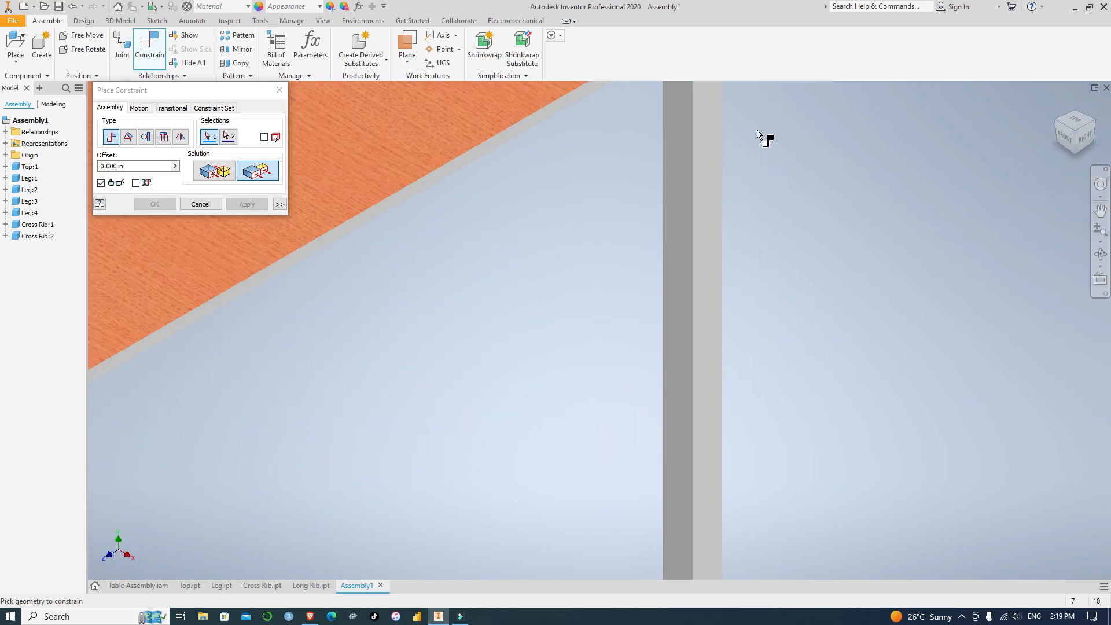
{"action": "middle_click_drag", "start_coordinate": [759, 134], "coordinate": [762, 424]}
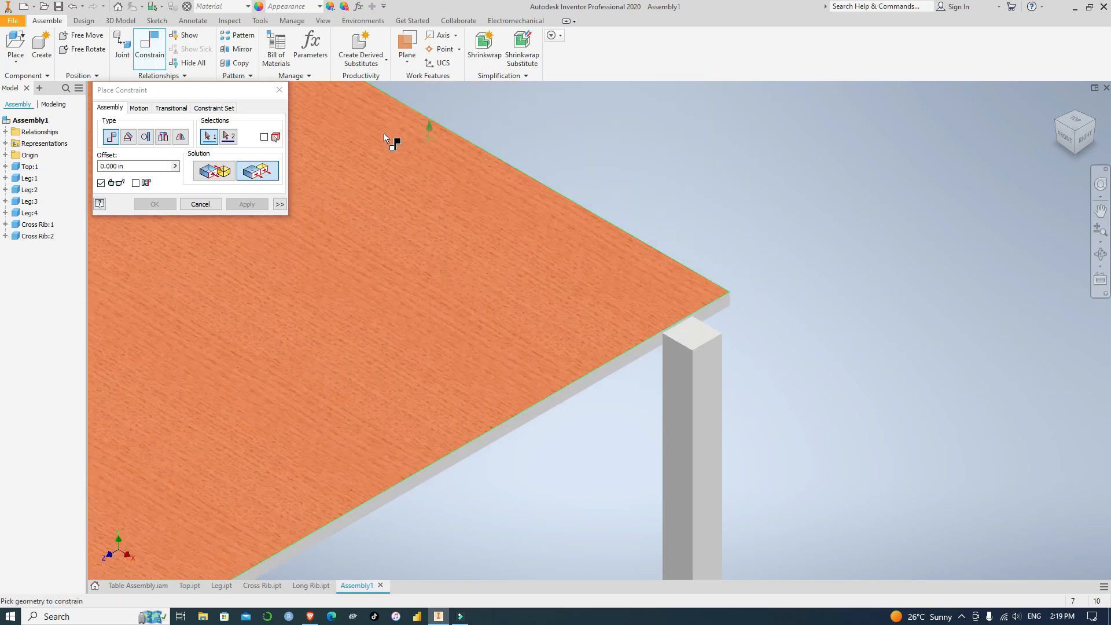
{"action": "left_click", "coordinate": [215, 172]}
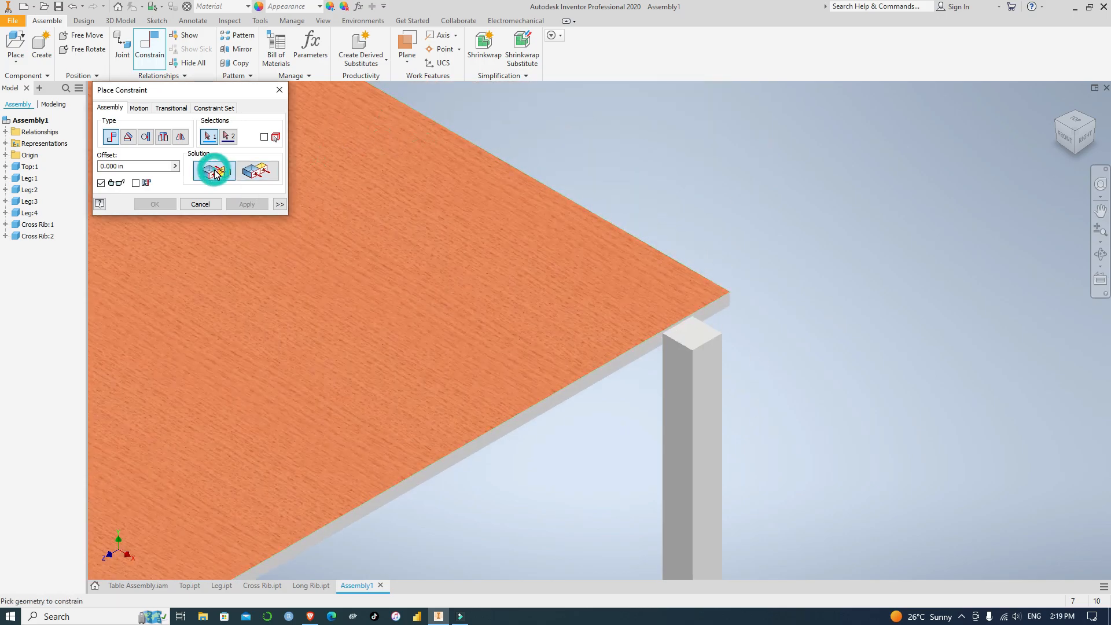
{"action": "left_click", "coordinate": [693, 339]}
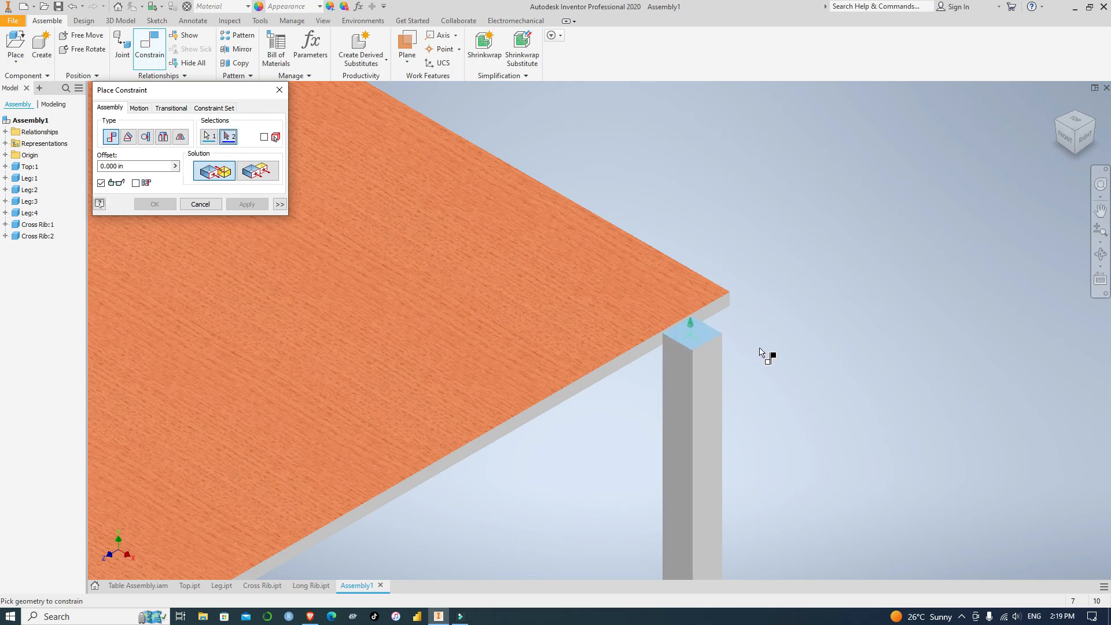
{"action": "middle_click_drag", "start_coordinate": [760, 352], "coordinate": [764, 311], "text": "shift"}
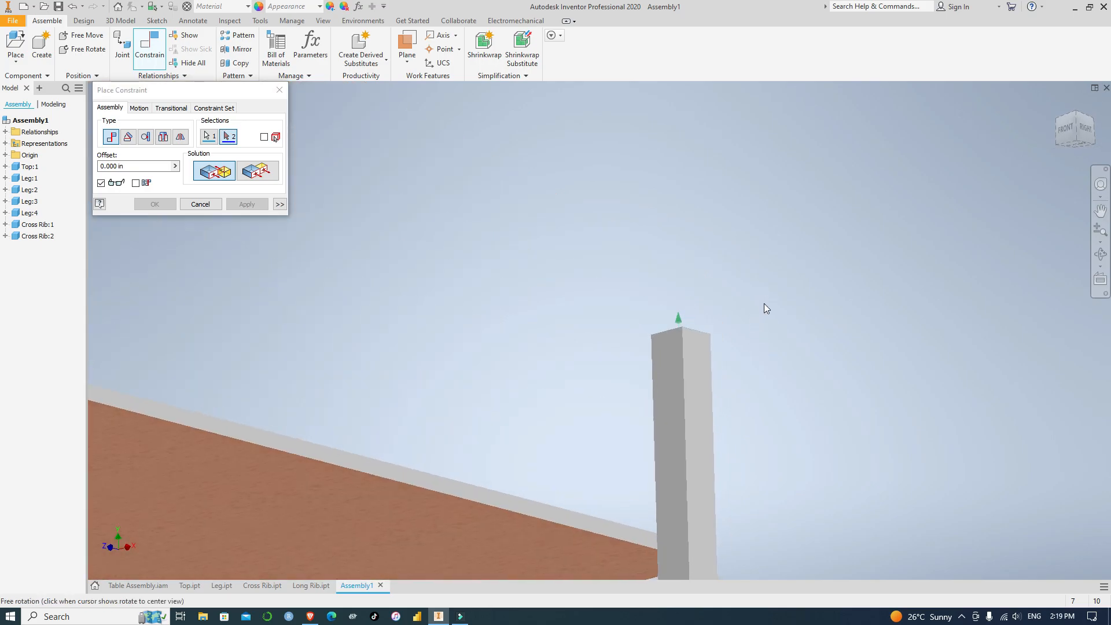
{"action": "left_click", "coordinate": [636, 564]}
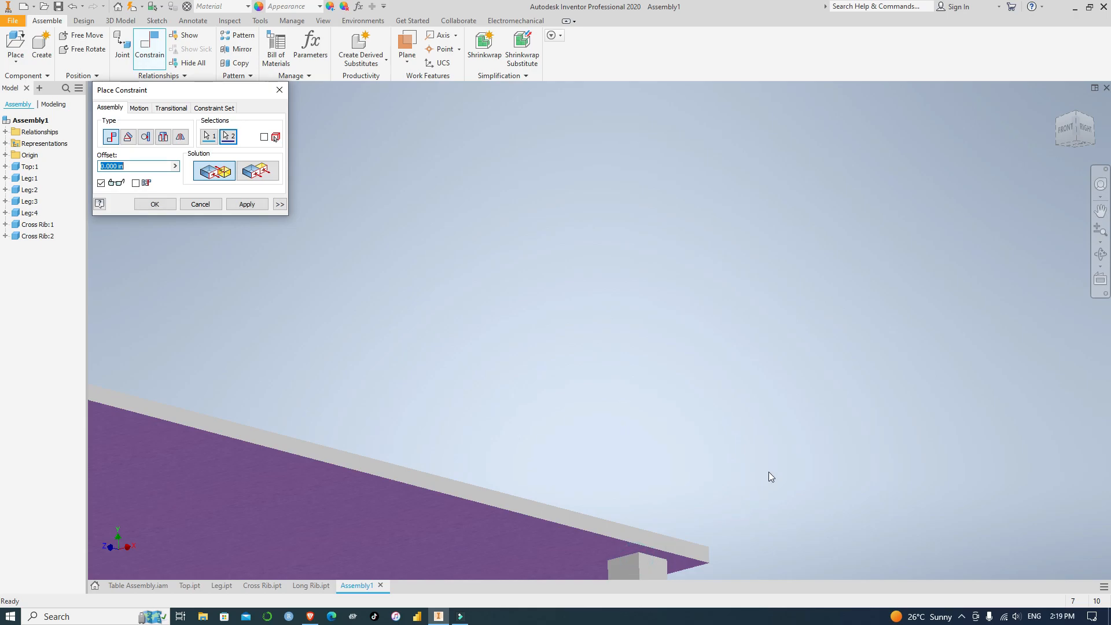
{"action": "left_click", "coordinate": [248, 204]}
Constrain the back-right leg's right face flush with the table top's right edge face
{"action": "middle_click_drag", "start_coordinate": [731, 516], "coordinate": [603, 347]}
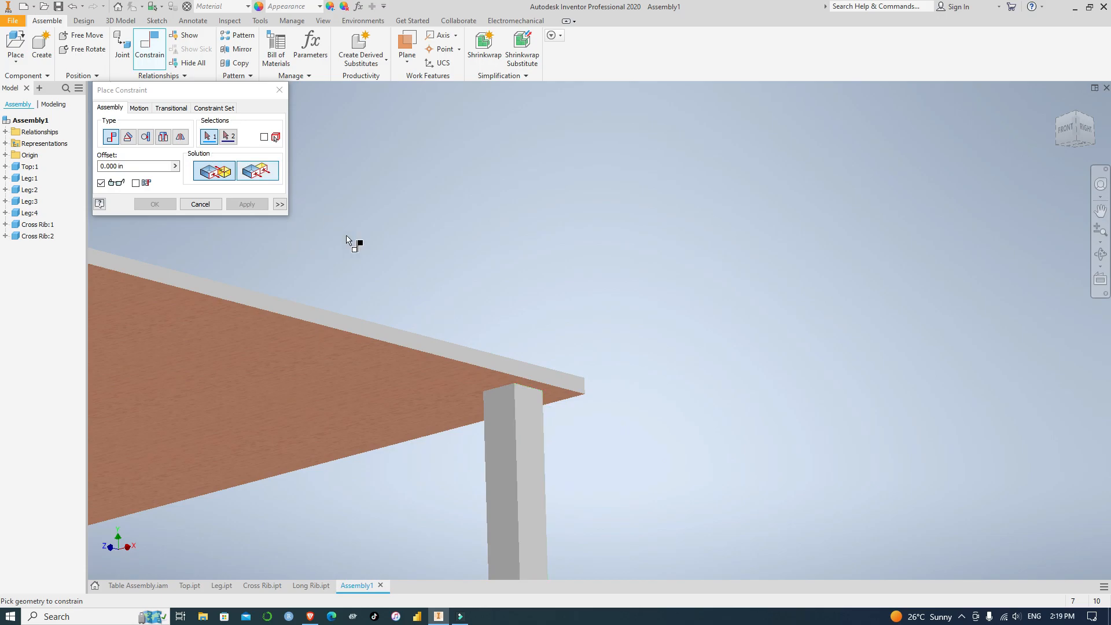
{"action": "left_click", "coordinate": [257, 171]}
{"action": "left_click", "coordinate": [525, 423]}
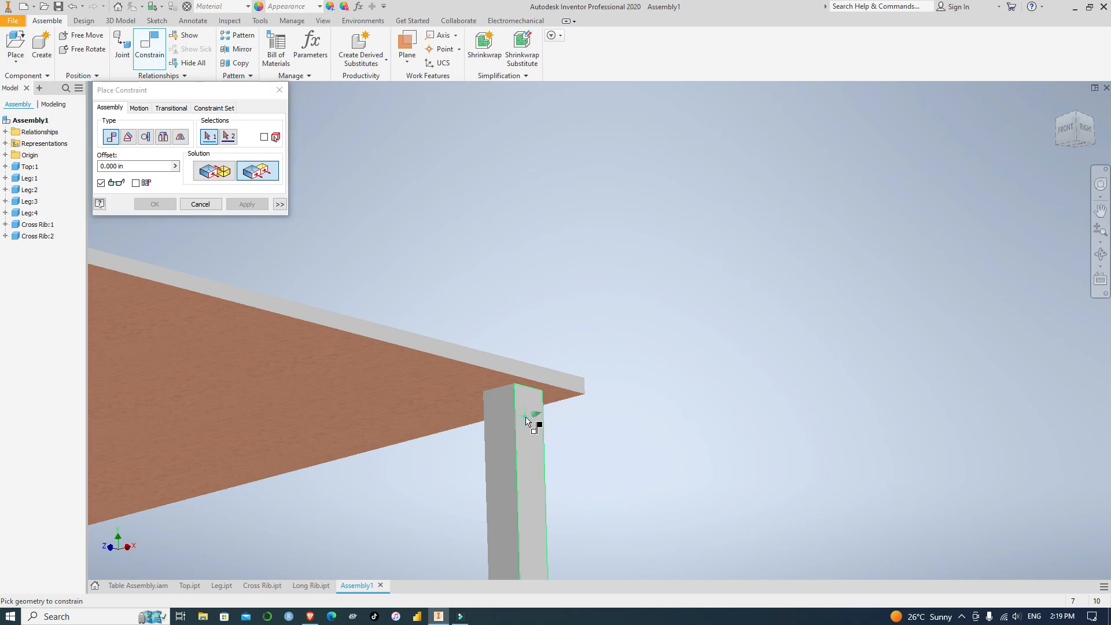
{"action": "left_click", "coordinate": [540, 375]}
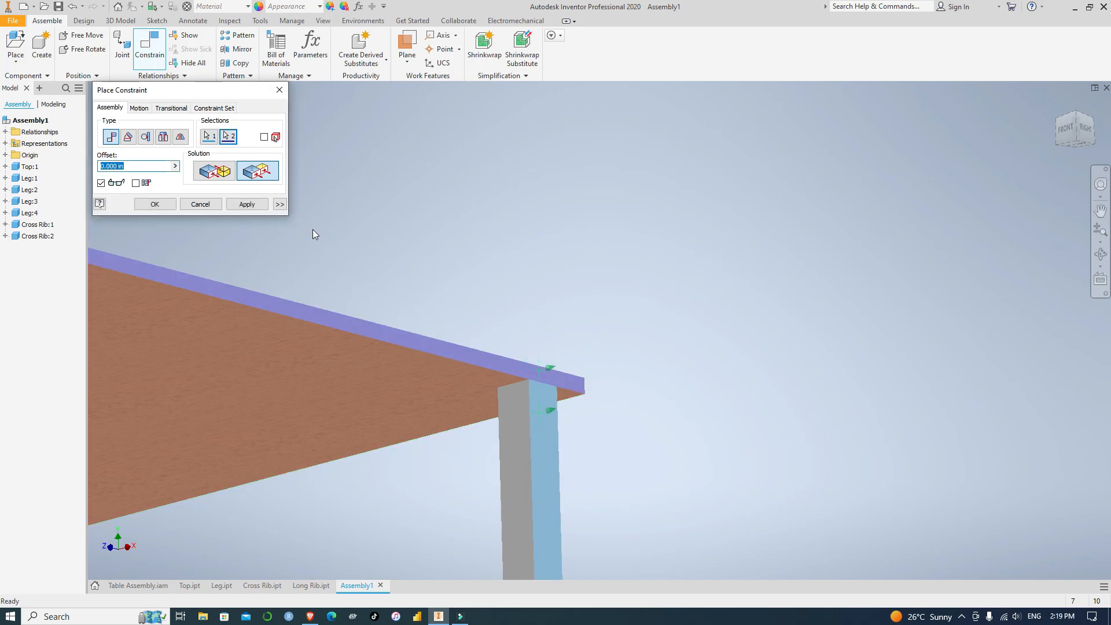
{"action": "left_click", "coordinate": [246, 203]}
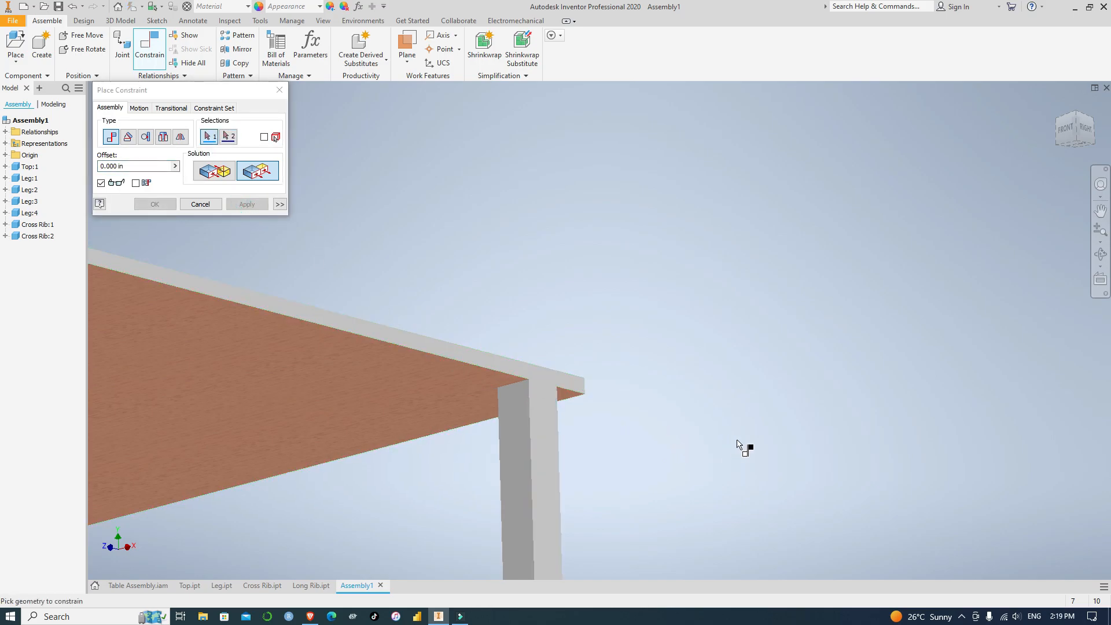
Constrain the back-right leg's back face flush with the table top's back edge face
{"action": "left_click", "coordinate": [1094, 132]}
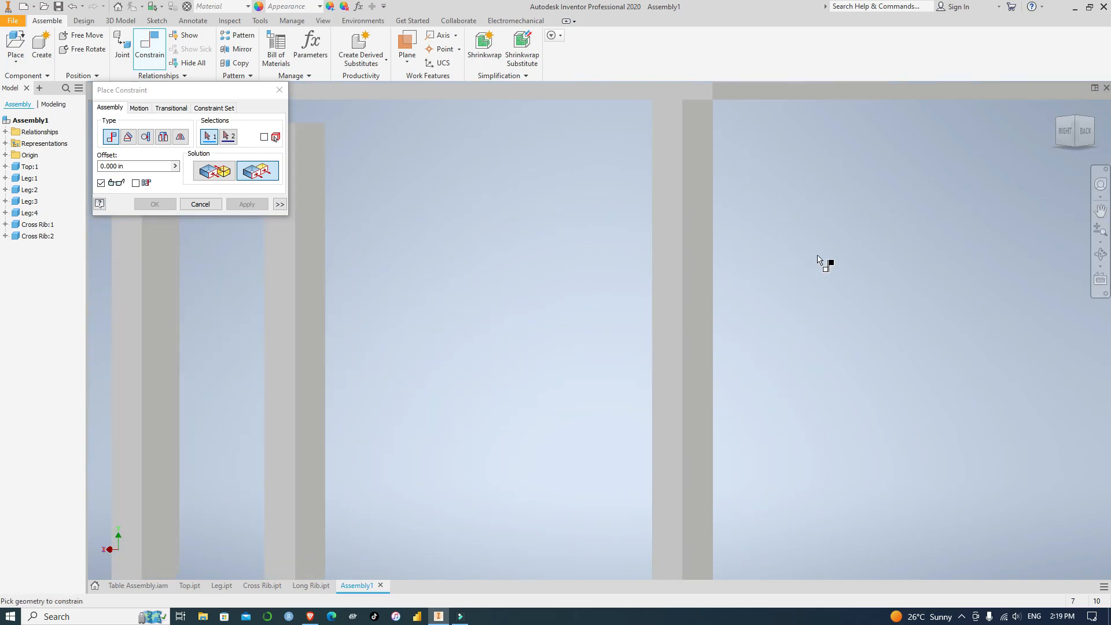
{"action": "scroll", "coordinate": [670, 359], "scroll_direction": "down", "scroll_amount": 3}
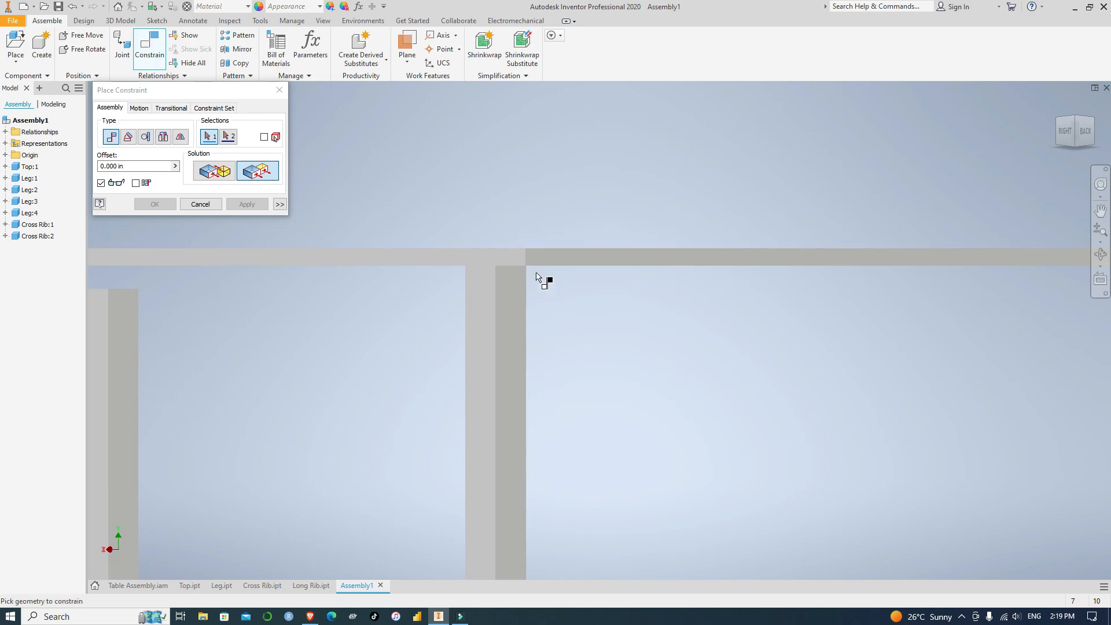
{"action": "left_click", "coordinate": [520, 305]}
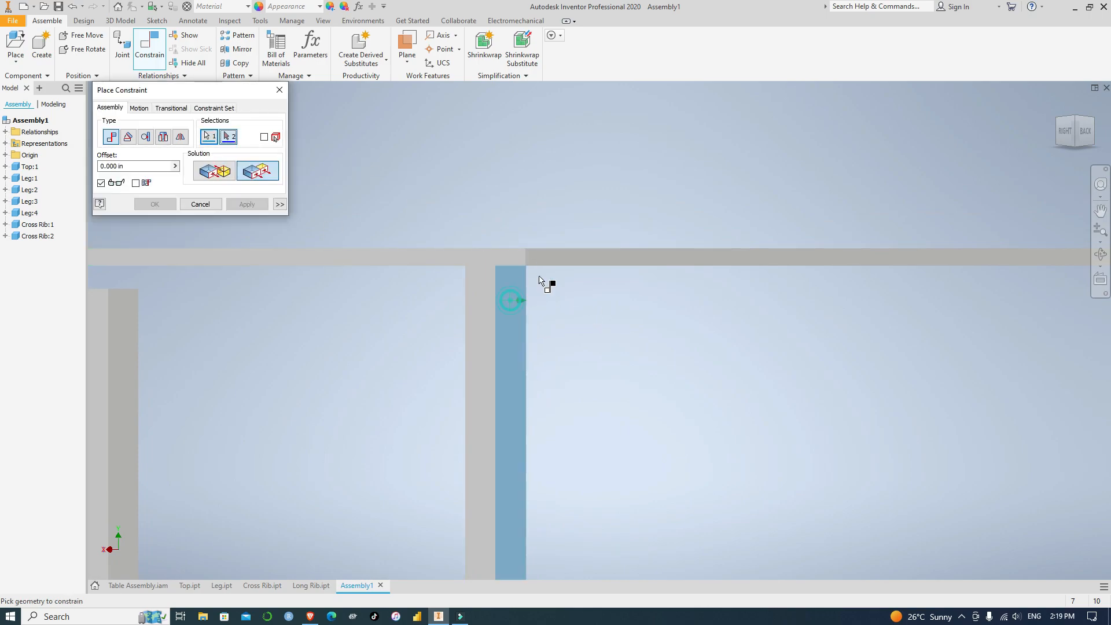
{"action": "left_click", "coordinate": [545, 254]}
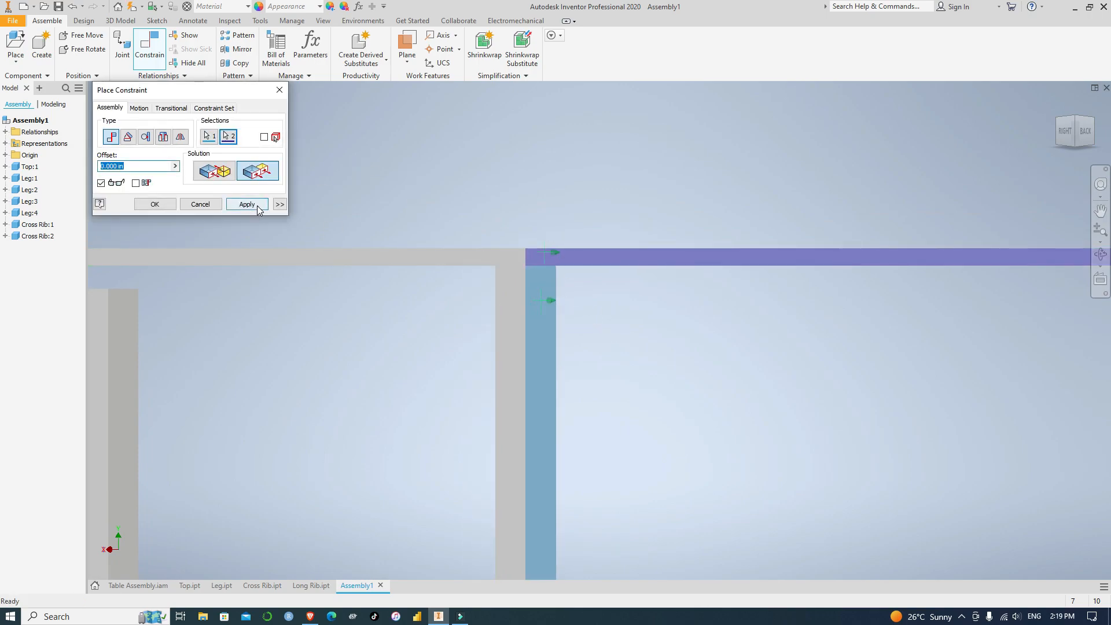
{"action": "left_click", "coordinate": [246, 205]}
Apply a Mate constraint between the front-left leg's top face and the underside of the table top
{"action": "scroll", "coordinate": [692, 345], "scroll_direction": "down", "scroll_amount": 5}
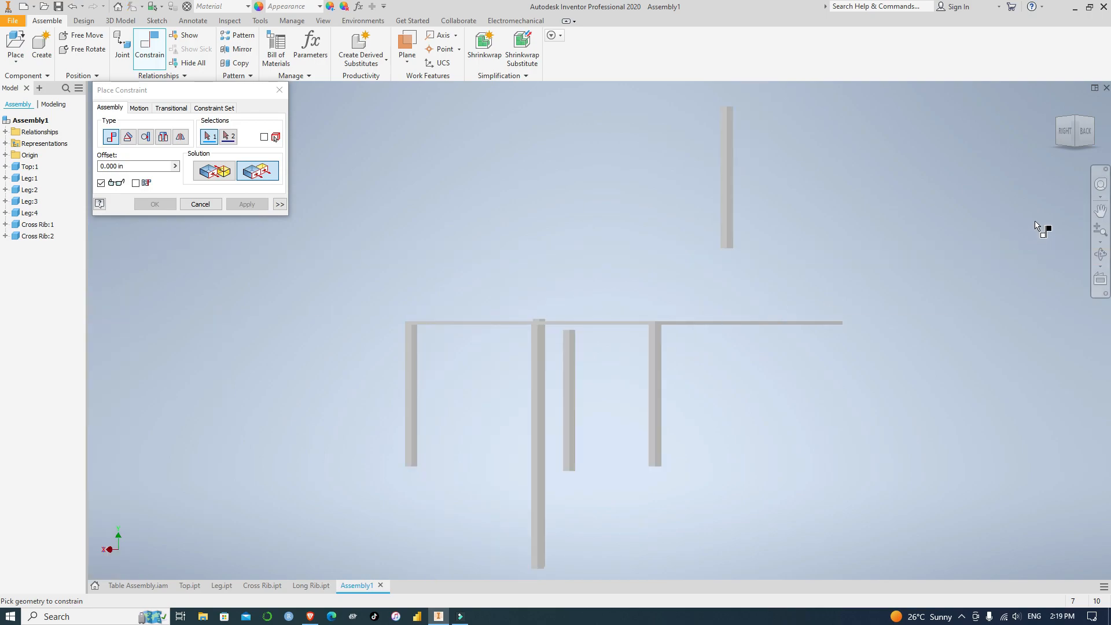
{"action": "left_click", "coordinate": [1059, 122]}
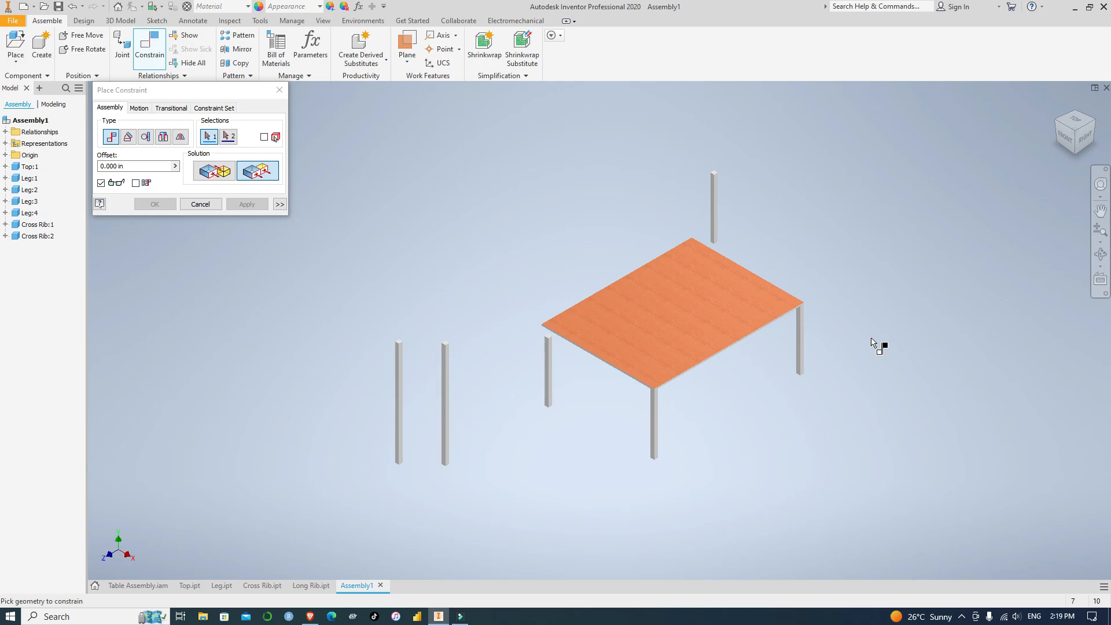
{"action": "scroll", "coordinate": [712, 420], "scroll_direction": "up", "scroll_amount": 3}
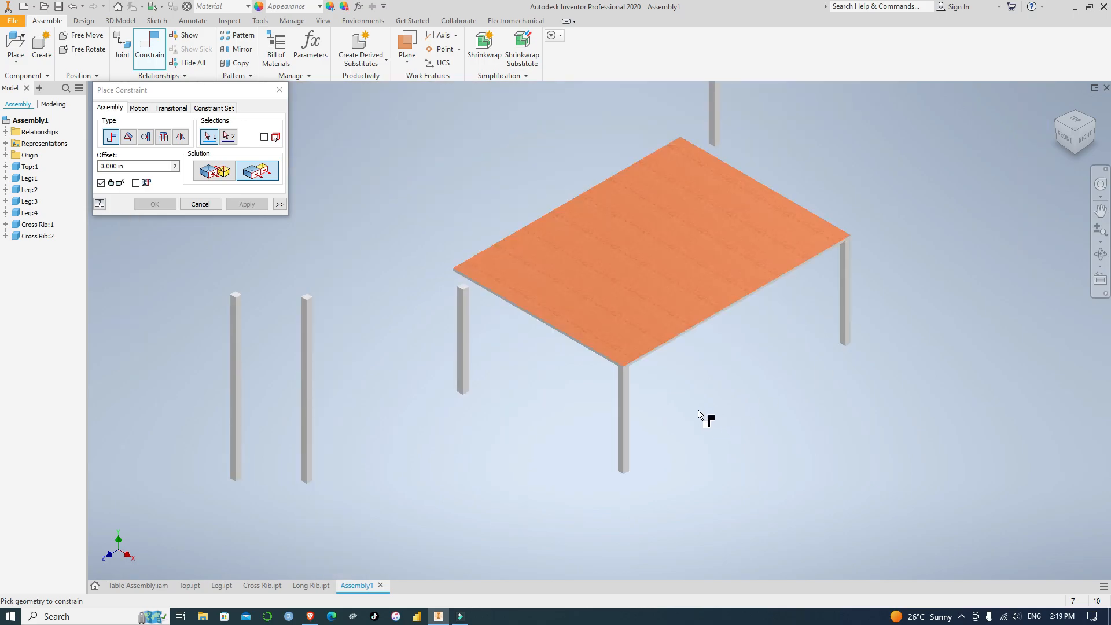
{"action": "middle_click_drag", "start_coordinate": [494, 348], "coordinate": [560, 349], "text": "shift"}
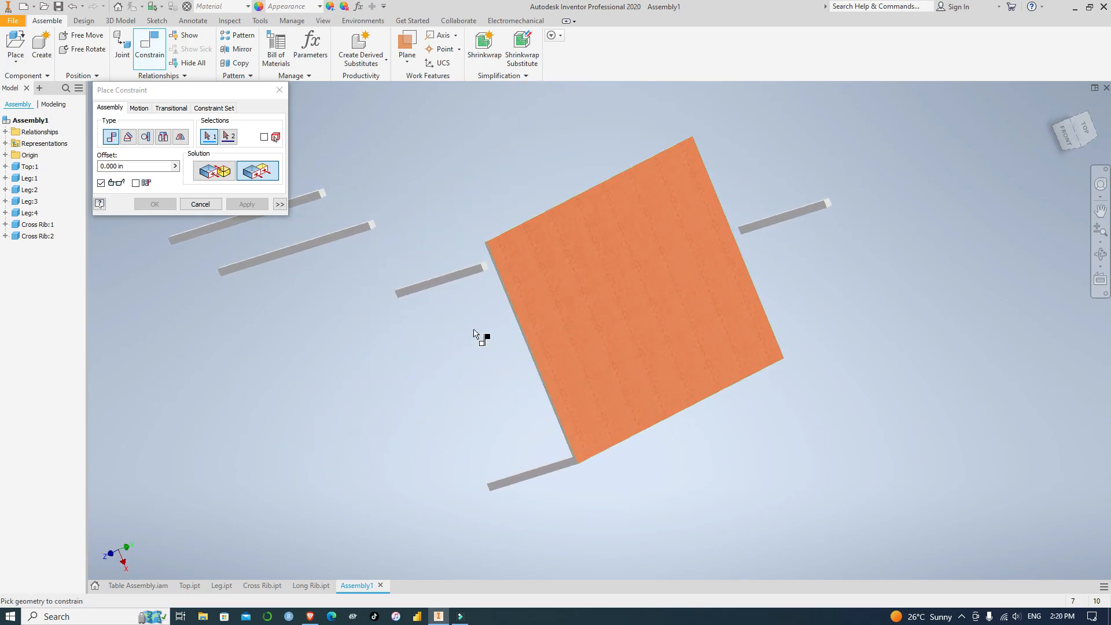
{"action": "scroll", "coordinate": [475, 335], "scroll_direction": "down", "scroll_amount": 5}
{"action": "middle_click_drag", "start_coordinate": [513, 315], "coordinate": [551, 520]}
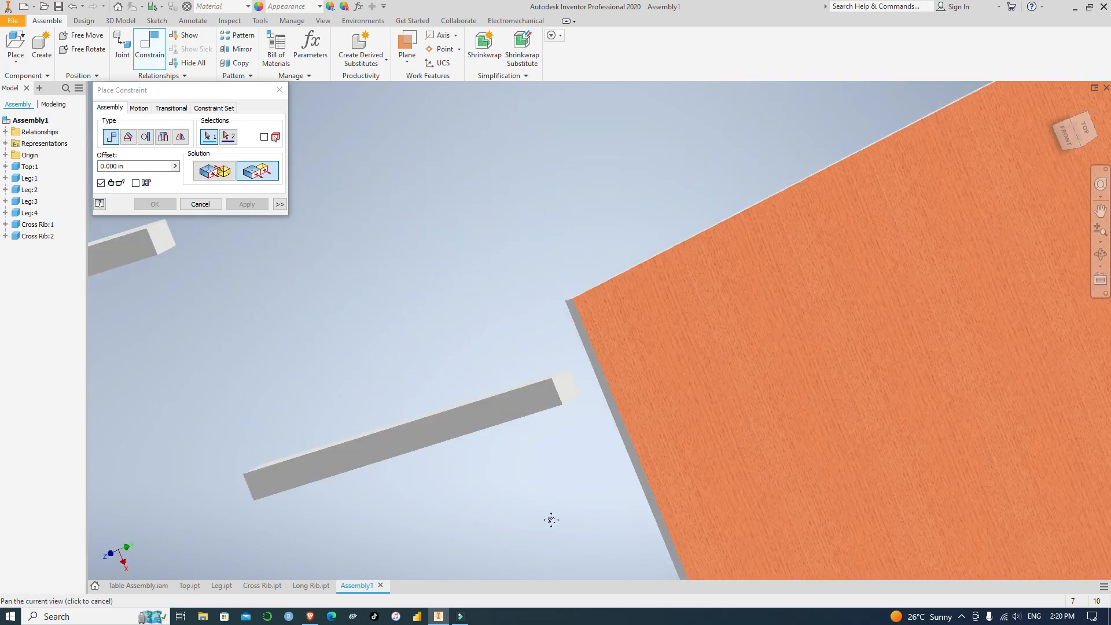
{"action": "left_click", "coordinate": [207, 173]}
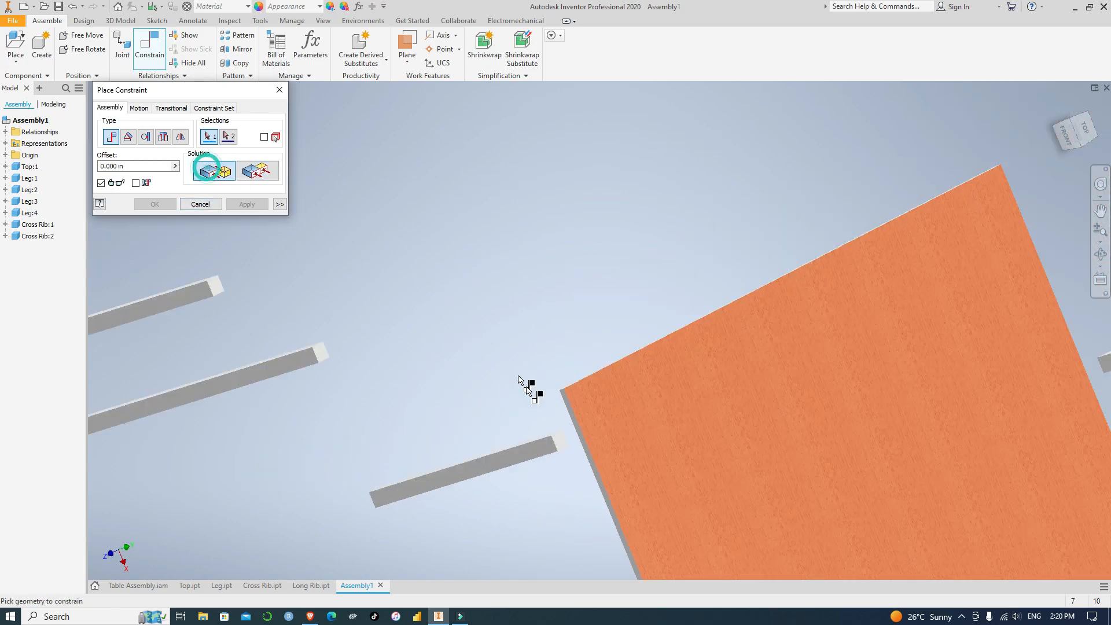
{"action": "scroll", "coordinate": [560, 451], "scroll_direction": "down", "scroll_amount": 3}
{"action": "left_click", "coordinate": [616, 418]}
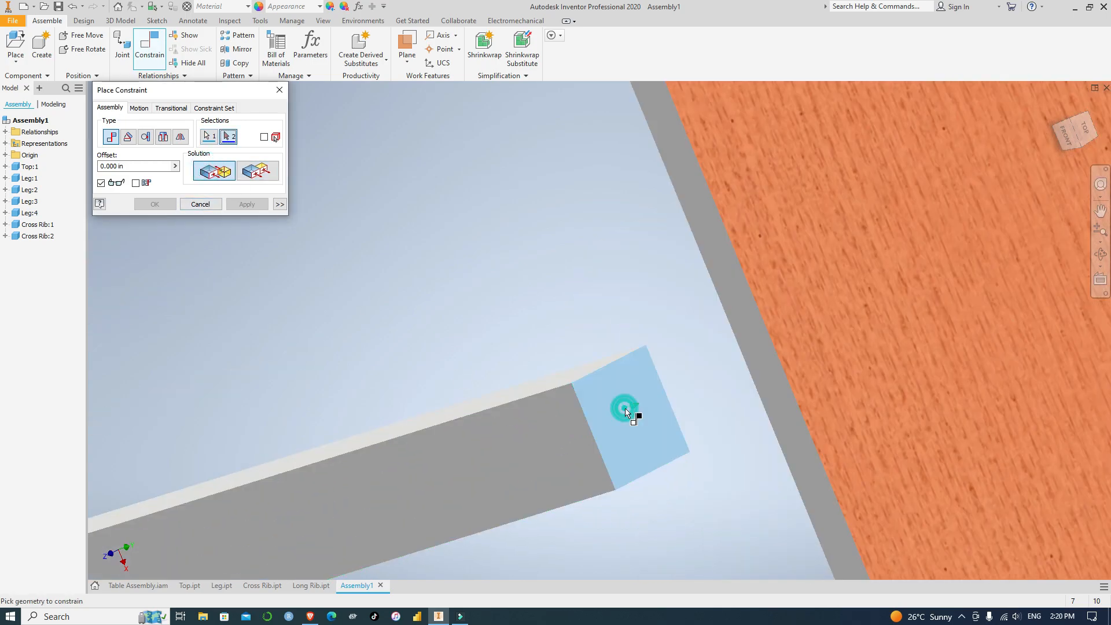
{"action": "left_click", "coordinate": [1057, 133]}
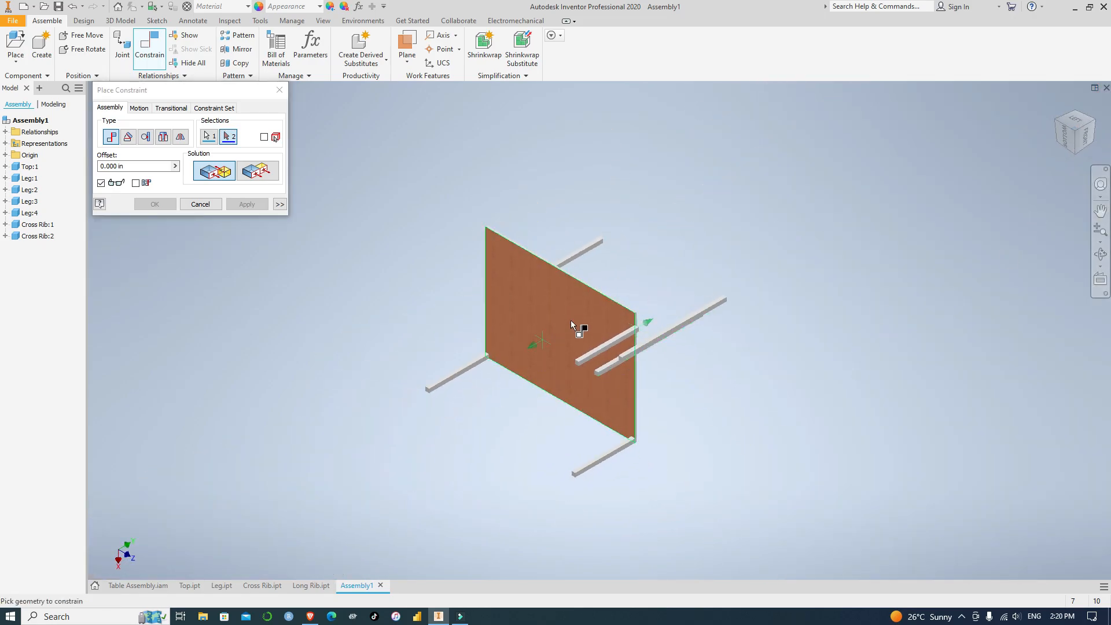
{"action": "scroll", "coordinate": [575, 319], "scroll_direction": "up", "scroll_amount": 5}
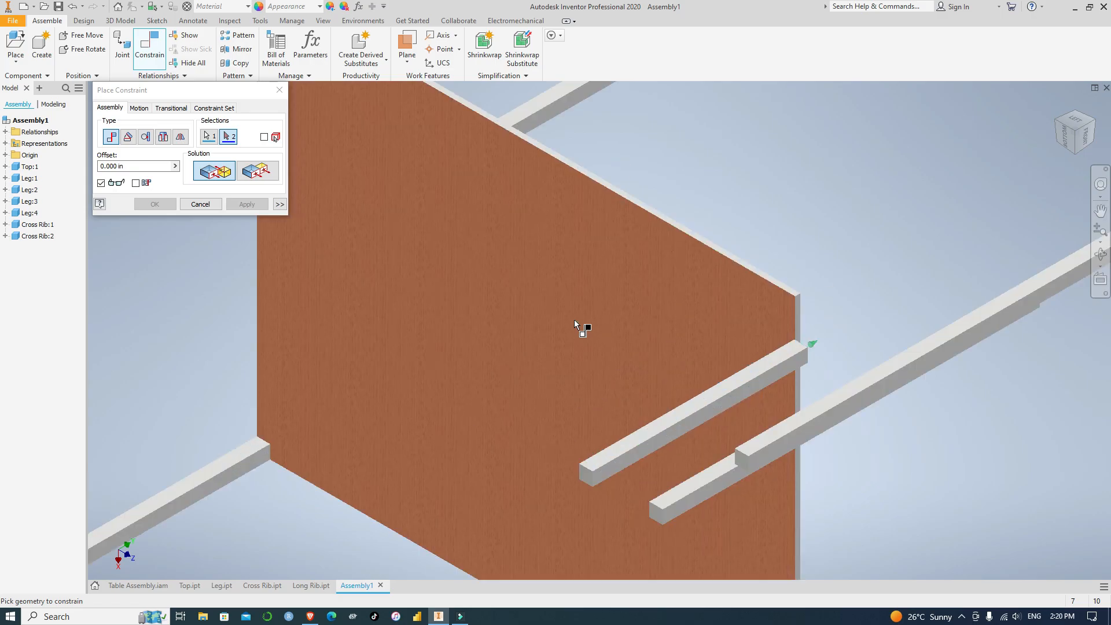
{"action": "left_click", "coordinate": [789, 301]}
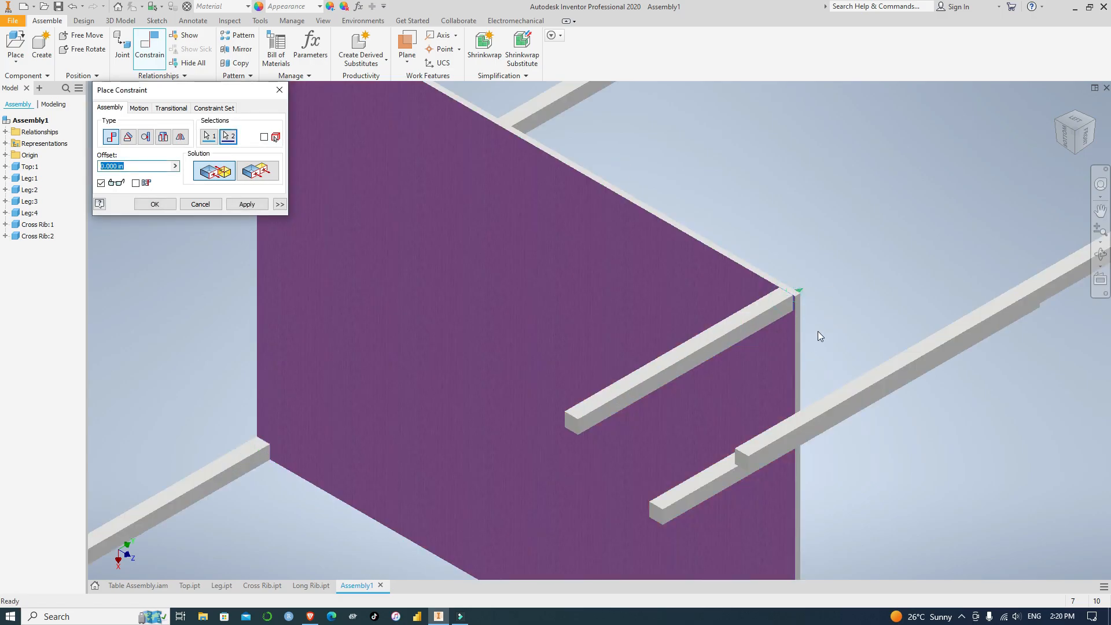
{"action": "left_click", "coordinate": [258, 171]}
{"action": "left_click", "coordinate": [246, 204]}
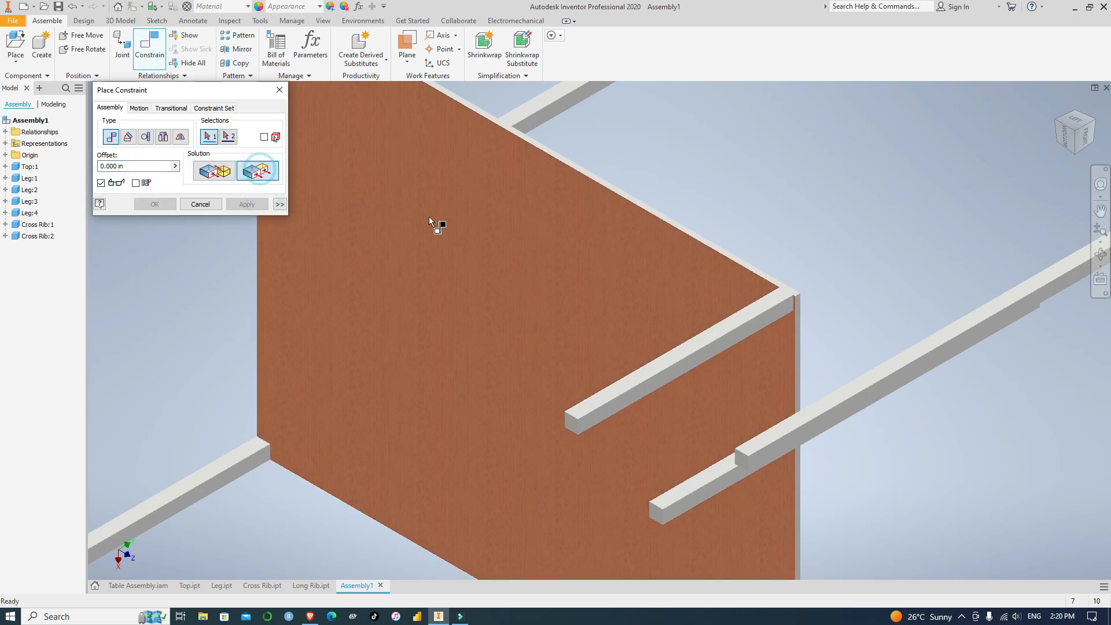
Constrain the front-left leg's front face flush with the table top's front edge face
{"action": "scroll", "coordinate": [833, 308], "scroll_direction": "up", "scroll_amount": 3}
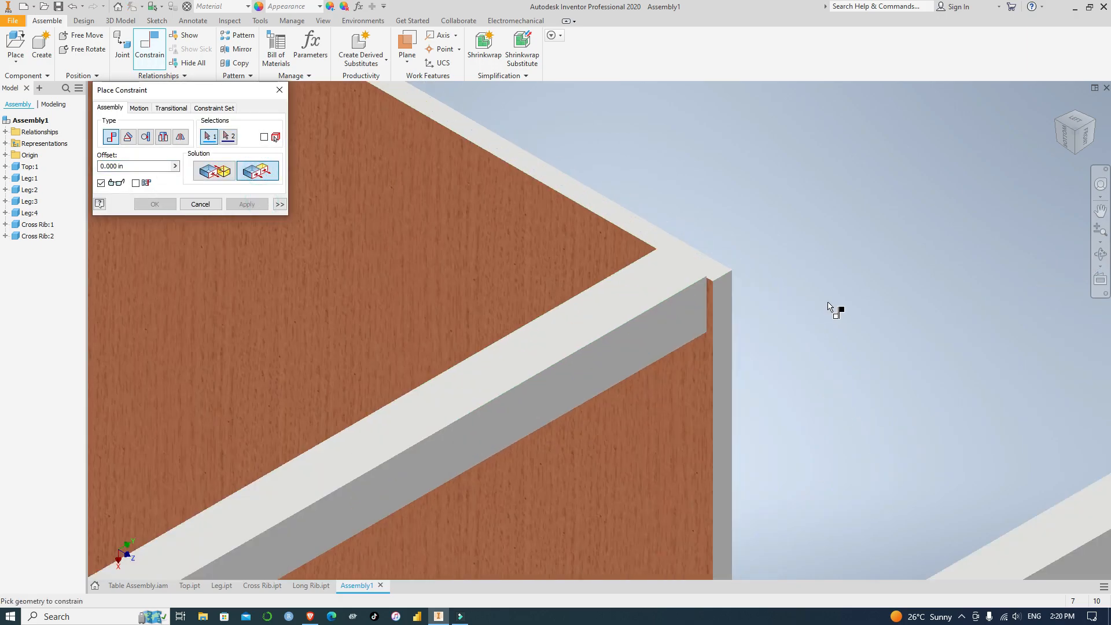
{"action": "left_click", "coordinate": [727, 303]}
{"action": "left_click", "coordinate": [696, 314]}
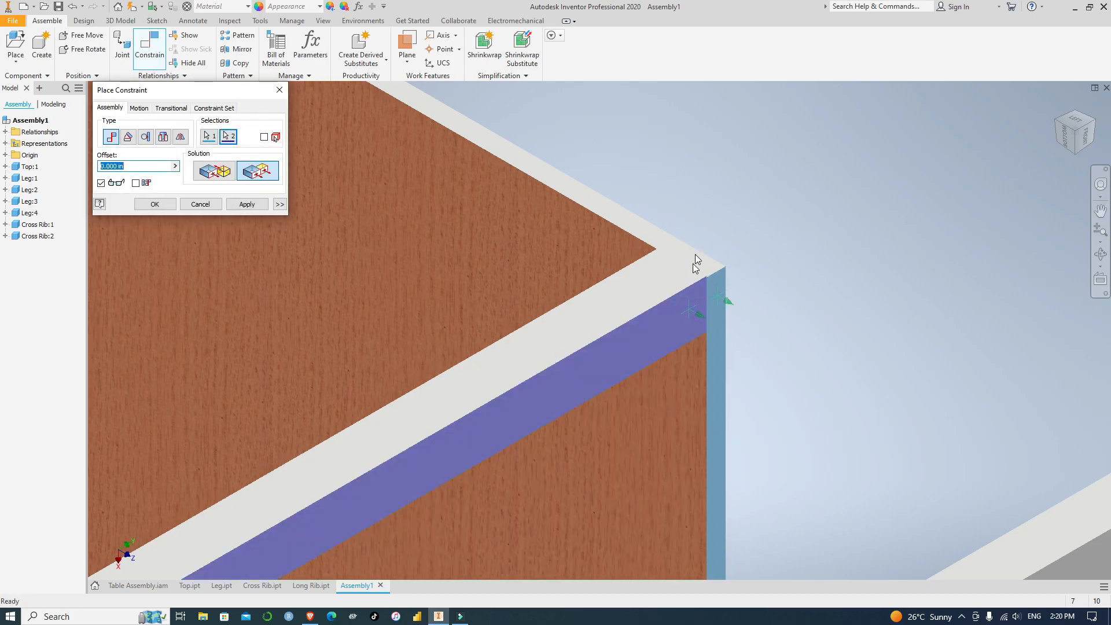
{"action": "scroll", "coordinate": [697, 263], "scroll_direction": "up", "scroll_amount": 3}
{"action": "left_click", "coordinate": [241, 206]}
Apply a Flush constraint between the front-left leg's left face and the table top's left edge face
{"action": "left_click", "coordinate": [660, 325]}
{"action": "left_click", "coordinate": [722, 228]}
{"action": "left_click", "coordinate": [263, 209]}
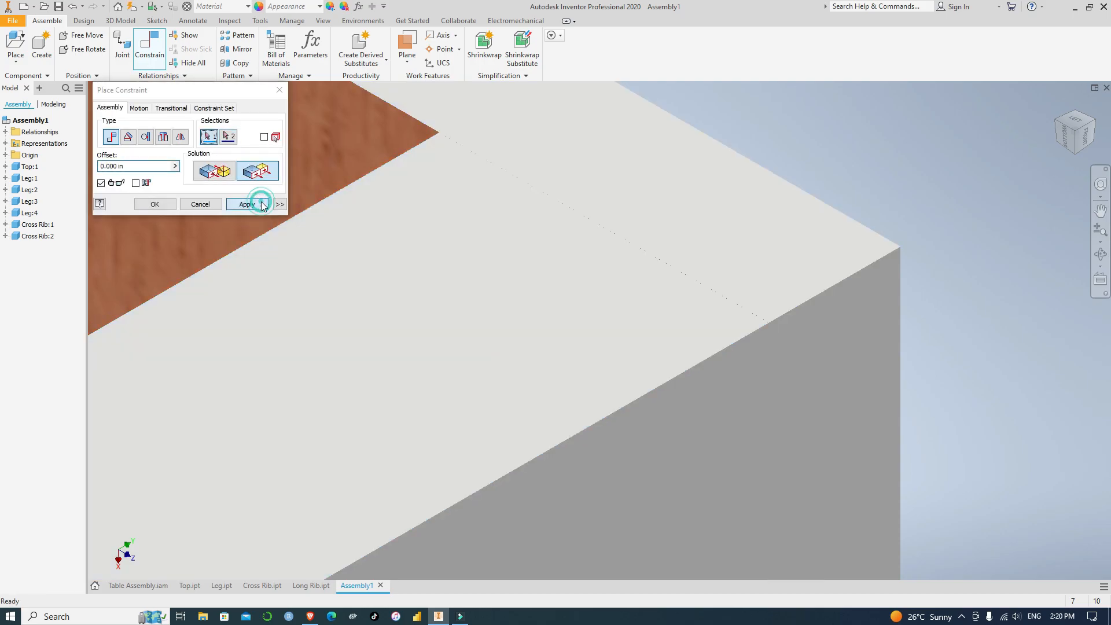
{"action": "scroll", "coordinate": [886, 374], "scroll_direction": "up", "scroll_amount": 2}
{"action": "scroll", "coordinate": [889, 374], "scroll_direction": "down", "scroll_amount": 5}
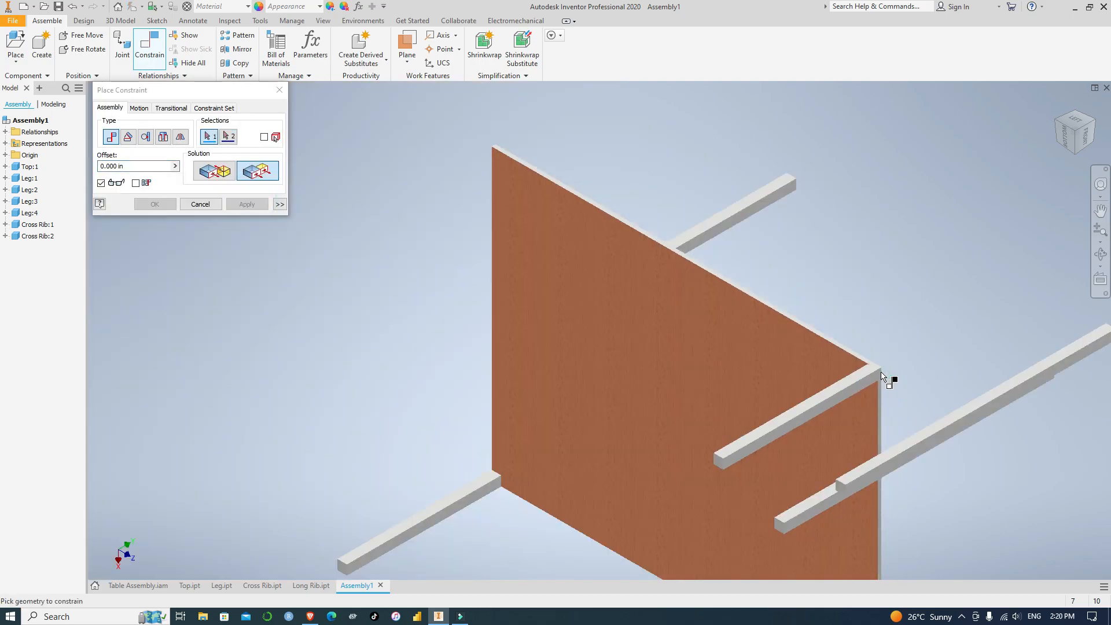
Apply a Mate constraint between the back-left leg's top face and the underside of the table top
{"action": "scroll", "coordinate": [886, 378], "scroll_direction": "up", "scroll_amount": 4}
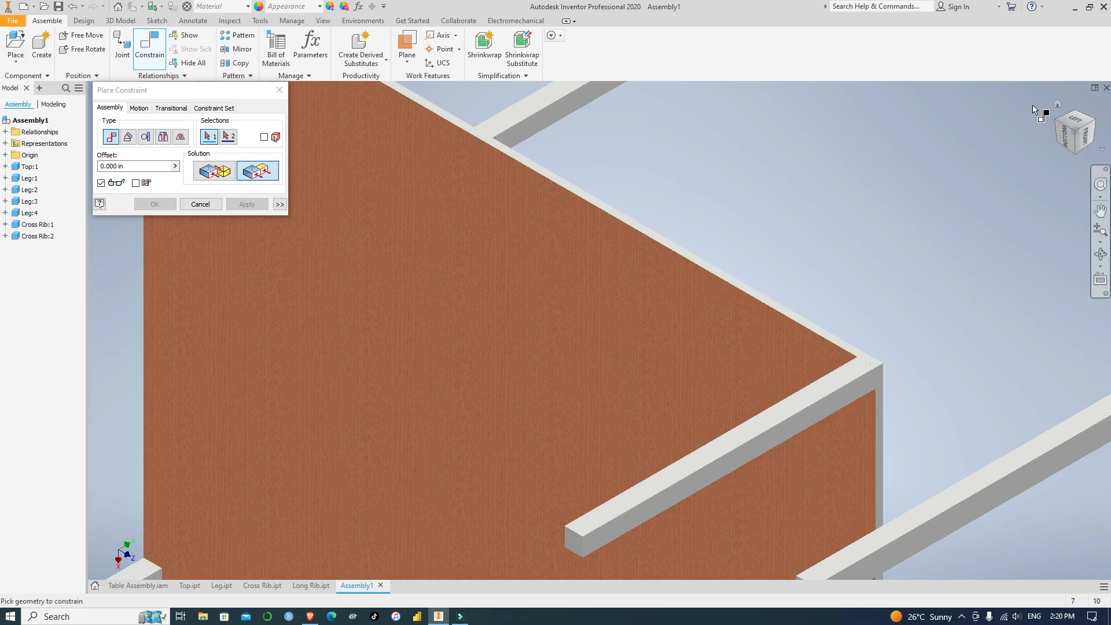
{"action": "left_click", "coordinate": [1080, 119]}
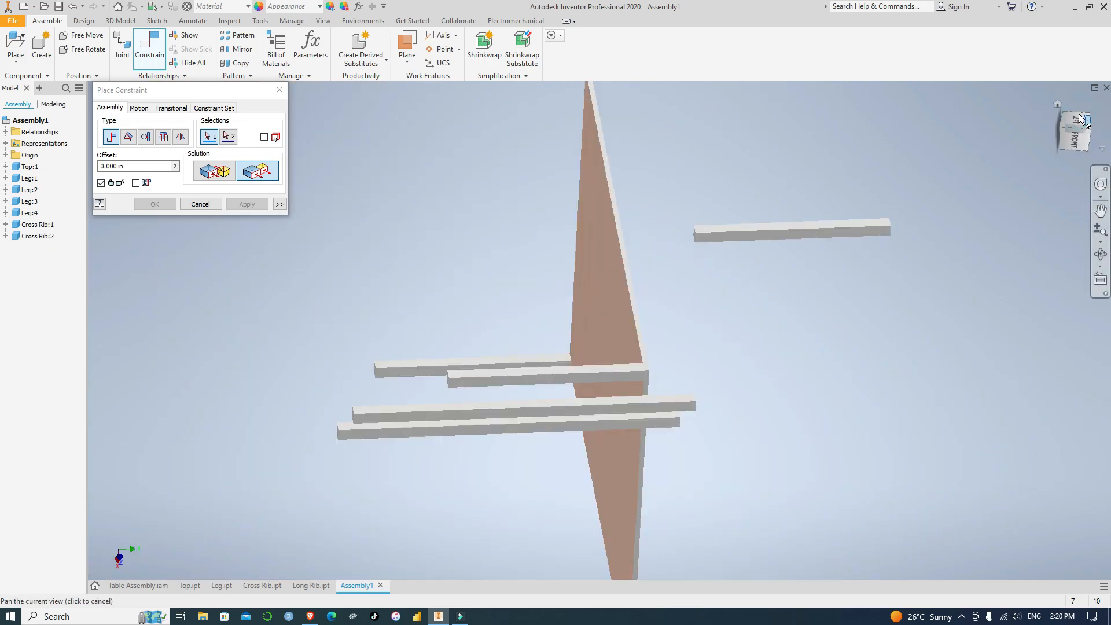
{"action": "left_click", "coordinate": [1064, 148]}
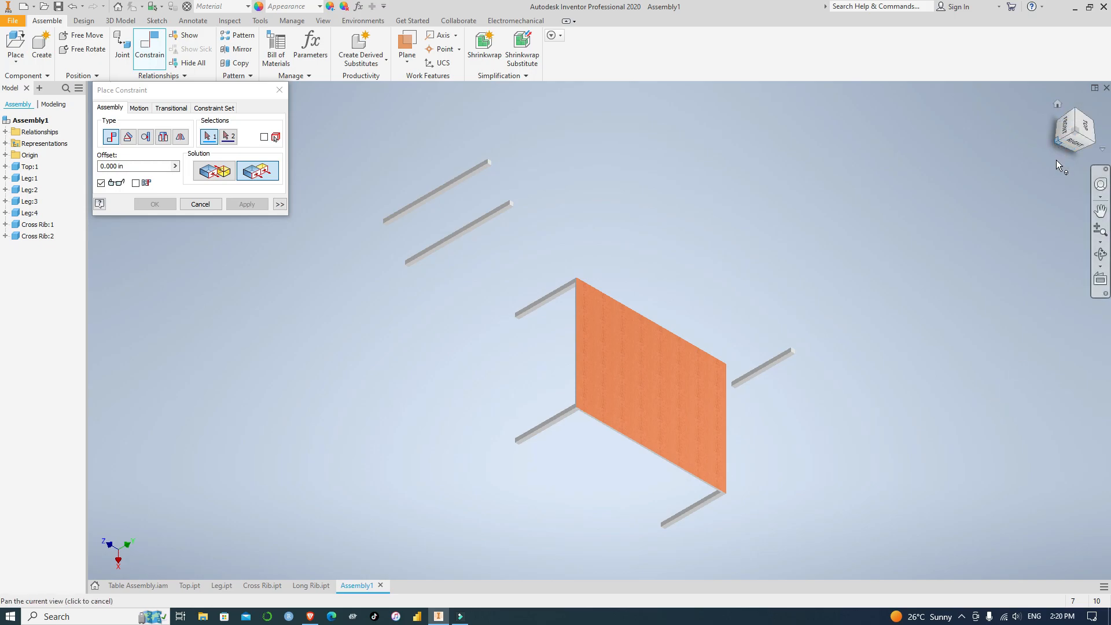
{"action": "scroll", "coordinate": [803, 360], "scroll_direction": "down", "scroll_amount": 3}
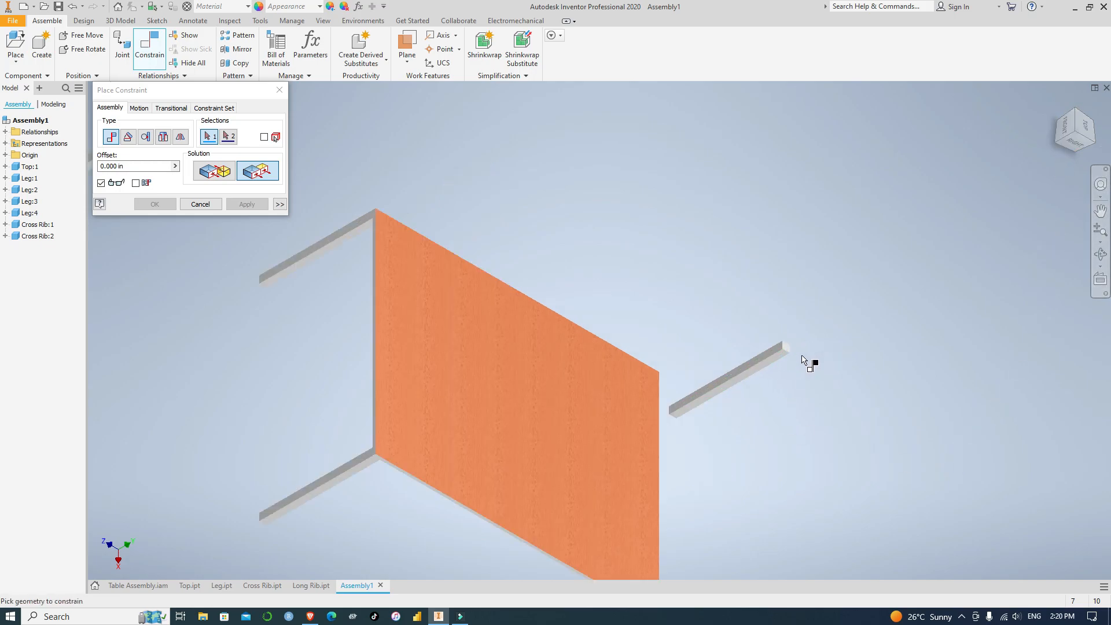
{"action": "scroll", "coordinate": [804, 361], "scroll_direction": "down", "scroll_amount": 3}
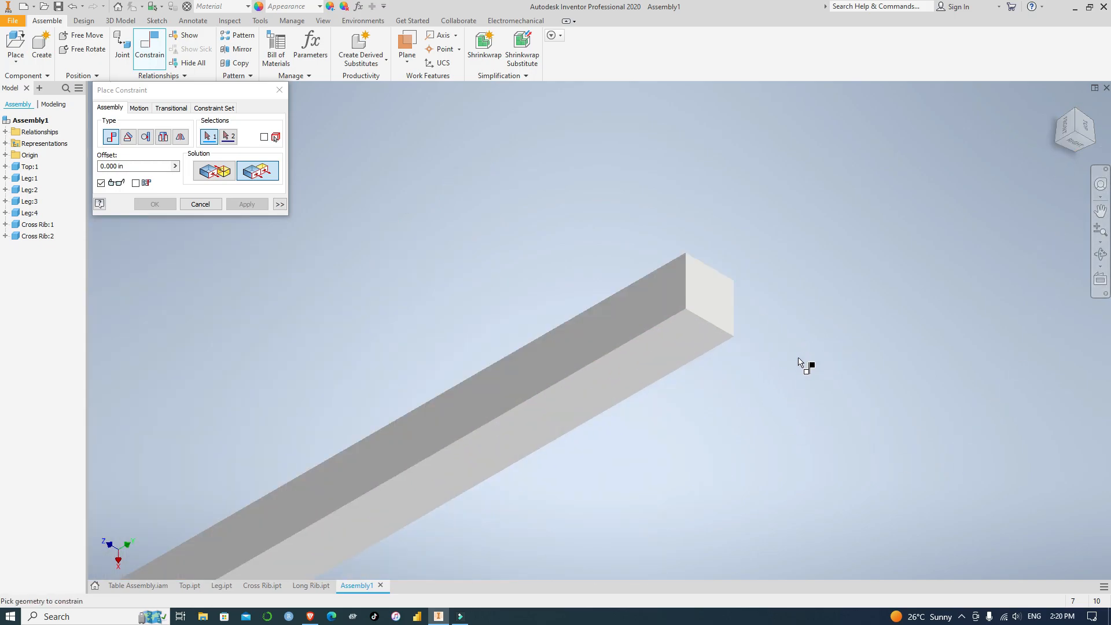
{"action": "left_click", "coordinate": [218, 174]}
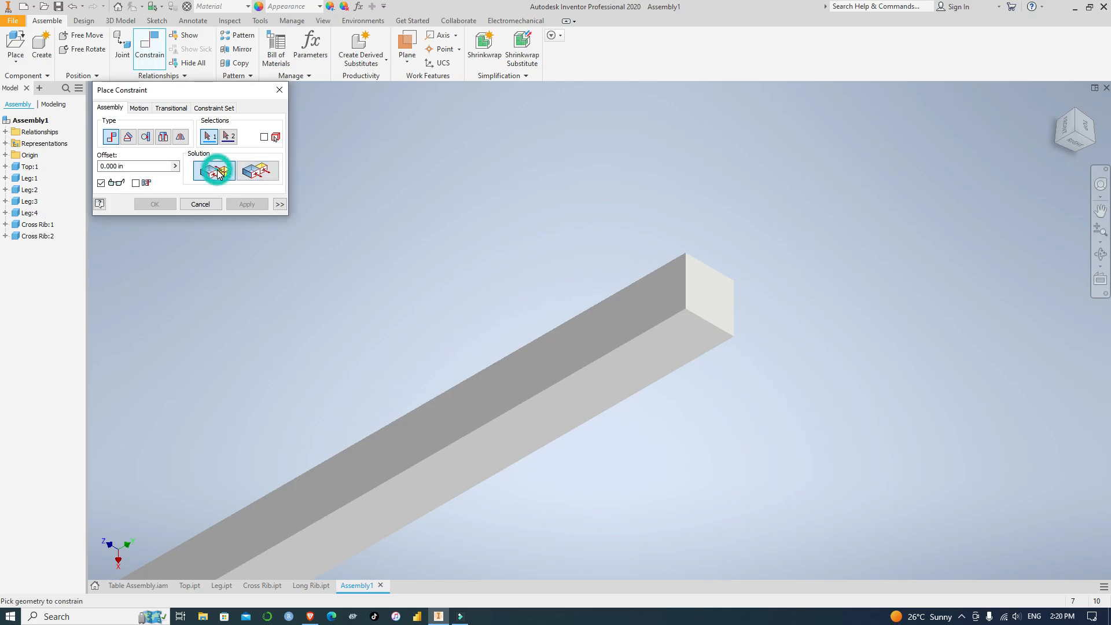
{"action": "left_click", "coordinate": [712, 294]}
{"action": "scroll", "coordinate": [1048, 203], "scroll_direction": "up", "scroll_amount": 5}
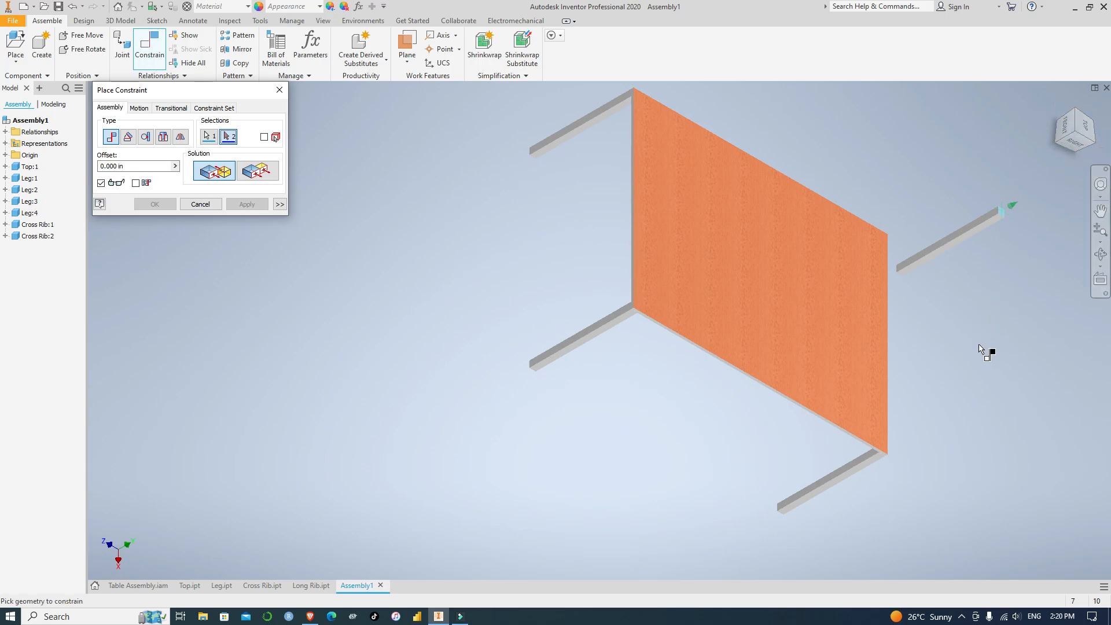
{"action": "middle_click_drag", "start_coordinate": [979, 348], "coordinate": [861, 236], "text": "shift"}
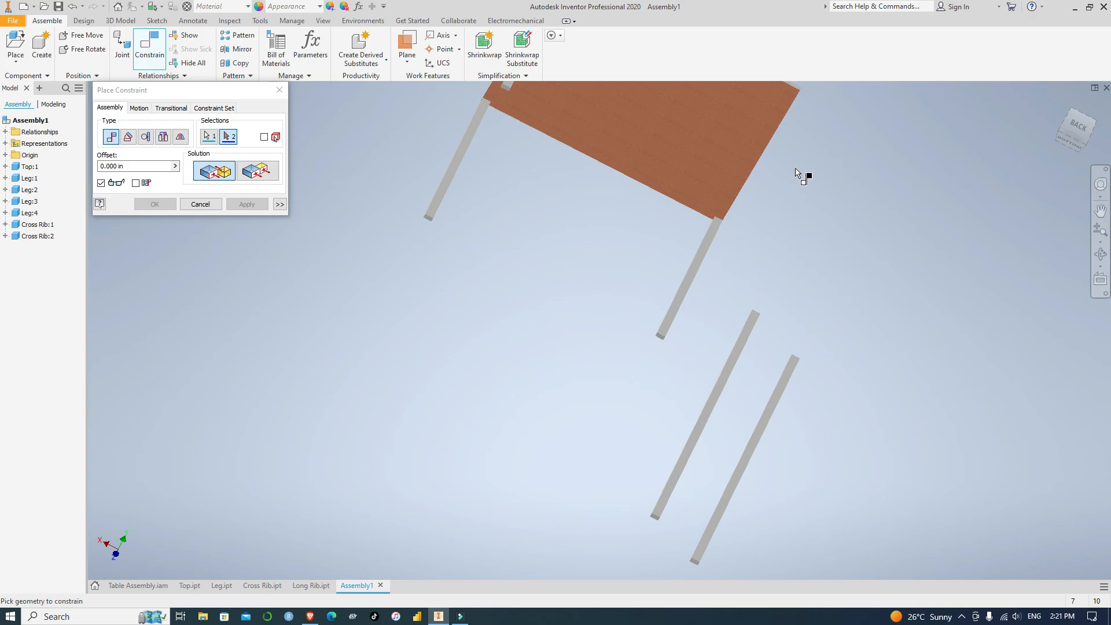
{"action": "scroll", "coordinate": [781, 193], "scroll_direction": "down", "scroll_amount": 3}
{"action": "middle_click_drag", "start_coordinate": [759, 188], "coordinate": [767, 521]}
{"action": "left_click", "coordinate": [843, 148]}
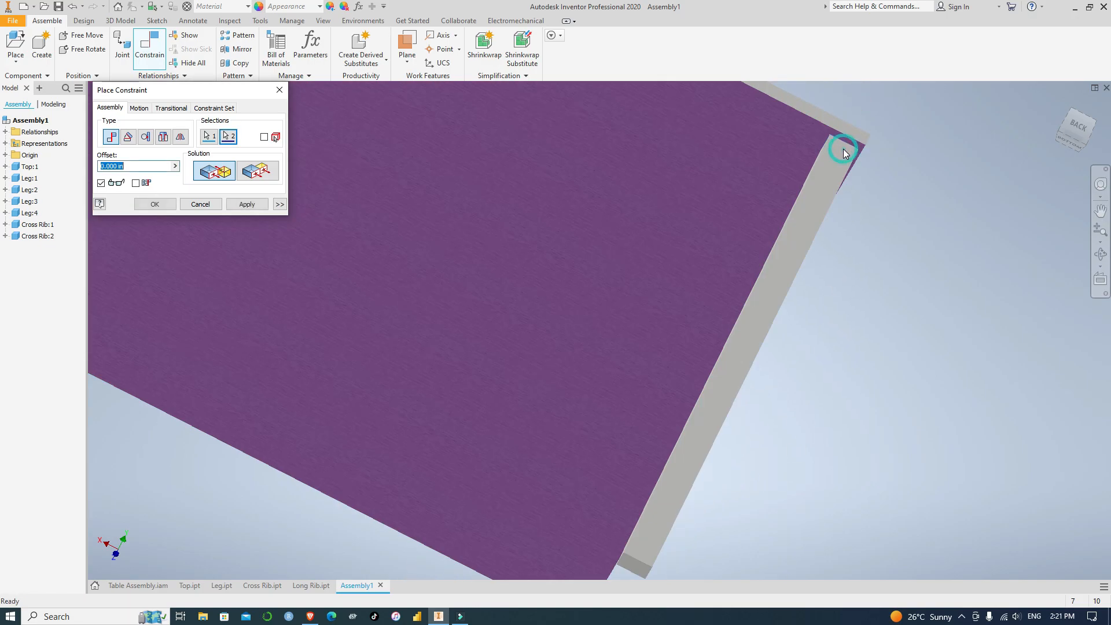
{"action": "left_click", "coordinate": [247, 205]}
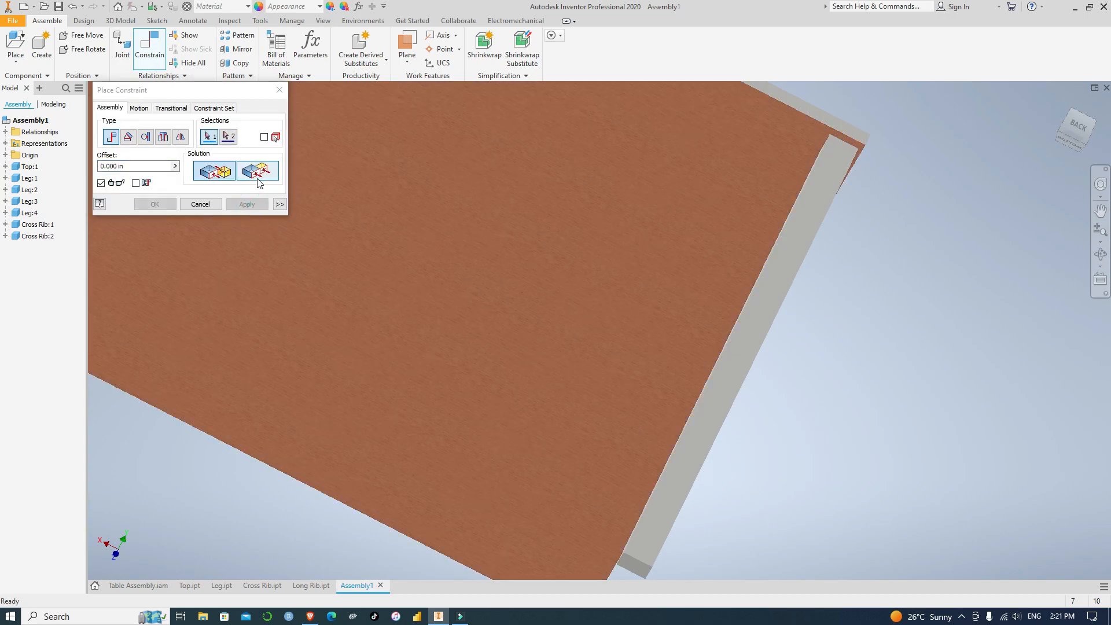
Constrain the back-left leg's back face flush with the table top's back edge face
{"action": "scroll", "coordinate": [892, 184], "scroll_direction": "down", "scroll_amount": 1}
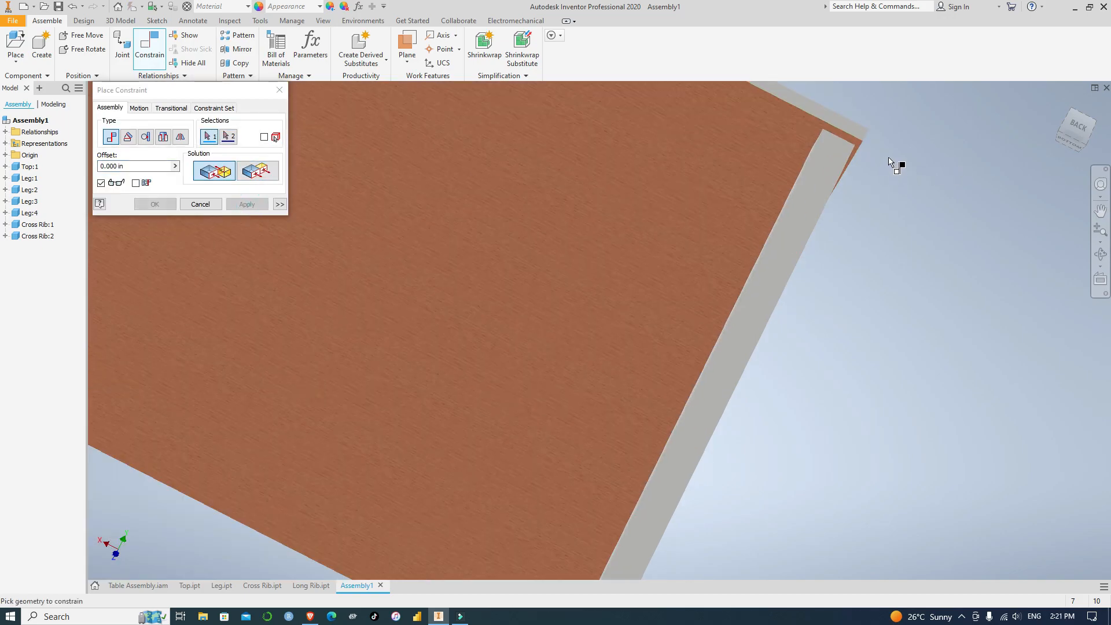
{"action": "scroll", "coordinate": [892, 165], "scroll_direction": "up", "scroll_amount": 1}
{"action": "scroll", "coordinate": [846, 332], "scroll_direction": "up", "scroll_amount": 2}
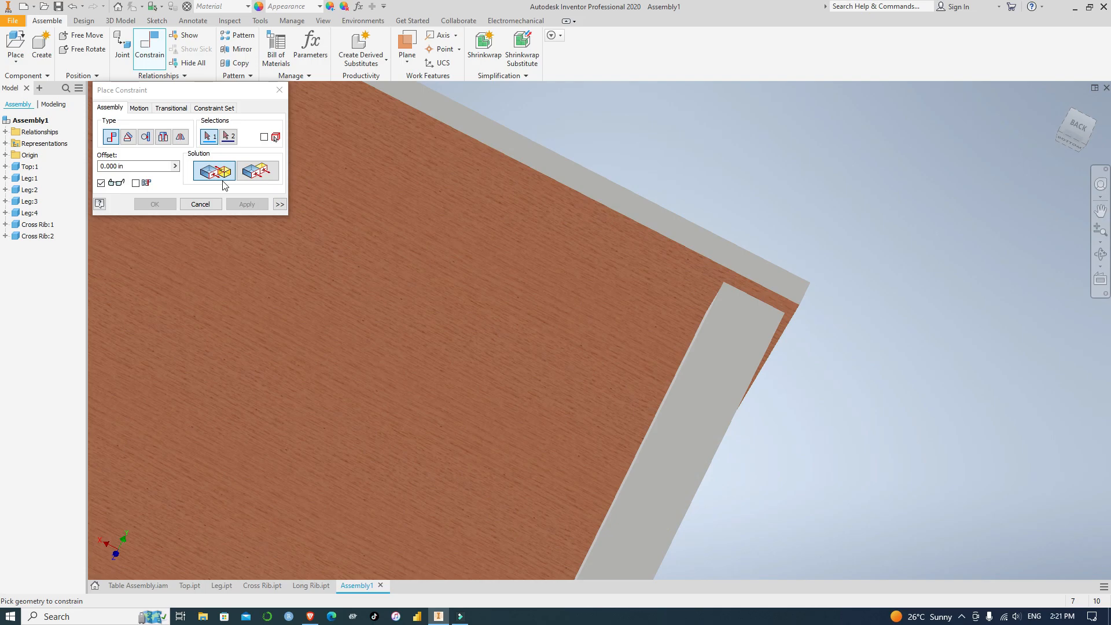
{"action": "left_click", "coordinate": [257, 171]}
{"action": "left_click", "coordinate": [771, 282]}
{"action": "left_click", "coordinate": [742, 322]}
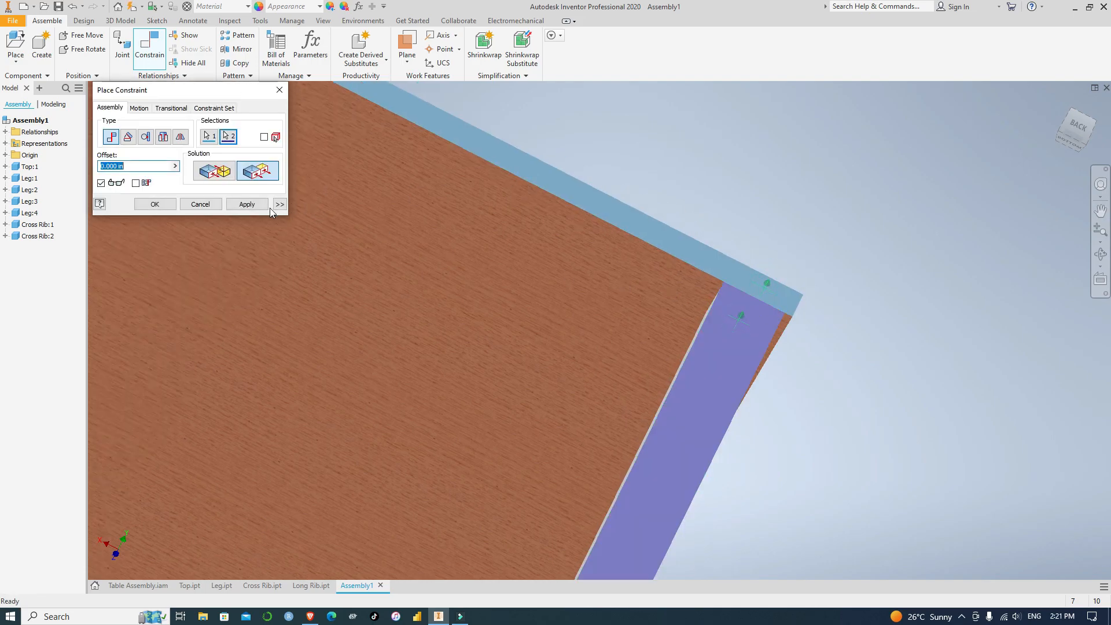
{"action": "left_click", "coordinate": [247, 204]}
Try to apply a Mate constraint between the back-left leg's left face and the table top's left edge face
{"action": "middle_click_drag", "start_coordinate": [892, 366], "coordinate": [873, 344], "text": "shift"}
{"action": "middle_click_drag", "start_coordinate": [686, 195], "coordinate": [907, 318]}
{"action": "scroll", "coordinate": [978, 215], "scroll_direction": "up", "scroll_amount": 4}
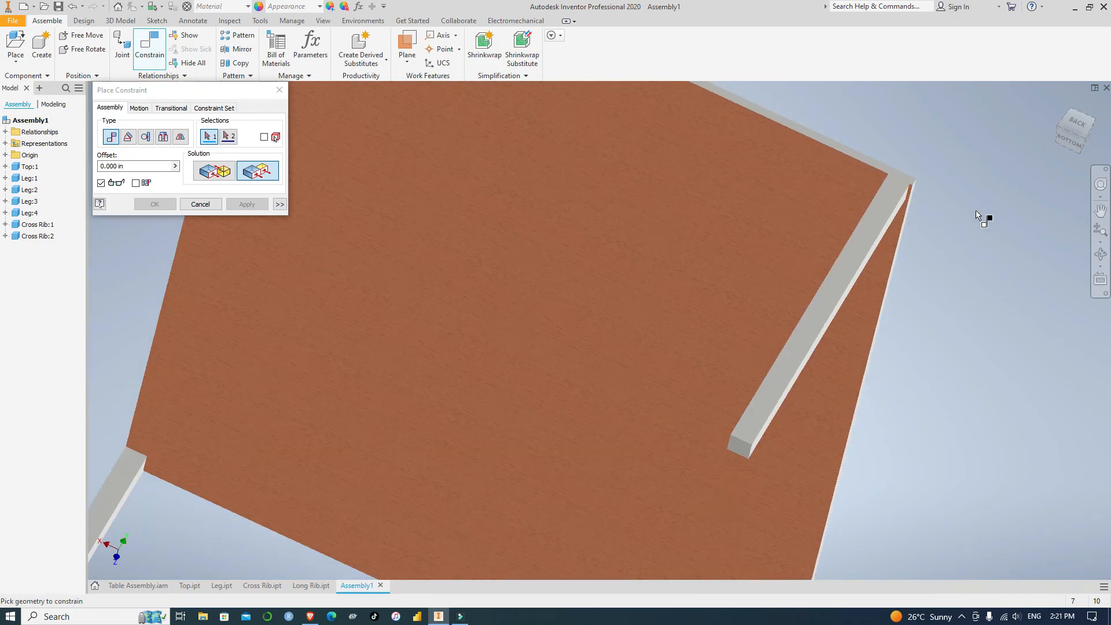
{"action": "middle_click_drag", "start_coordinate": [1042, 243], "coordinate": [998, 232], "text": "shift"}
{"action": "scroll", "coordinate": [807, 283], "scroll_direction": "up", "scroll_amount": 3}
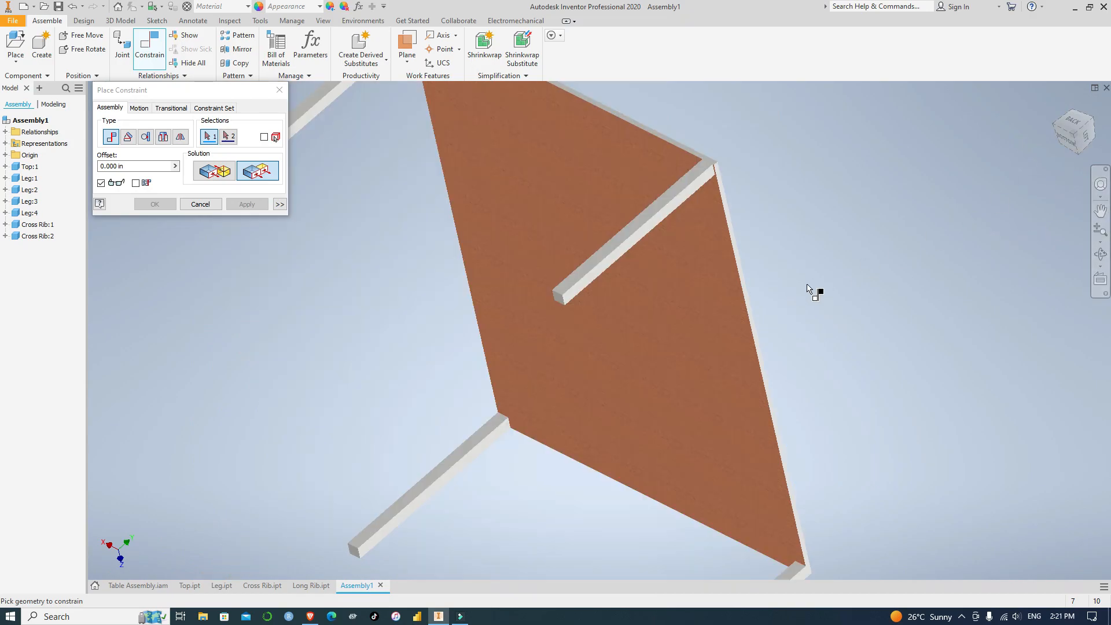
{"action": "middle_click_drag", "start_coordinate": [787, 213], "coordinate": [770, 371]}
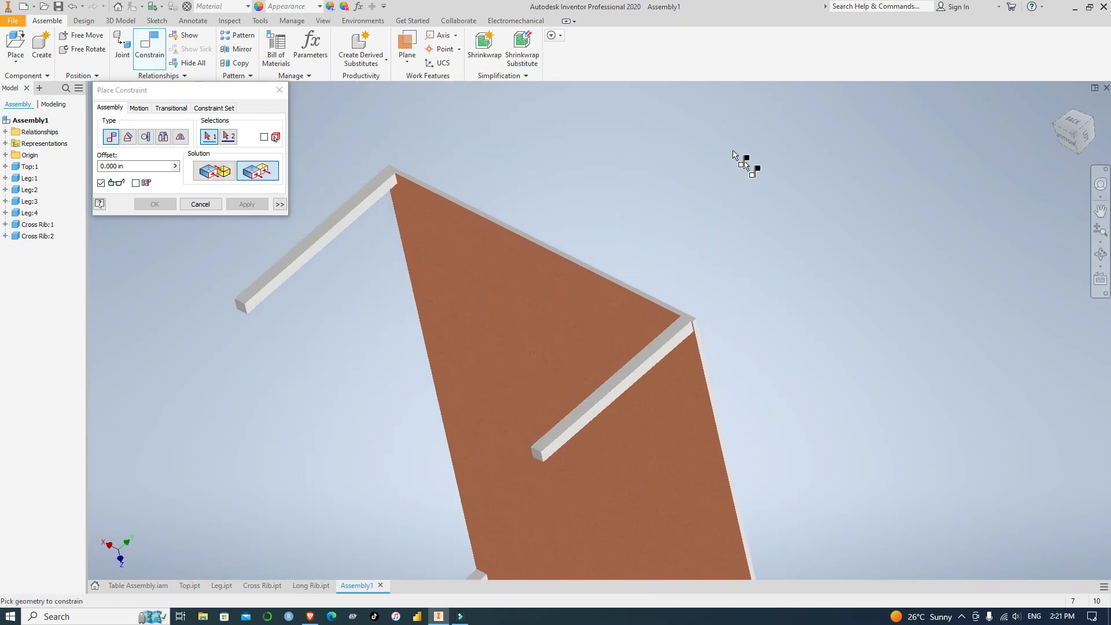
{"action": "left_click", "coordinate": [220, 177]}
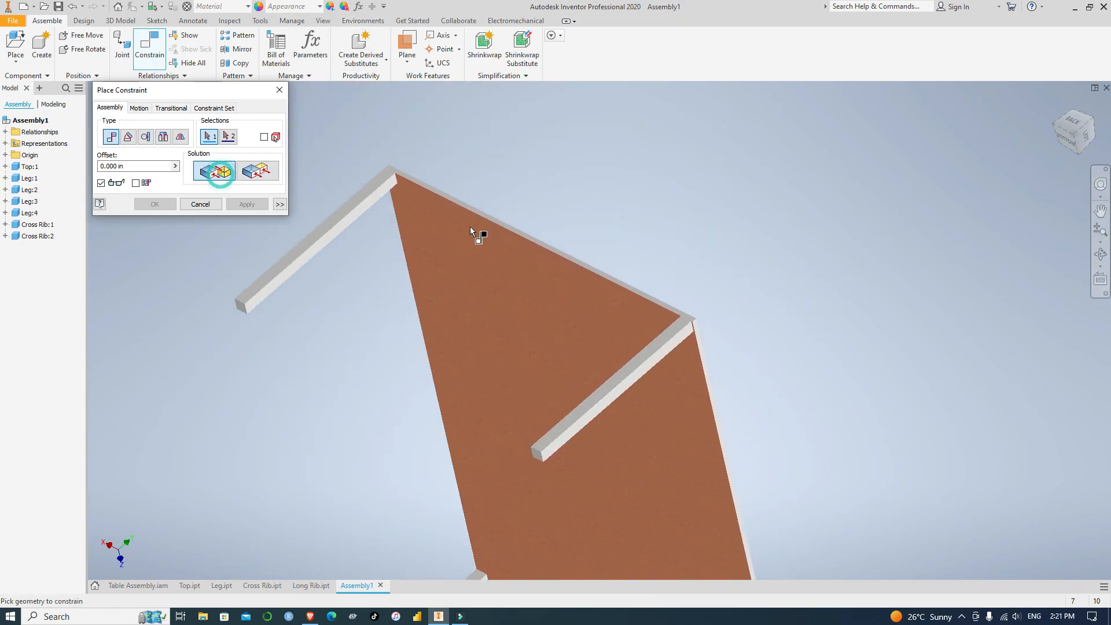
{"action": "scroll", "coordinate": [683, 339], "scroll_direction": "down", "scroll_amount": 2}
{"action": "scroll", "coordinate": [683, 338], "scroll_direction": "down", "scroll_amount": 2}
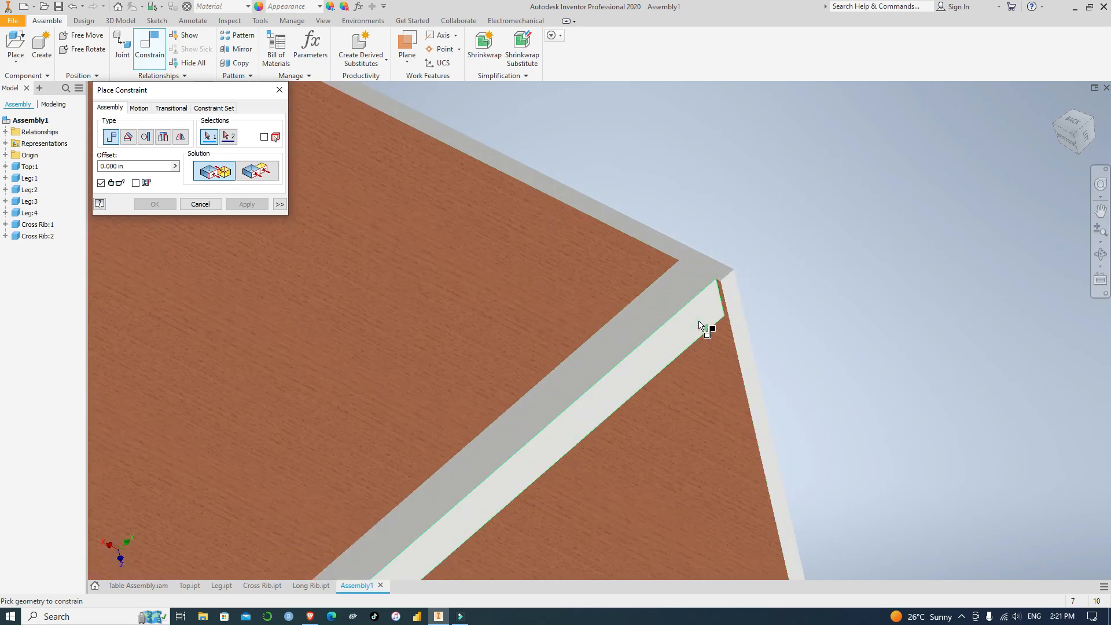
{"action": "left_click", "coordinate": [708, 317]}
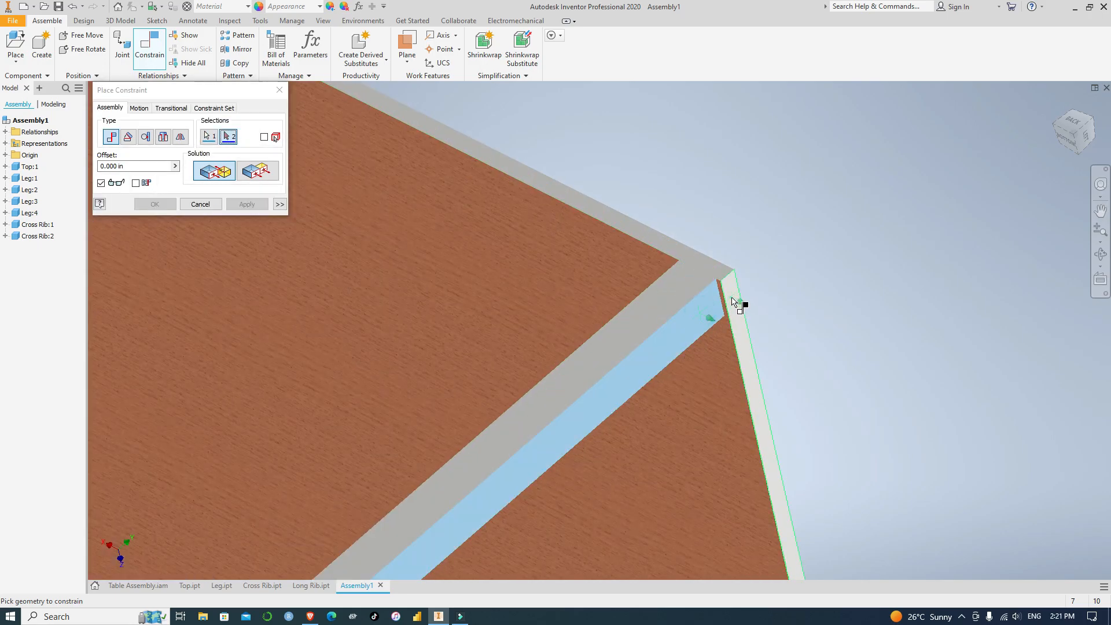
{"action": "left_click", "coordinate": [733, 301]}
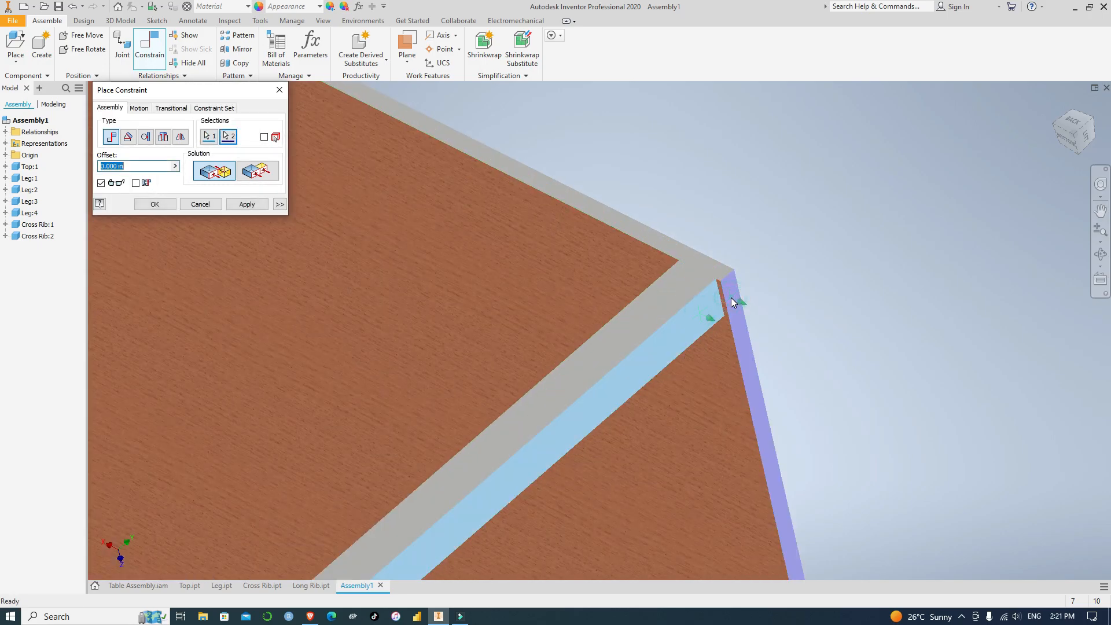
{"action": "left_click", "coordinate": [263, 206]}
{"action": "left_click", "coordinate": [703, 179]}
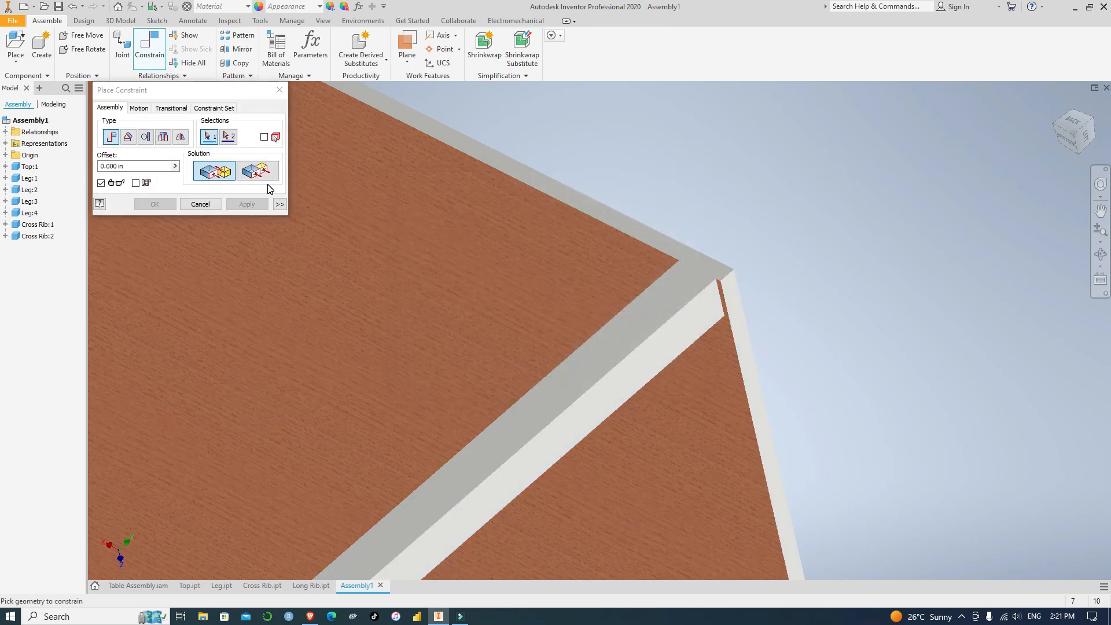
Constrain the back-left leg's left face flush with the table top's left edge face and finish placing constraints
{"action": "left_click", "coordinate": [264, 173]}
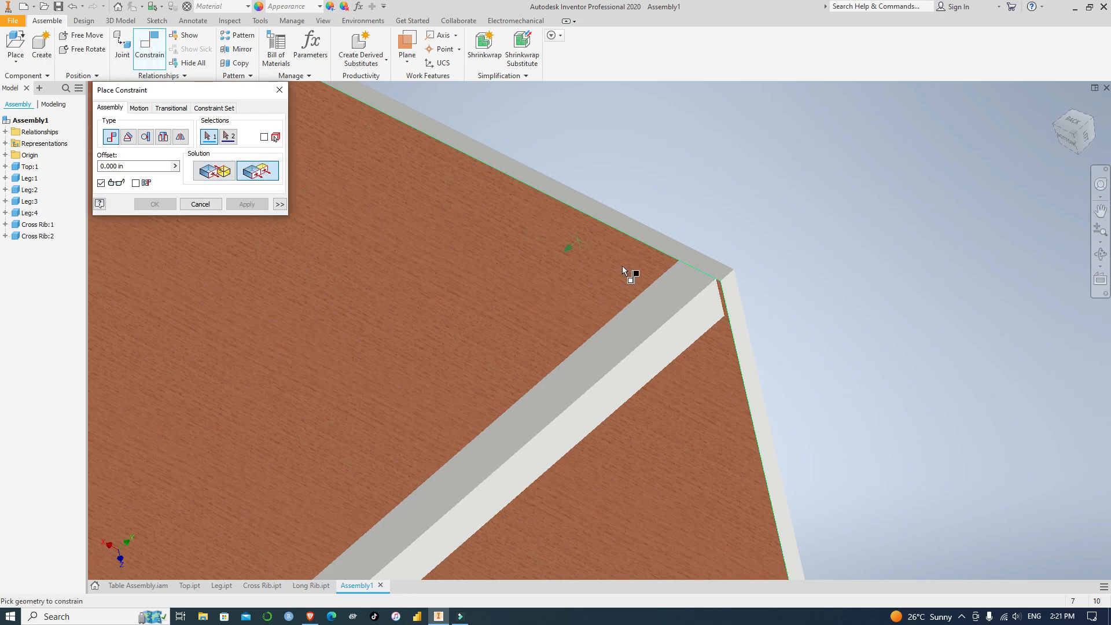
{"action": "left_click", "coordinate": [705, 308]}
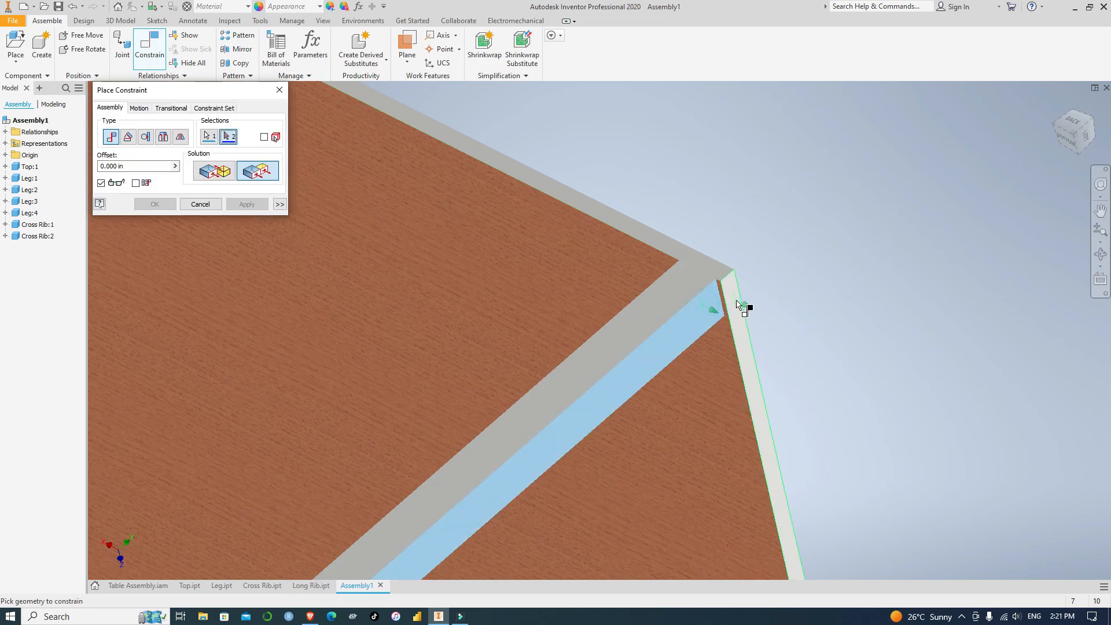
{"action": "left_click", "coordinate": [736, 302]}
{"action": "left_click", "coordinate": [246, 204]}
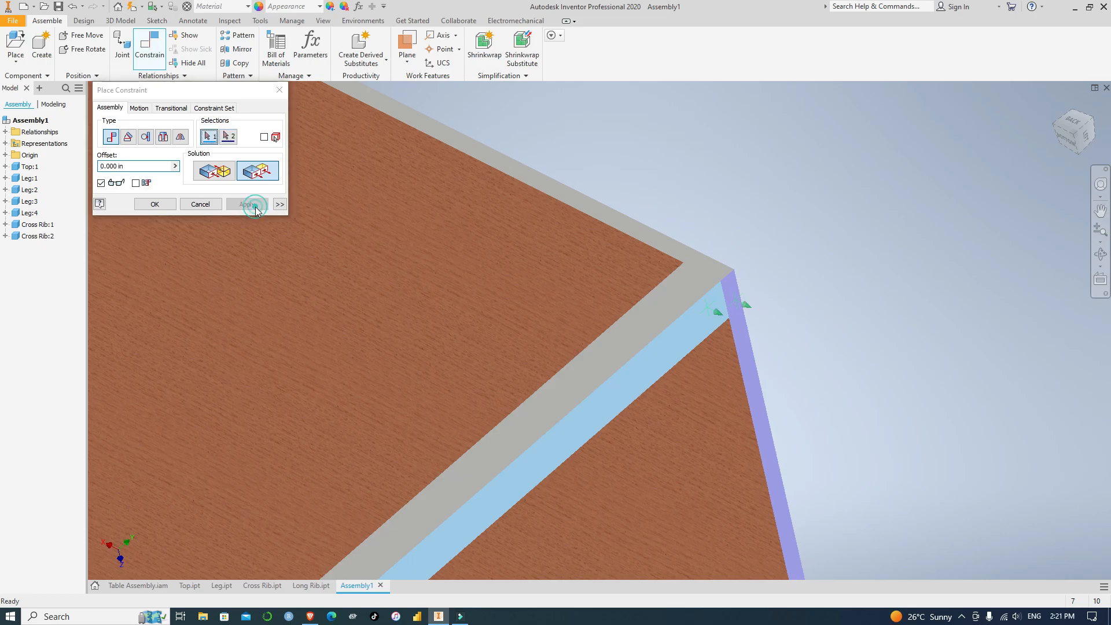
{"action": "scroll", "coordinate": [770, 200], "scroll_direction": "up", "scroll_amount": 5}
{"action": "scroll", "coordinate": [770, 200], "scroll_direction": "up", "scroll_amount": 5}
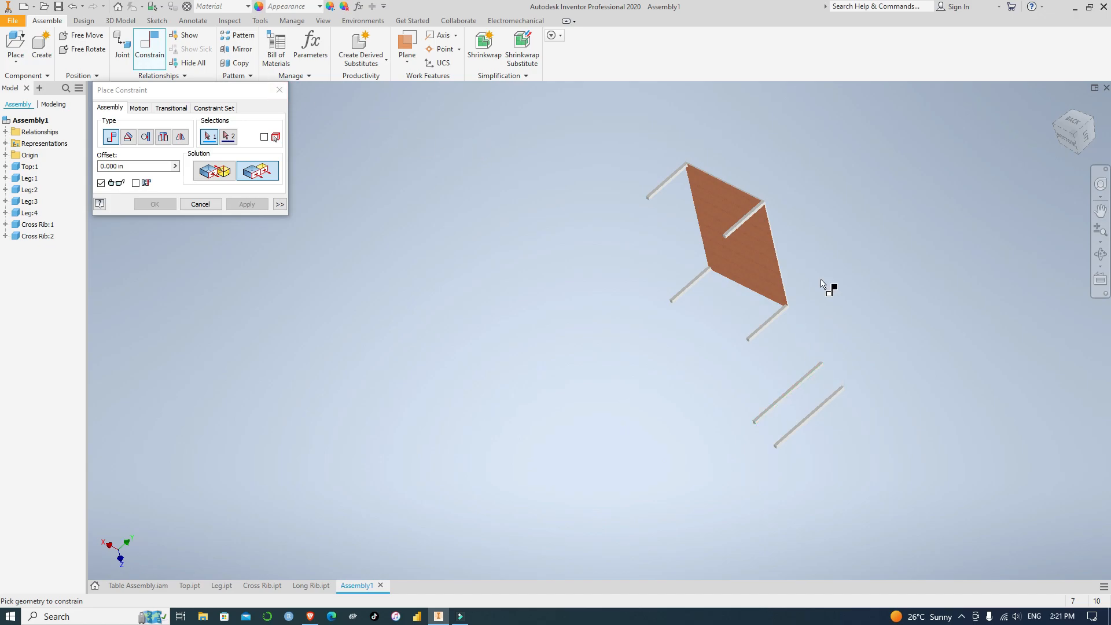
{"action": "left_click", "coordinate": [279, 90]}
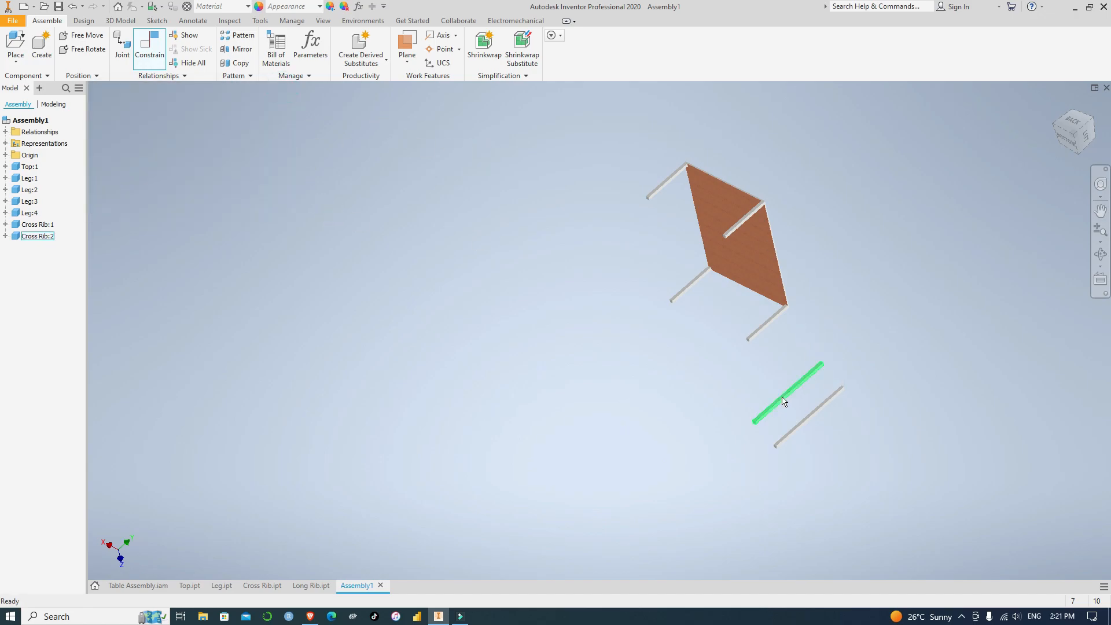
Test the constrained legs by trying to move them, and reposition Cross Rib:2 beside the table's right side
{"action": "middle_click_drag", "start_coordinate": [802, 269], "coordinate": [711, 373]}
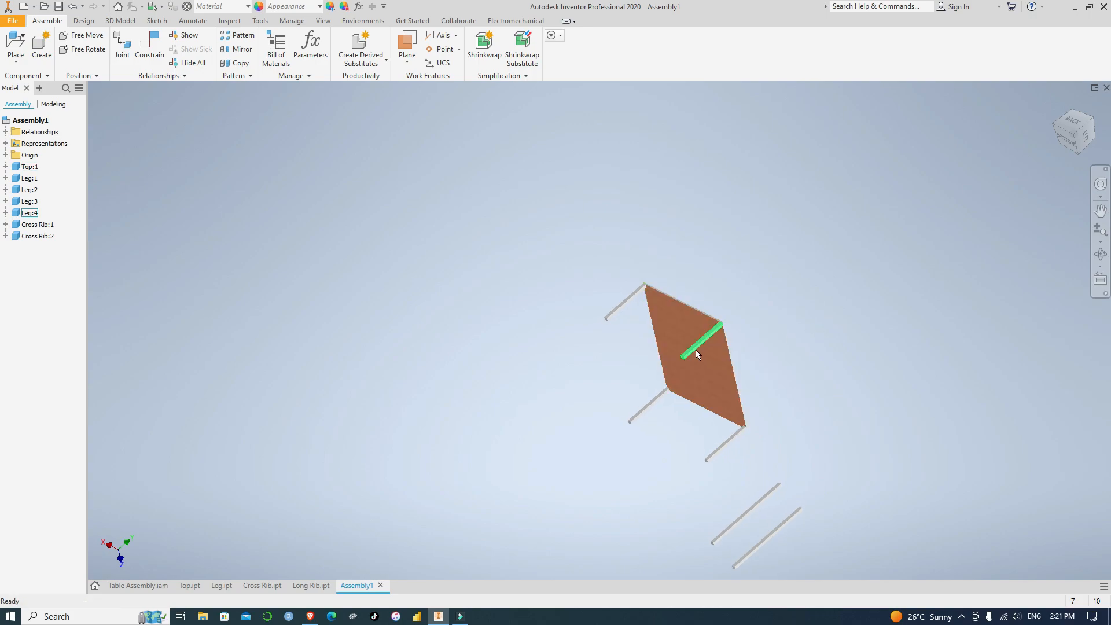
{"action": "left_click_drag", "start_coordinate": [696, 350], "coordinate": [717, 379]}
{"action": "left_click_drag", "start_coordinate": [764, 510], "coordinate": [683, 438]}
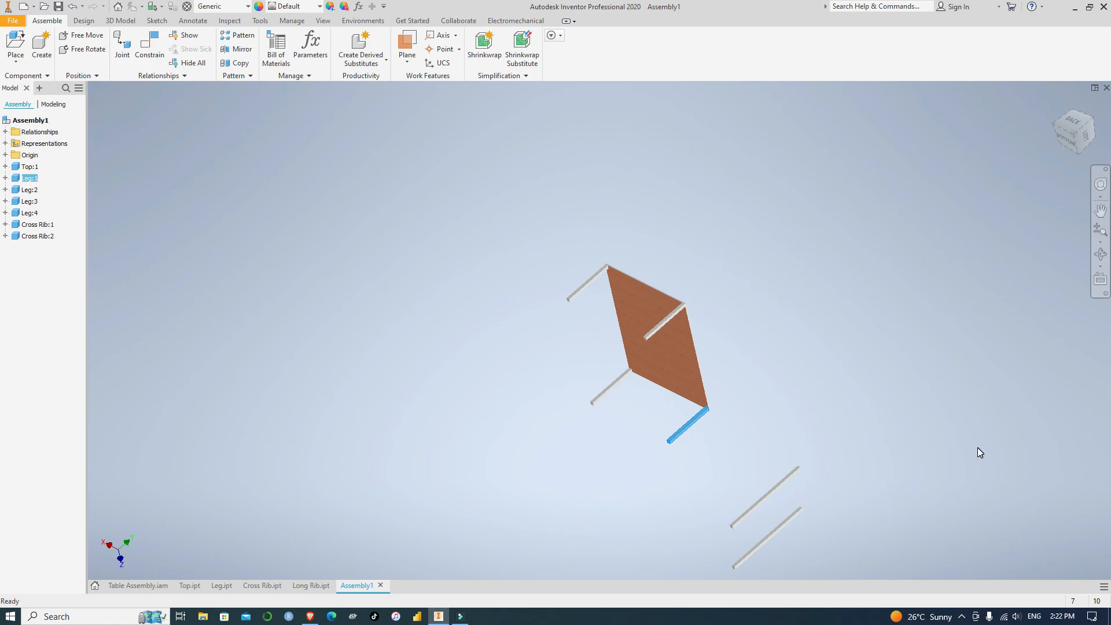
{"action": "scroll", "coordinate": [757, 363], "scroll_direction": "up", "scroll_amount": 3}
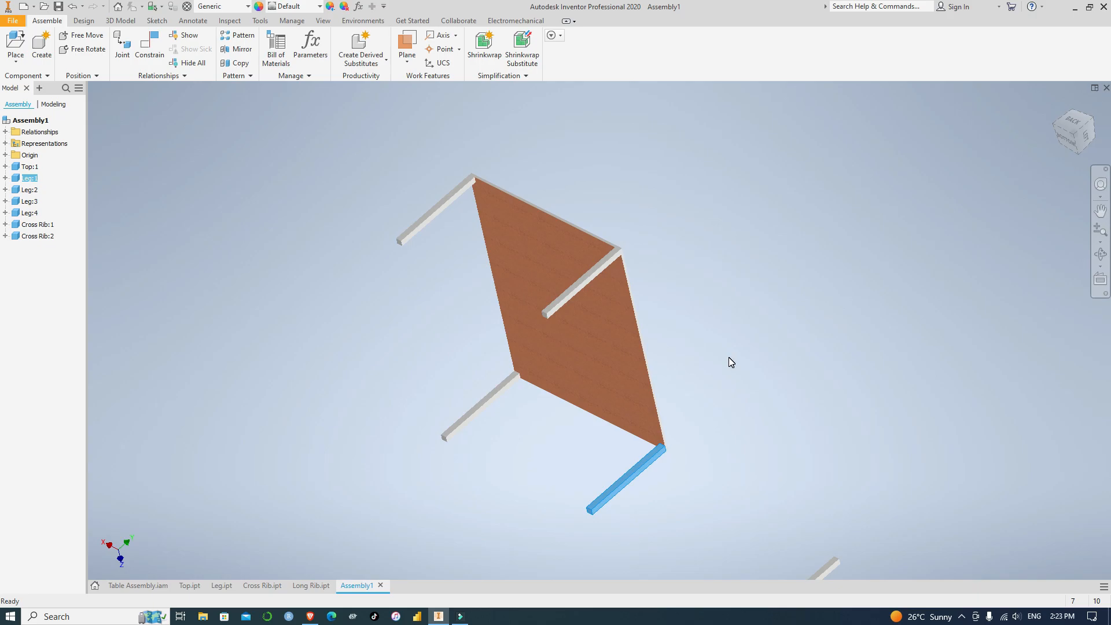
{"action": "scroll", "coordinate": [730, 361], "scroll_direction": "up", "scroll_amount": 3}
{"action": "scroll", "coordinate": [729, 362], "scroll_direction": "down", "scroll_amount": 2}
{"action": "scroll", "coordinate": [804, 422], "scroll_direction": "up", "scroll_amount": 3}
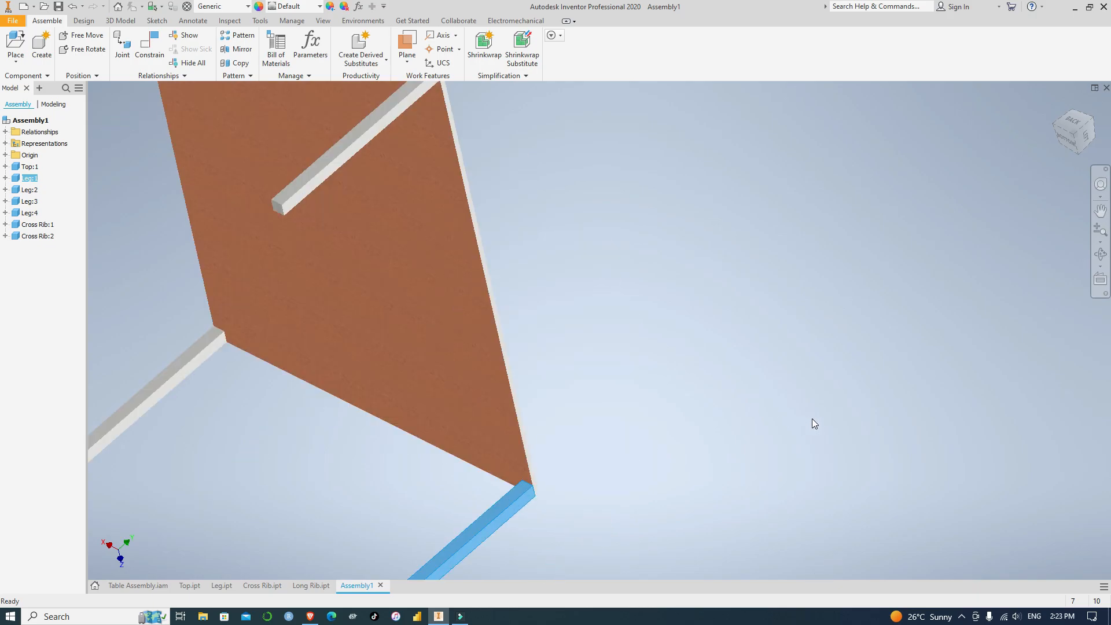
{"action": "scroll", "coordinate": [804, 422], "scroll_direction": "down", "scroll_amount": 4}
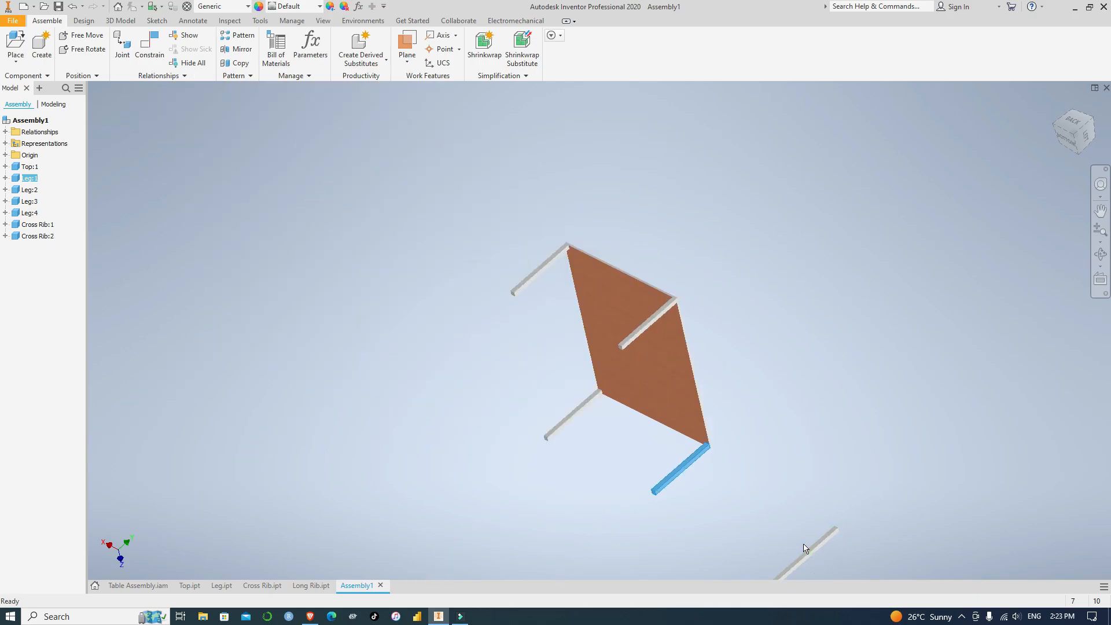
{"action": "left_click_drag", "start_coordinate": [813, 561], "coordinate": [483, 365]}
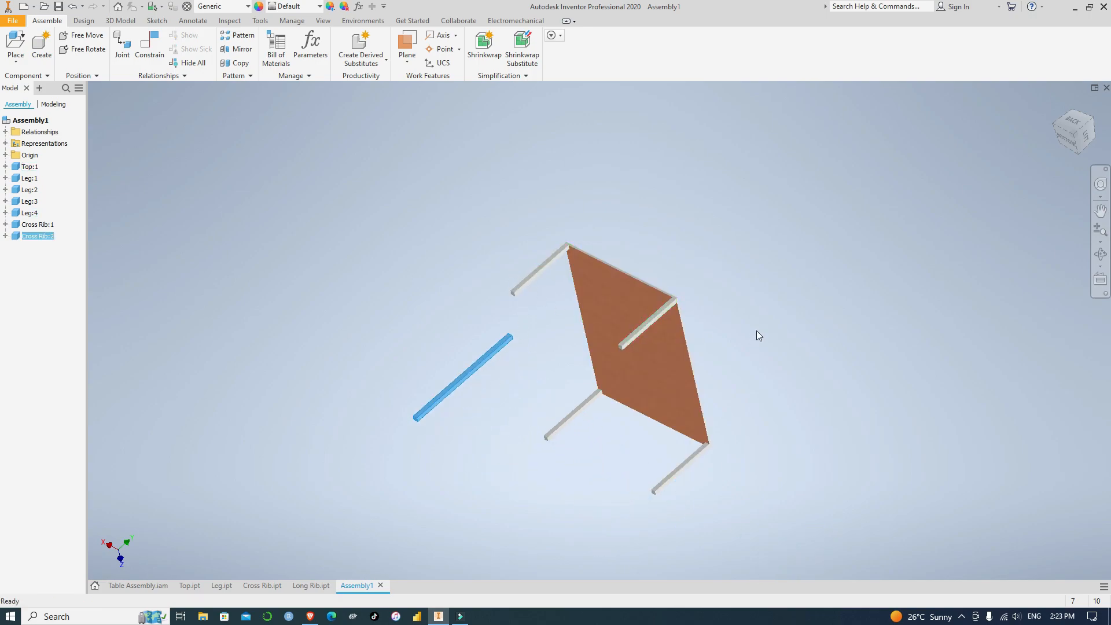
With the table shown upright, apply a Mate constraint between a cross rib's end face and the back-left leg's inner face
{"action": "left_click", "coordinate": [1092, 122]}
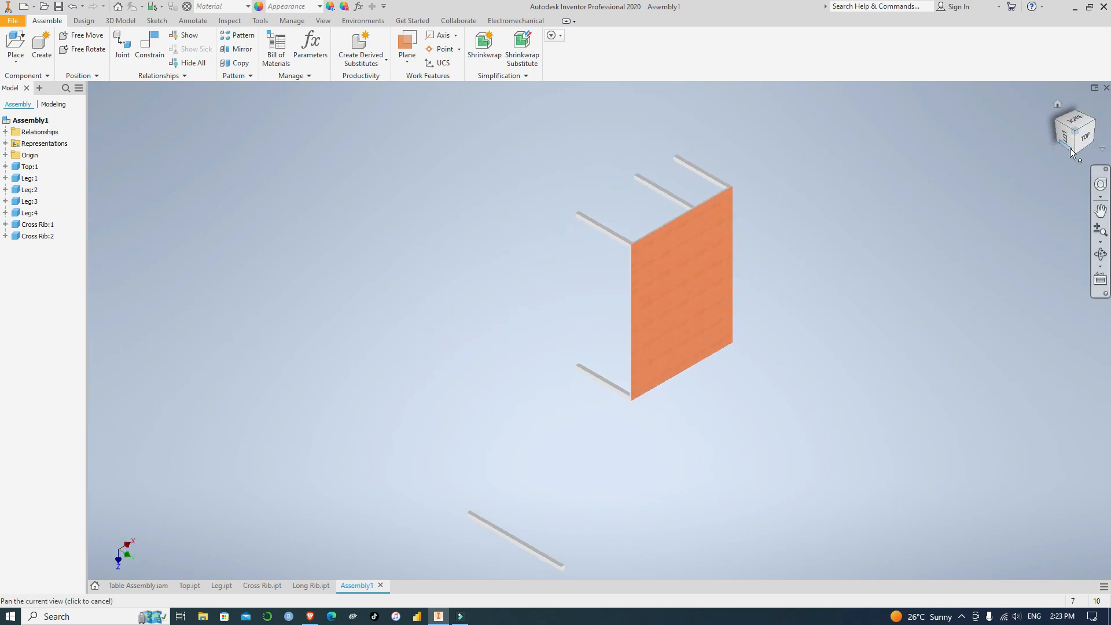
{"action": "left_click", "coordinate": [1083, 137]}
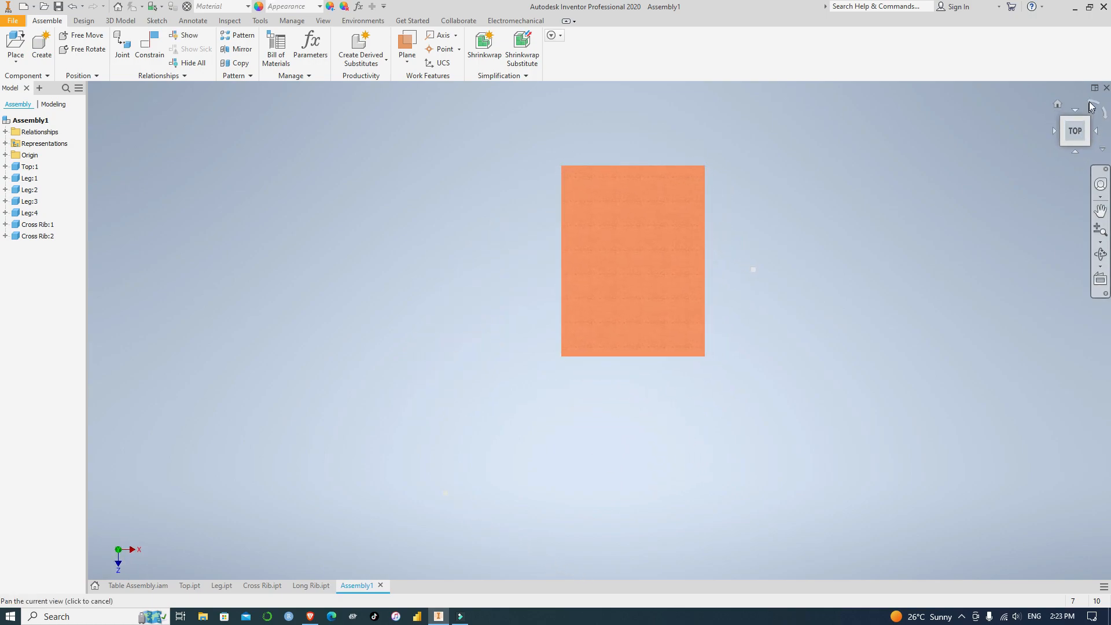
{"action": "left_click", "coordinate": [1092, 104]}
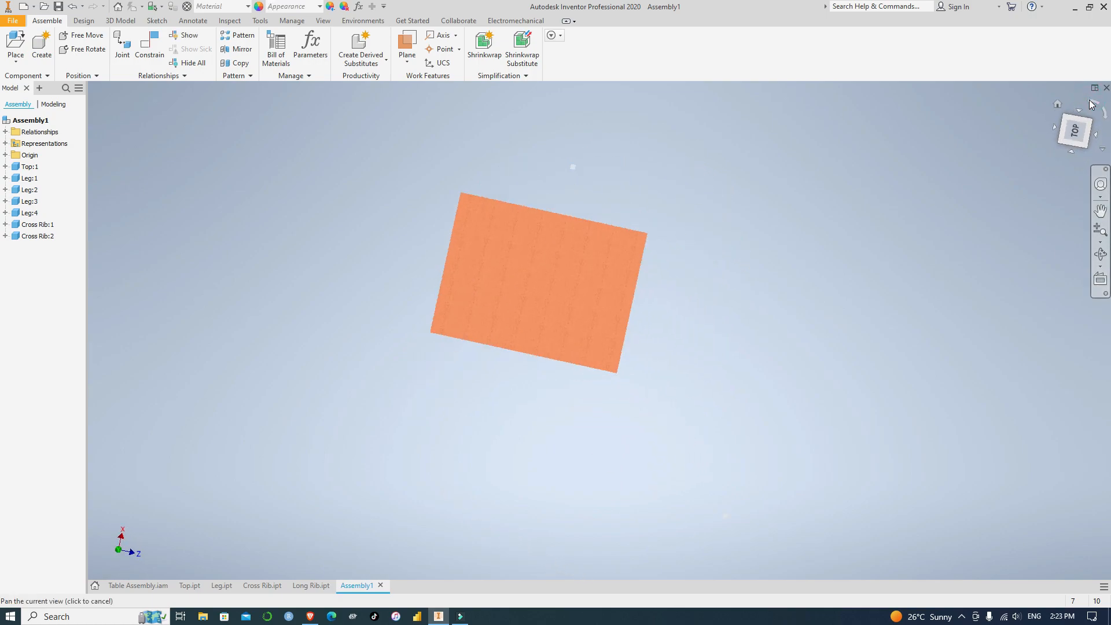
{"action": "left_click", "coordinate": [1090, 146]}
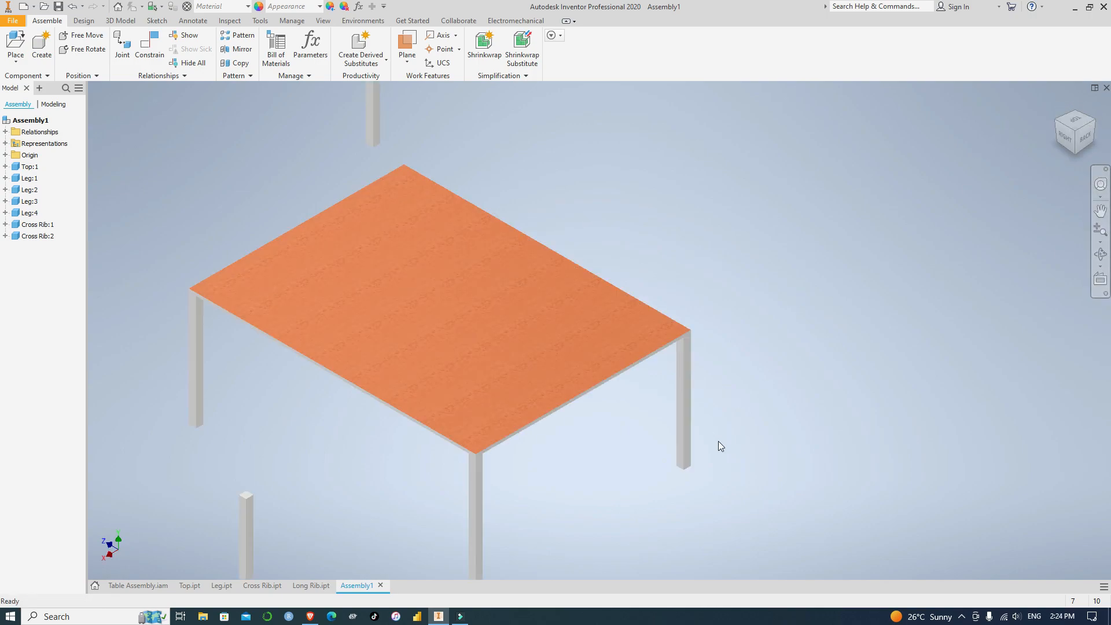
{"action": "middle_click_drag", "start_coordinate": [661, 482], "coordinate": [799, 385]}
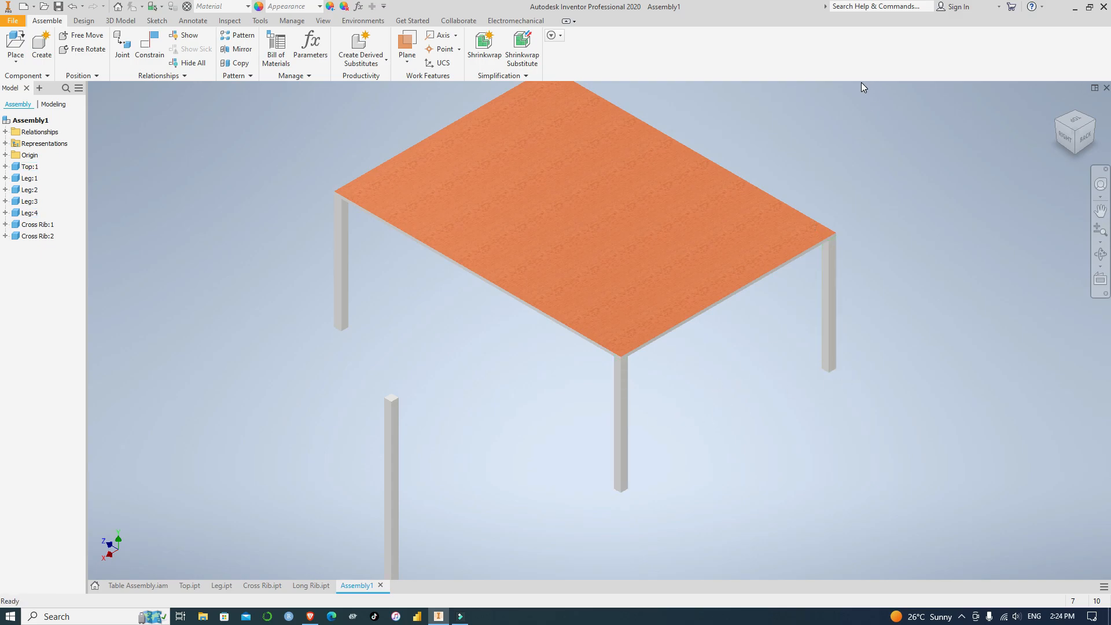
{"action": "left_click", "coordinate": [150, 47]}
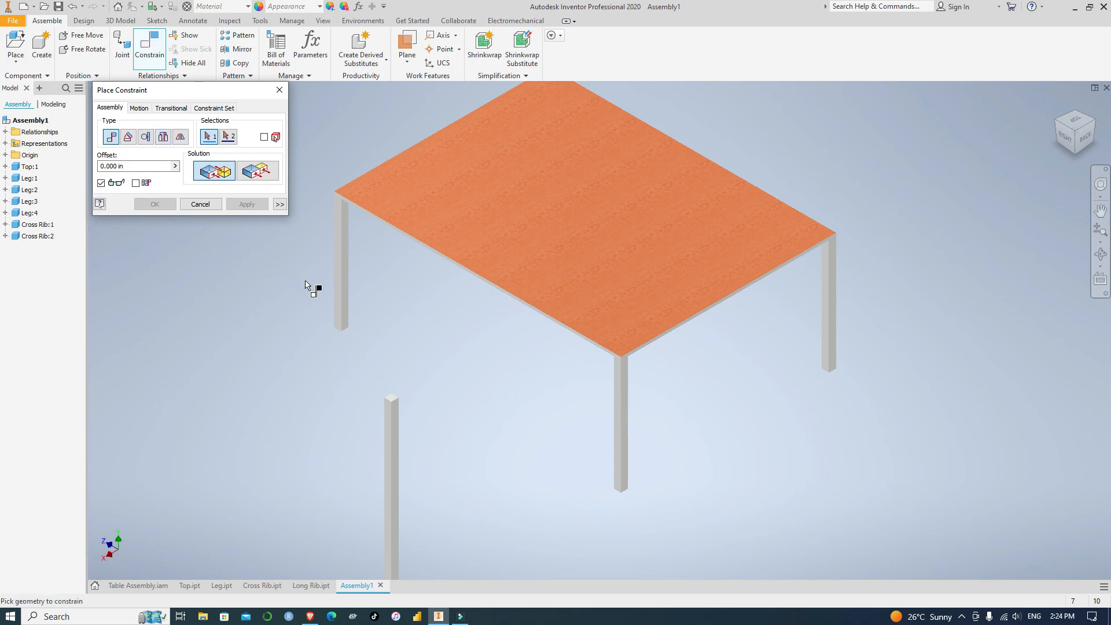
{"action": "scroll", "coordinate": [403, 399], "scroll_direction": "up", "scroll_amount": 3}
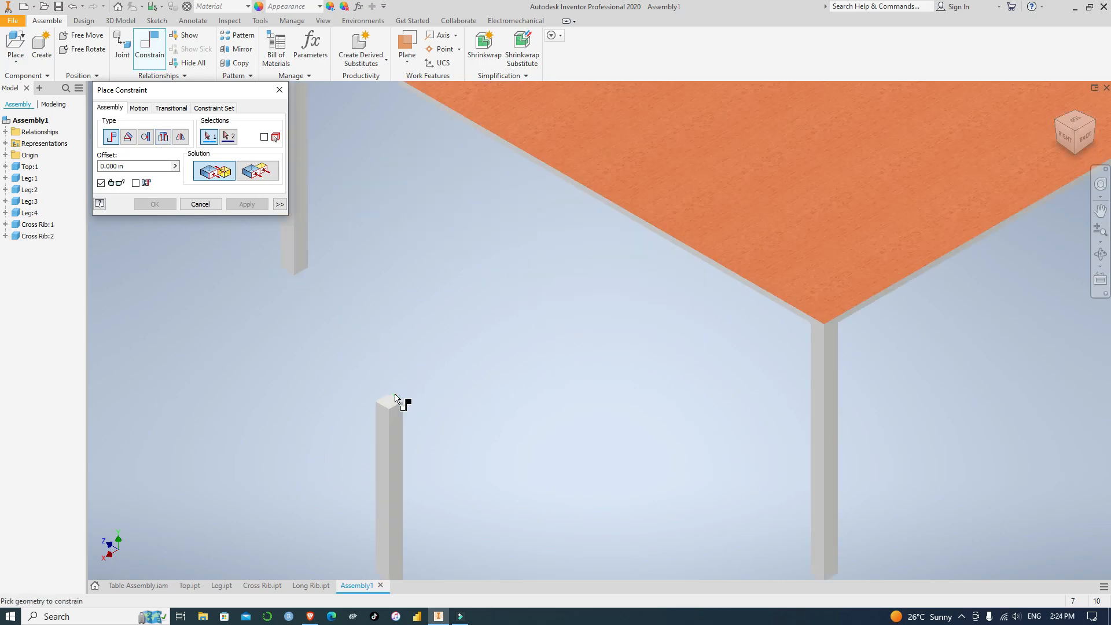
{"action": "left_click", "coordinate": [392, 405]}
{"action": "scroll", "coordinate": [476, 397], "scroll_direction": "down", "scroll_amount": 2}
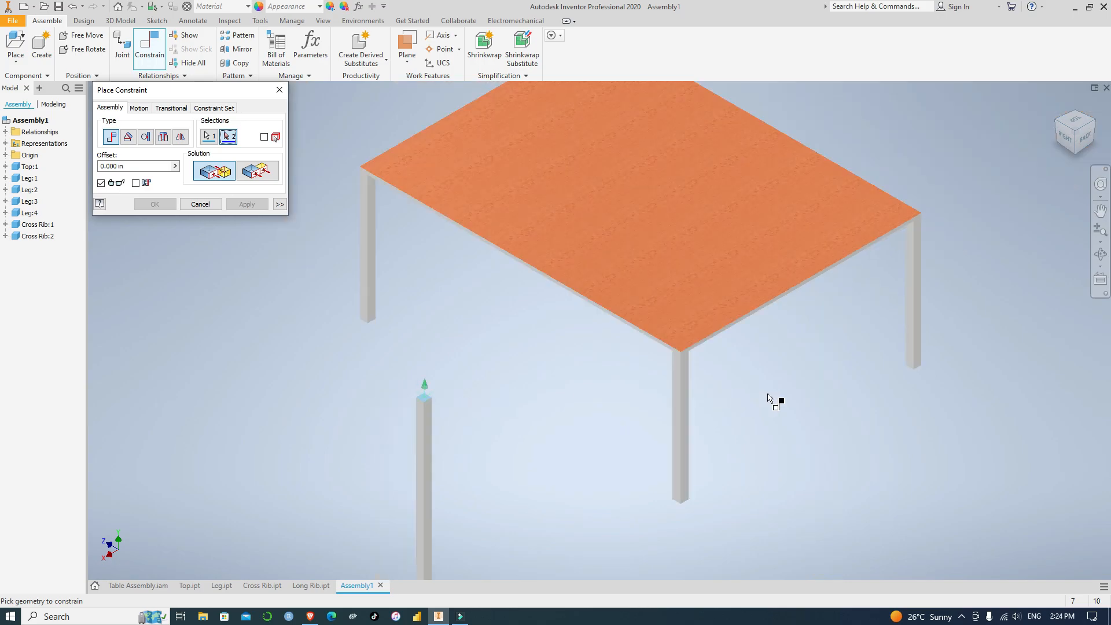
{"action": "middle_click_drag", "start_coordinate": [846, 384], "coordinate": [747, 404]}
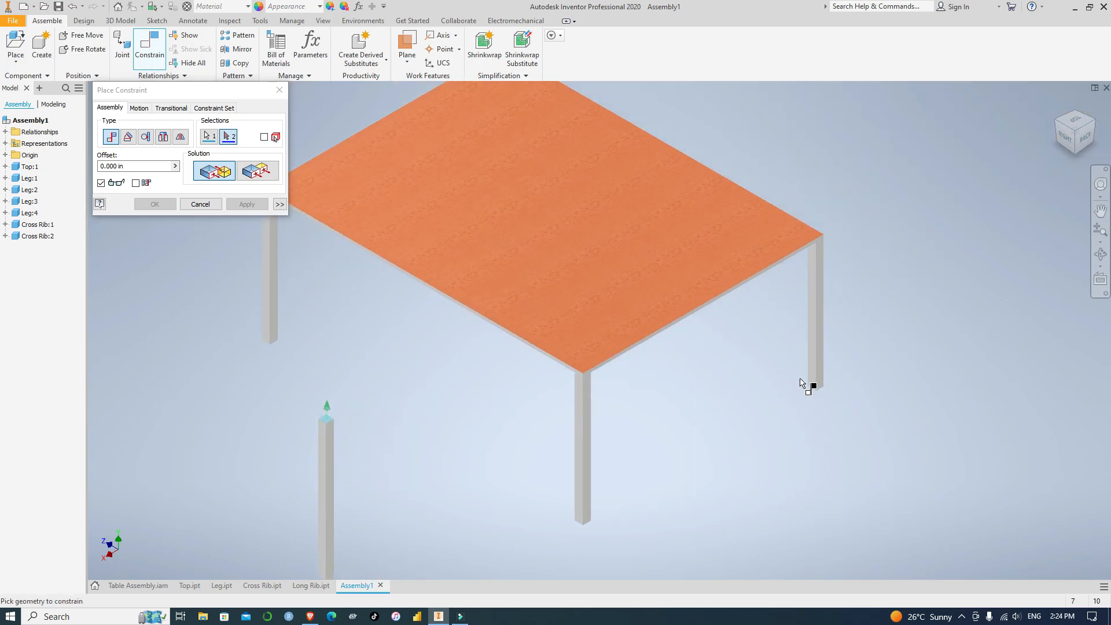
{"action": "scroll", "coordinate": [808, 377], "scroll_direction": "up", "scroll_amount": 3}
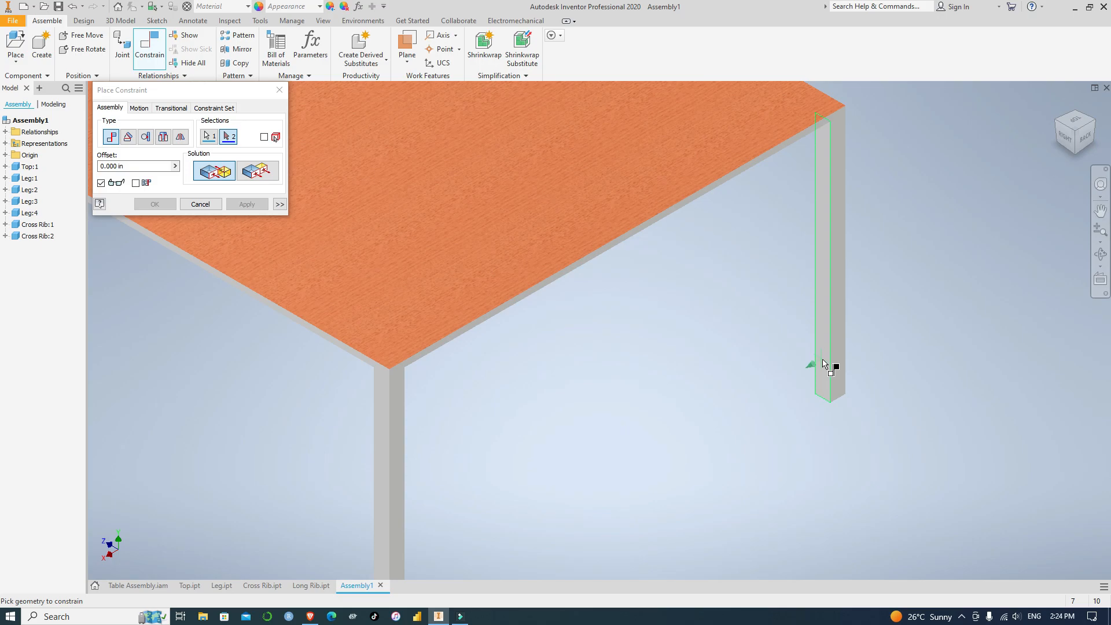
{"action": "left_click", "coordinate": [824, 364]}
{"action": "scroll", "coordinate": [752, 457], "scroll_direction": "down", "scroll_amount": 5}
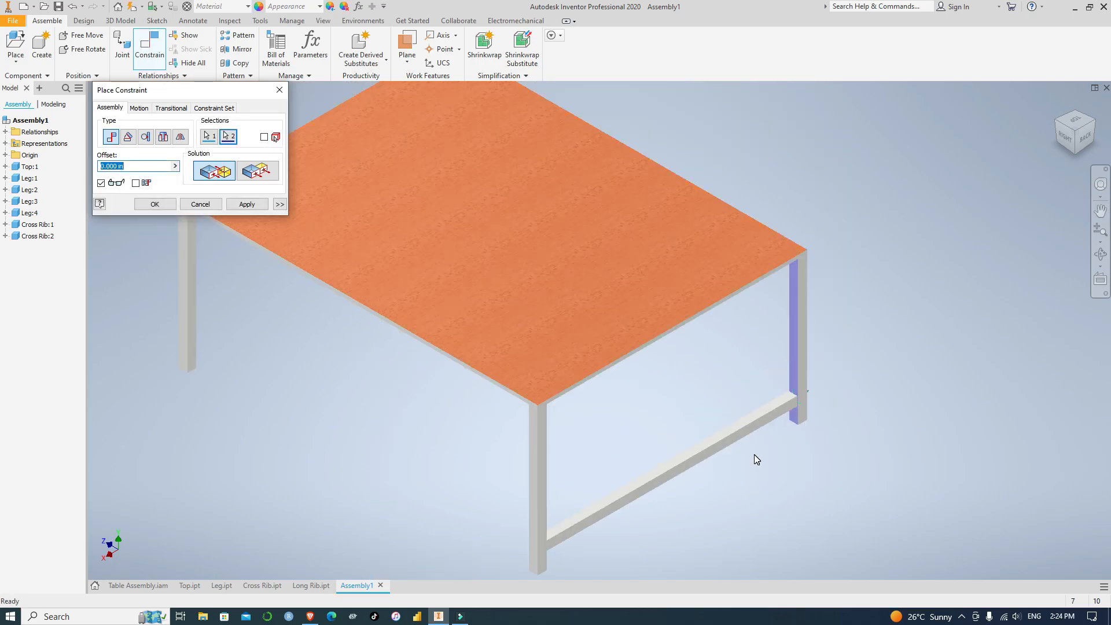
{"action": "scroll", "coordinate": [755, 454], "scroll_direction": "up", "scroll_amount": 5}
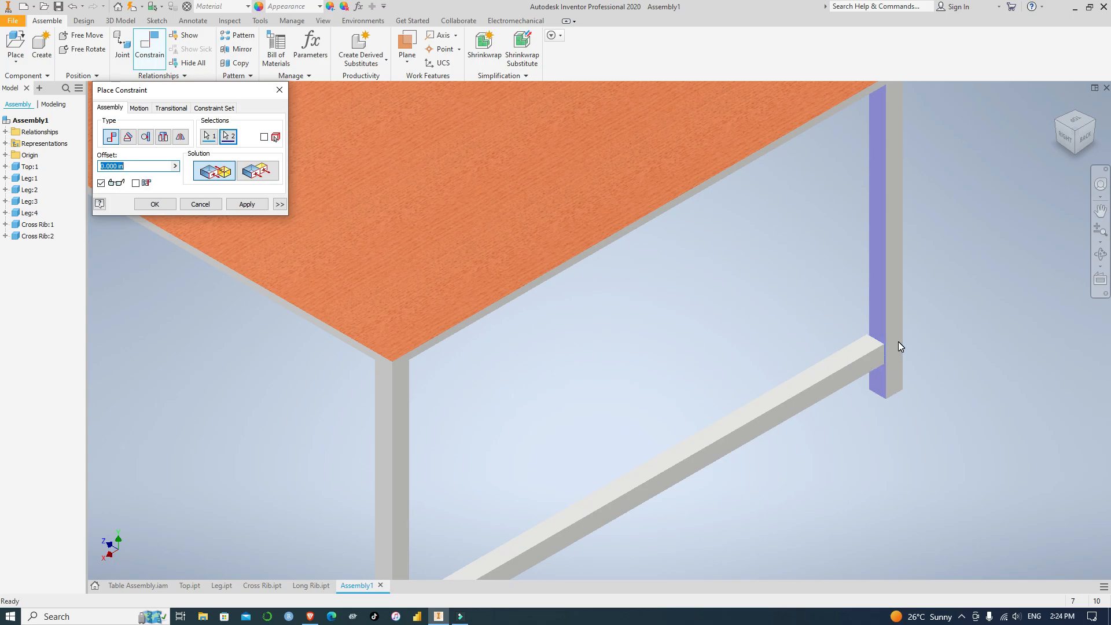
{"action": "left_click", "coordinate": [246, 205]}
Constrain the cross rib's outer side face flush with the back-left leg's back face
{"action": "left_click", "coordinate": [264, 172]}
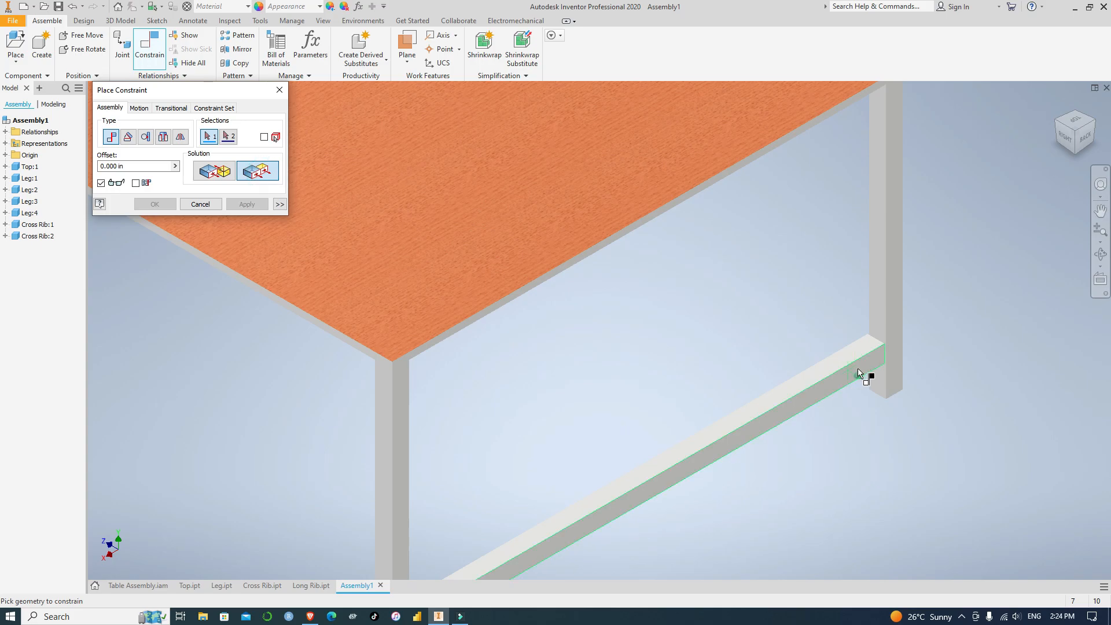
{"action": "scroll", "coordinate": [857, 374], "scroll_direction": "down", "scroll_amount": 2}
{"action": "left_click", "coordinate": [890, 360]}
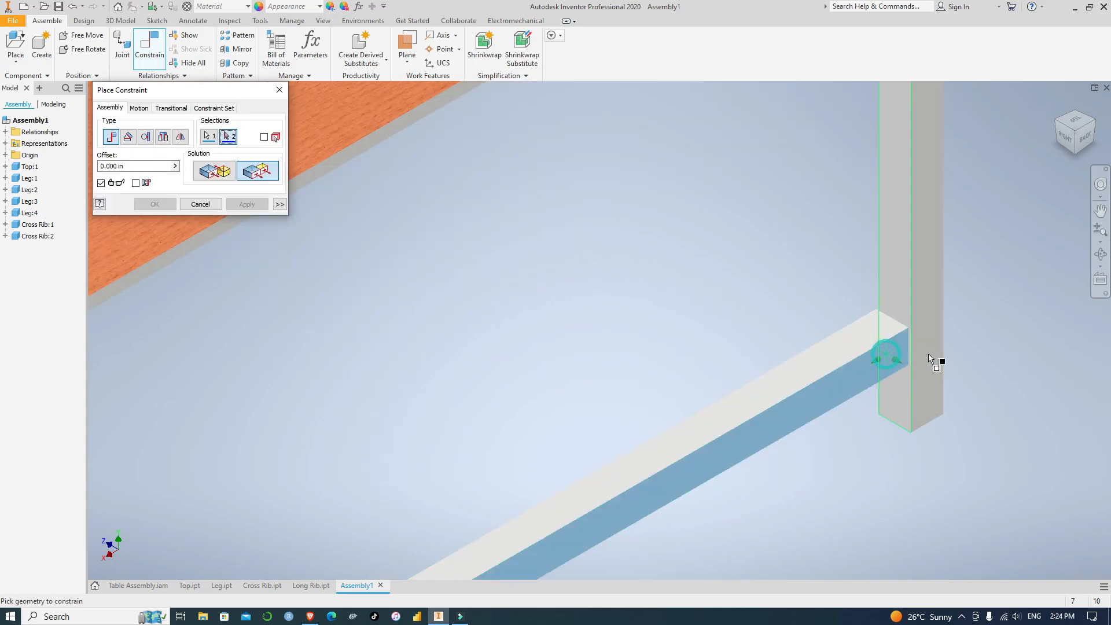
{"action": "left_click", "coordinate": [928, 342]}
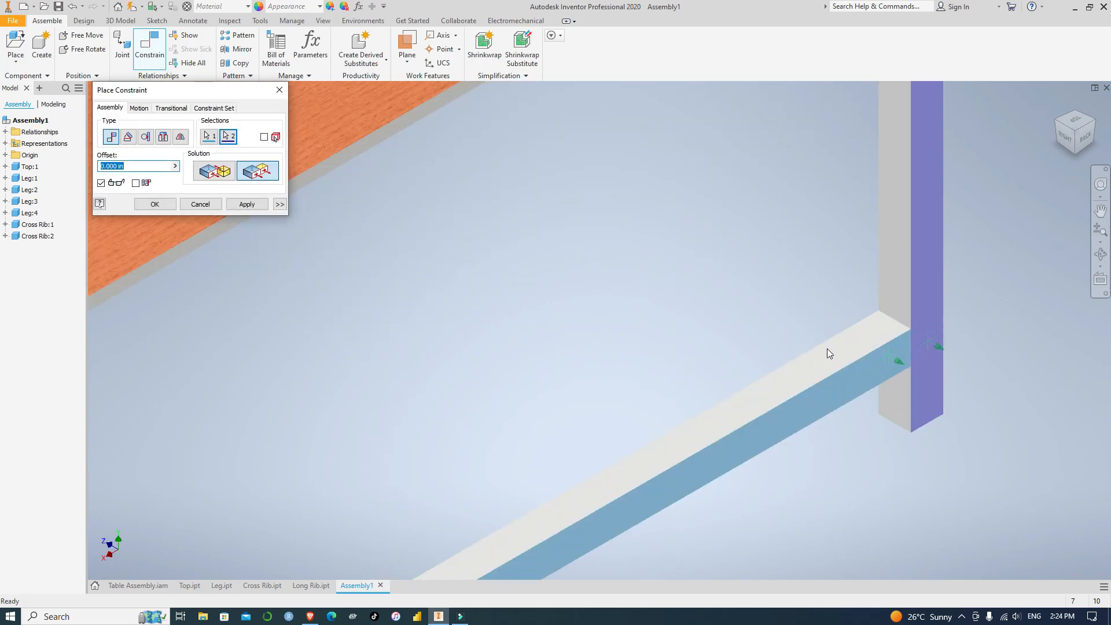
{"action": "scroll", "coordinate": [689, 363], "scroll_direction": "up", "scroll_amount": 3}
{"action": "scroll", "coordinate": [709, 385], "scroll_direction": "up", "scroll_amount": 1}
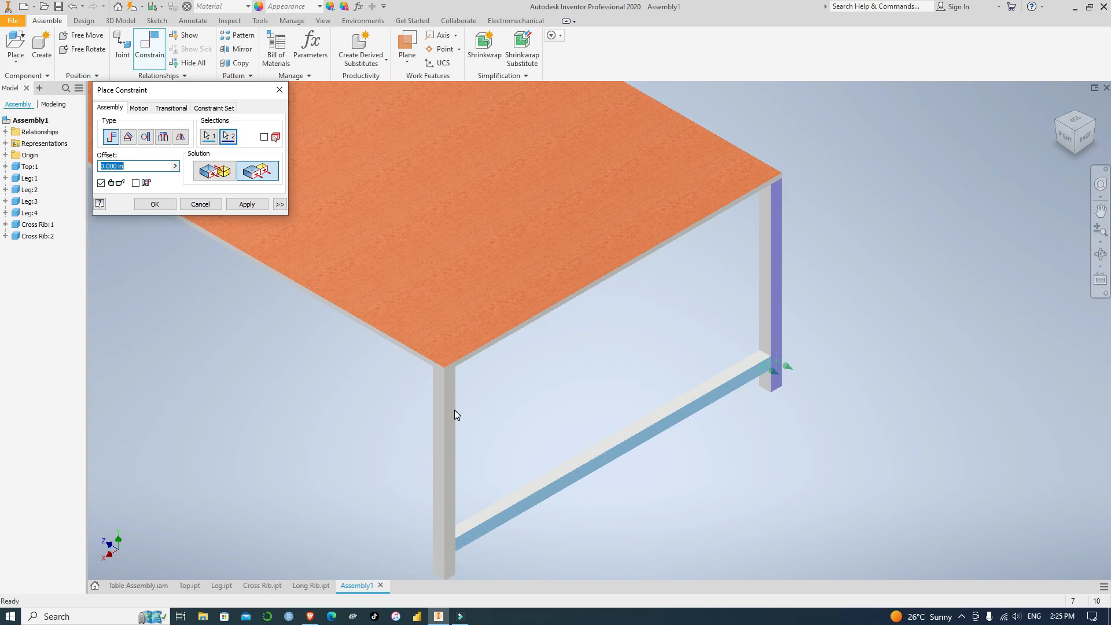
Apply the pending Flush constraint between the cross rib's outer side face and the back-left leg's back face
{"action": "left_click", "coordinate": [258, 206]}
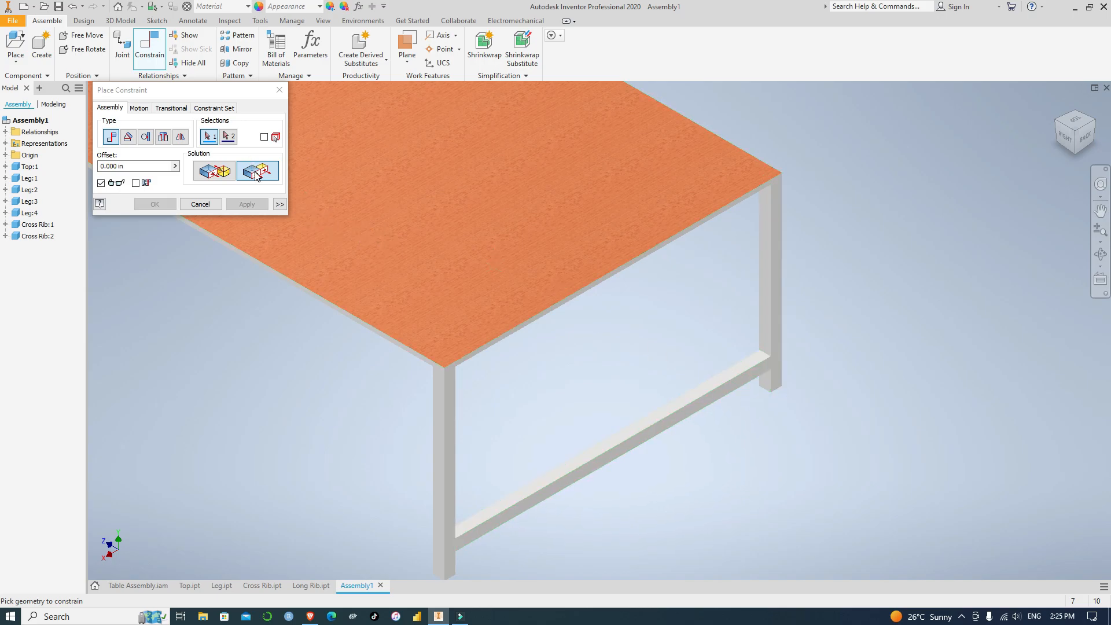
{"action": "scroll", "coordinate": [745, 386], "scroll_direction": "up", "scroll_amount": 5}
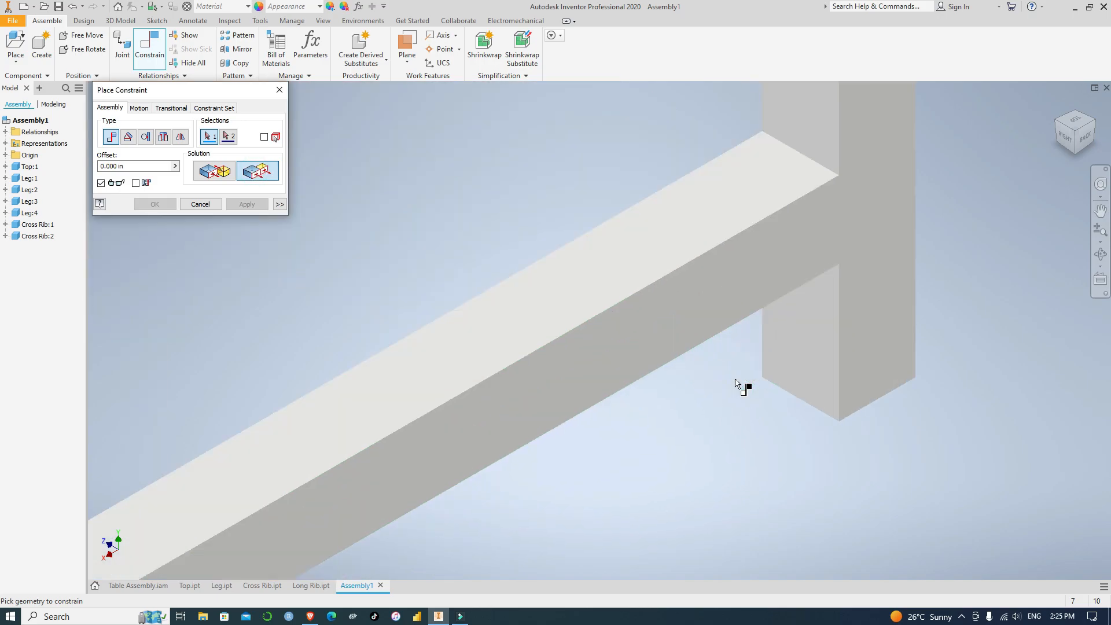
{"action": "left_click", "coordinate": [1076, 152]}
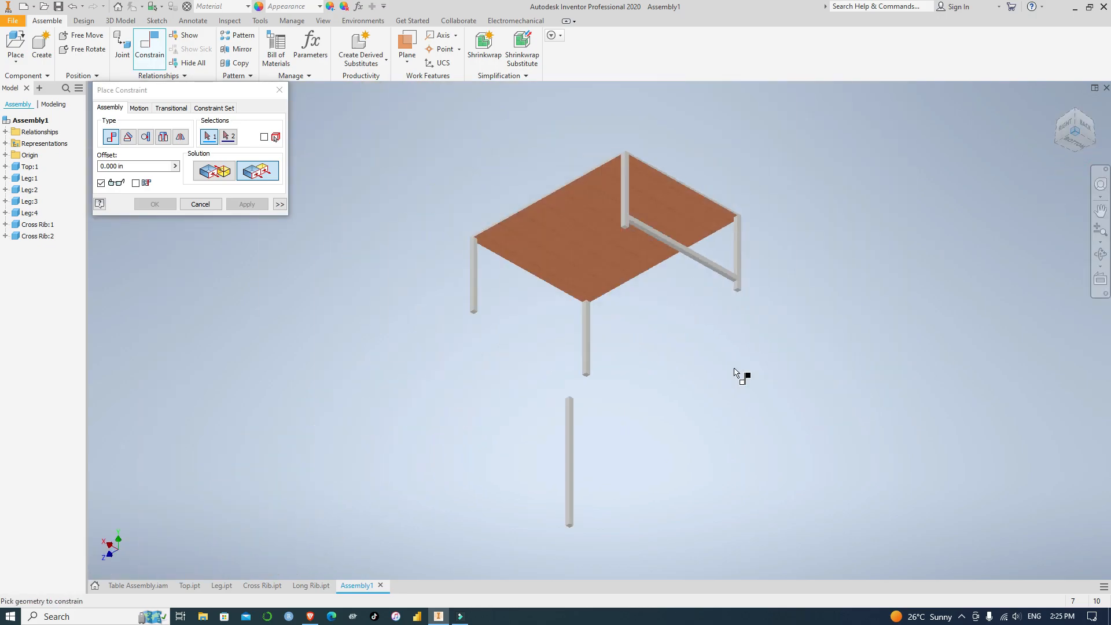
{"action": "scroll", "coordinate": [735, 373], "scroll_direction": "up", "scroll_amount": 5}
{"action": "left_click", "coordinate": [680, 152]}
{"action": "left_click", "coordinate": [704, 185]}
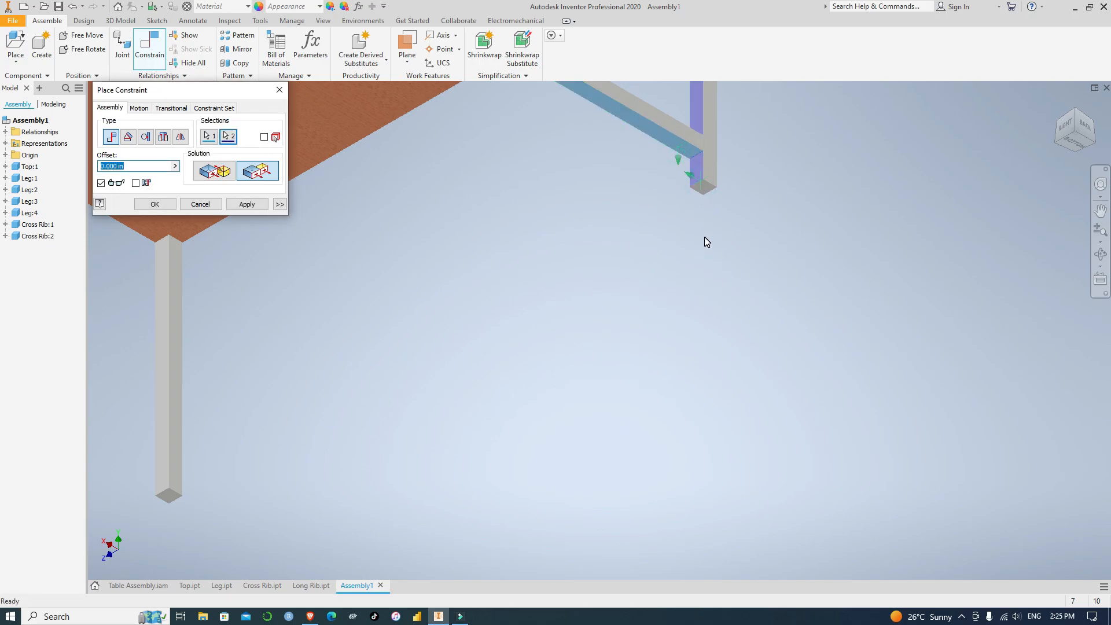
{"action": "scroll", "coordinate": [704, 190], "scroll_direction": "down", "scroll_amount": 3}
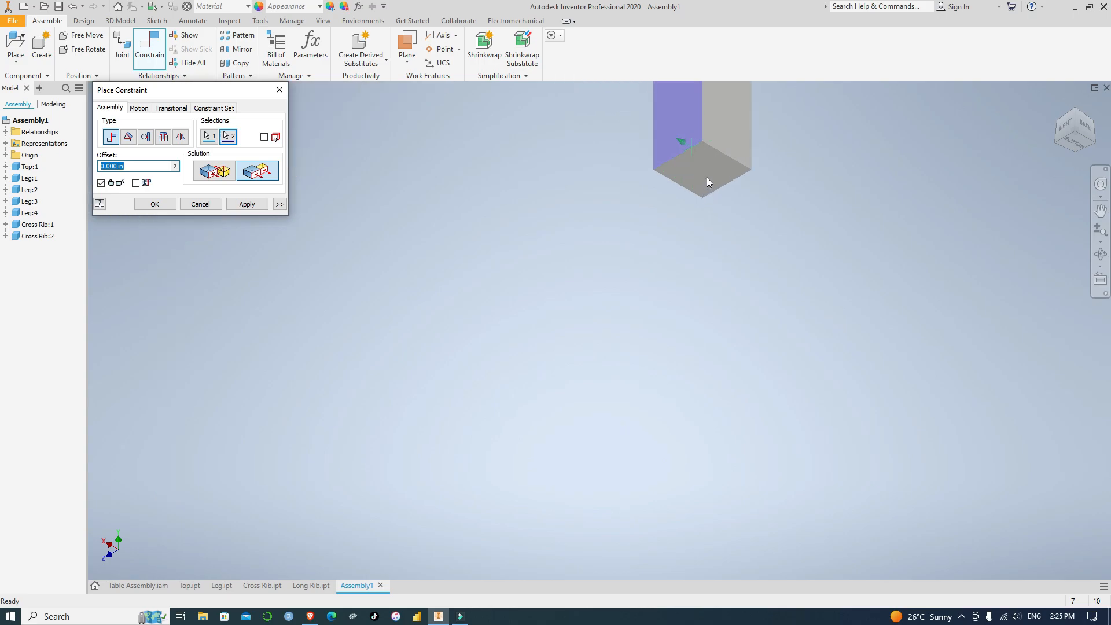
{"action": "left_click", "coordinate": [209, 203]}
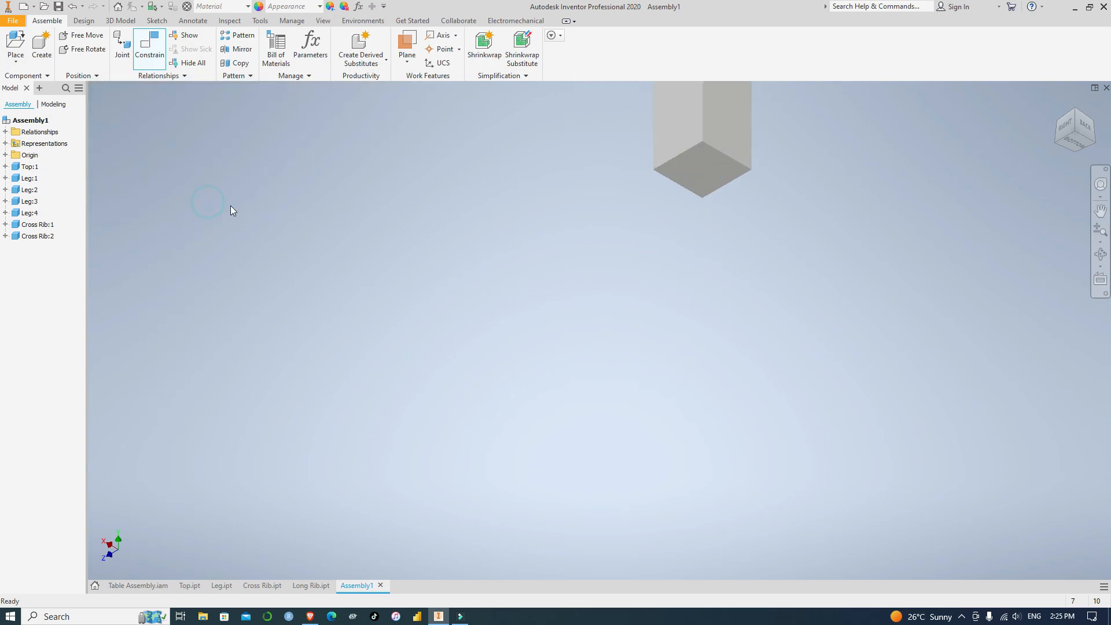
Constrain the back cross rib's underside flush with the back-left leg's bottom face at a 10 in offset
{"action": "scroll", "coordinate": [218, 154], "scroll_direction": "up", "scroll_amount": 3}
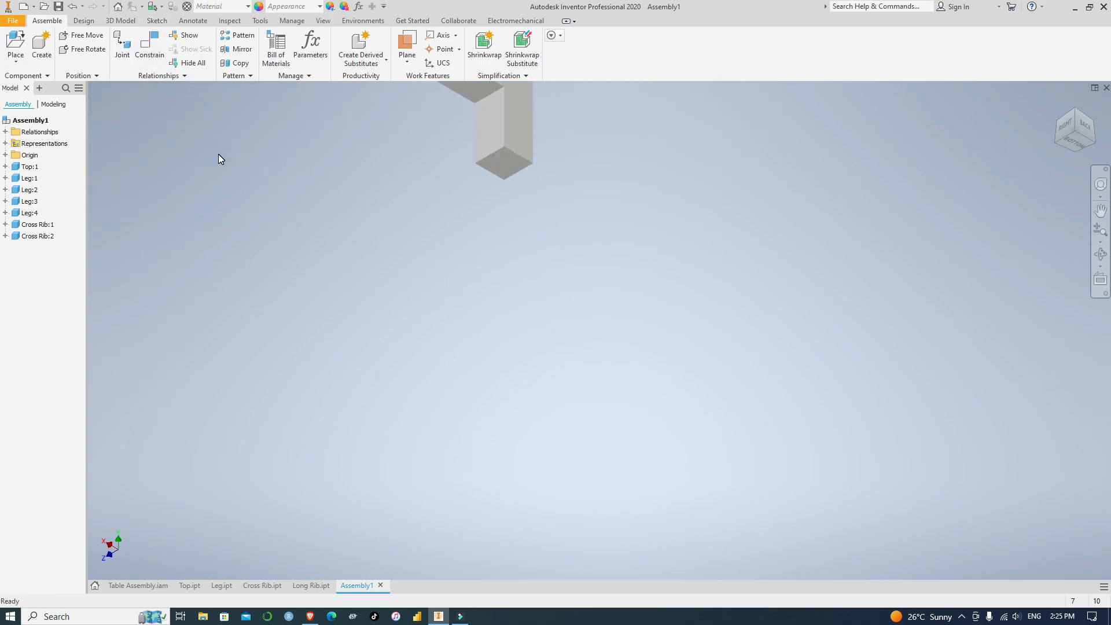
{"action": "middle_click_drag", "start_coordinate": [631, 196], "coordinate": [842, 417]}
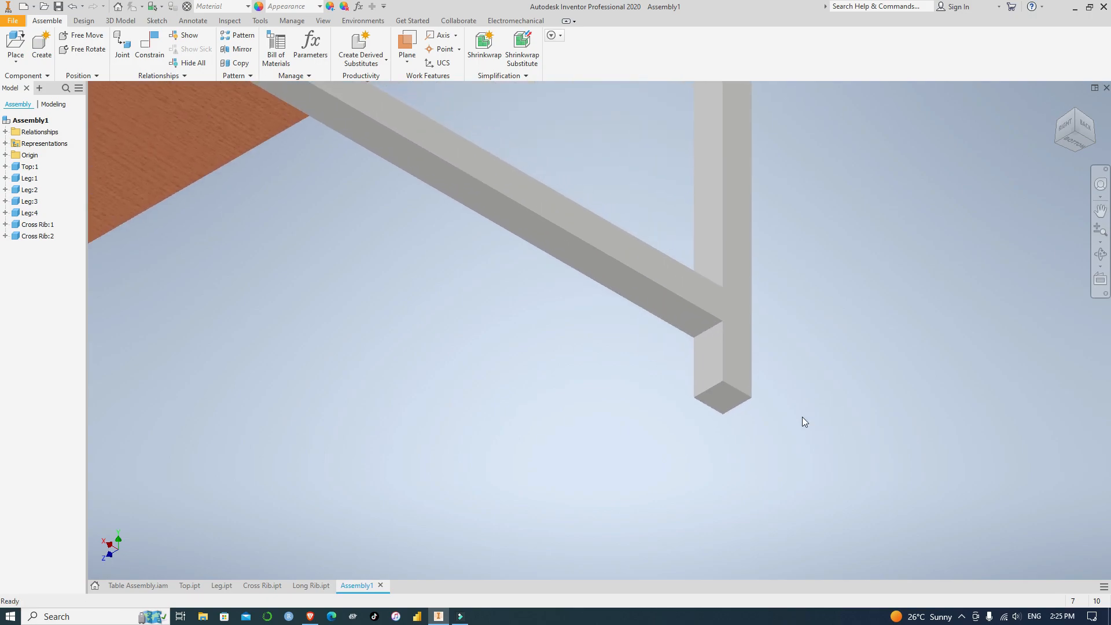
{"action": "left_click", "coordinate": [149, 45]}
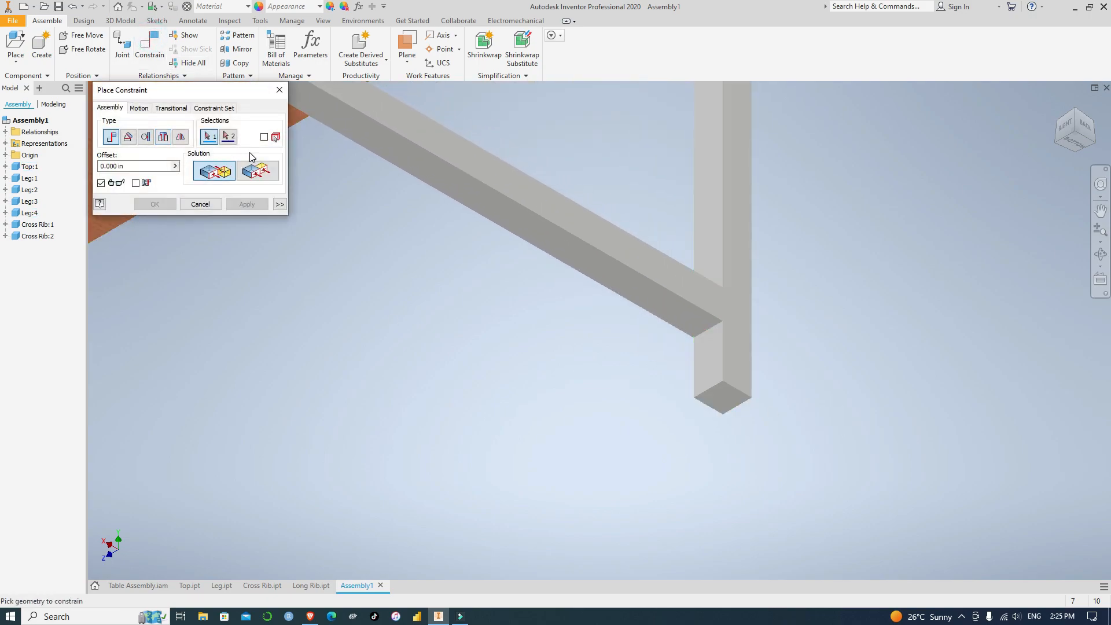
{"action": "left_click", "coordinate": [687, 320]}
{"action": "left_click", "coordinate": [276, 171]}
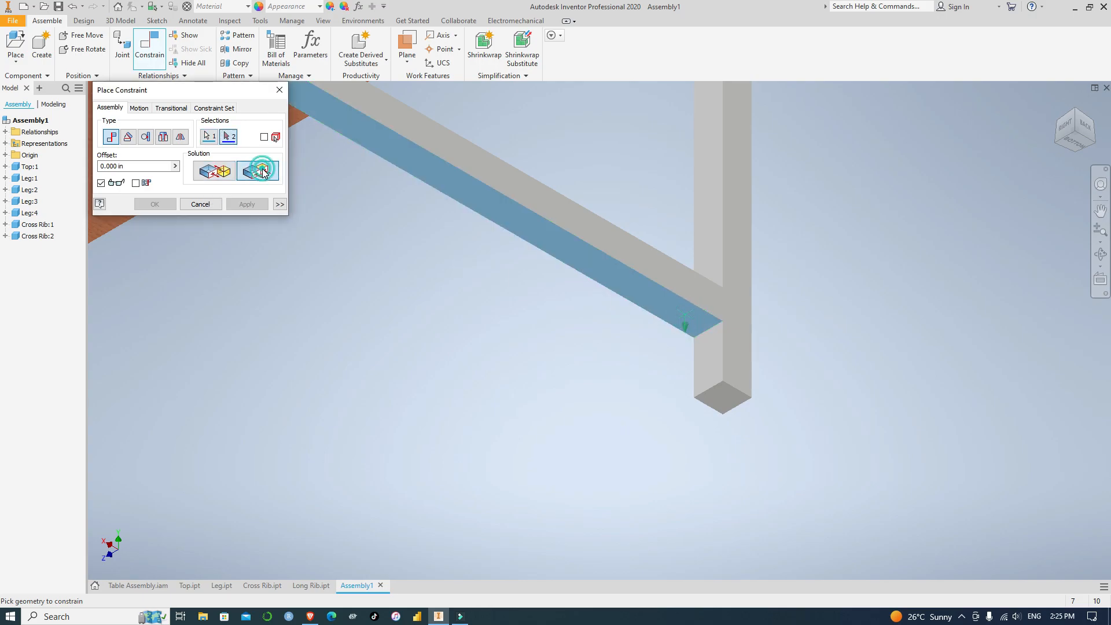
{"action": "left_click", "coordinate": [722, 403]}
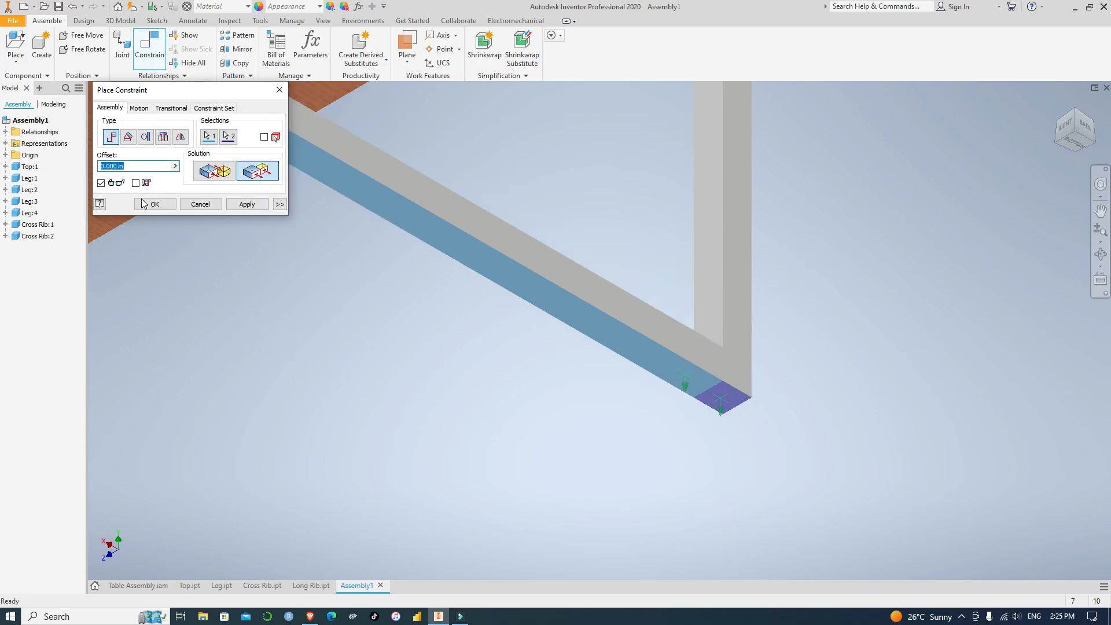
{"action": "left_click", "coordinate": [101, 166]}
{"action": "type", "text": "15"}
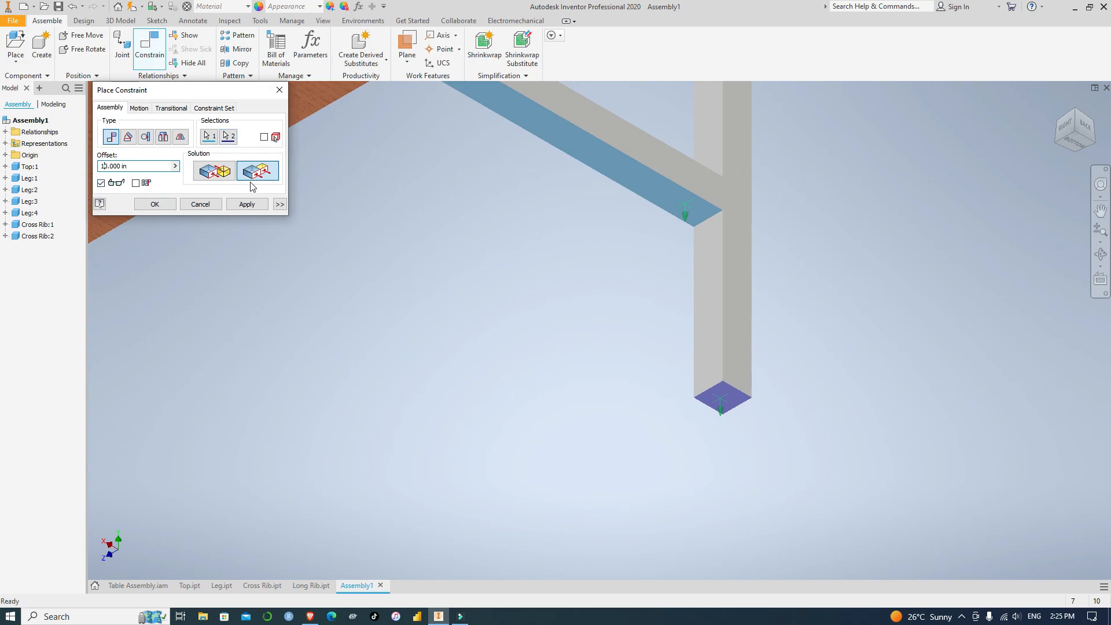
{"action": "left_click", "coordinate": [248, 205]}
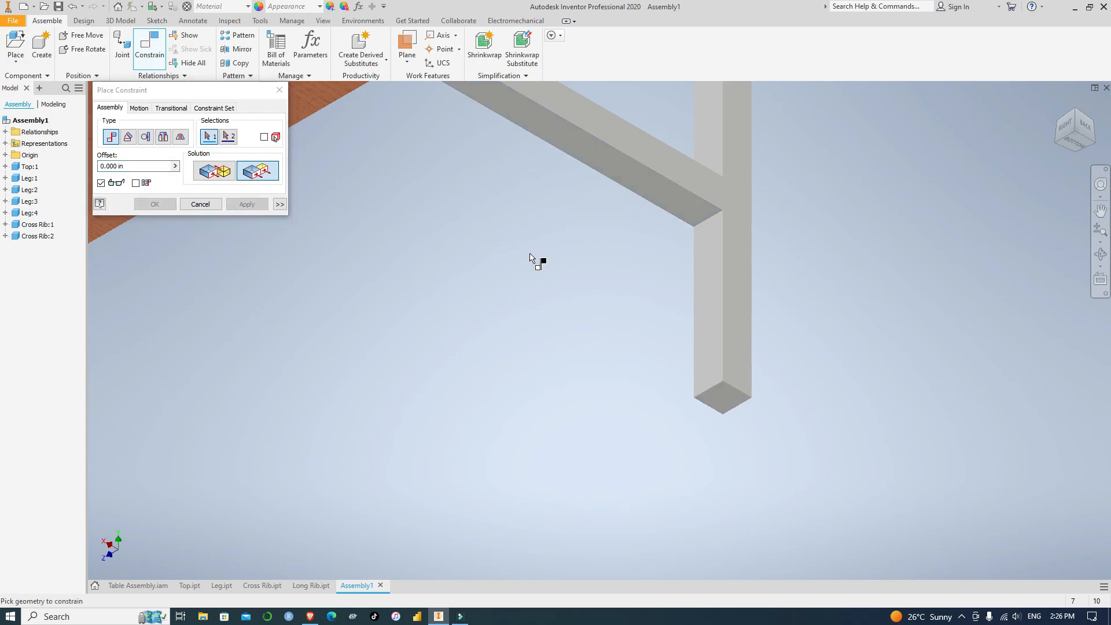
Constrain the loose cross rib's upper end face flush with the front-left leg's inner face
{"action": "scroll", "coordinate": [533, 261], "scroll_direction": "up", "scroll_amount": 5}
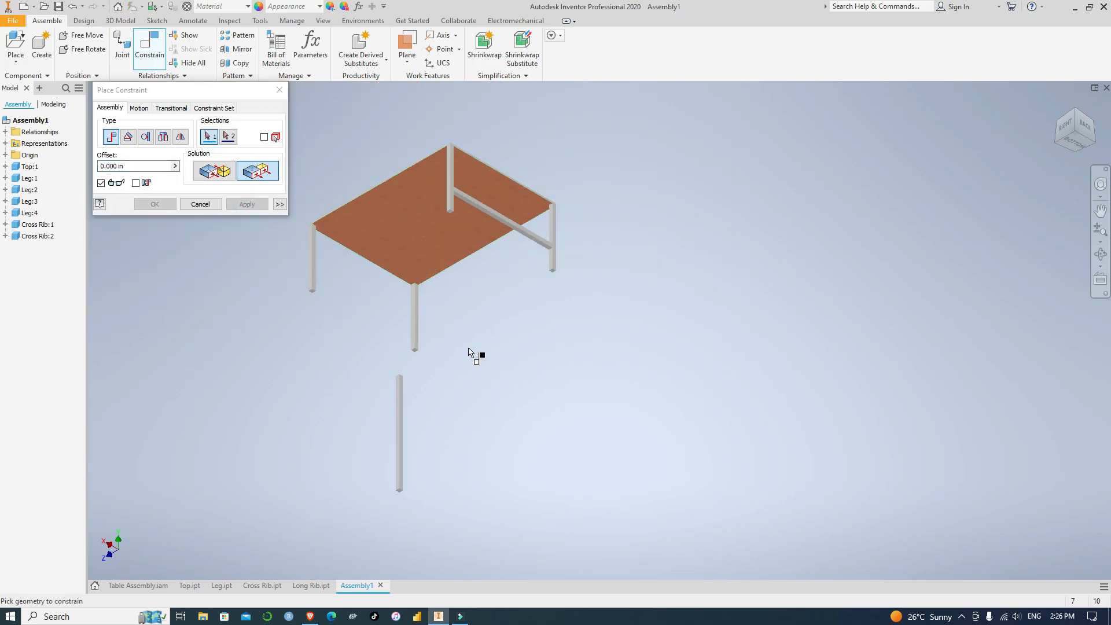
{"action": "left_click", "coordinate": [1055, 143]}
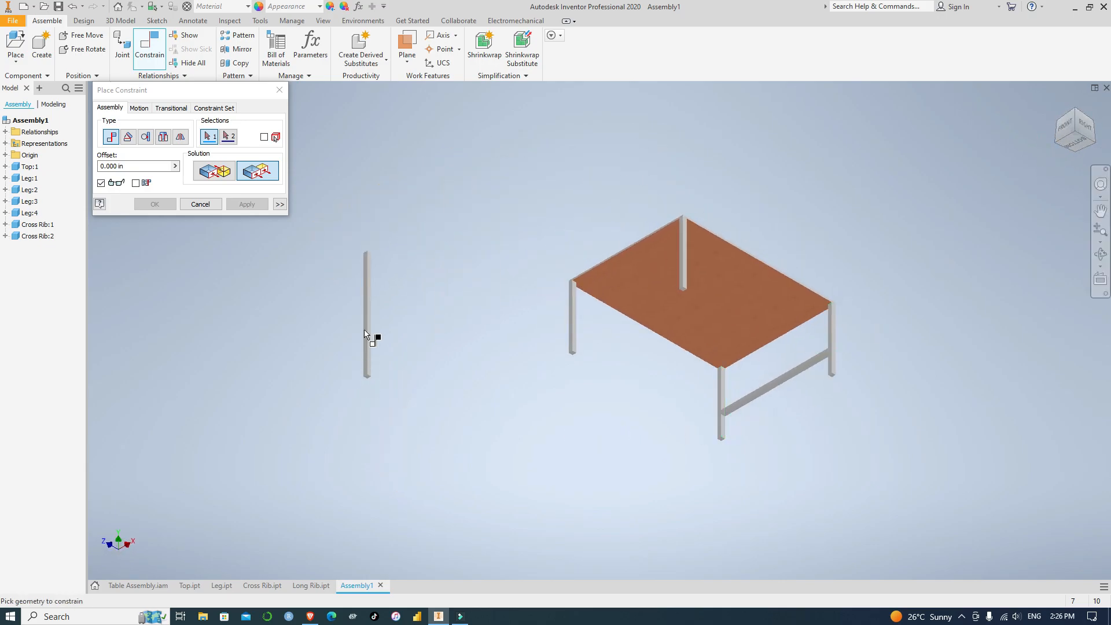
{"action": "scroll", "coordinate": [390, 266], "scroll_direction": "down", "scroll_amount": 5}
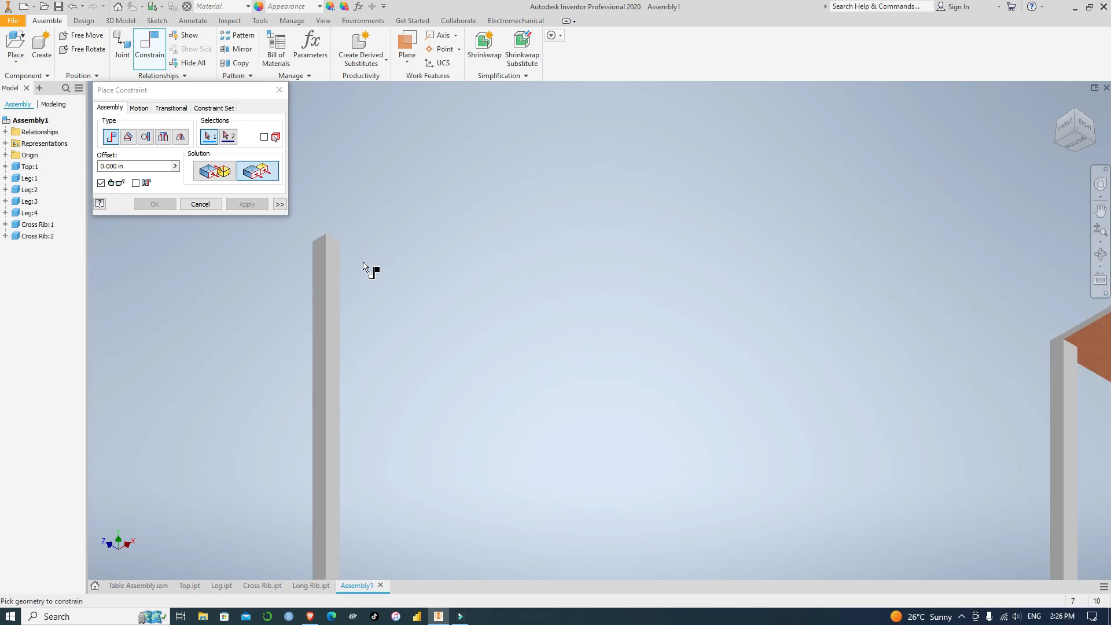
{"action": "scroll", "coordinate": [347, 236], "scroll_direction": "down", "scroll_amount": 3}
{"action": "scroll", "coordinate": [347, 236], "scroll_direction": "up", "scroll_amount": 2}
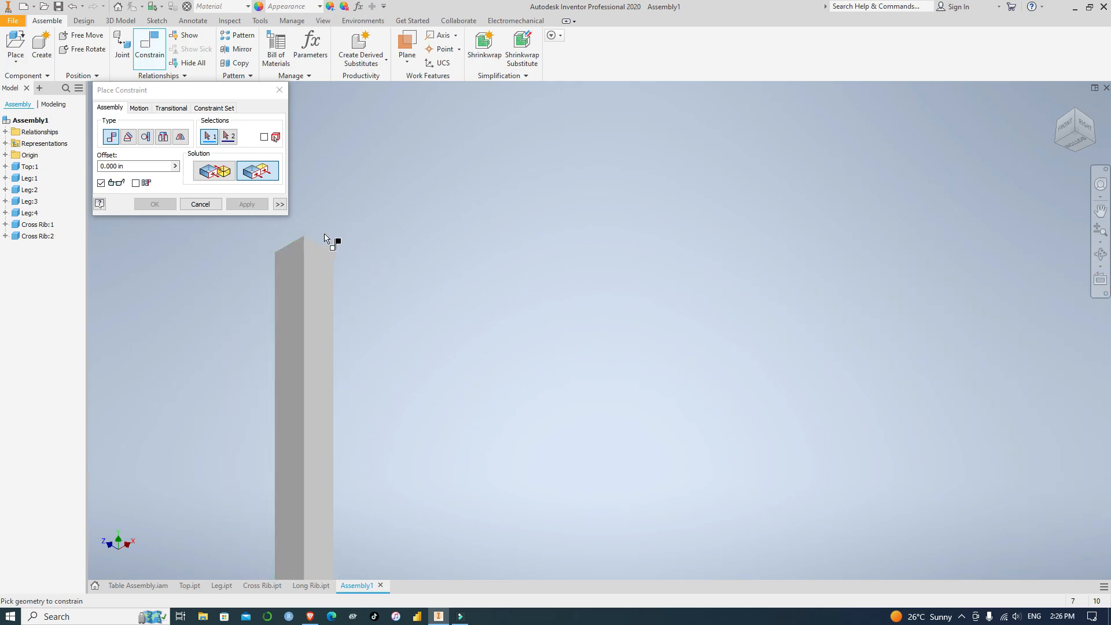
{"action": "left_click", "coordinate": [1078, 114]}
{"action": "scroll", "coordinate": [350, 293], "scroll_direction": "down", "scroll_amount": 5}
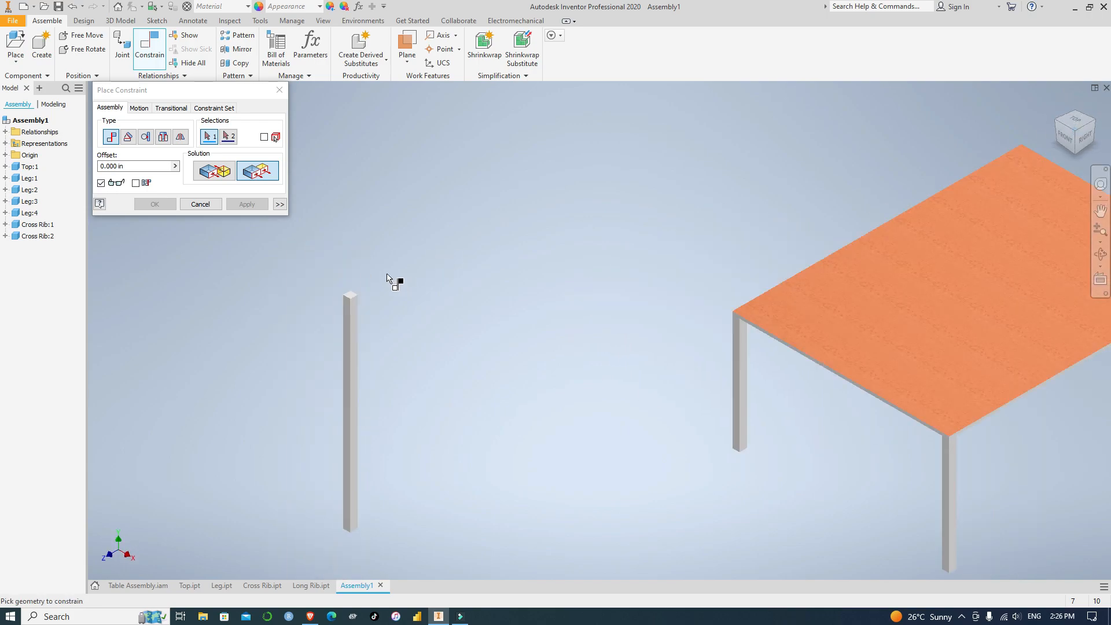
{"action": "scroll", "coordinate": [301, 331], "scroll_direction": "down", "scroll_amount": 2}
{"action": "left_click", "coordinate": [335, 305]}
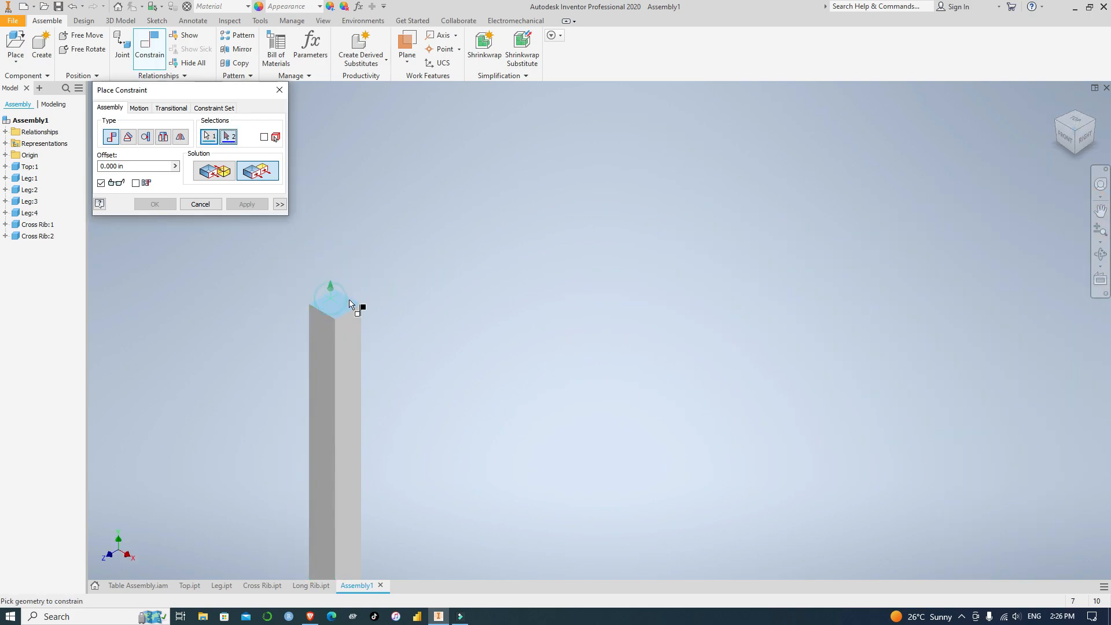
{"action": "scroll", "coordinate": [930, 231], "scroll_direction": "up", "scroll_amount": 2}
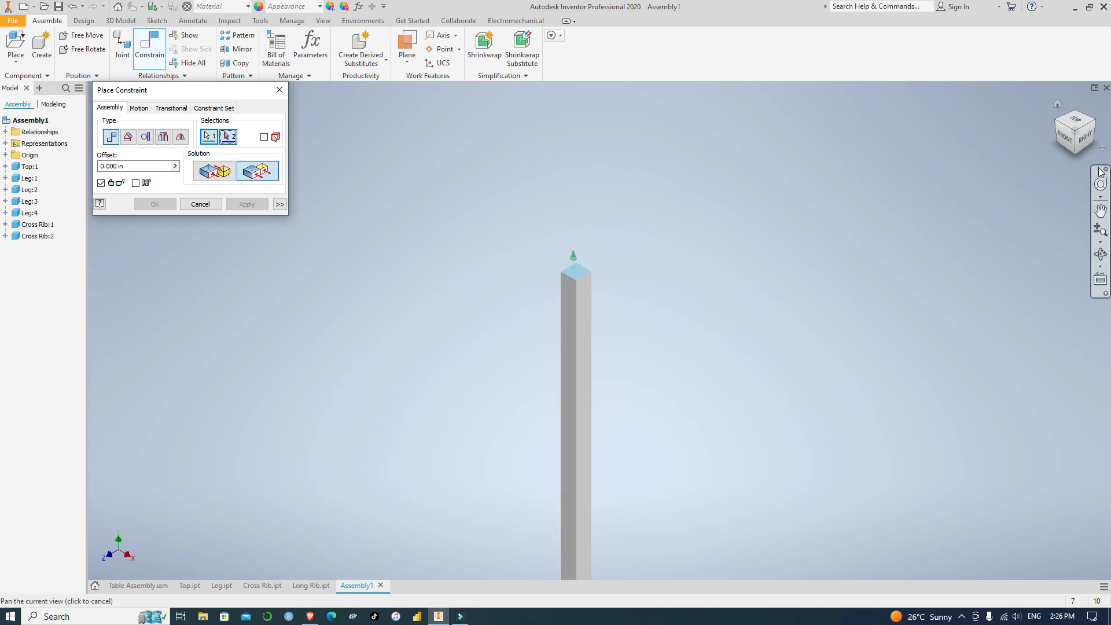
{"action": "left_click", "coordinate": [1075, 154]}
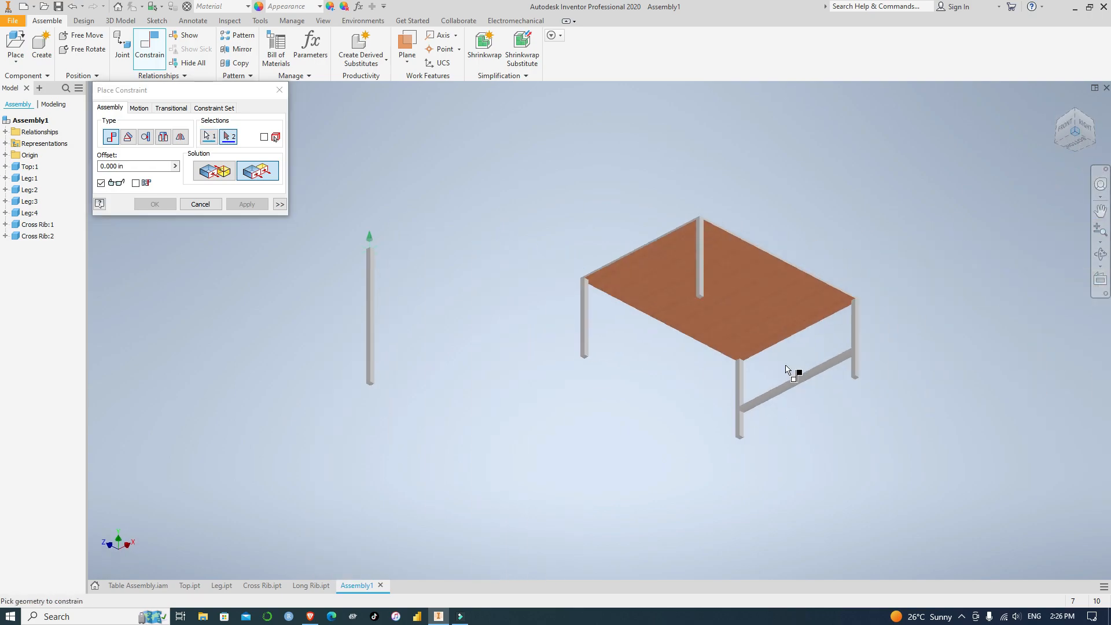
{"action": "scroll", "coordinate": [619, 342], "scroll_direction": "down", "scroll_amount": 4}
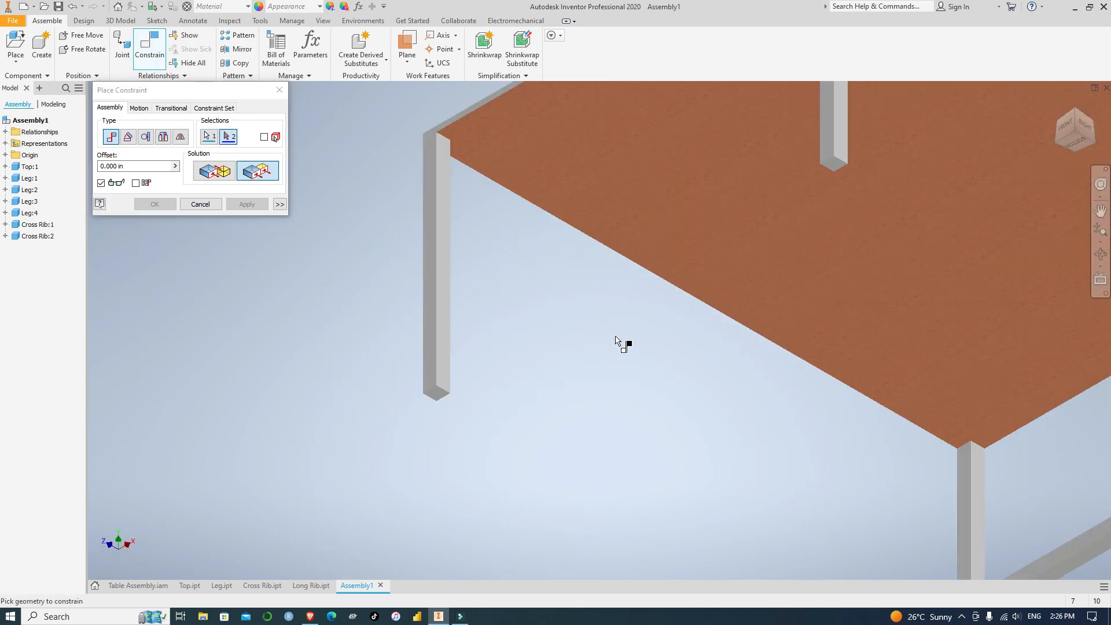
{"action": "left_click", "coordinate": [444, 350]}
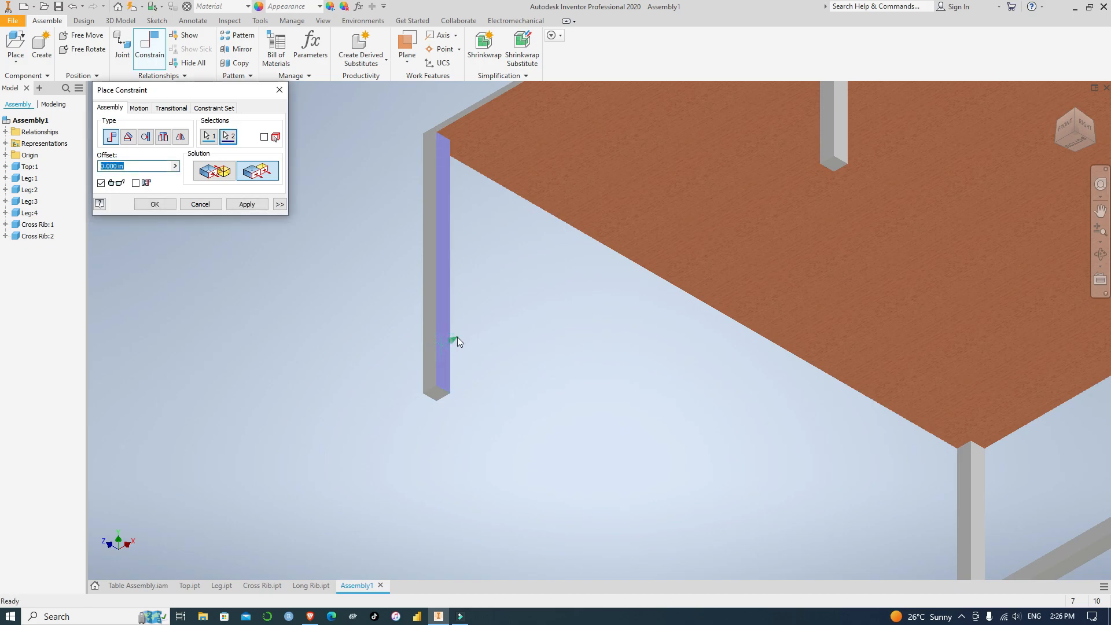
{"action": "left_click", "coordinate": [247, 204]}
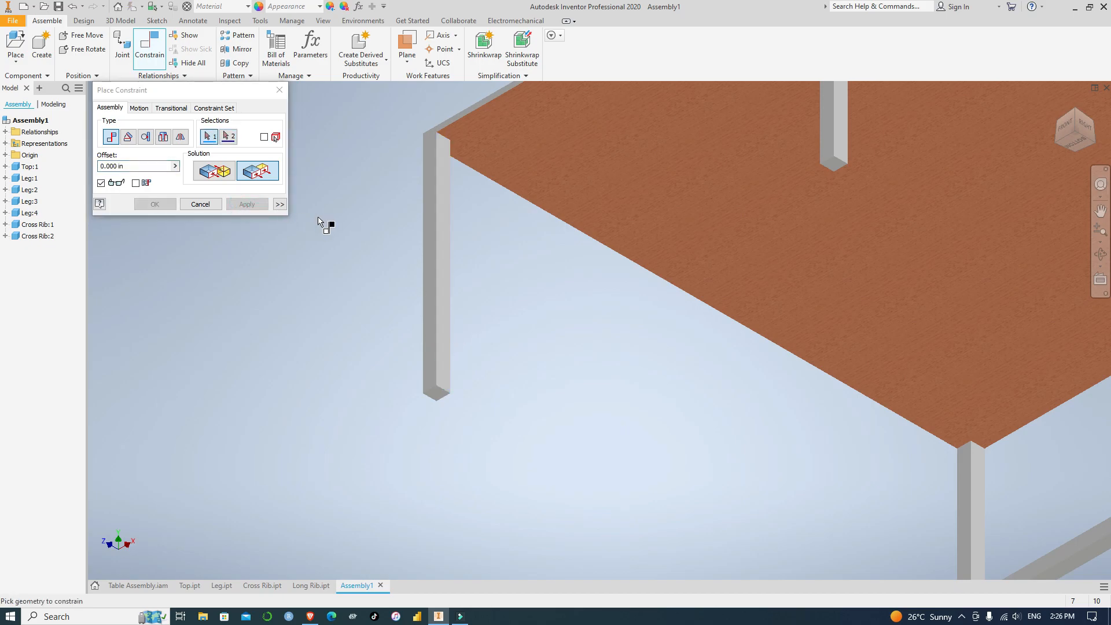
Try to mate the loose cross rib's end face to the front-left leg's inner face at zero offset
{"action": "scroll", "coordinate": [320, 222], "scroll_direction": "up", "scroll_amount": 5}
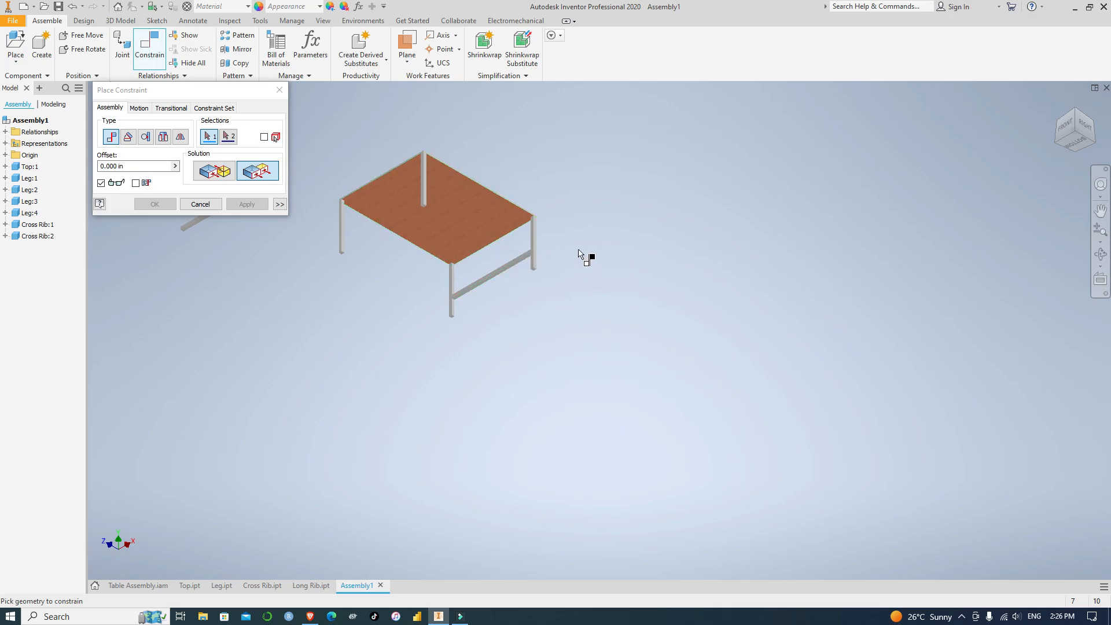
{"action": "middle_click_drag", "start_coordinate": [581, 254], "coordinate": [754, 313]}
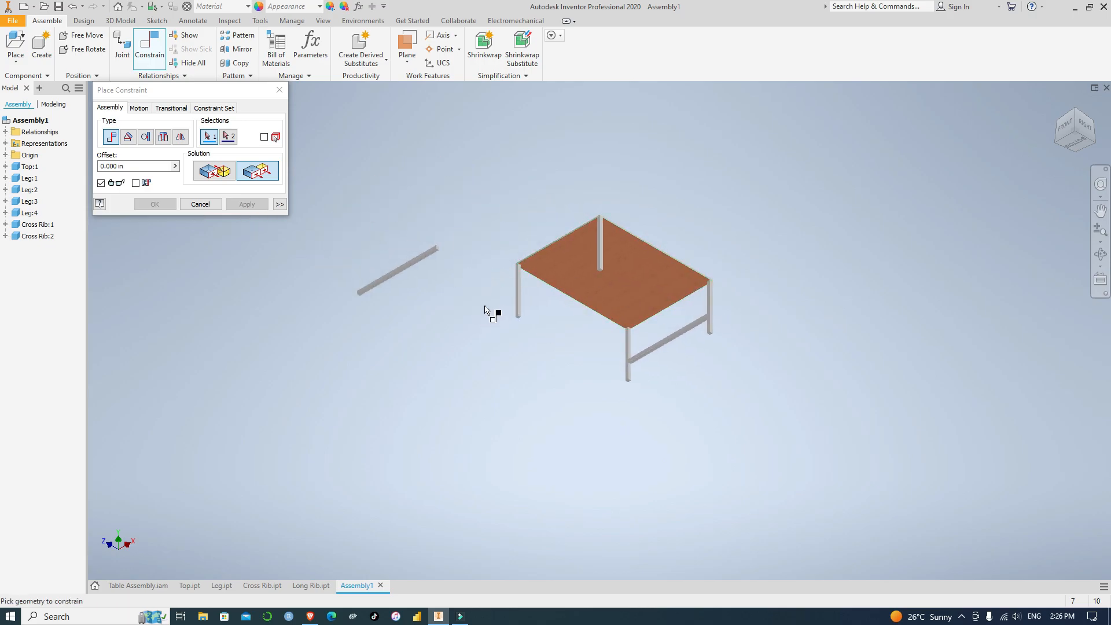
{"action": "scroll", "coordinate": [434, 267], "scroll_direction": "down", "scroll_amount": 5}
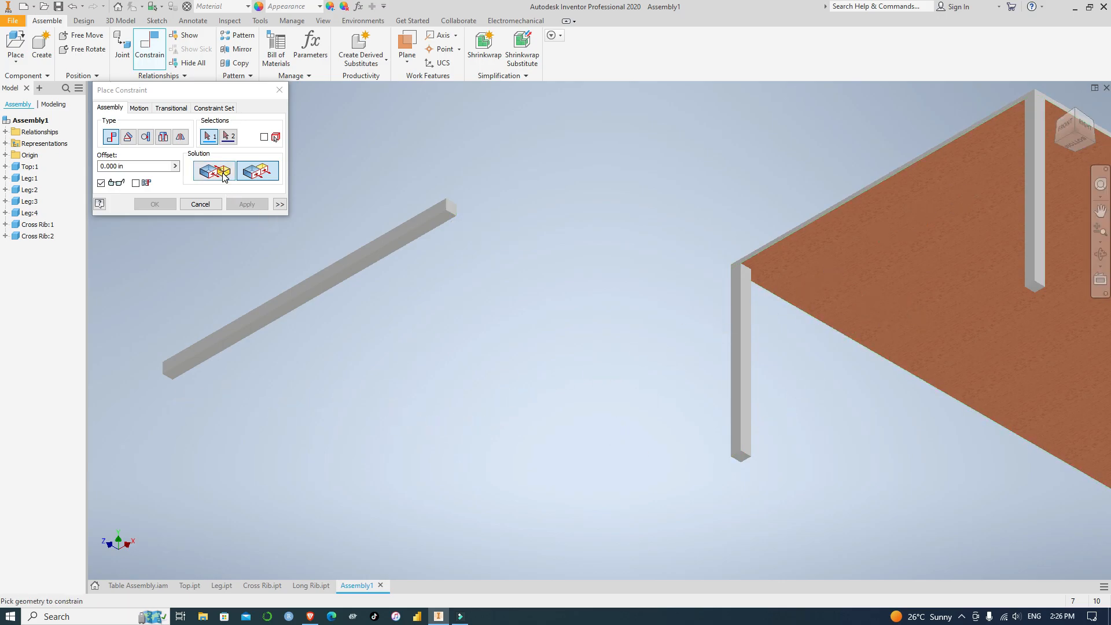
{"action": "middle_click_drag", "start_coordinate": [440, 387], "coordinate": [556, 383]}
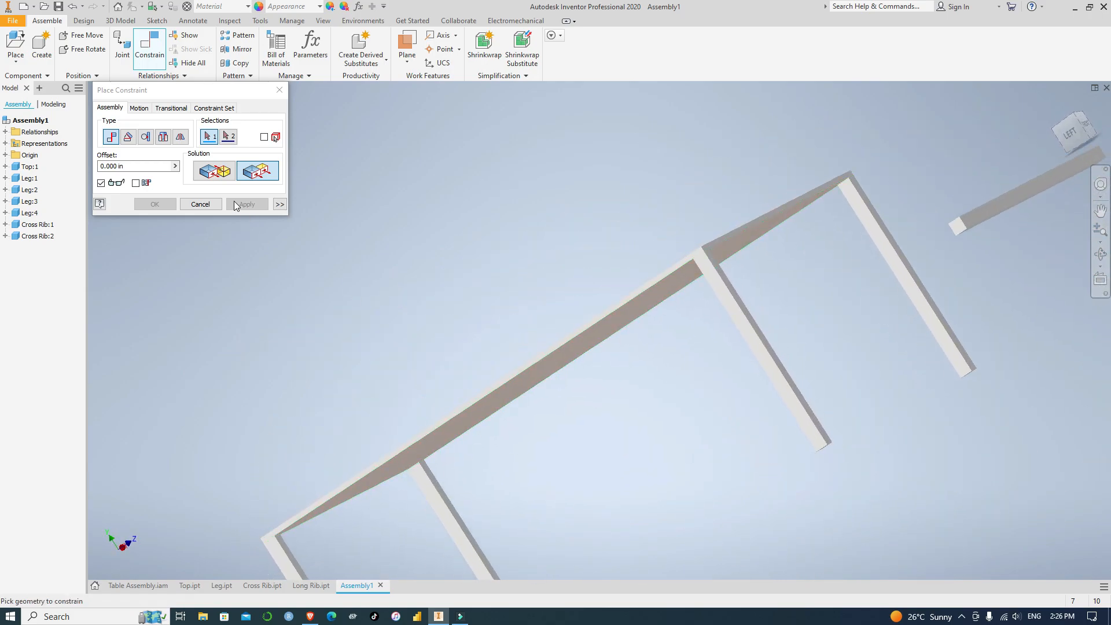
{"action": "scroll", "coordinate": [958, 234], "scroll_direction": "up", "scroll_amount": 5}
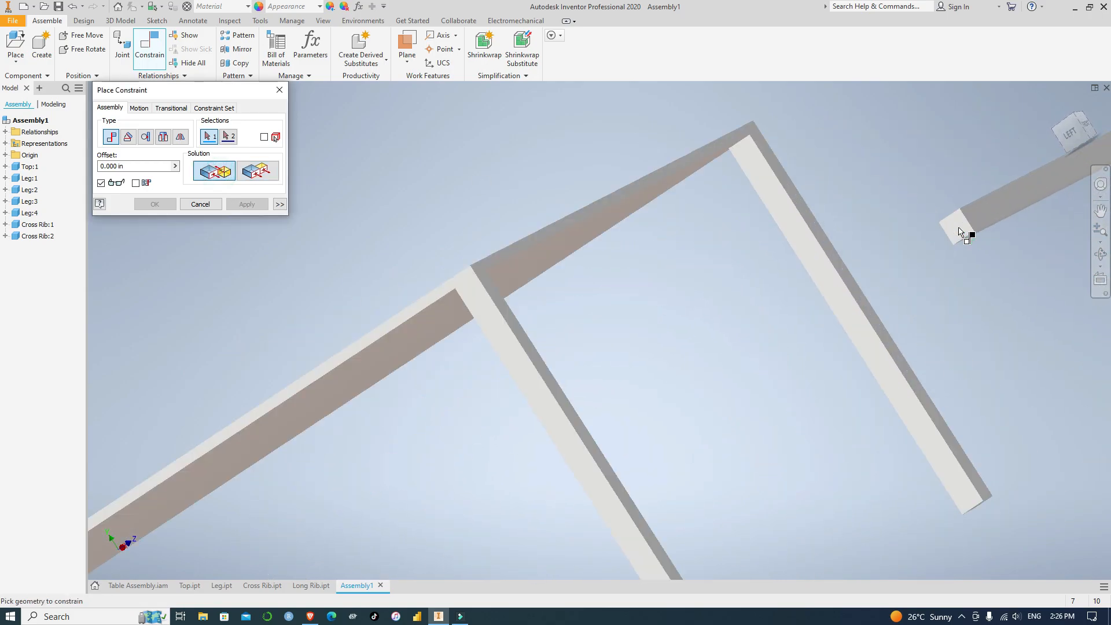
{"action": "left_click", "coordinate": [956, 233]}
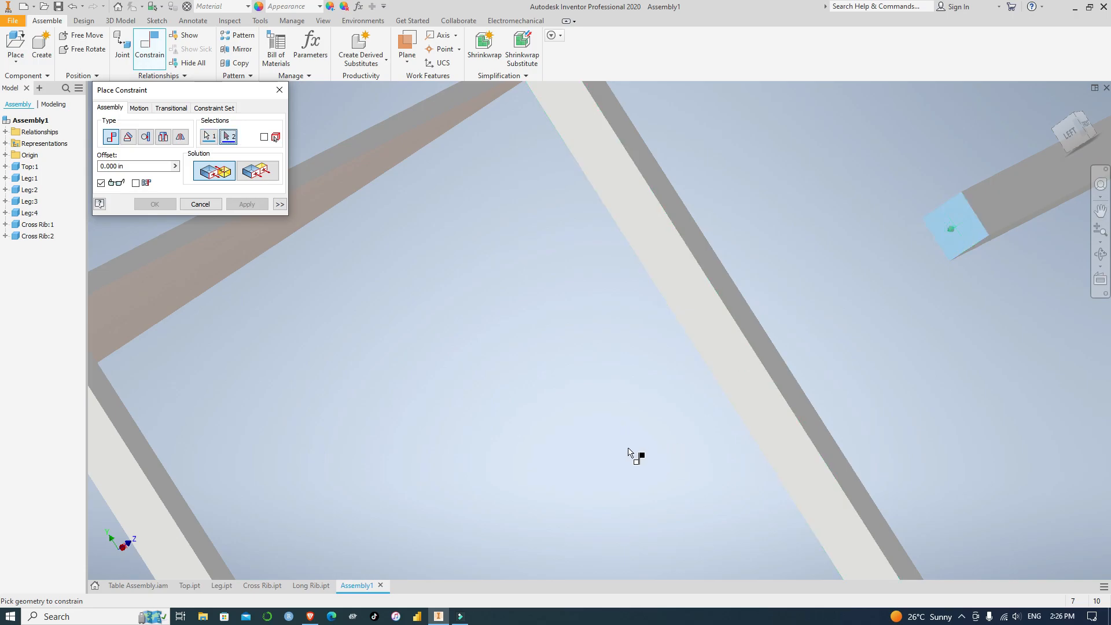
{"action": "middle_click_drag", "start_coordinate": [633, 451], "coordinate": [528, 470], "text": "shift"}
{"action": "scroll", "coordinate": [528, 470], "scroll_direction": "down", "scroll_amount": 10}
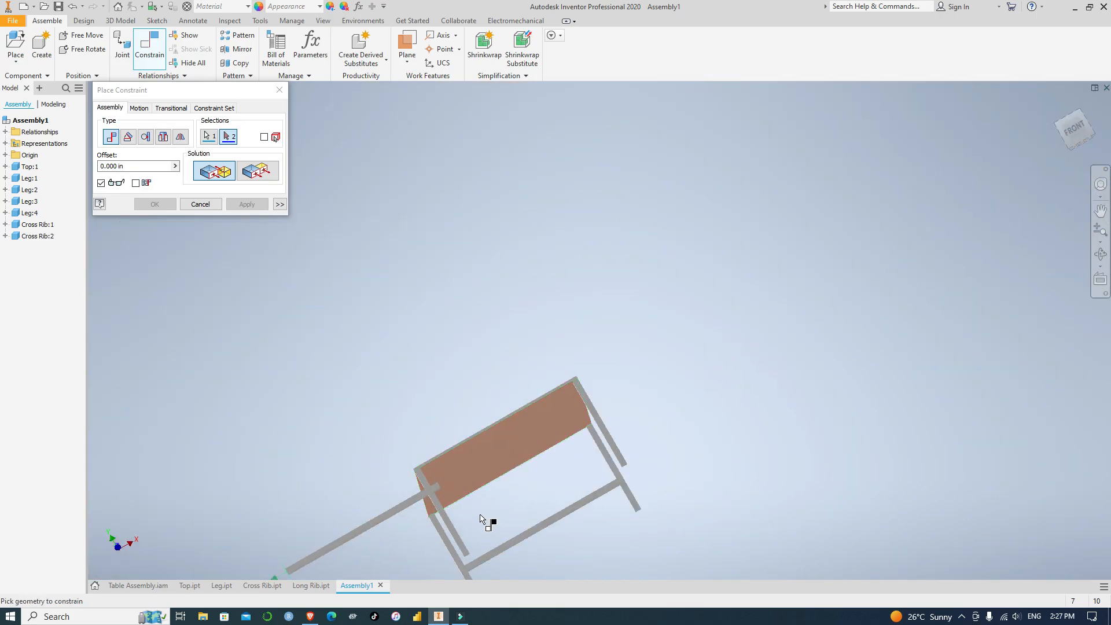
{"action": "middle_click_drag", "start_coordinate": [496, 508], "coordinate": [529, 415]}
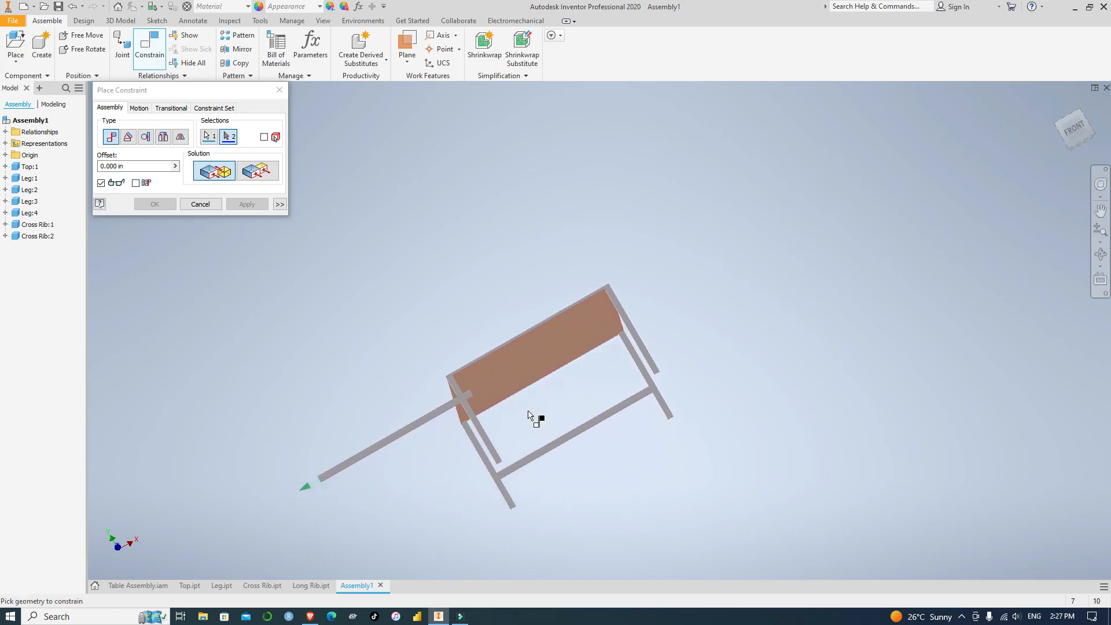
{"action": "scroll", "coordinate": [552, 461], "scroll_direction": "up", "scroll_amount": 5}
{"action": "scroll", "coordinate": [547, 458], "scroll_direction": "down", "scroll_amount": 5}
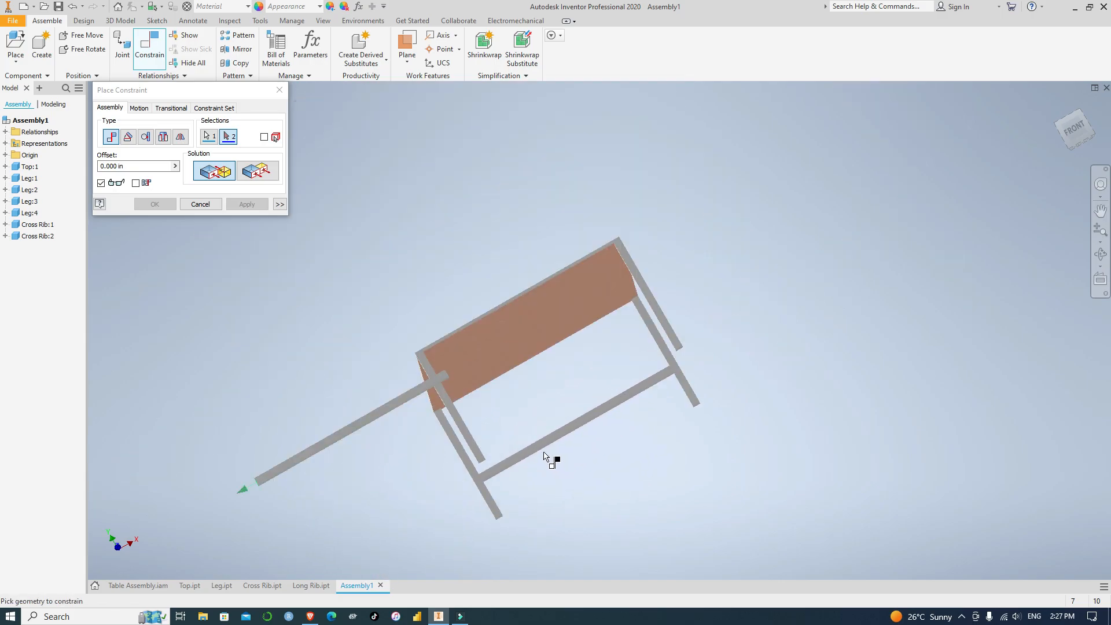
{"action": "middle_click_drag", "start_coordinate": [1092, 133], "coordinate": [1096, 133]}
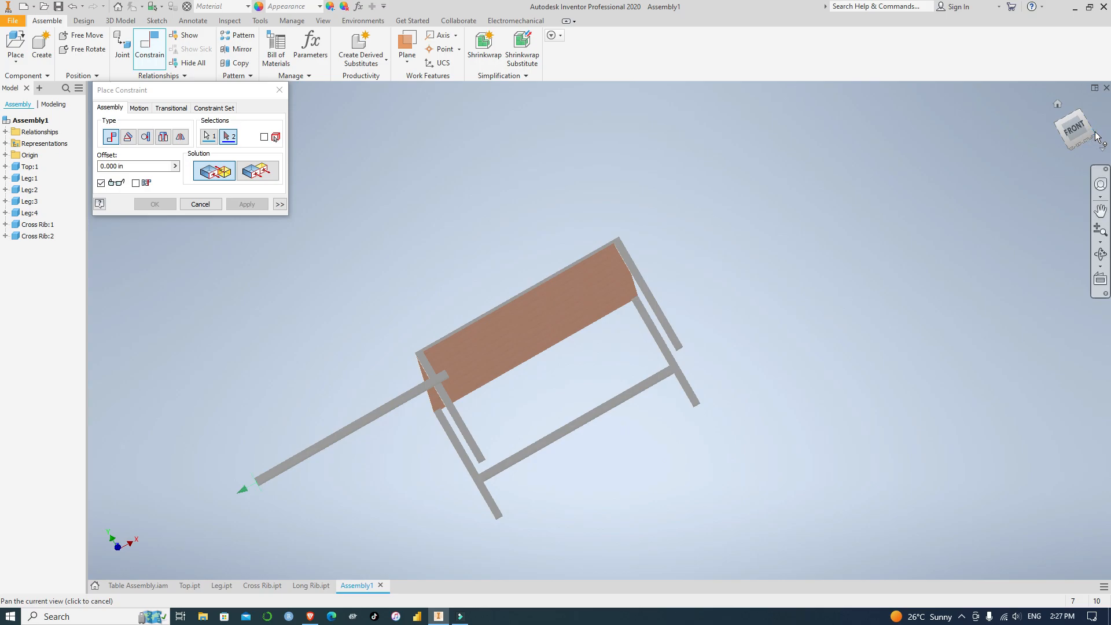
{"action": "left_click", "coordinate": [1093, 136]}
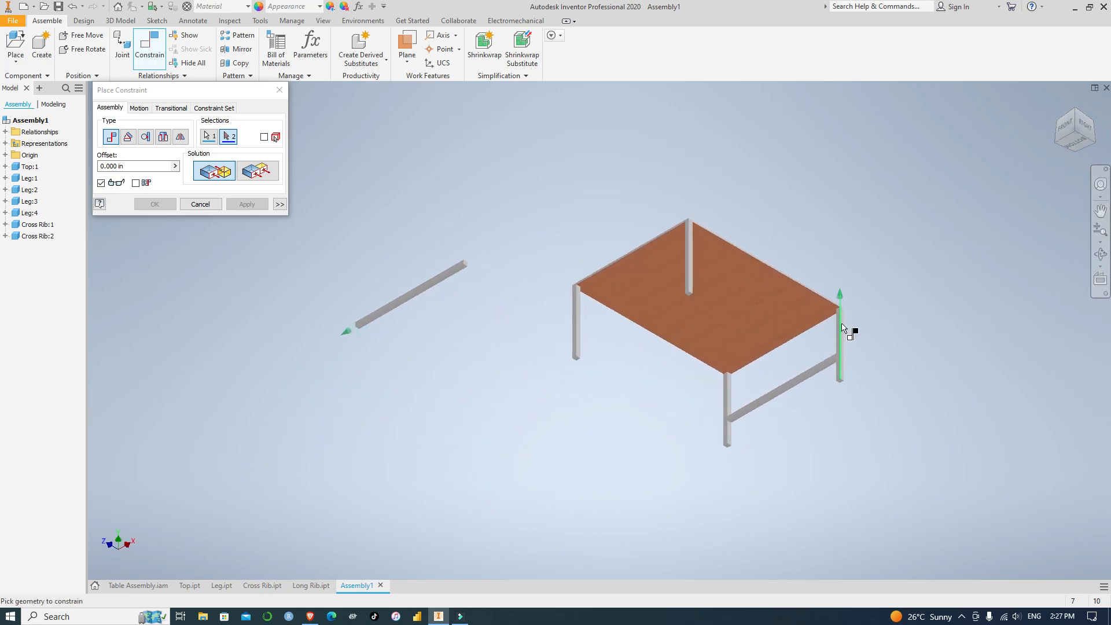
{"action": "scroll", "coordinate": [666, 335], "scroll_direction": "up", "scroll_amount": 5}
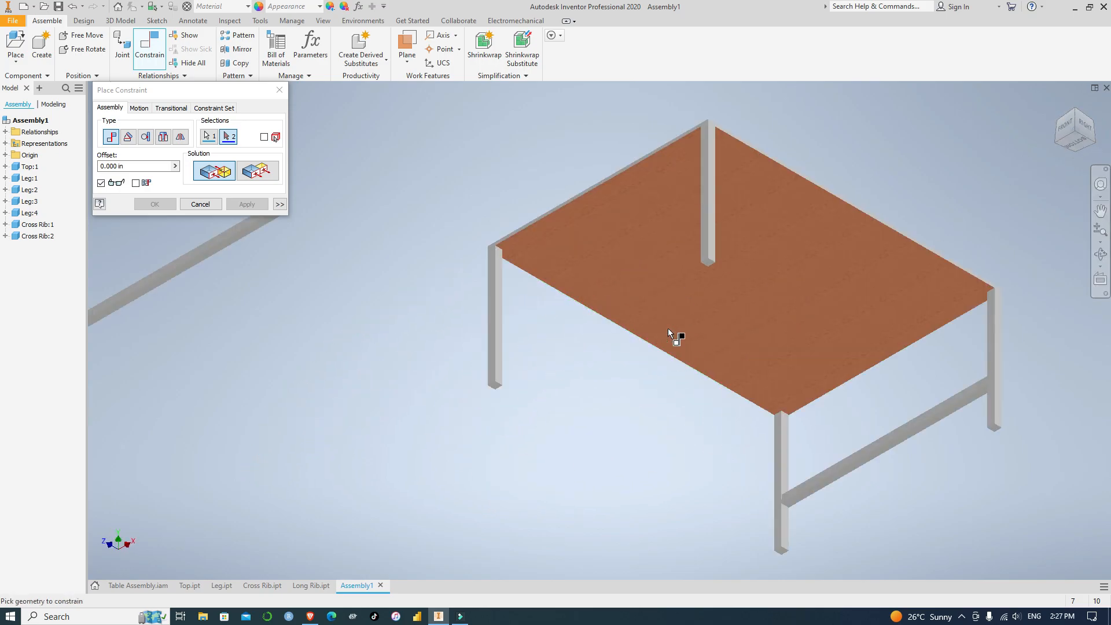
{"action": "scroll", "coordinate": [316, 353], "scroll_direction": "down", "scroll_amount": 3}
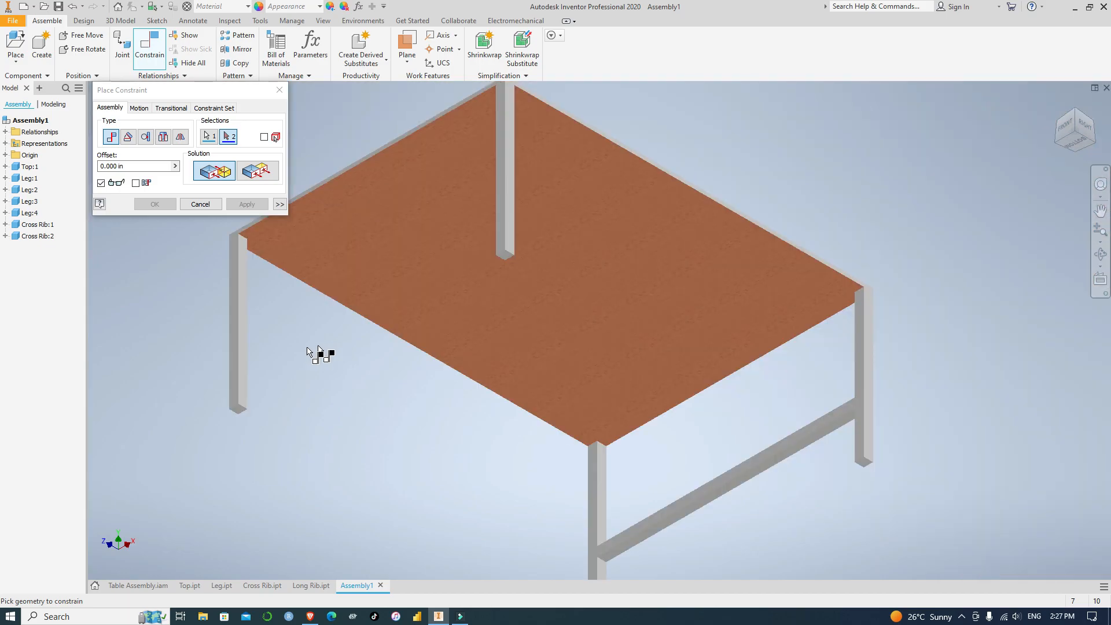
{"action": "scroll", "coordinate": [248, 382], "scroll_direction": "up", "scroll_amount": 2}
{"action": "left_click", "coordinate": [241, 378]}
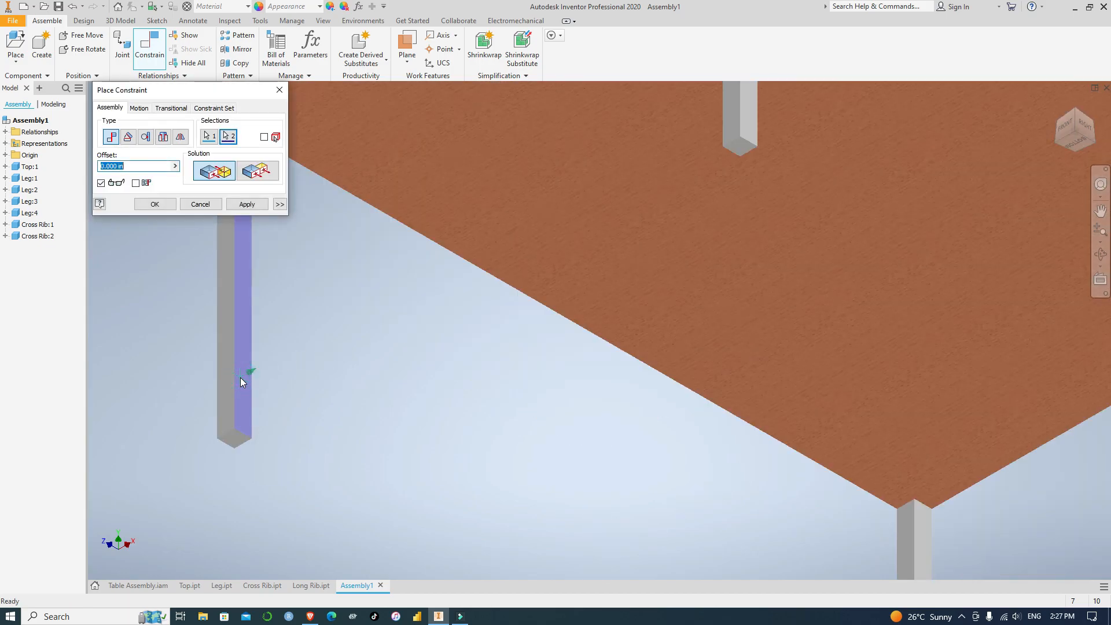
{"action": "left_click", "coordinate": [247, 204]}
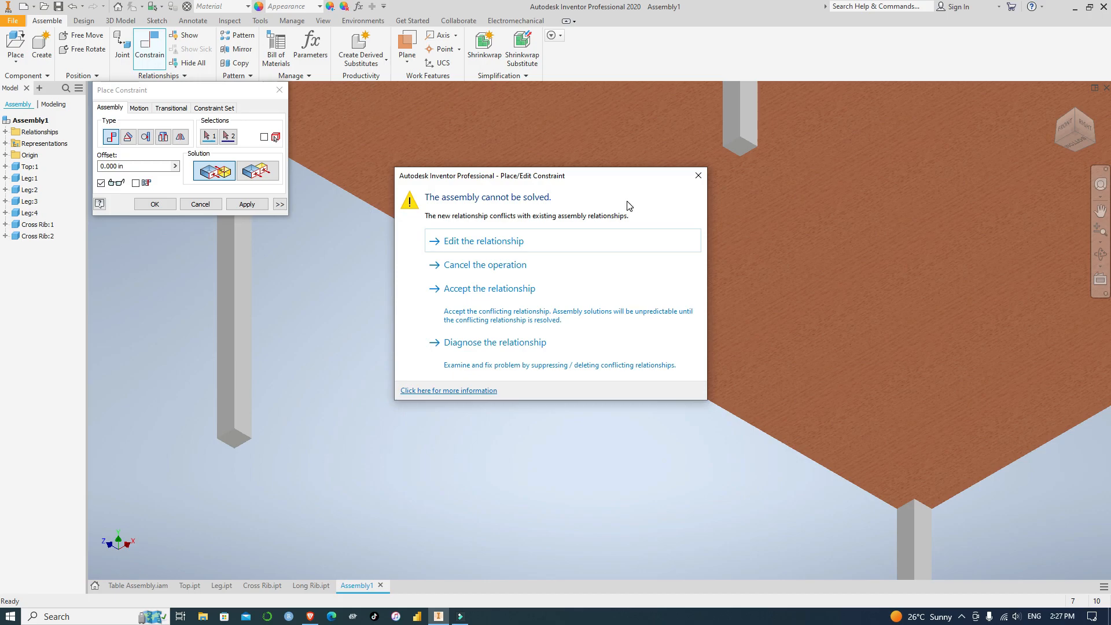
{"action": "left_click", "coordinate": [698, 175]}
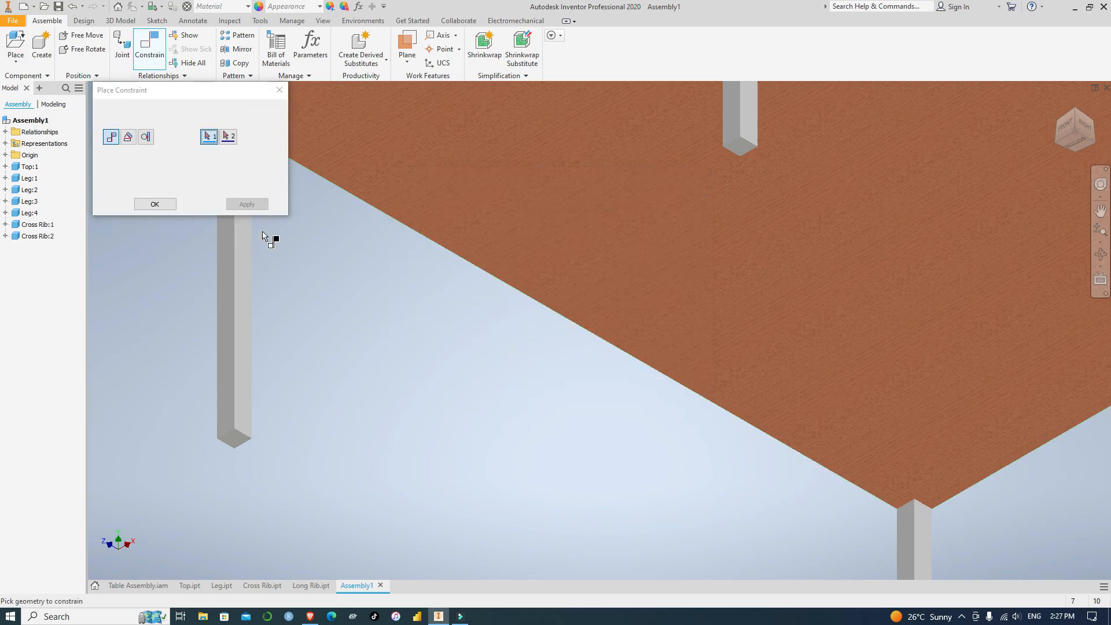
{"action": "left_click", "coordinate": [280, 90]}
Undo the flush constraint between the loose cross rib's end face and the front-left leg's inner face
{"action": "scroll", "coordinate": [306, 335], "scroll_direction": "down", "scroll_amount": 5}
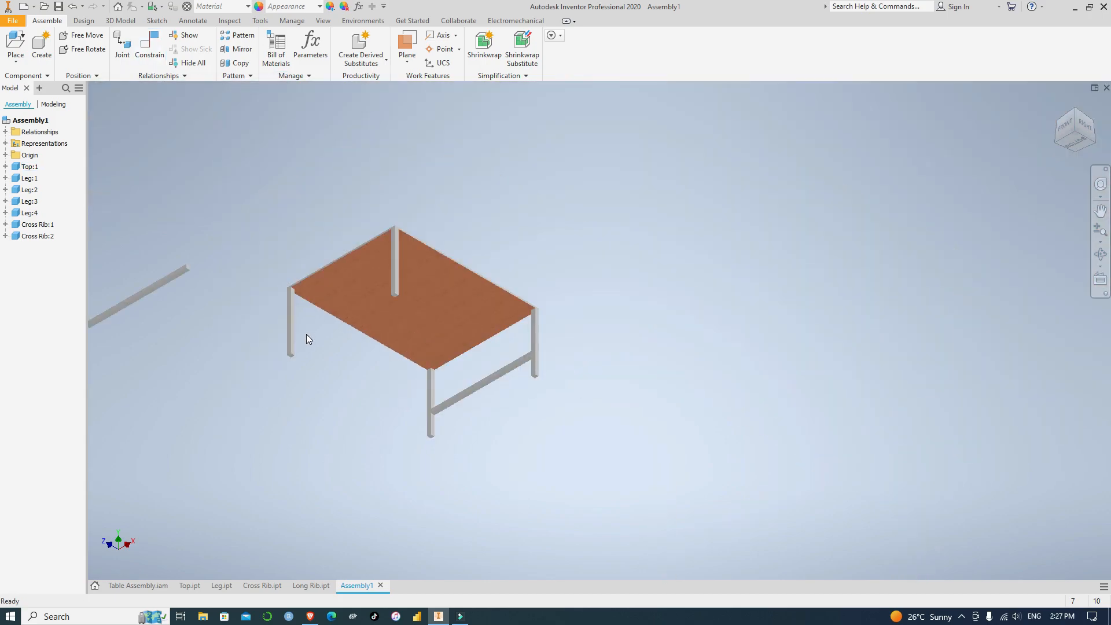
{"action": "scroll", "coordinate": [307, 339], "scroll_direction": "down", "scroll_amount": 2}
{"action": "middle_click_drag", "start_coordinate": [228, 349], "coordinate": [422, 385]}
{"action": "scroll", "coordinate": [418, 386], "scroll_direction": "up", "scroll_amount": 5}
{"action": "left_click", "coordinate": [472, 196]}
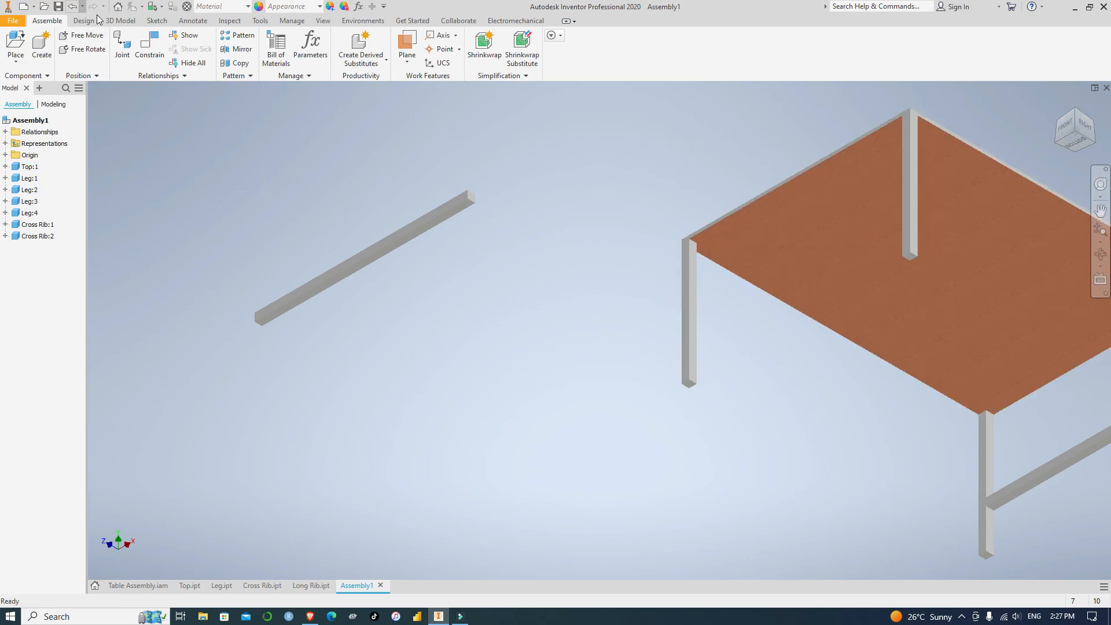
{"action": "left_click", "coordinate": [149, 46]}
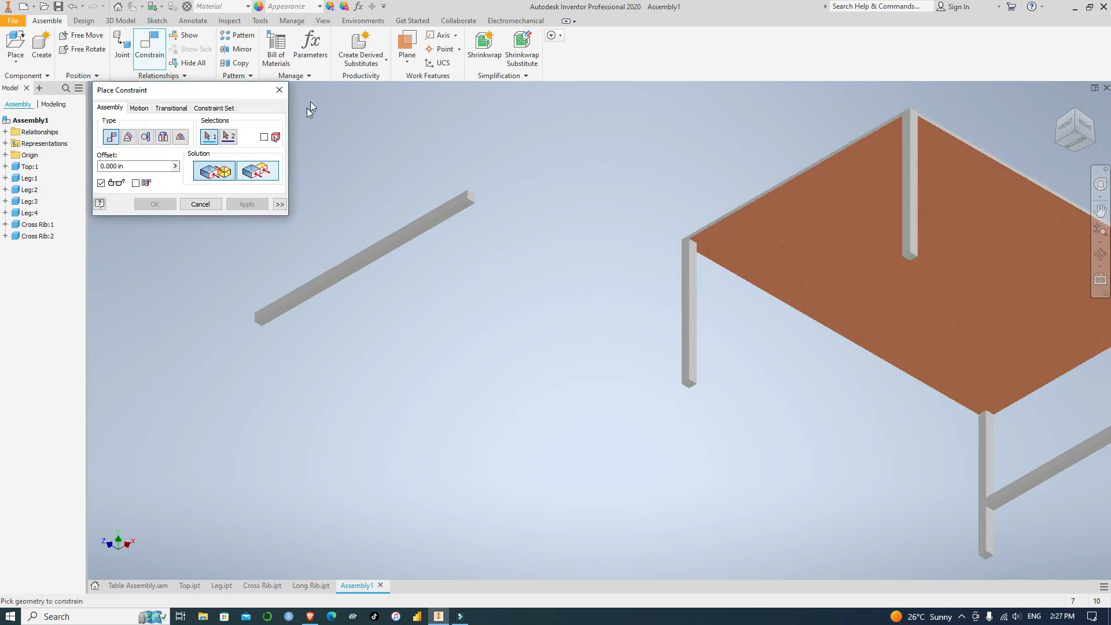
{"action": "left_click", "coordinate": [279, 90]}
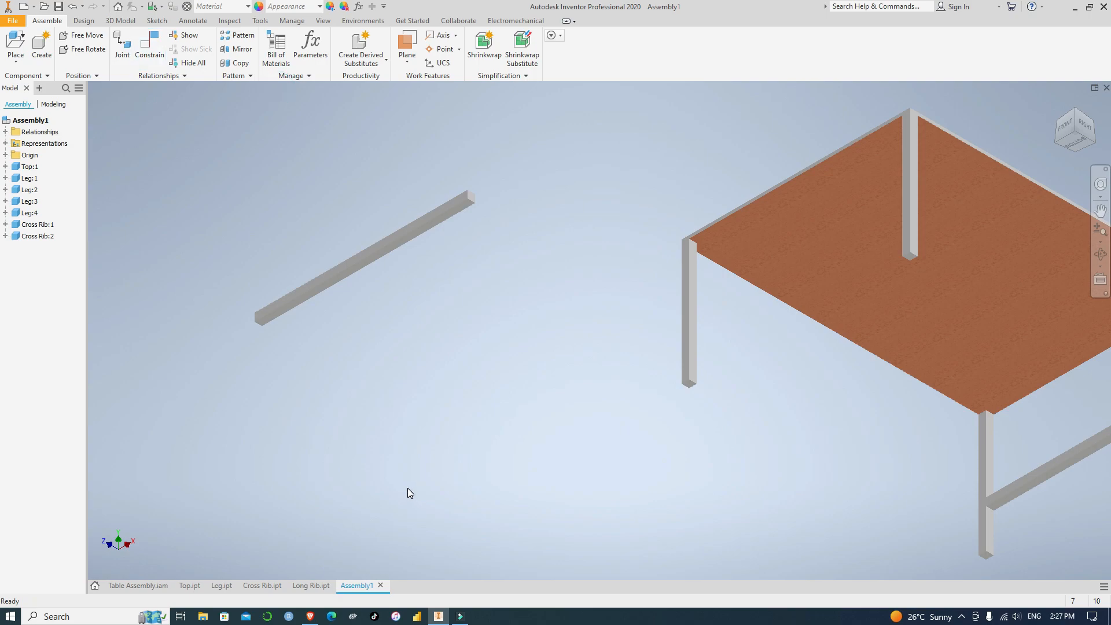
{"action": "key", "text": "ctrl+z"}
Mate the loose cross rib's lower end face to the front-right leg's inner face with zero offset
{"action": "scroll", "coordinate": [269, 443], "scroll_direction": "down", "scroll_amount": 5}
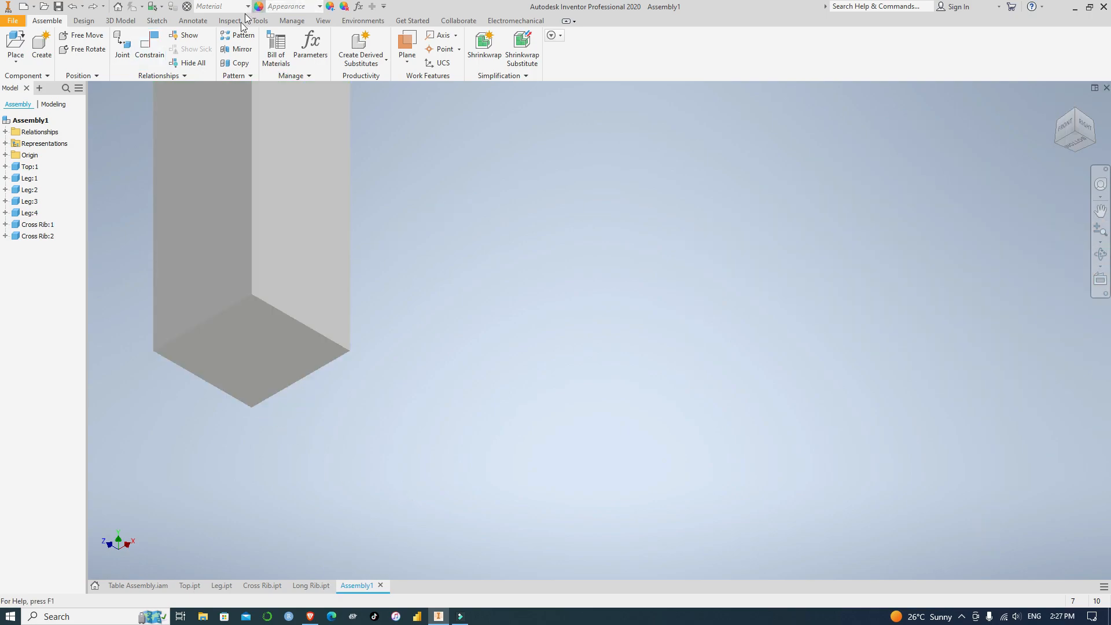
{"action": "left_click", "coordinate": [151, 43]}
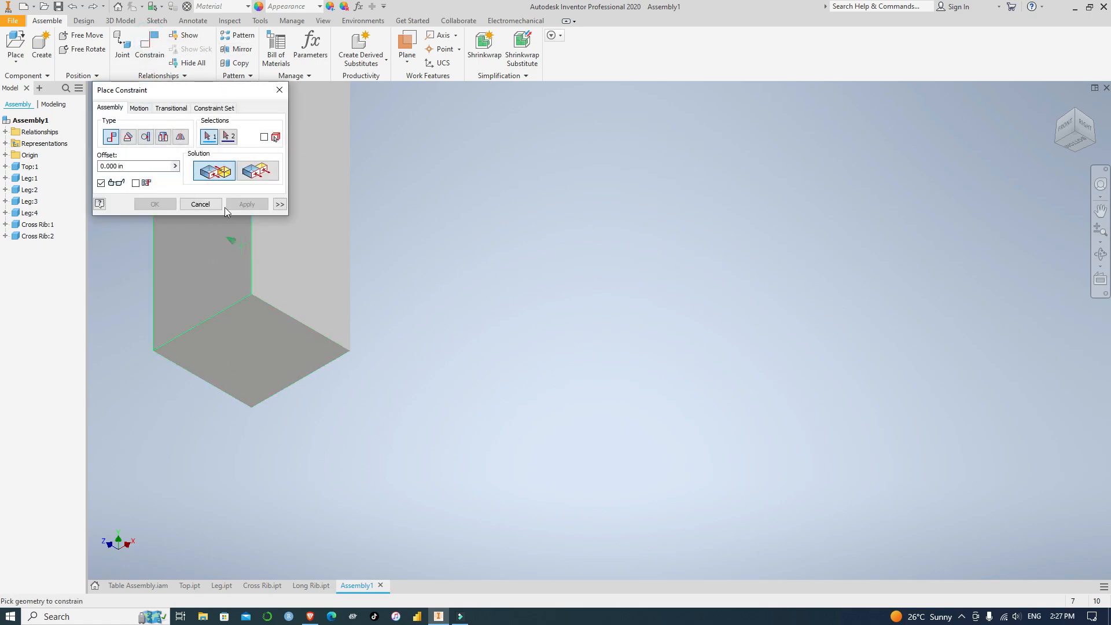
{"action": "left_click", "coordinate": [254, 350]}
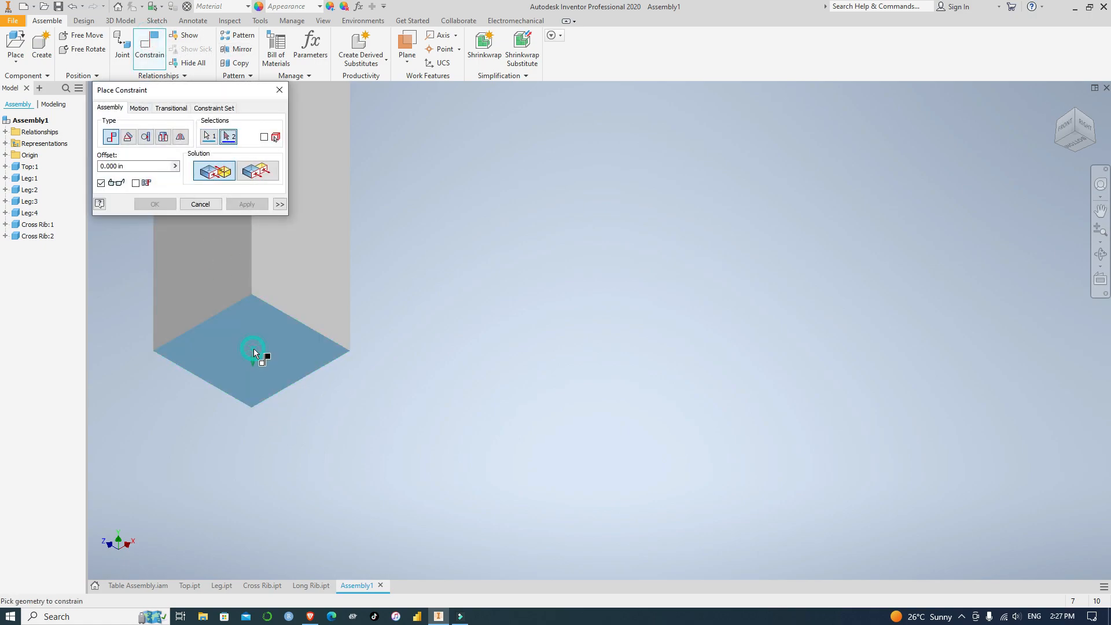
{"action": "scroll", "coordinate": [486, 359], "scroll_direction": "up", "scroll_amount": 5}
{"action": "scroll", "coordinate": [486, 359], "scroll_direction": "up", "scroll_amount": 2}
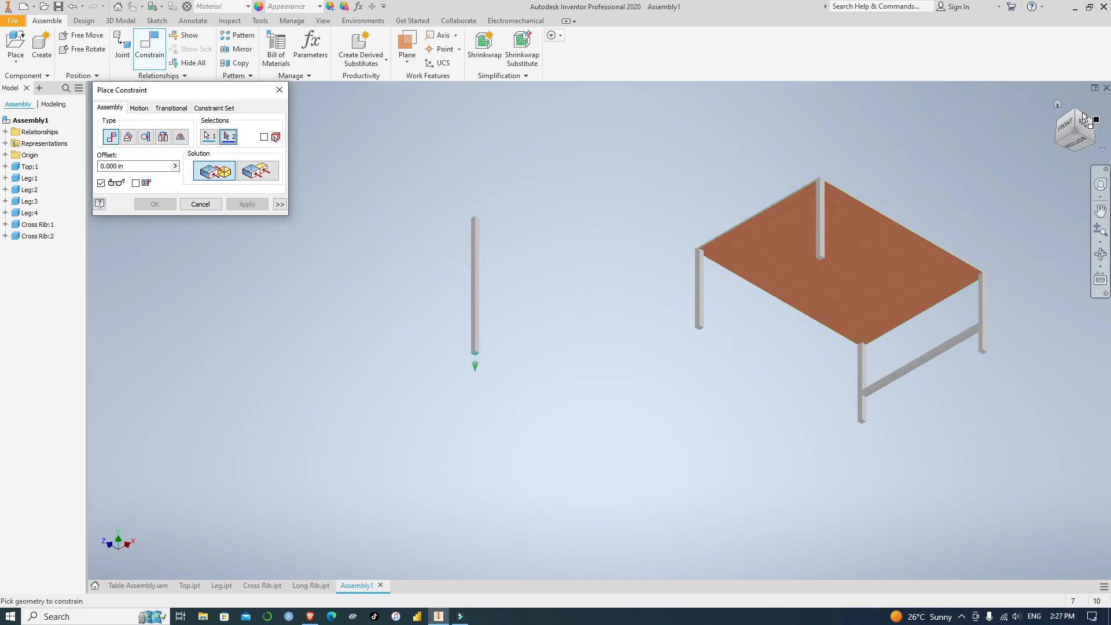
{"action": "left_click", "coordinate": [1055, 144]}
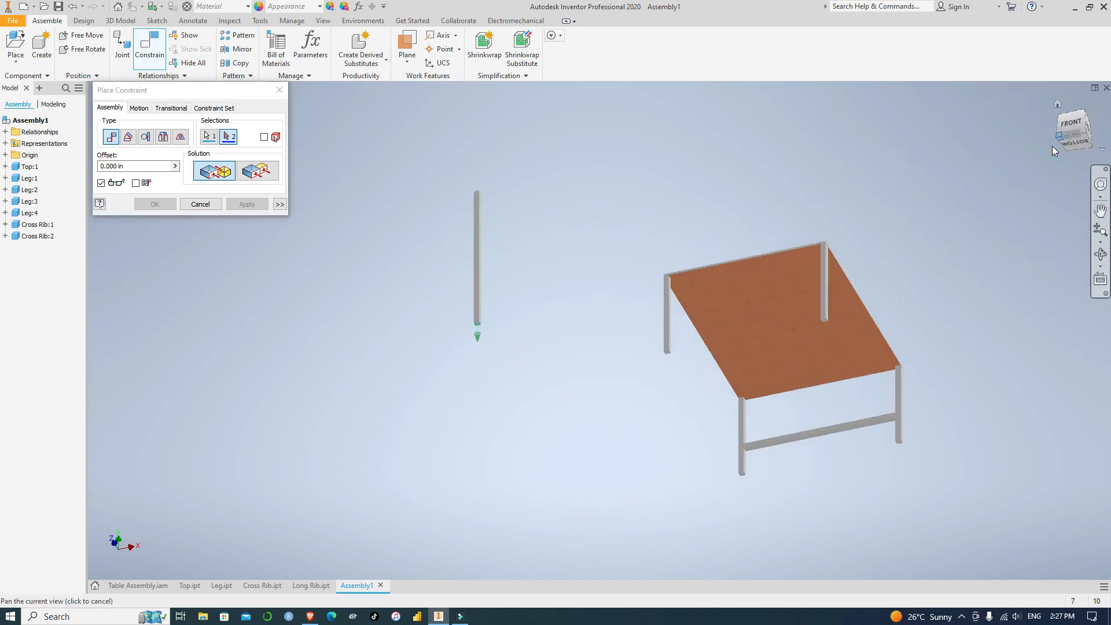
{"action": "scroll", "coordinate": [707, 405], "scroll_direction": "down", "scroll_amount": 5}
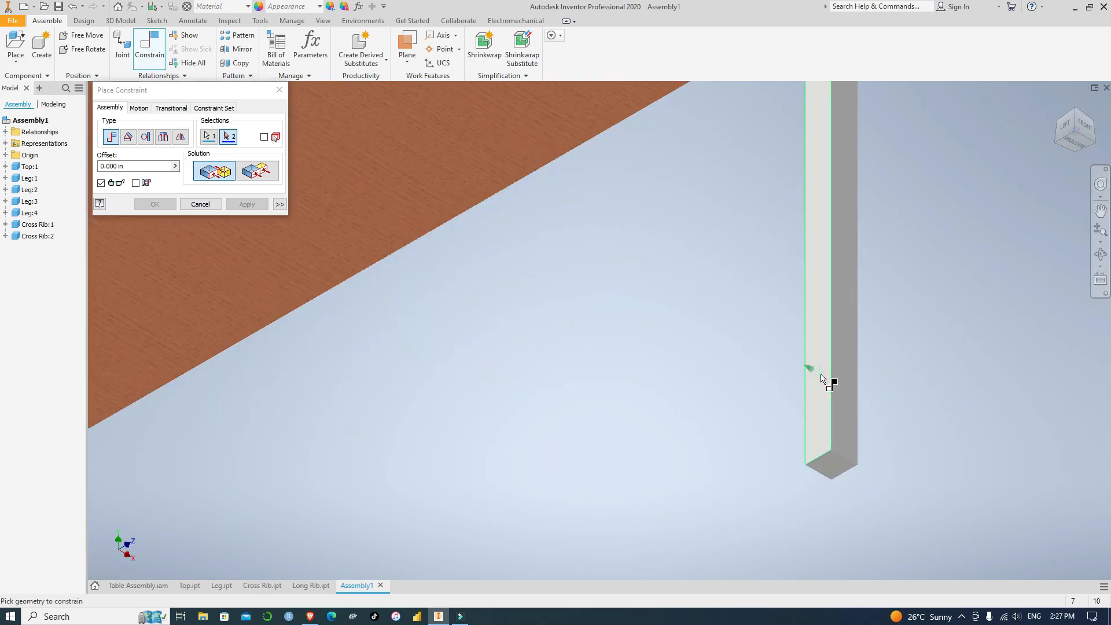
{"action": "left_click", "coordinate": [822, 379]}
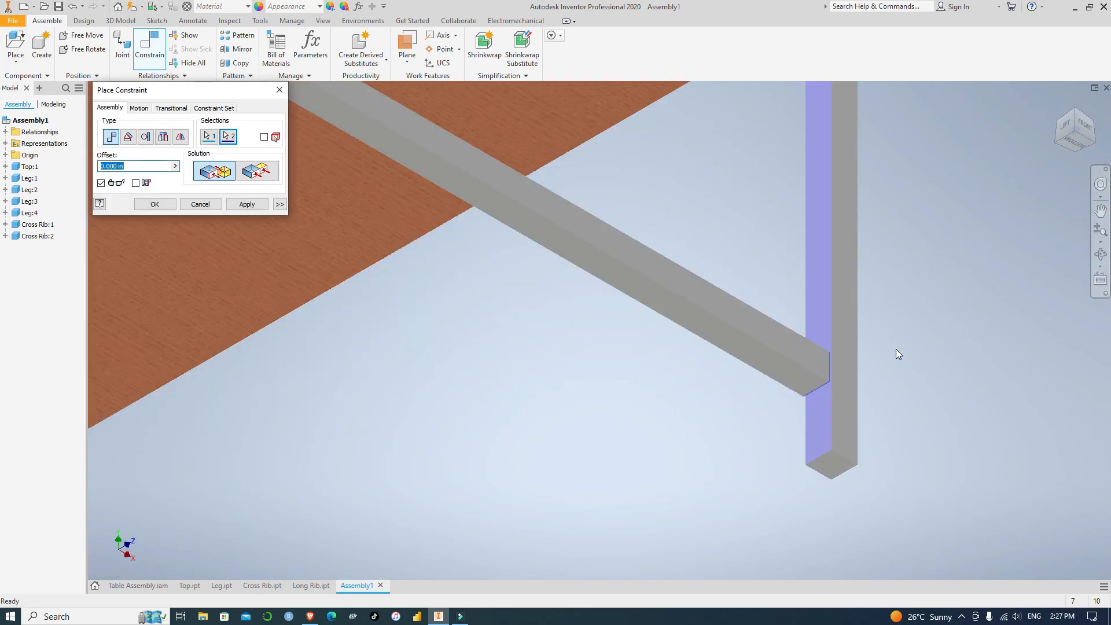
{"action": "scroll", "coordinate": [881, 341], "scroll_direction": "up", "scroll_amount": 3}
{"action": "scroll", "coordinate": [882, 342], "scroll_direction": "up", "scroll_amount": 2}
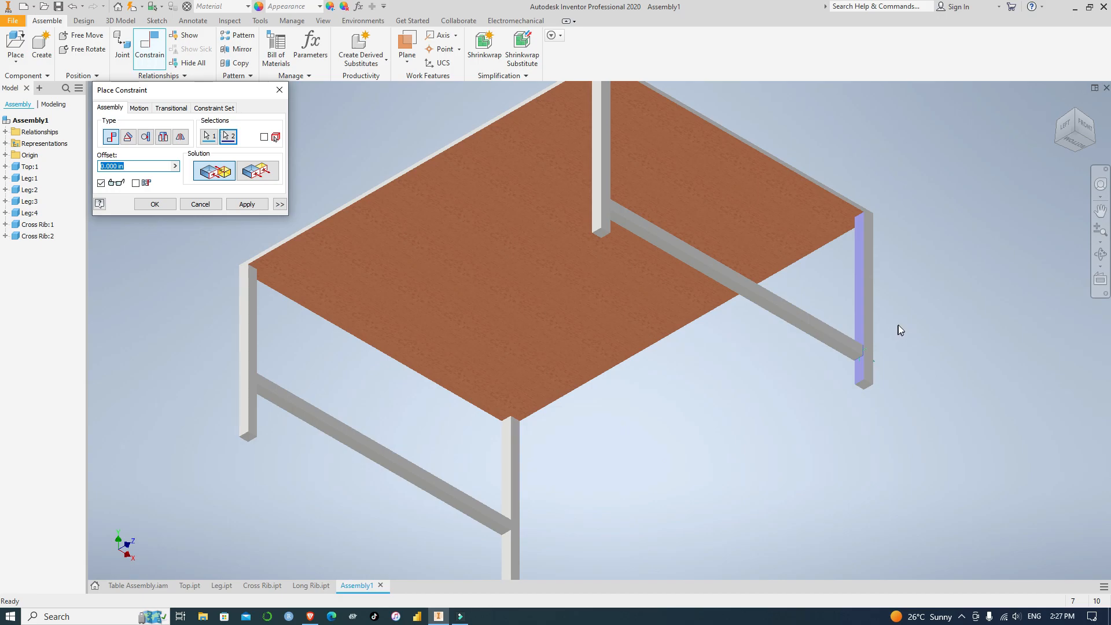
{"action": "left_click", "coordinate": [268, 206]}
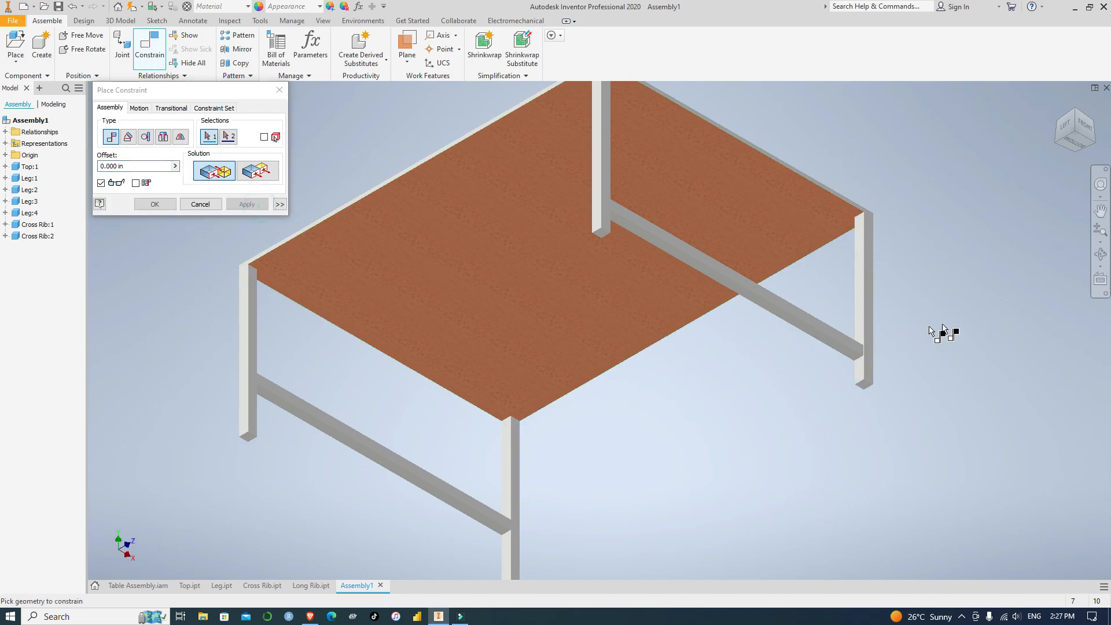
Constrain the front cross rib's outer side face flush with the front-right leg's front face
{"action": "scroll", "coordinate": [944, 330], "scroll_direction": "down", "scroll_amount": 4}
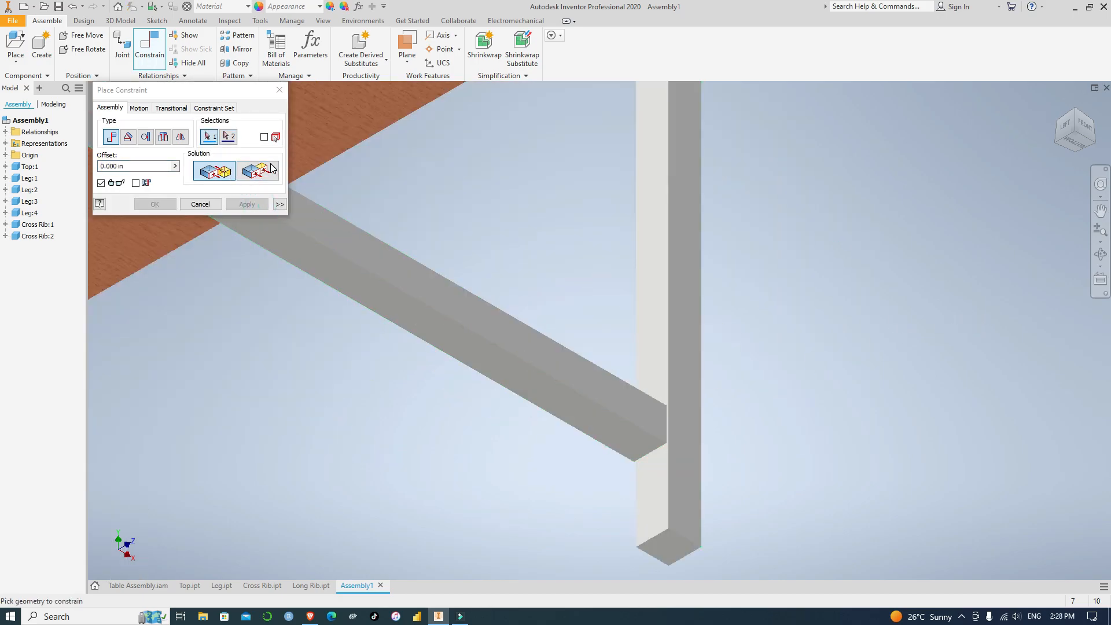
{"action": "left_click", "coordinate": [266, 173]}
{"action": "left_click", "coordinate": [685, 430]}
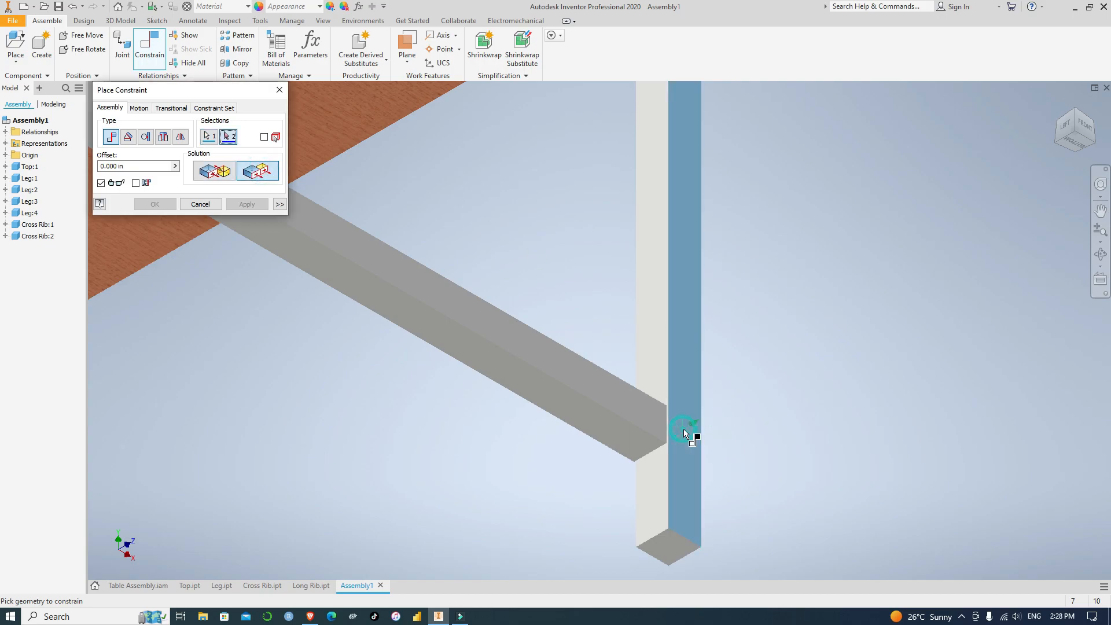
{"action": "left_click", "coordinate": [651, 418]}
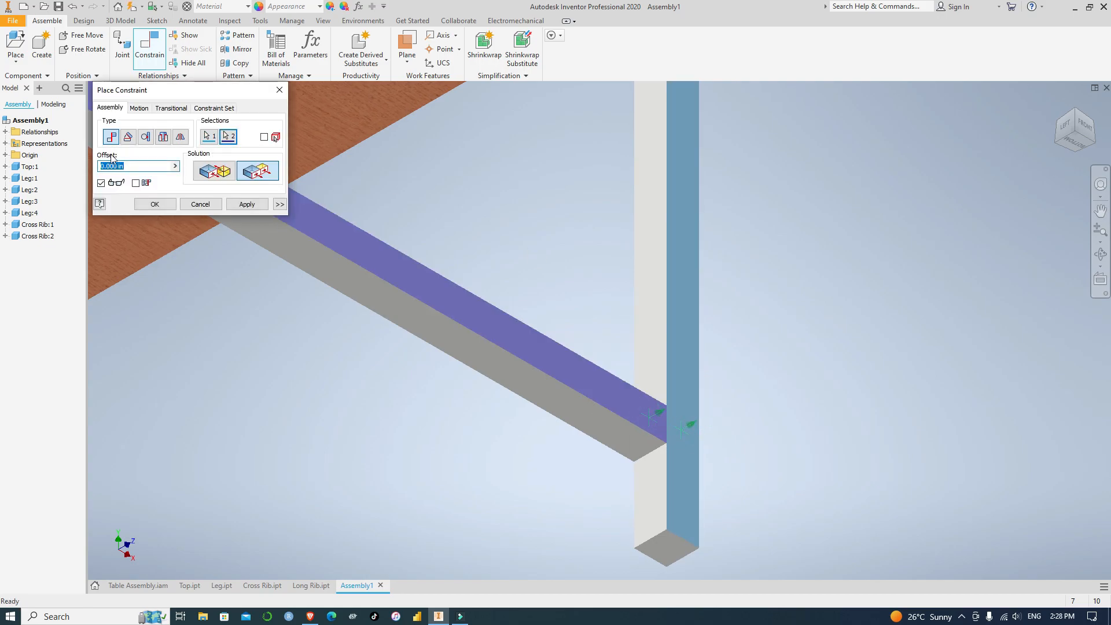
{"action": "left_click", "coordinate": [246, 204]}
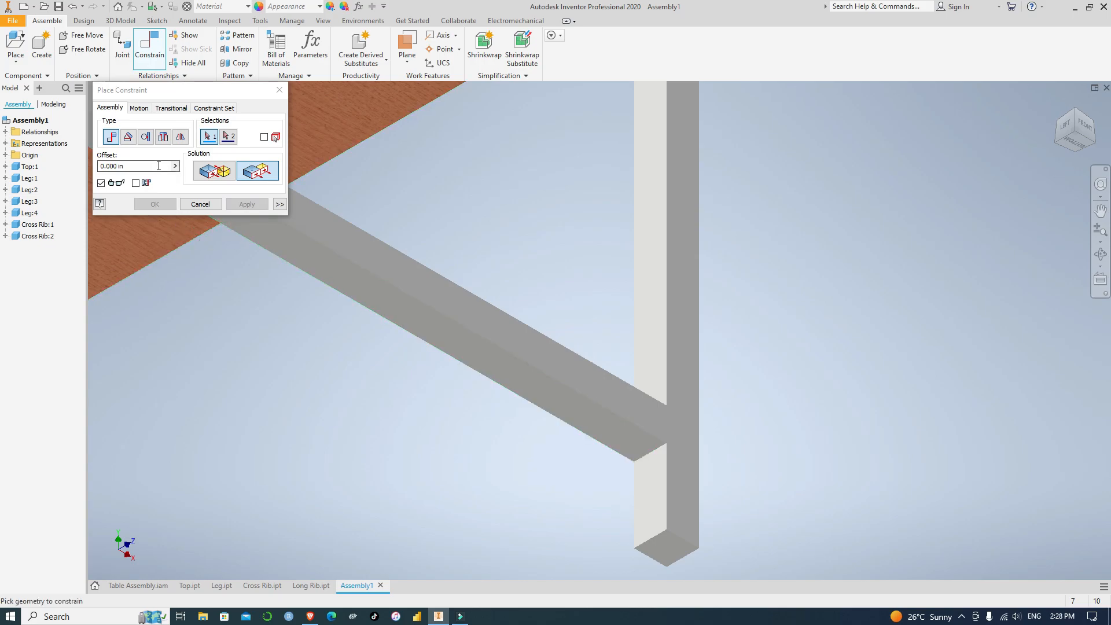
Constrain the front cross rib's underside flush with the front-right leg's bottom face at a 10 in offset
{"action": "left_click", "coordinate": [665, 550]}
{"action": "left_click", "coordinate": [623, 436]}
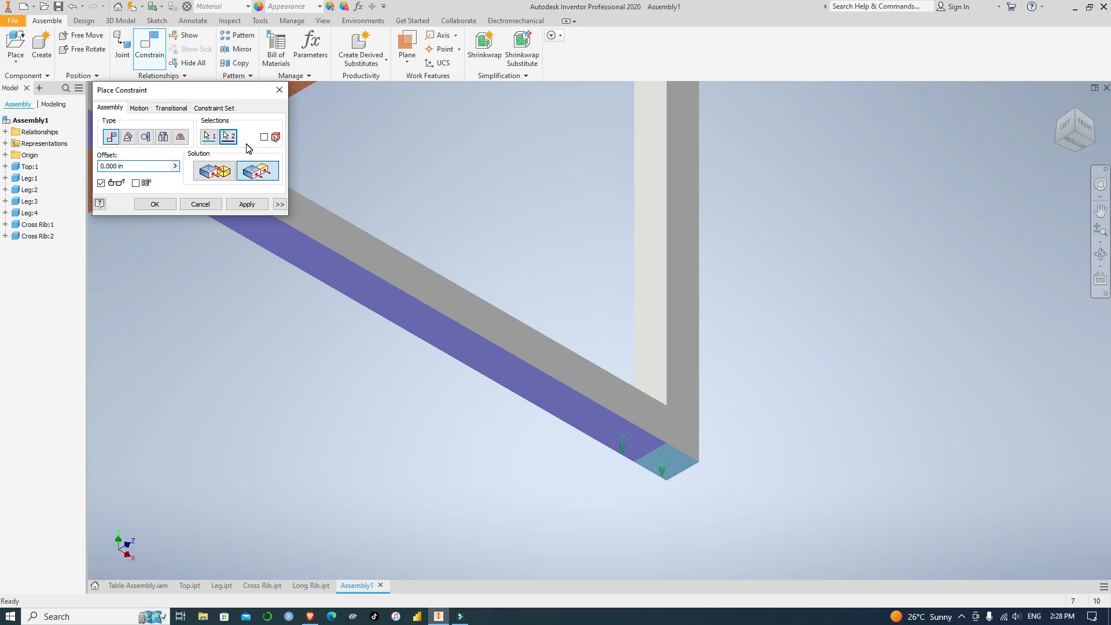
{"action": "left_click", "coordinate": [250, 205]}
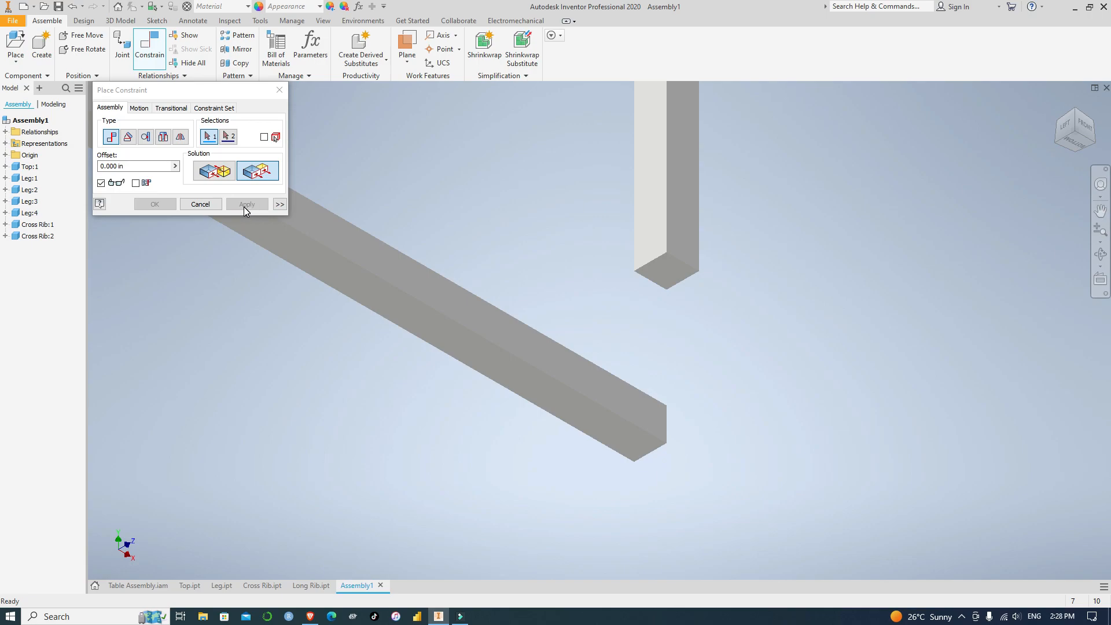
Undo the last flush constraint and constrain the front cross rib's underside flush with the front-right leg's bottom face at a -10 in offset
{"action": "left_click", "coordinate": [280, 91]}
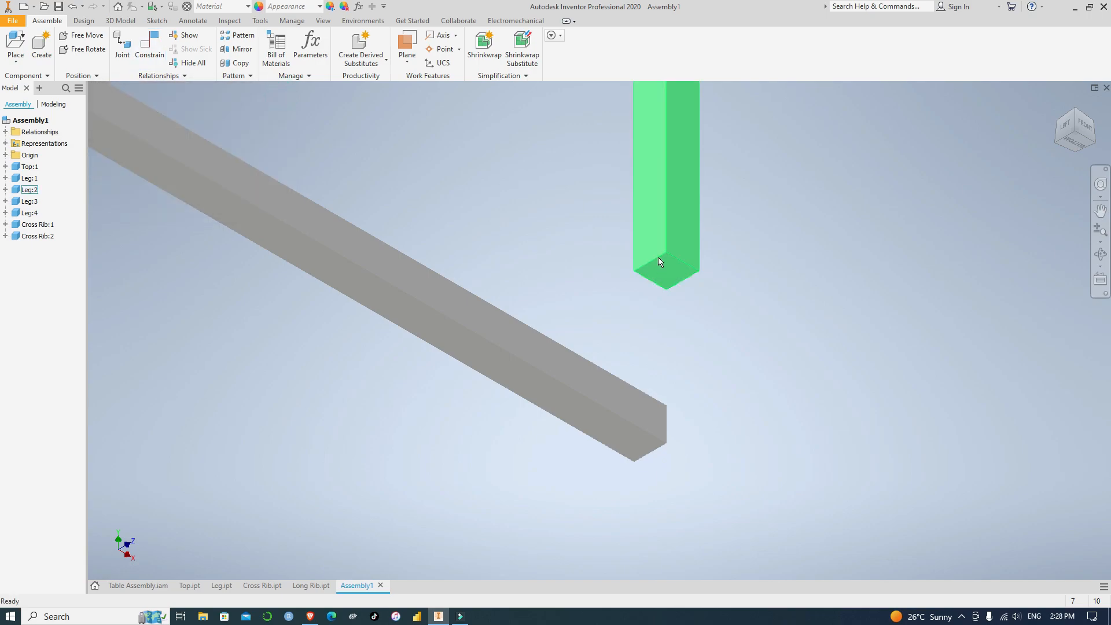
{"action": "key", "text": "ctrl+z"}
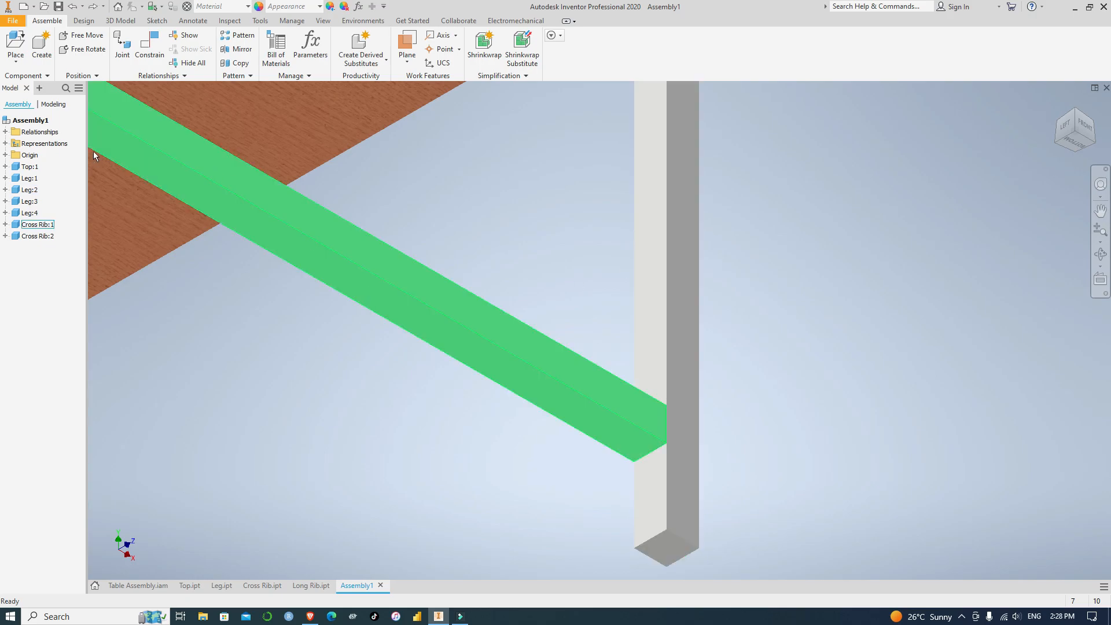
{"action": "left_click", "coordinate": [149, 42]}
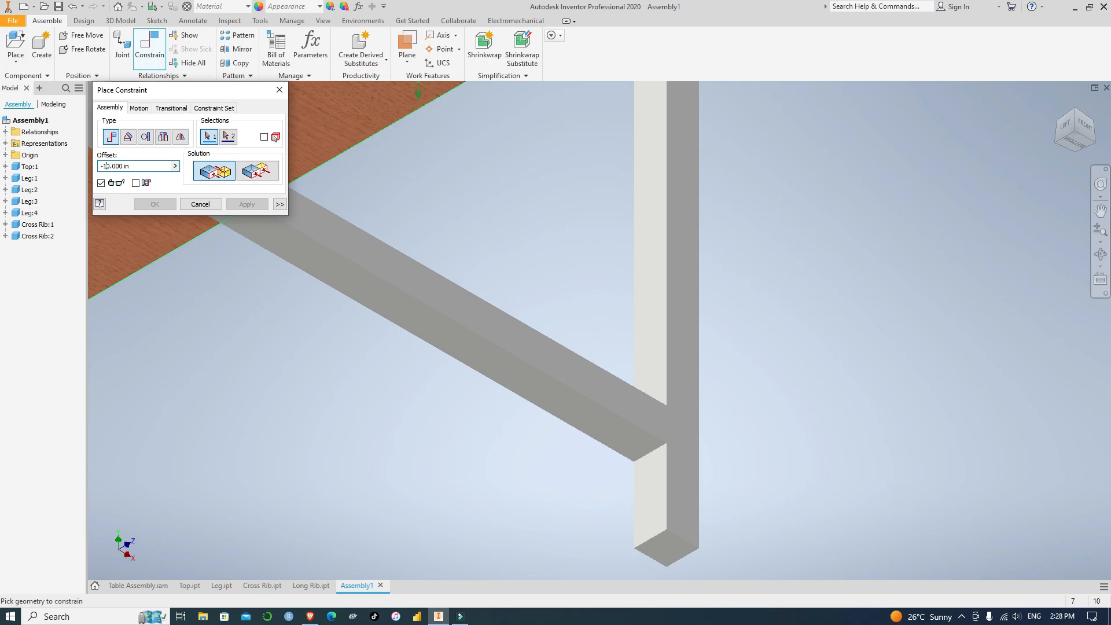
{"action": "left_click", "coordinate": [254, 170]}
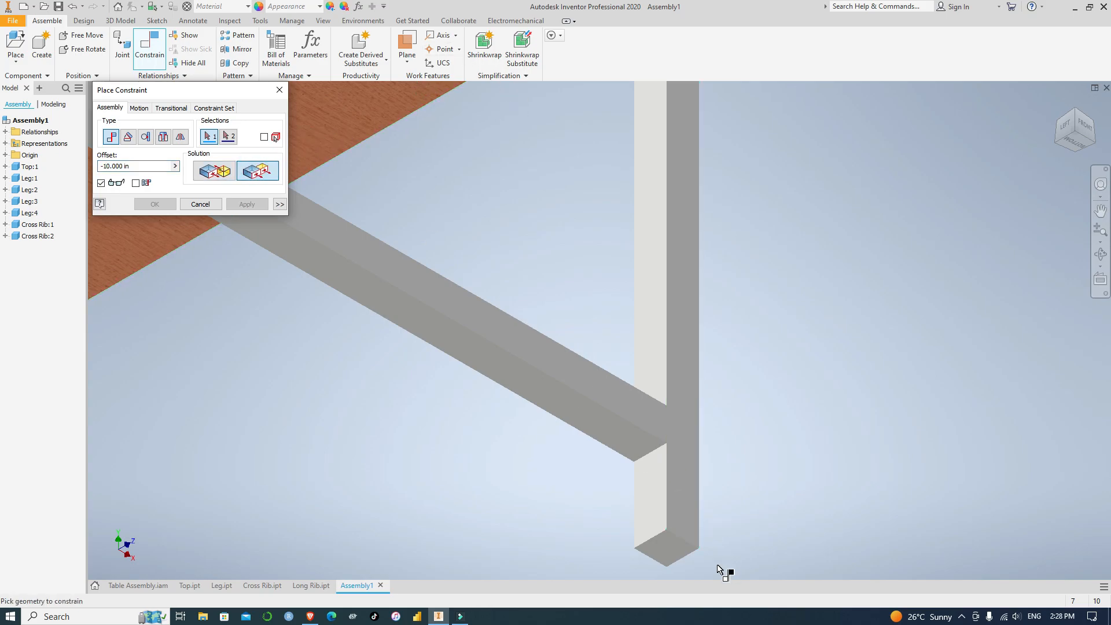
{"action": "left_click", "coordinate": [666, 550]}
{"action": "left_click", "coordinate": [630, 443]}
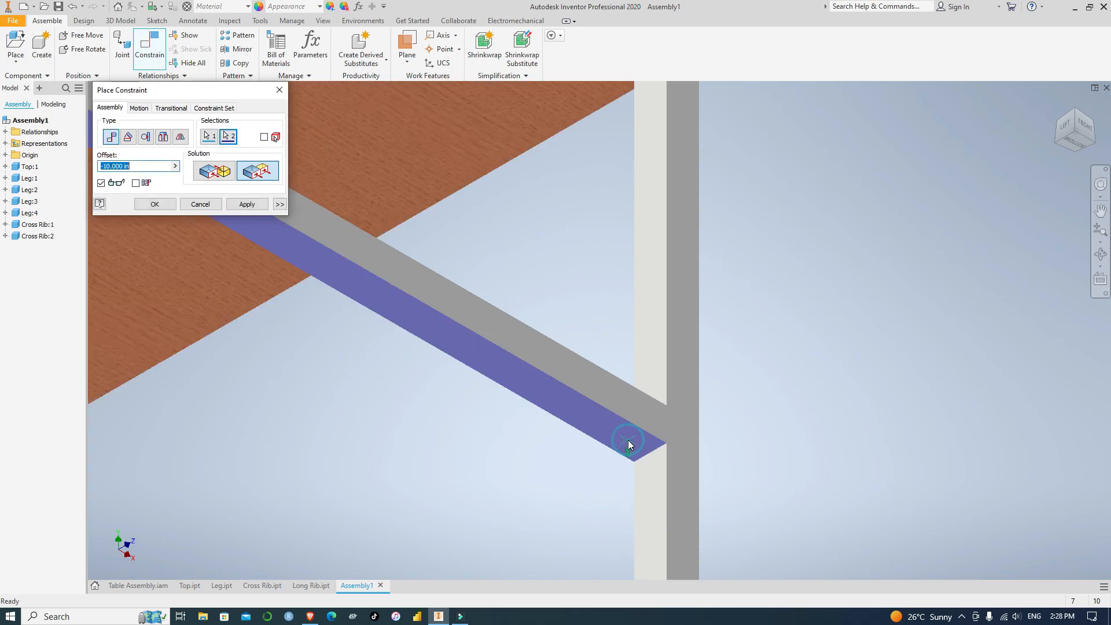
{"action": "scroll", "coordinate": [686, 397], "scroll_direction": "up", "scroll_amount": 5}
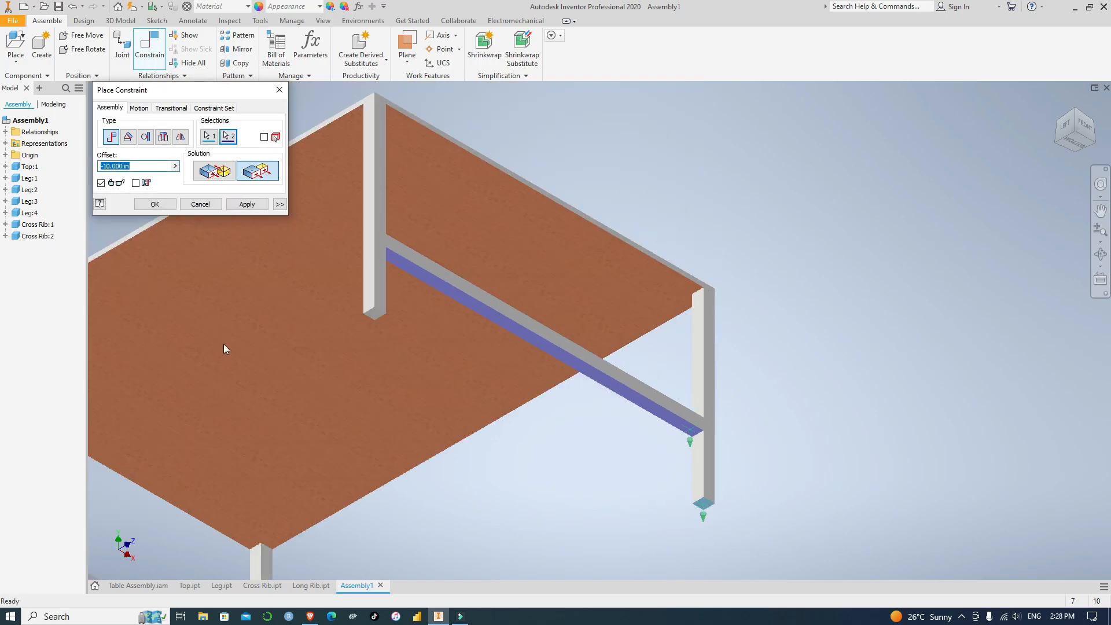
{"action": "left_click", "coordinate": [246, 204]}
{"action": "scroll", "coordinate": [761, 394], "scroll_direction": "up", "scroll_amount": 5}
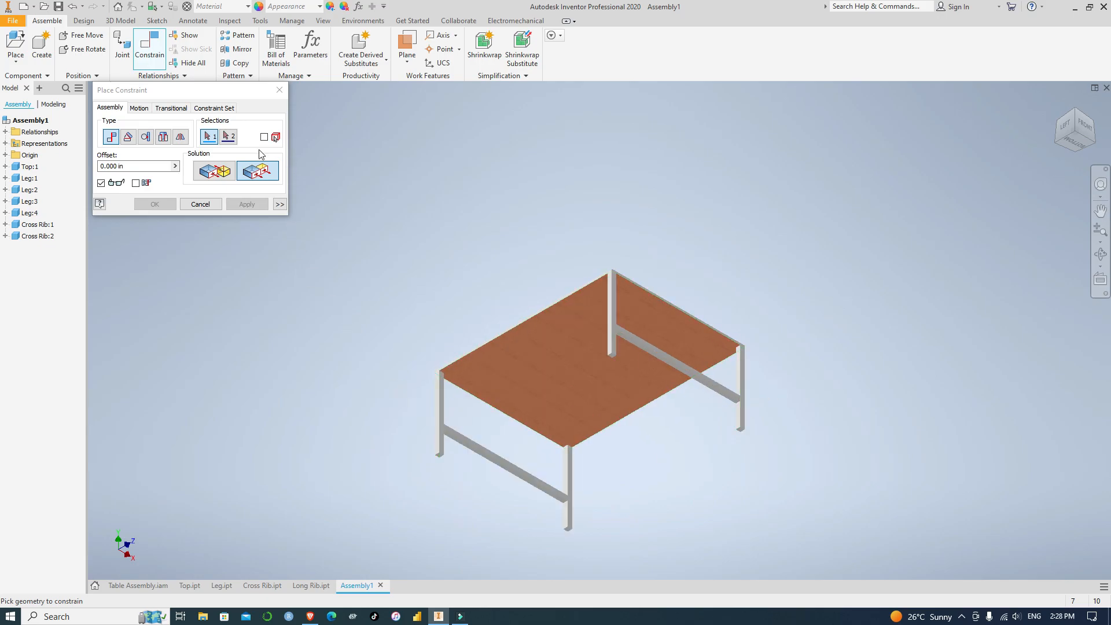
{"action": "left_click", "coordinate": [280, 90]}
Check the constrained legs and the front cross rib for free movement in the table assembly
{"action": "scroll", "coordinate": [450, 405], "scroll_direction": "down", "scroll_amount": 3}
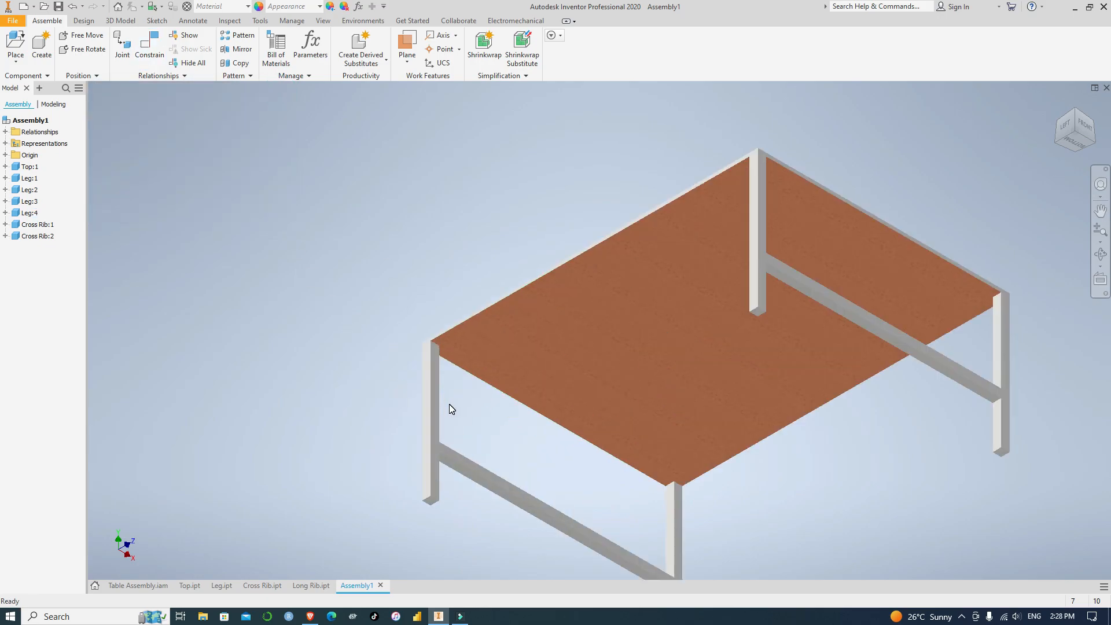
{"action": "scroll", "coordinate": [435, 419], "scroll_direction": "down", "scroll_amount": 5}
{"action": "scroll", "coordinate": [436, 418], "scroll_direction": "up", "scroll_amount": 8}
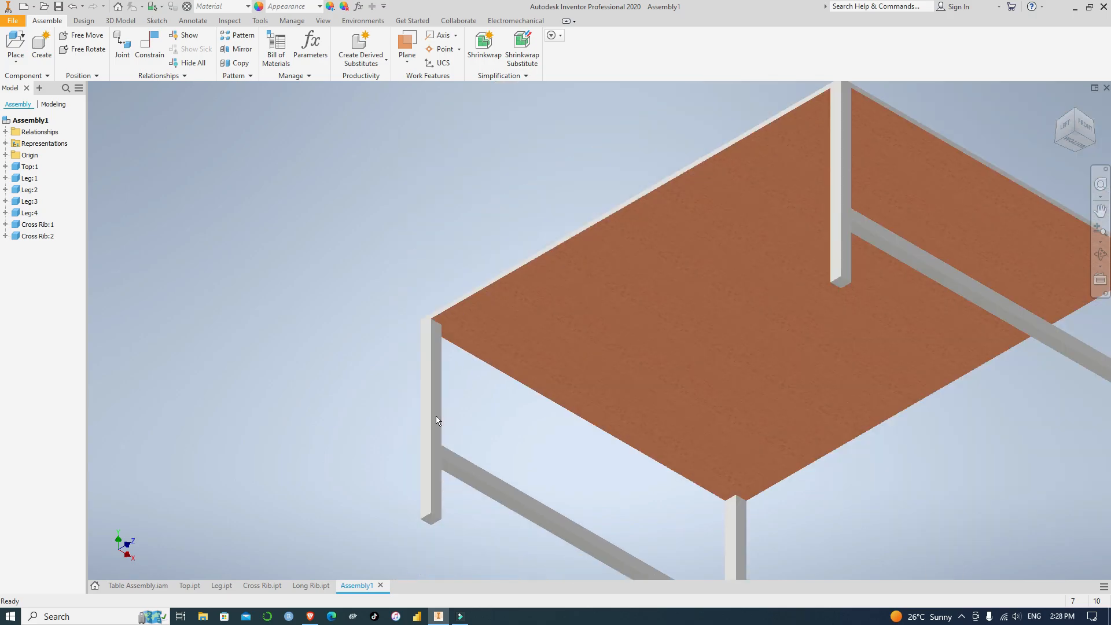
{"action": "left_click", "coordinate": [436, 413]}
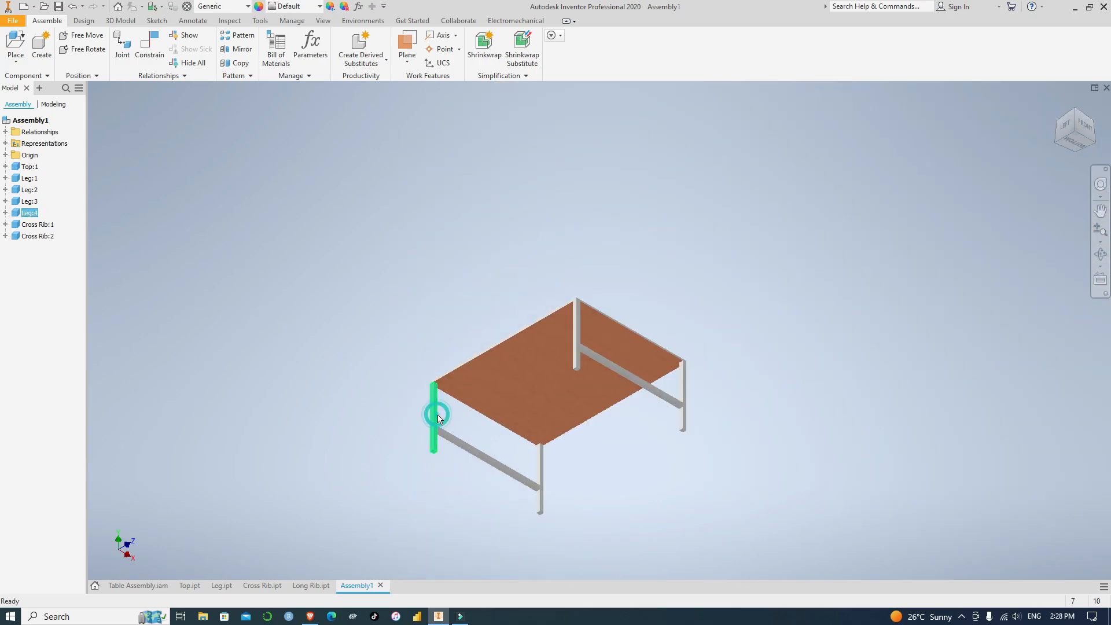
{"action": "left_click", "coordinate": [577, 340]}
{"action": "left_click", "coordinate": [770, 432]}
{"action": "mouse_move", "coordinate": [648, 389]}
{"action": "left_mouse_down"}
{"action": "mouse_move", "coordinate": [635, 385]}
{"action": "mouse_move", "coordinate": [648, 357]}
{"action": "mouse_move", "coordinate": [626, 361]}
{"action": "mouse_move", "coordinate": [630, 413]}
{"action": "mouse_move", "coordinate": [636, 356]}
{"action": "mouse_move", "coordinate": [639, 378]}
{"action": "left_mouse_up"}
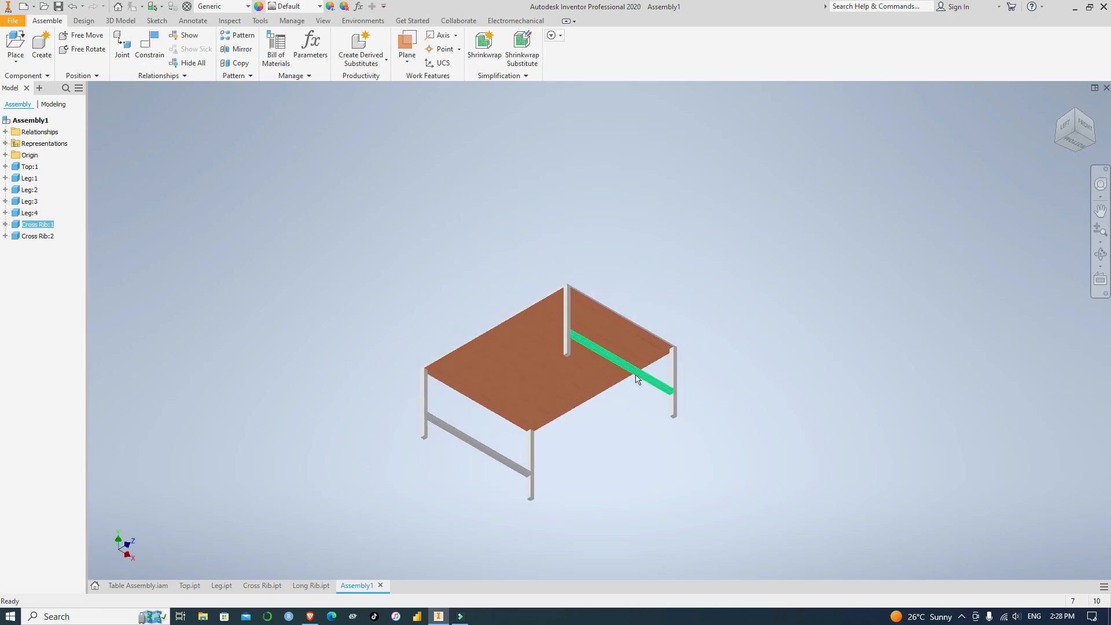
{"action": "scroll", "coordinate": [733, 373], "scroll_direction": "down", "scroll_amount": 2}
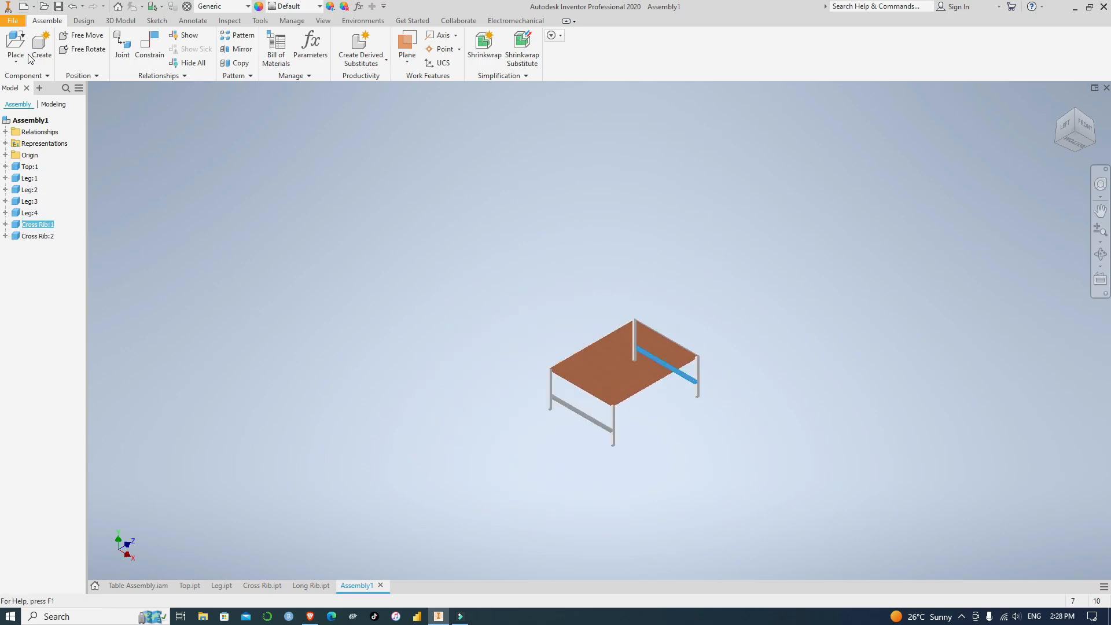
Place two instances of the Long Rib part in the empty space beside the table
{"action": "left_click", "coordinate": [15, 41]}
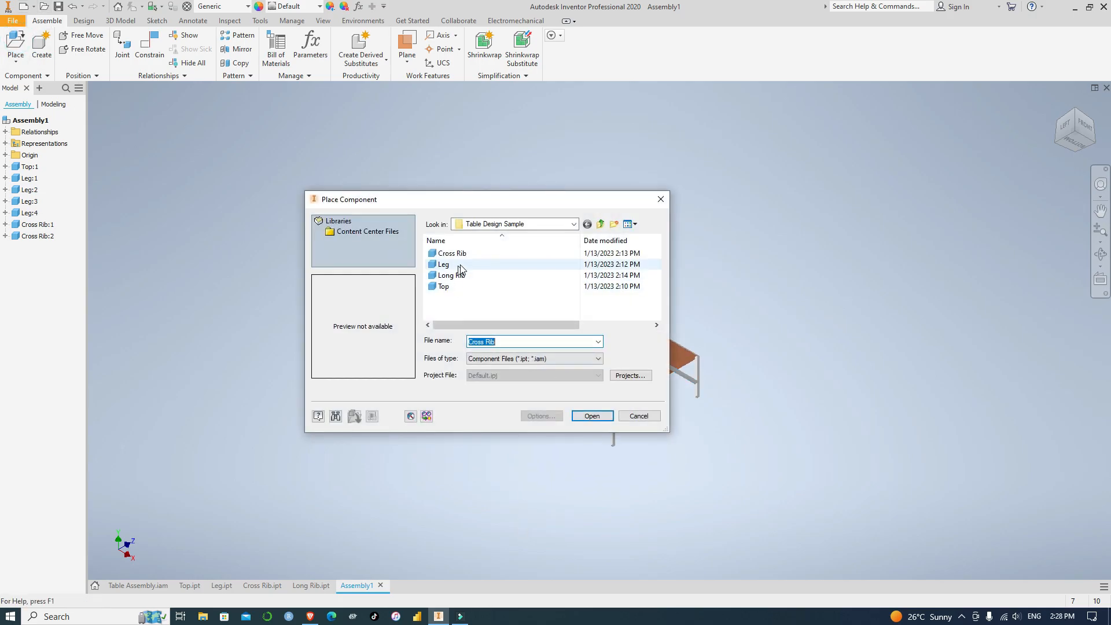
{"action": "left_click", "coordinate": [466, 276]}
{"action": "left_click", "coordinate": [593, 417]}
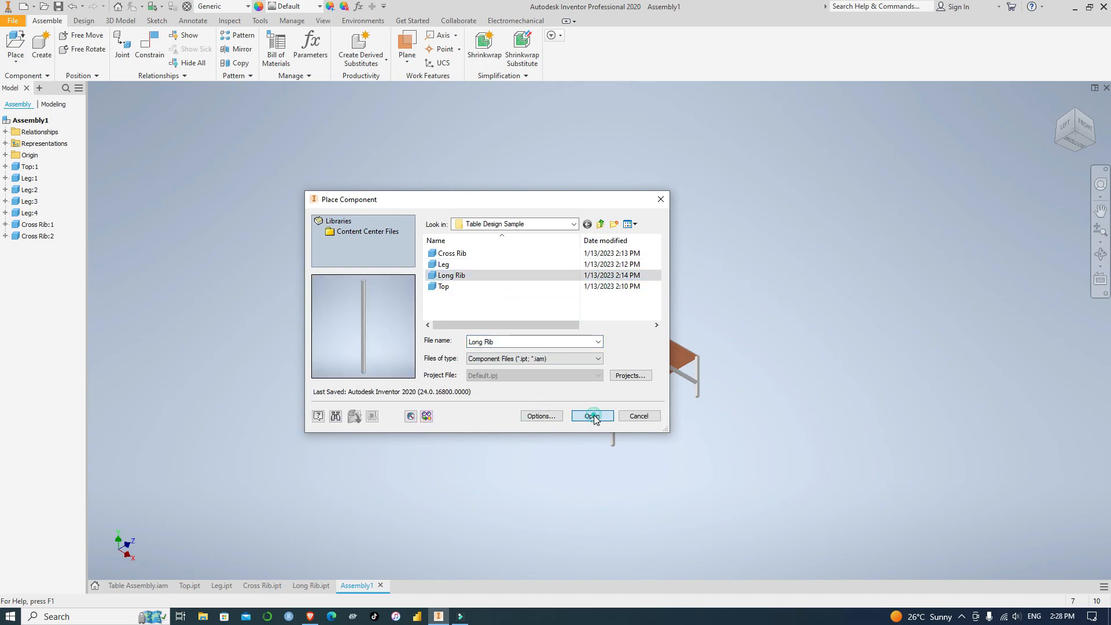
{"action": "left_click", "coordinate": [261, 347]}
{"action": "left_click", "coordinate": [377, 406]}
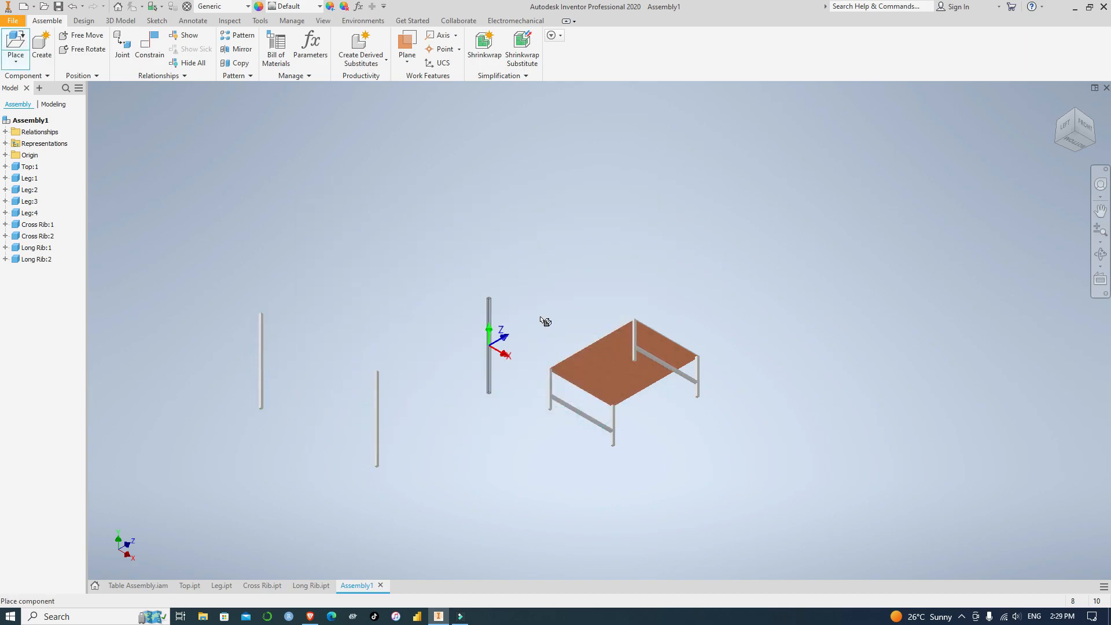
{"action": "key", "text": "Escape"}
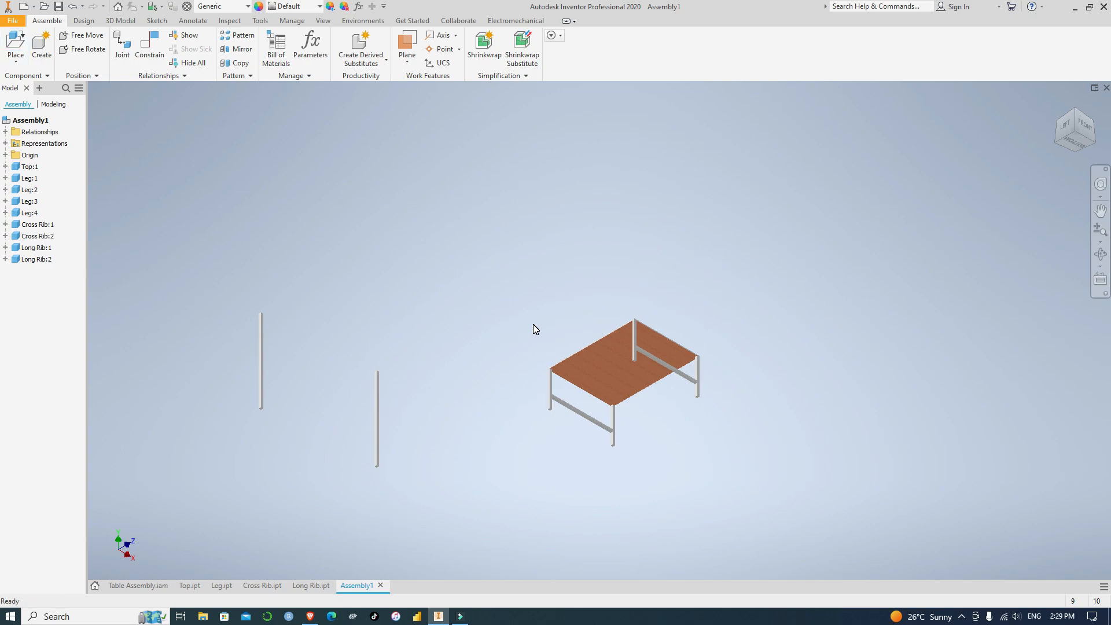
Mate the upper end face of the loose long rib nearer the table to the back-left leg's inner face with zero offset
{"action": "scroll", "coordinate": [248, 223], "scroll_direction": "down", "scroll_amount": 3}
{"action": "middle_click_drag", "start_coordinate": [627, 458], "coordinate": [450, 256]}
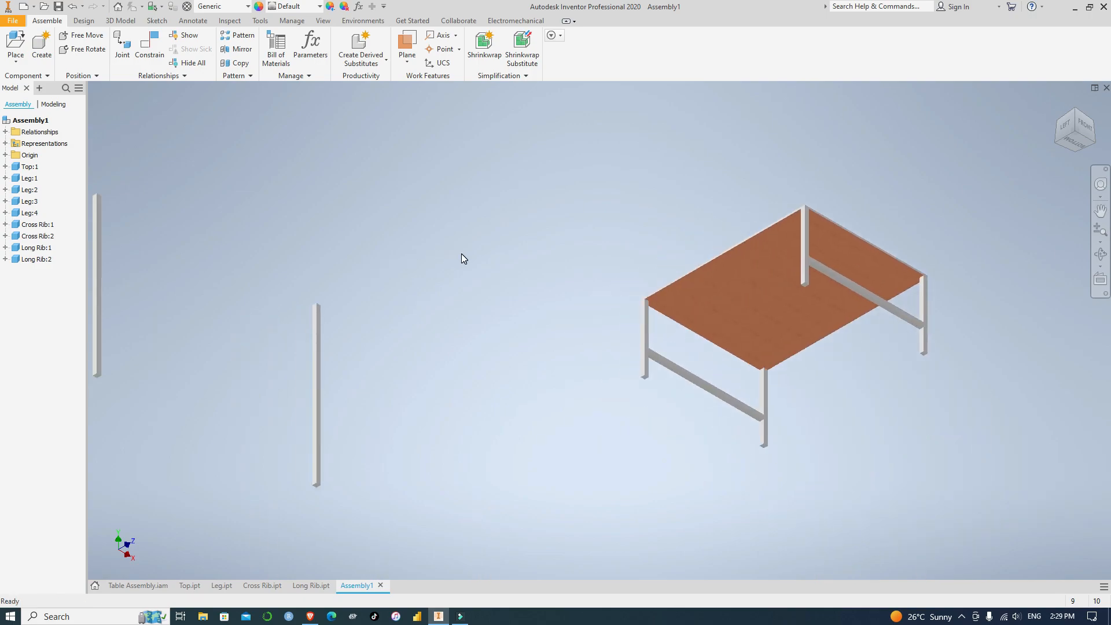
{"action": "left_click", "coordinate": [149, 46]}
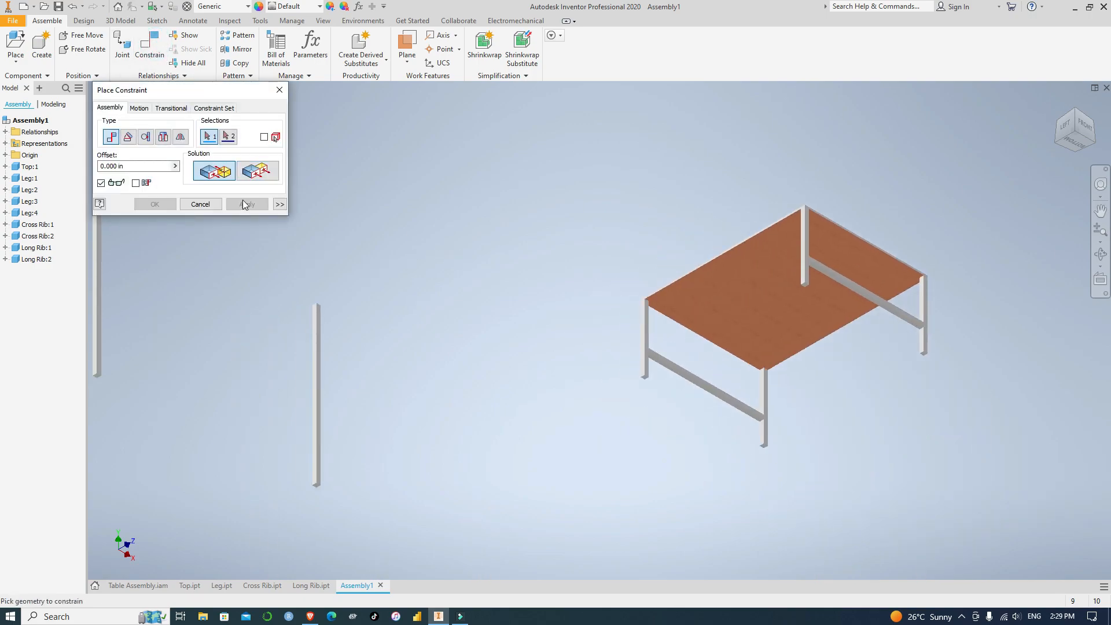
{"action": "scroll", "coordinate": [321, 288], "scroll_direction": "down", "scroll_amount": 6}
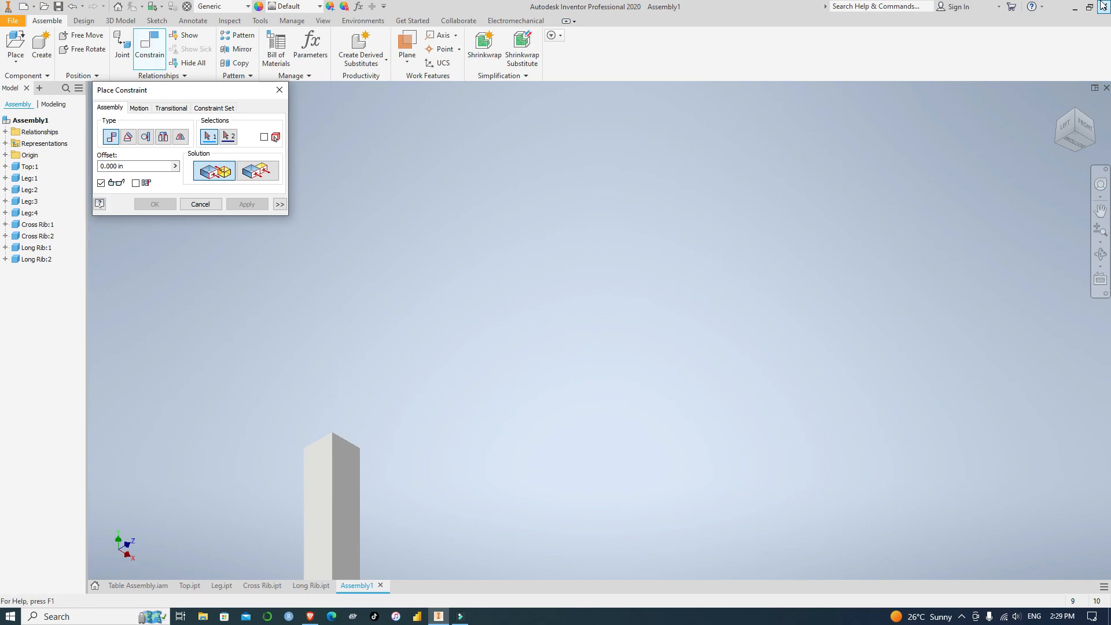
{"action": "left_click", "coordinate": [1078, 111]}
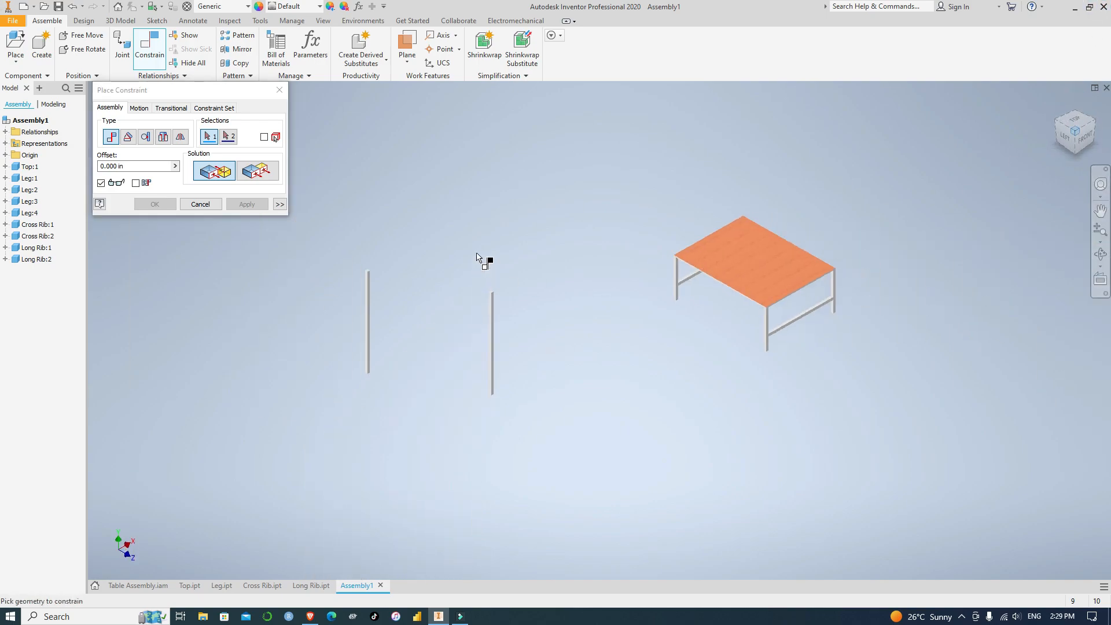
{"action": "scroll", "coordinate": [487, 260], "scroll_direction": "down", "scroll_amount": 5}
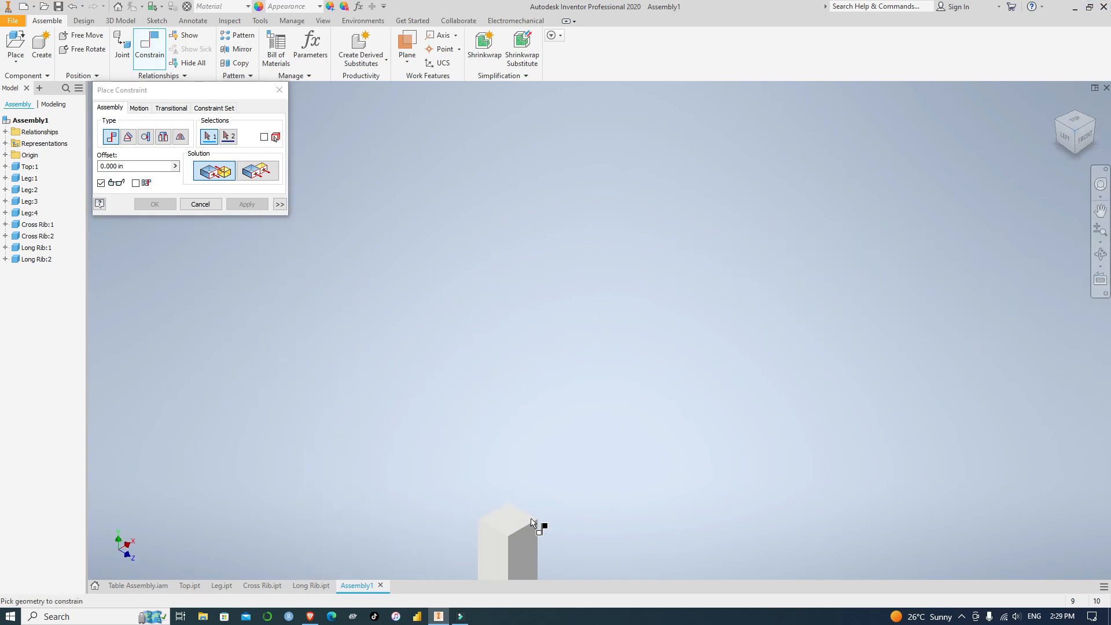
{"action": "left_click", "coordinate": [506, 514]}
{"action": "scroll", "coordinate": [615, 466], "scroll_direction": "up", "scroll_amount": 5}
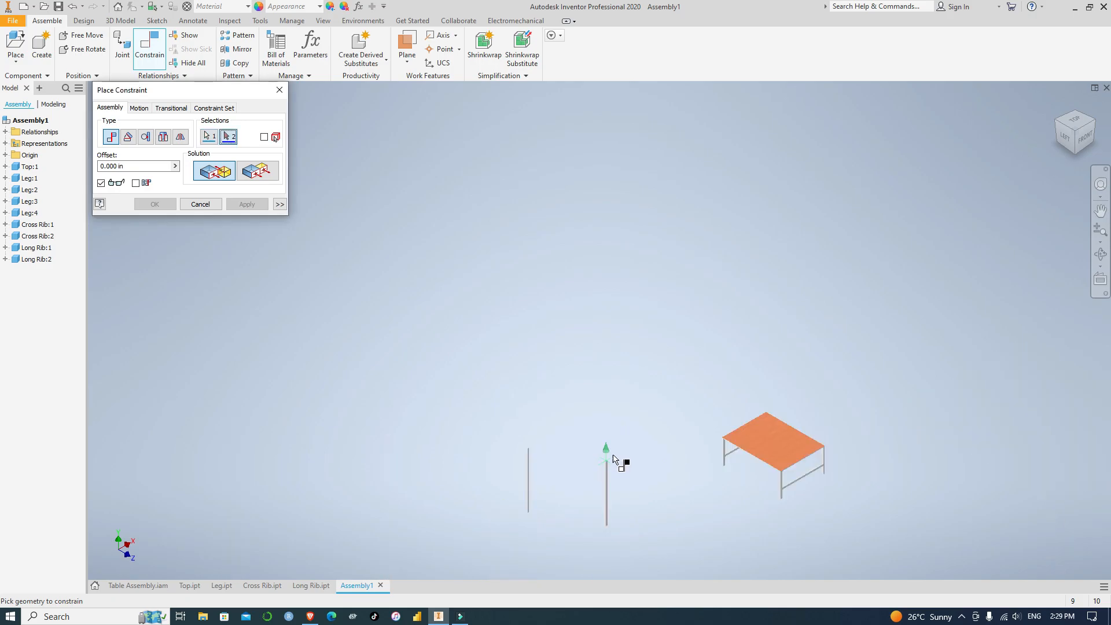
{"action": "scroll", "coordinate": [620, 460], "scroll_direction": "down", "scroll_amount": 2}
{"action": "middle_click_drag", "start_coordinate": [870, 493], "coordinate": [589, 472]}
{"action": "scroll", "coordinate": [571, 463], "scroll_direction": "down", "scroll_amount": 6}
{"action": "scroll", "coordinate": [537, 458], "scroll_direction": "down", "scroll_amount": 3}
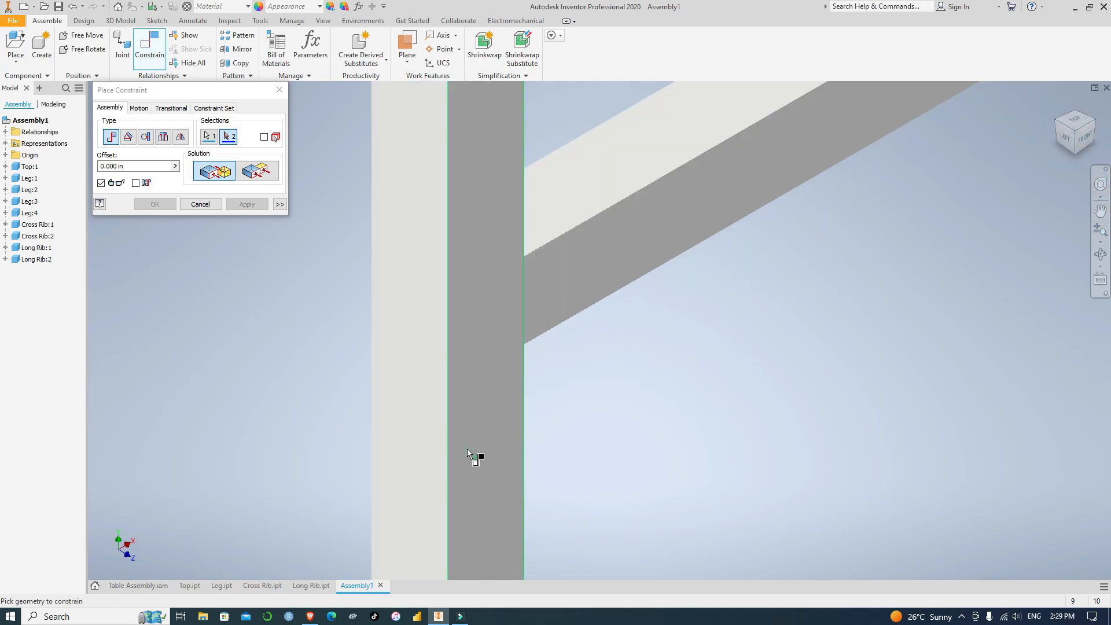
{"action": "left_click", "coordinate": [485, 433]}
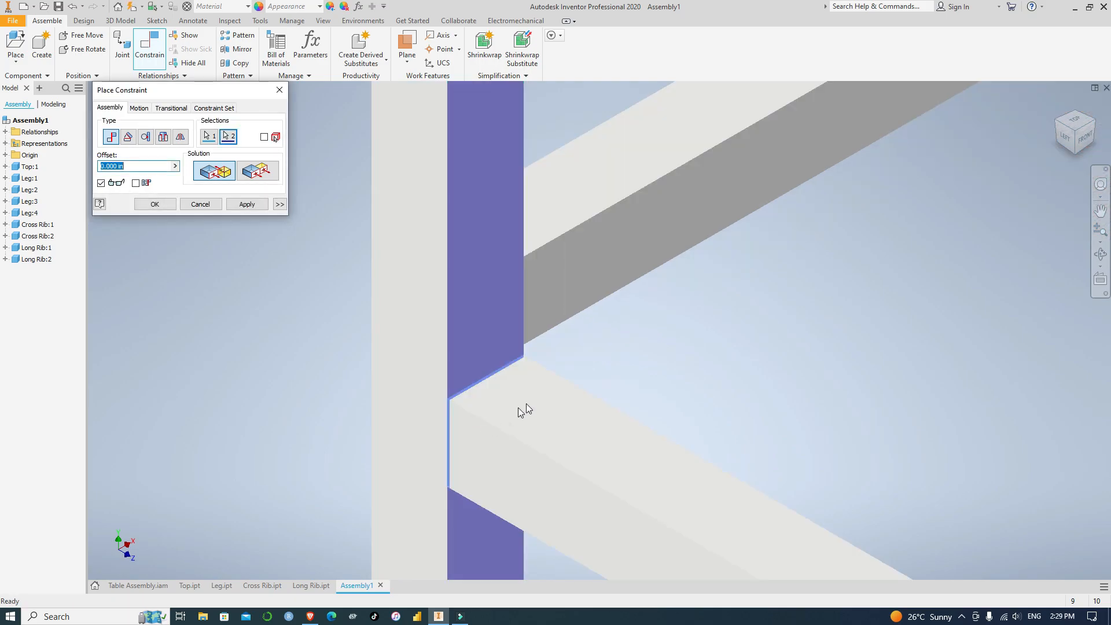
{"action": "left_click", "coordinate": [249, 207]}
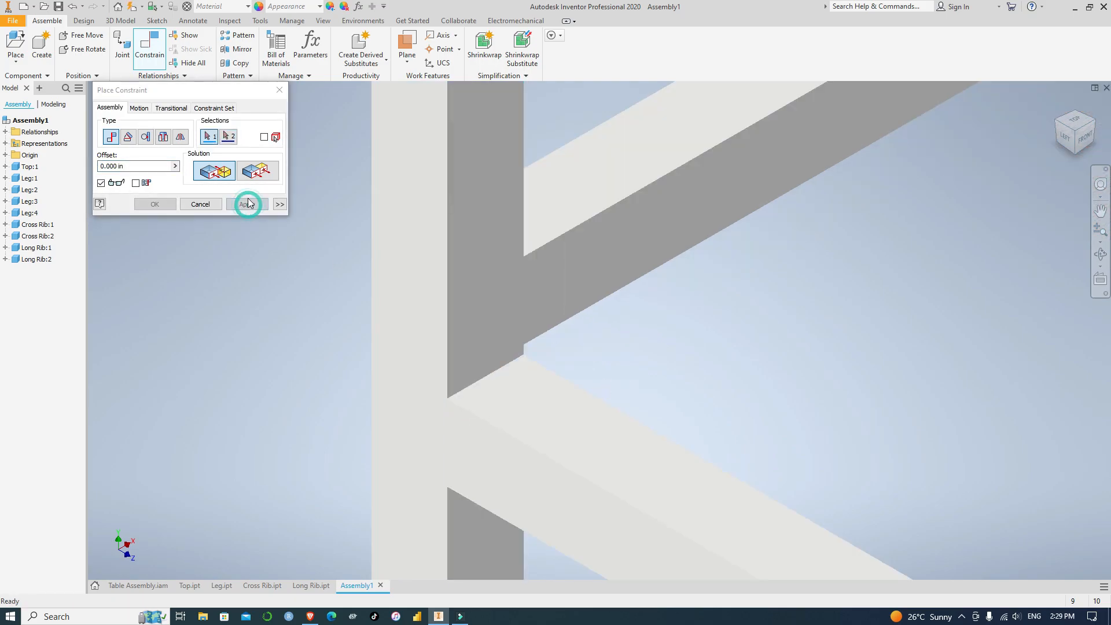
Constrain the attached long rib's outer side face flush with the back-left leg's outer face at zero offset
{"action": "left_click", "coordinate": [262, 176]}
{"action": "left_click", "coordinate": [477, 471]}
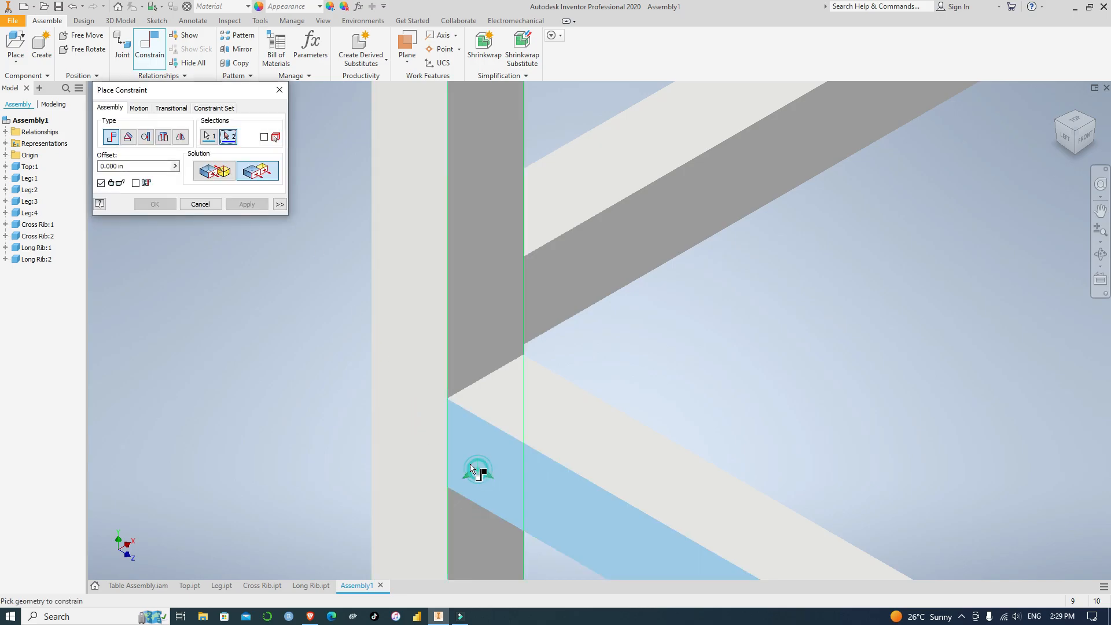
{"action": "left_click", "coordinate": [417, 440]}
{"action": "left_click", "coordinate": [261, 206]}
Constrain the attached long rib's underside flush with the back-left leg's bottom face at a 10 in offset
{"action": "scroll", "coordinate": [513, 346], "scroll_direction": "up", "scroll_amount": 5}
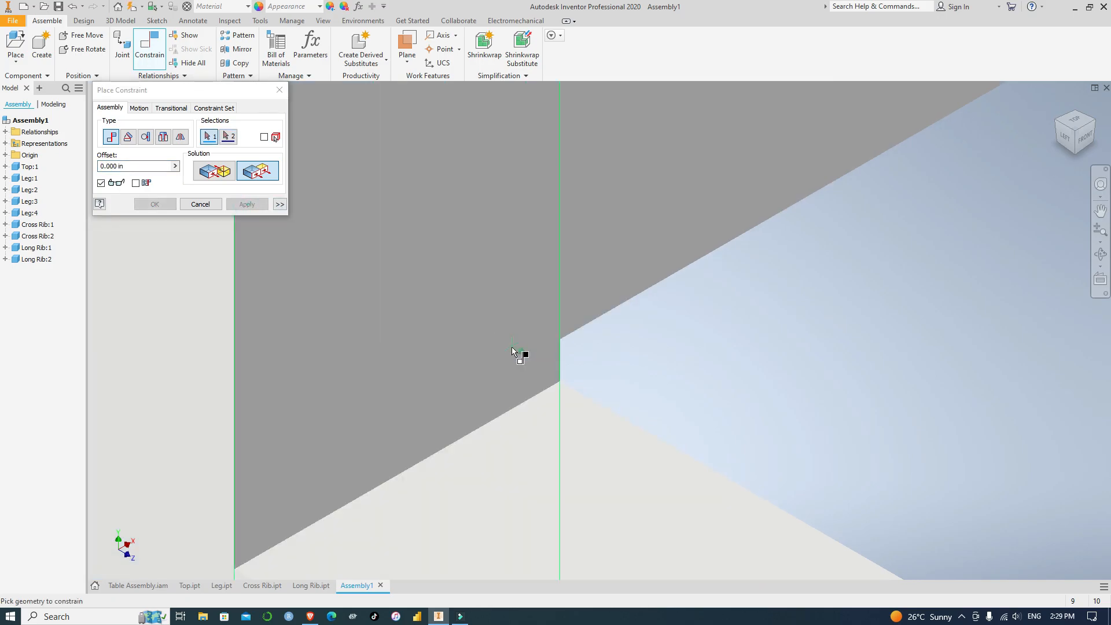
{"action": "scroll", "coordinate": [512, 348], "scroll_direction": "down", "scroll_amount": 5}
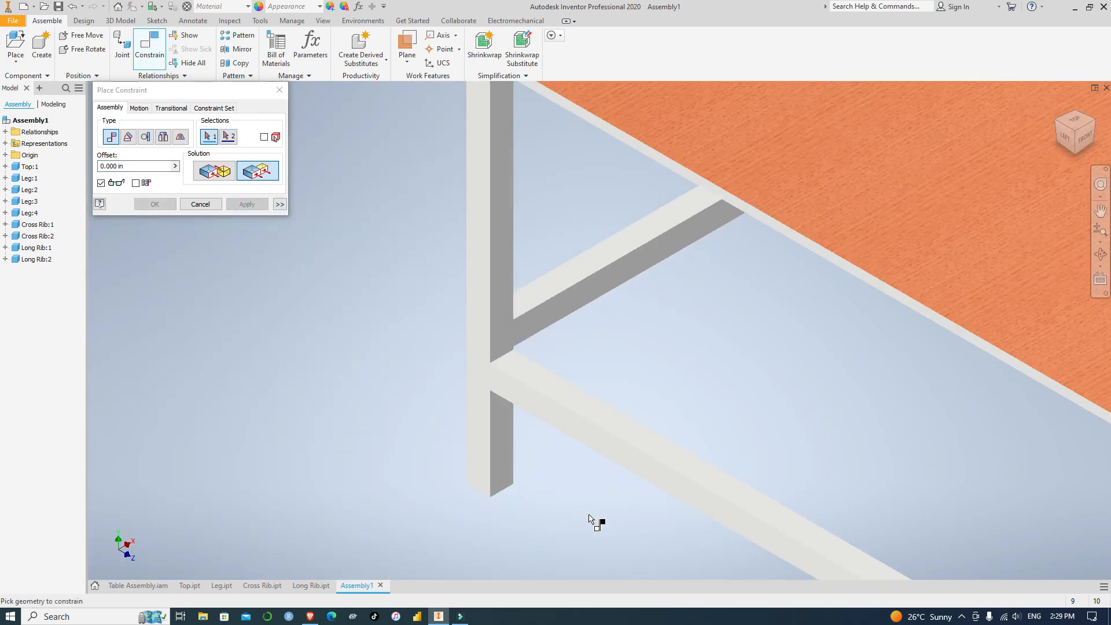
{"action": "middle_click_drag", "start_coordinate": [588, 506], "coordinate": [578, 445], "text": "shift"}
{"action": "scroll", "coordinate": [660, 514], "scroll_direction": "down", "scroll_amount": 8}
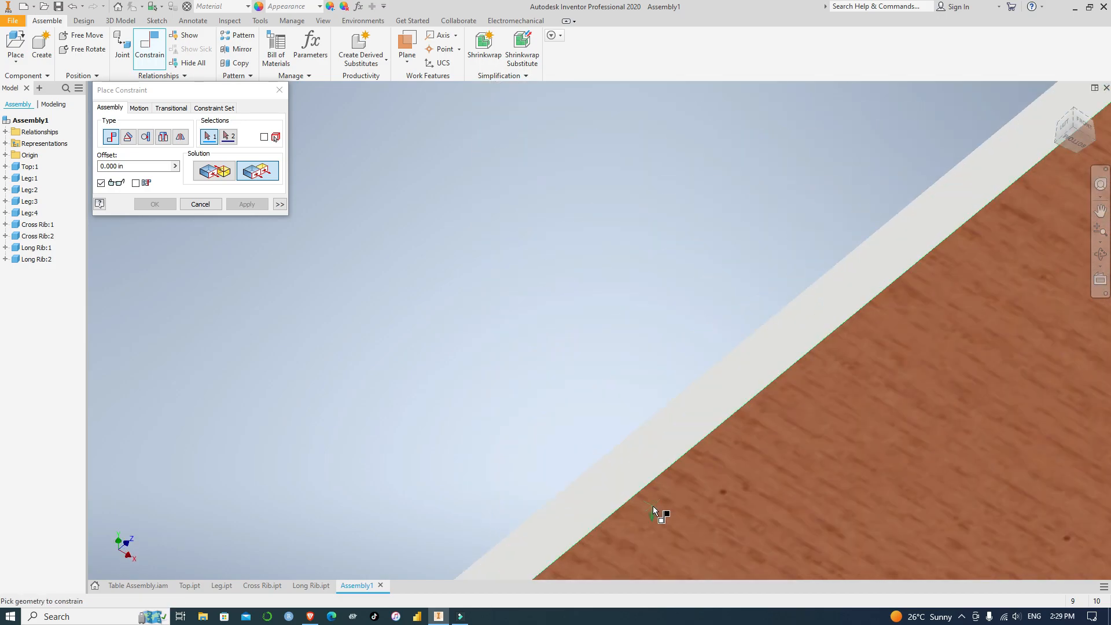
{"action": "scroll", "coordinate": [659, 537], "scroll_direction": "up", "scroll_amount": 5}
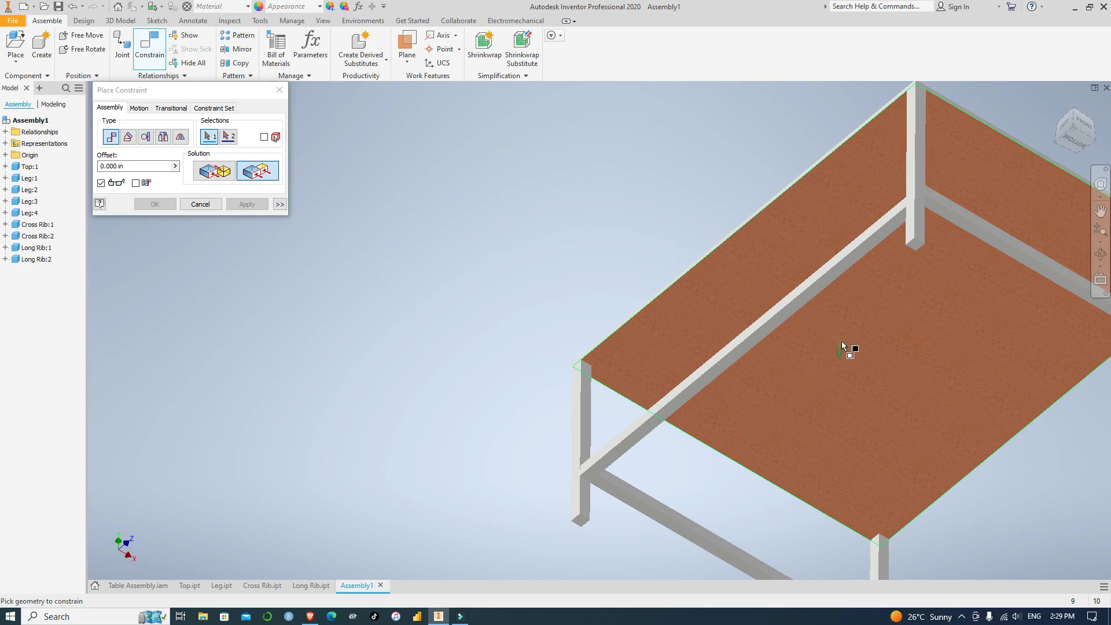
{"action": "scroll", "coordinate": [846, 349], "scroll_direction": "up", "scroll_amount": 4}
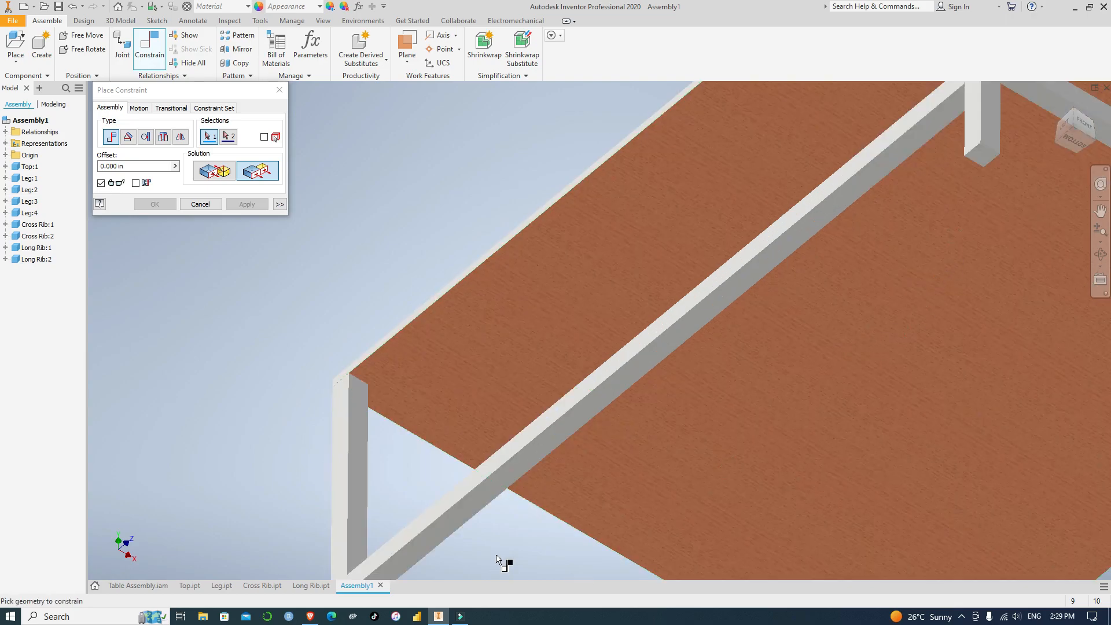
{"action": "scroll", "coordinate": [510, 521], "scroll_direction": "down", "scroll_amount": 4}
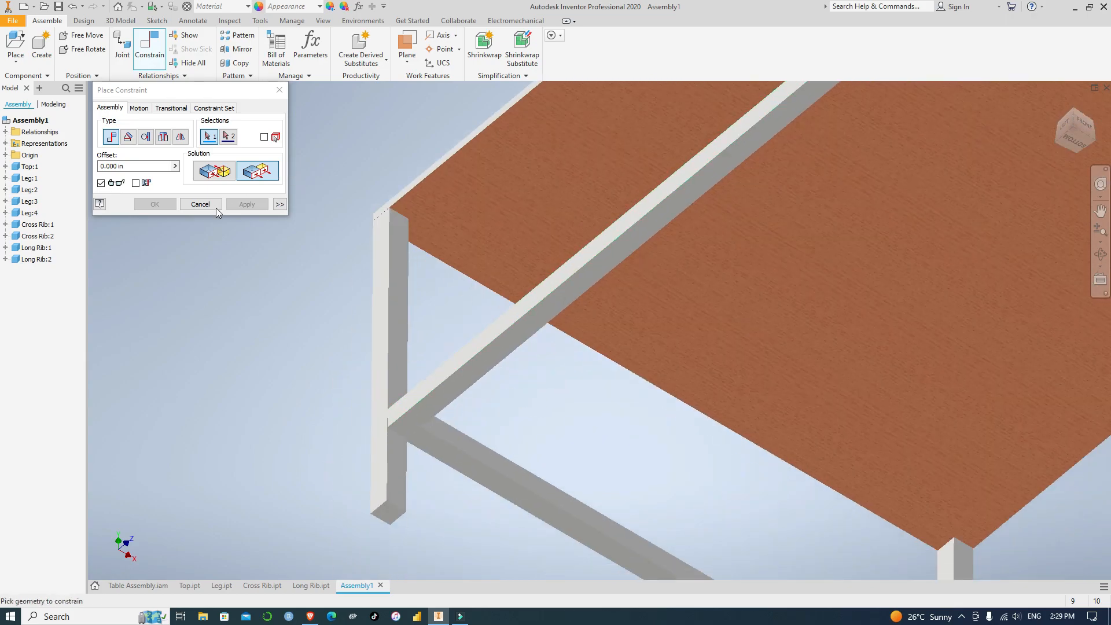
{"action": "left_click", "coordinate": [426, 415]}
{"action": "left_click", "coordinate": [386, 514]}
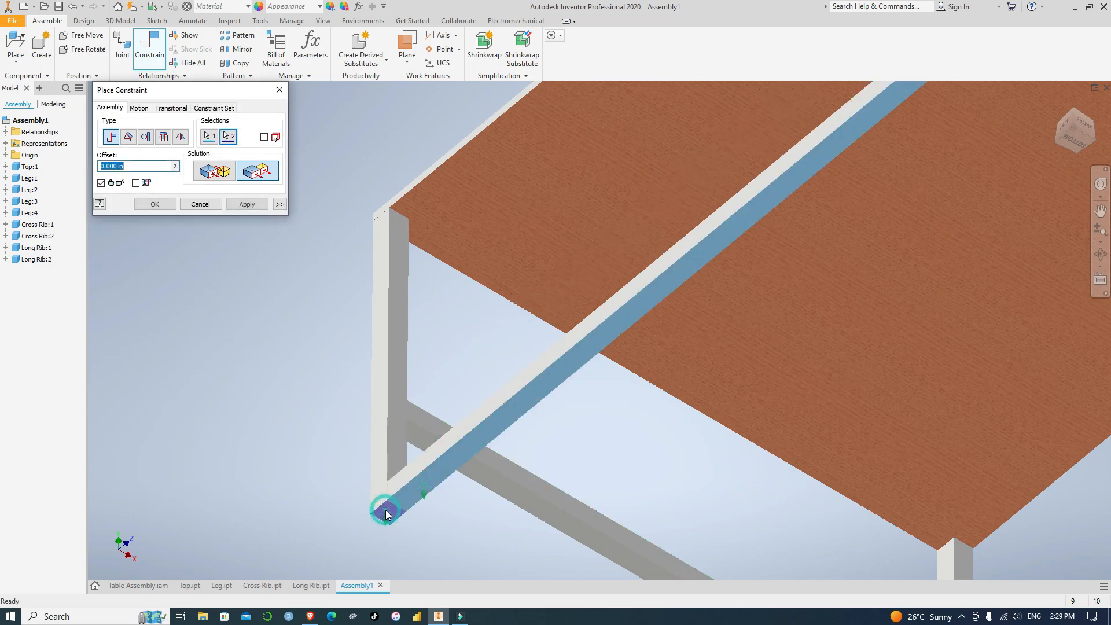
{"action": "left_click", "coordinate": [103, 167]}
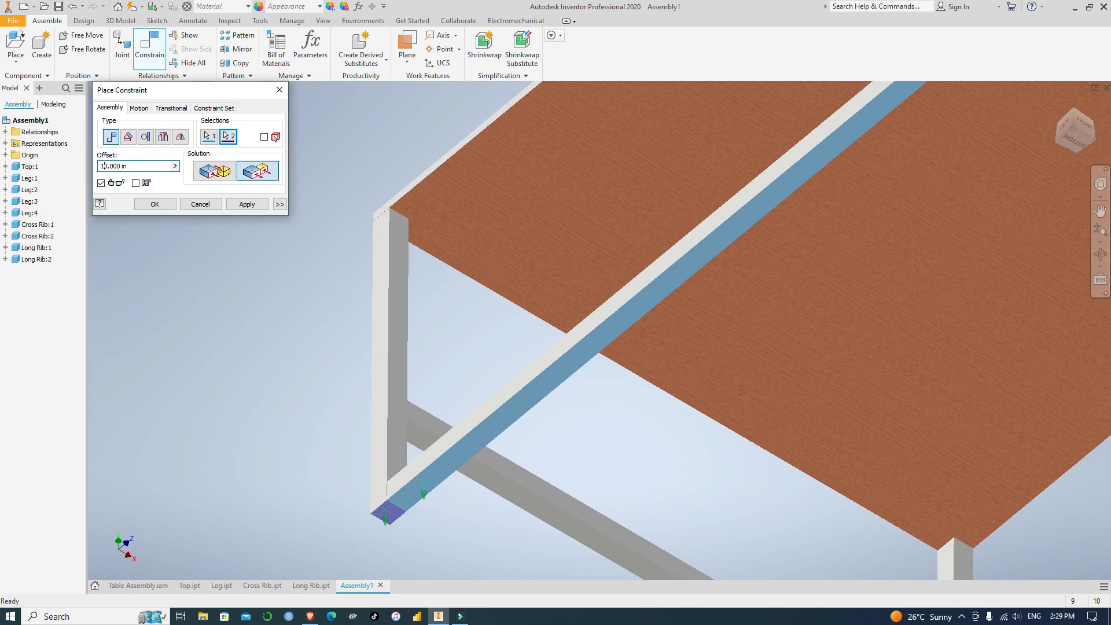
{"action": "left_click", "coordinate": [247, 204]}
{"action": "scroll", "coordinate": [301, 380], "scroll_direction": "down", "scroll_amount": 5}
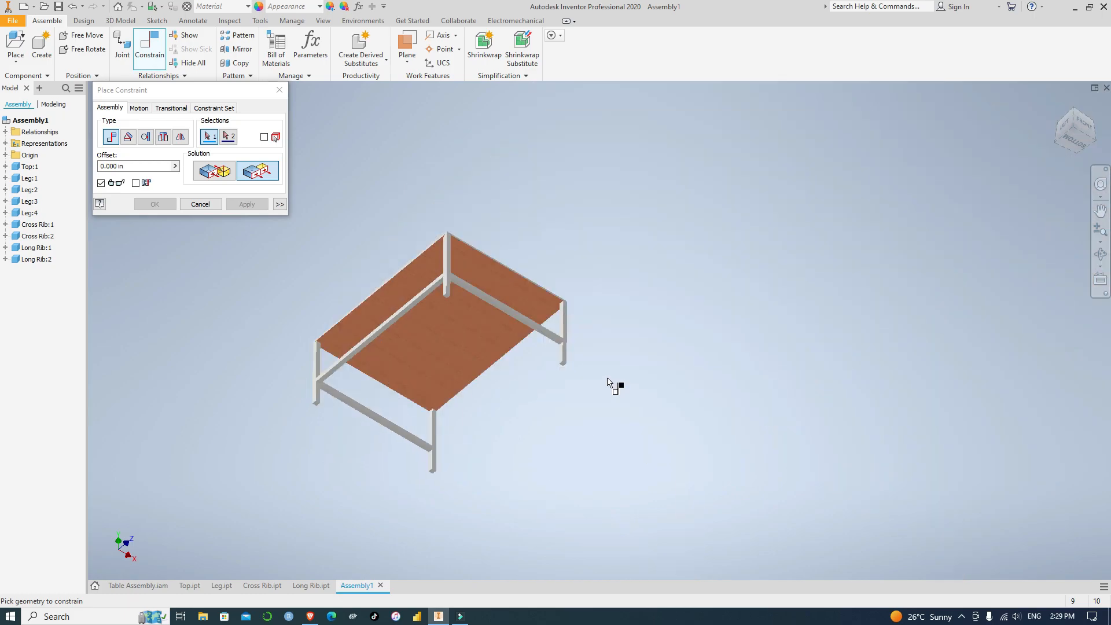
Look around the table from below, the side and above to locate the remaining loose long rib
{"action": "left_click", "coordinate": [1097, 135]}
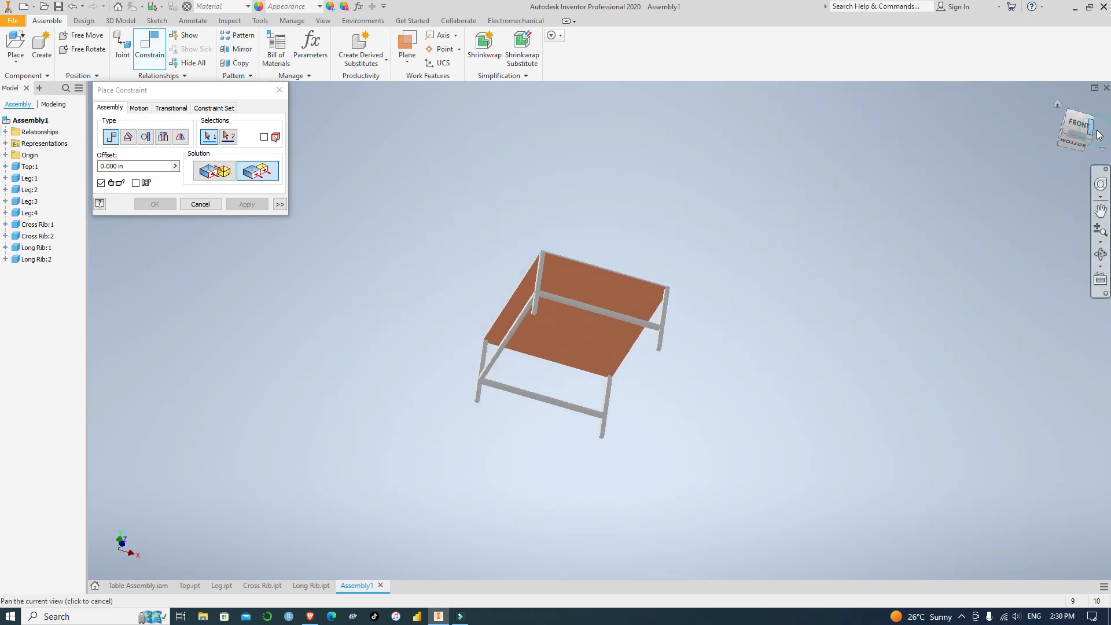
{"action": "scroll", "coordinate": [828, 351], "scroll_direction": "up", "scroll_amount": 5}
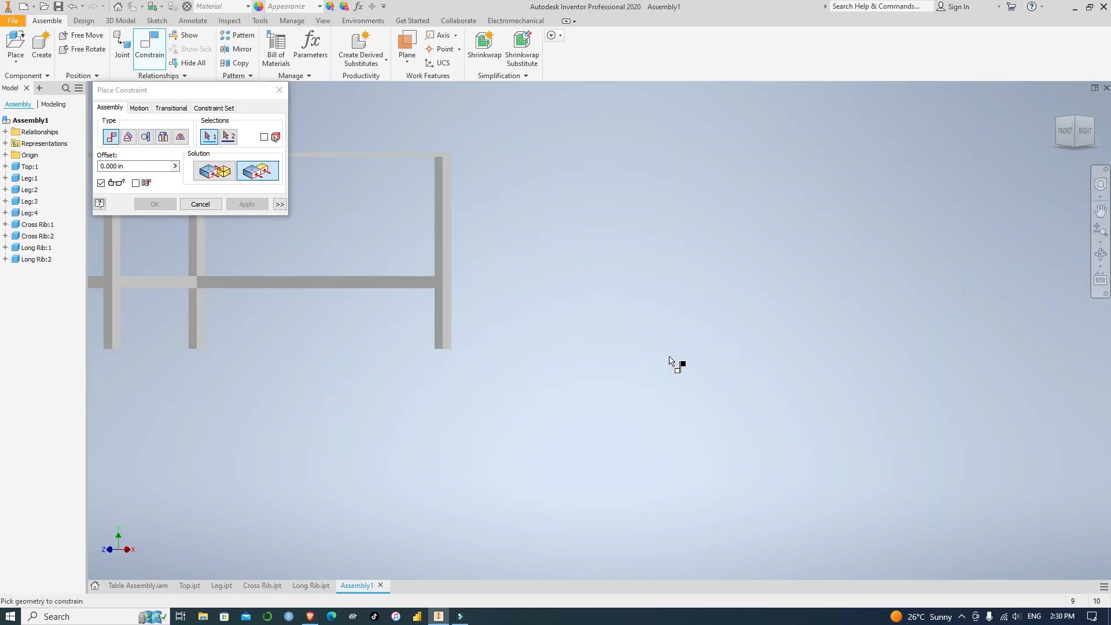
{"action": "middle_click_drag", "start_coordinate": [253, 373], "coordinate": [776, 442]}
{"action": "scroll", "coordinate": [501, 271], "scroll_direction": "up", "scroll_amount": 3}
{"action": "scroll", "coordinate": [501, 272], "scroll_direction": "down", "scroll_amount": 6}
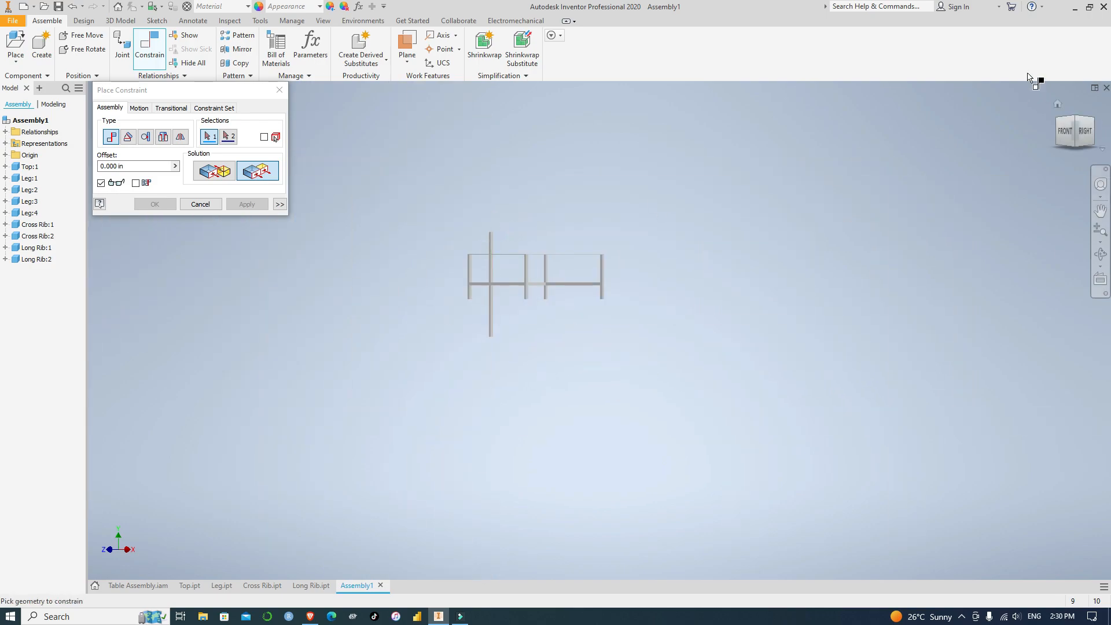
{"action": "left_click", "coordinate": [1076, 119]}
{"action": "scroll", "coordinate": [654, 284], "scroll_direction": "up", "scroll_amount": 5}
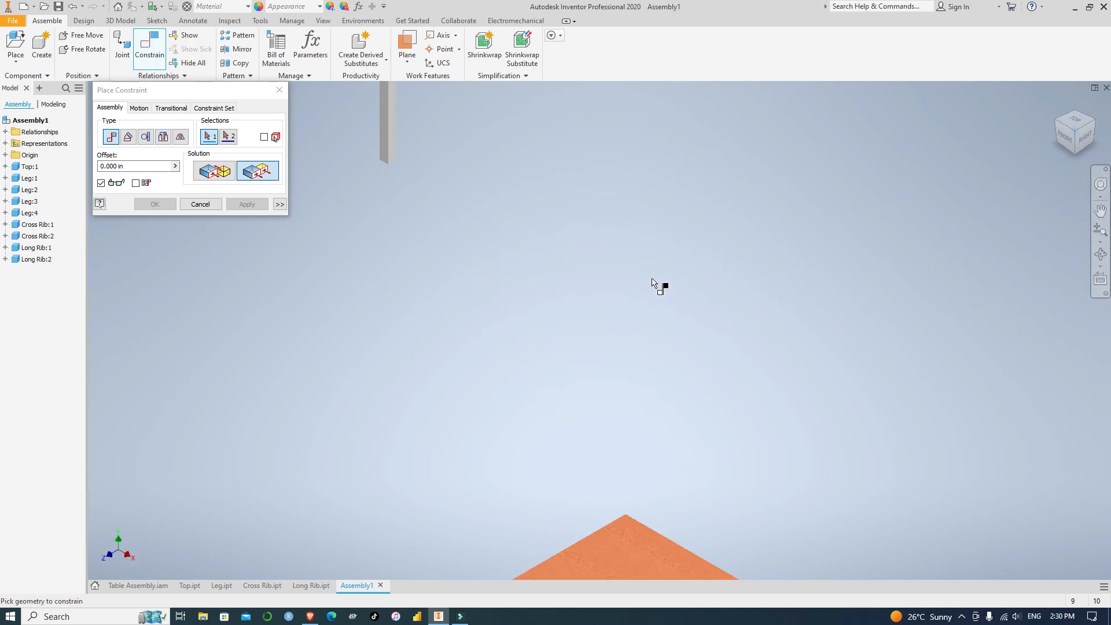
{"action": "scroll", "coordinate": [471, 213], "scroll_direction": "down", "scroll_amount": 4}
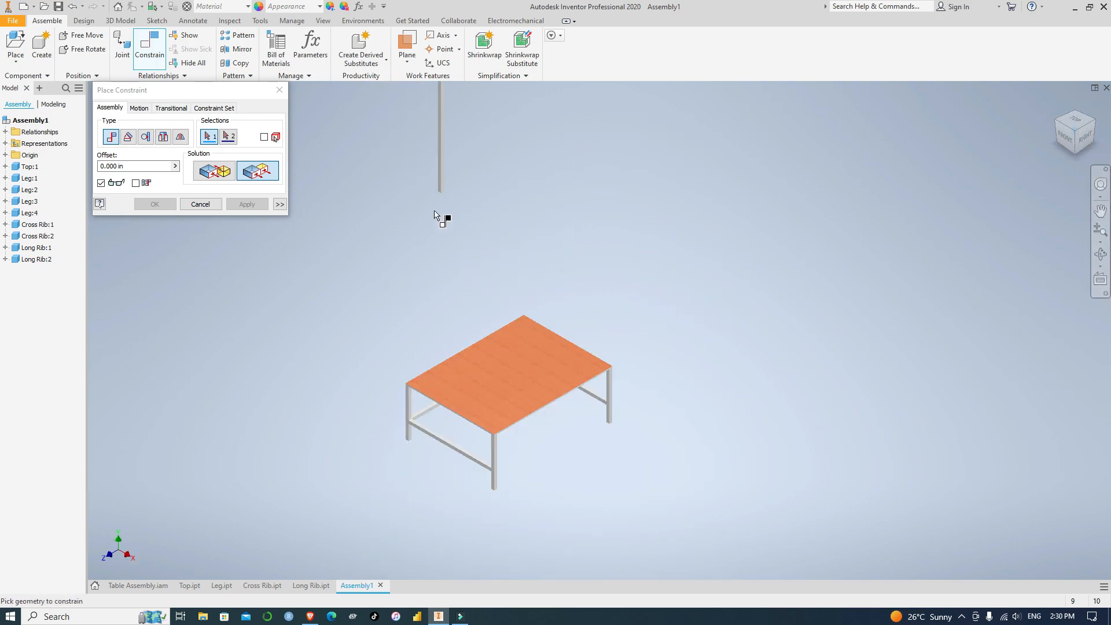
{"action": "scroll", "coordinate": [435, 214], "scroll_direction": "up", "scroll_amount": 5}
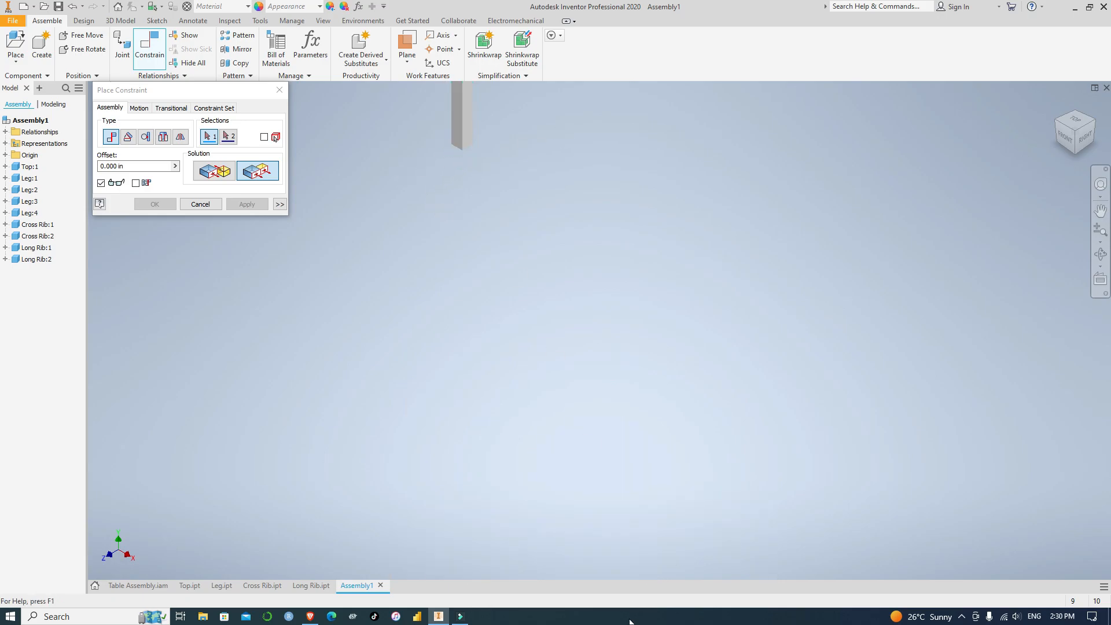
{"action": "scroll", "coordinate": [651, 276], "scroll_direction": "down", "scroll_amount": 5}
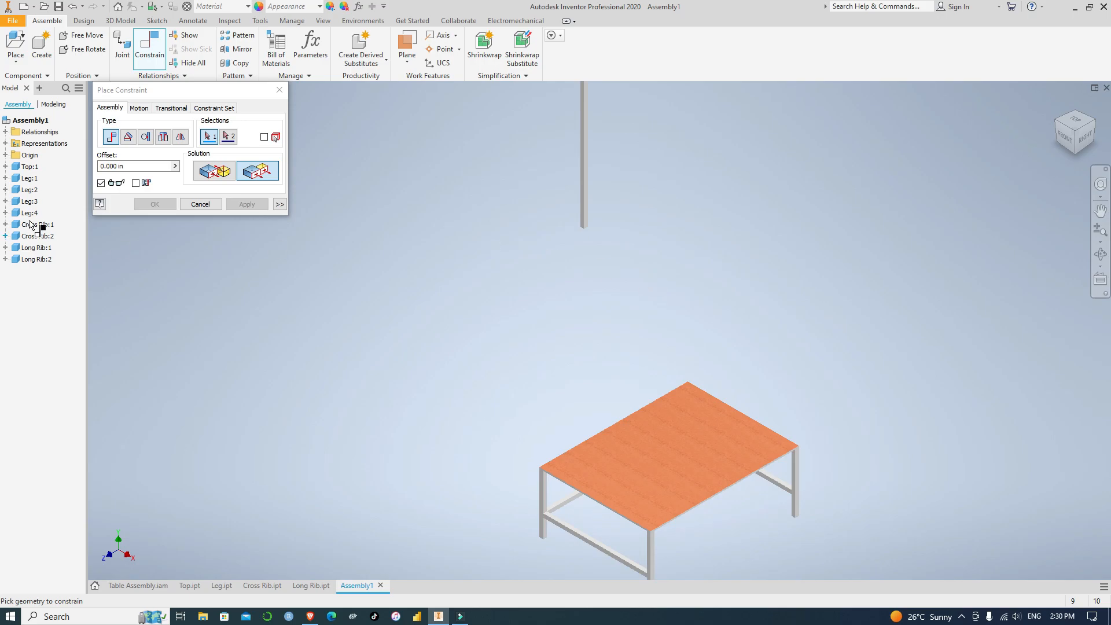
Mate the upper end face of the loose long rib to the back-right leg's front-facing inner face with zero offset
{"action": "left_click", "coordinate": [214, 173]}
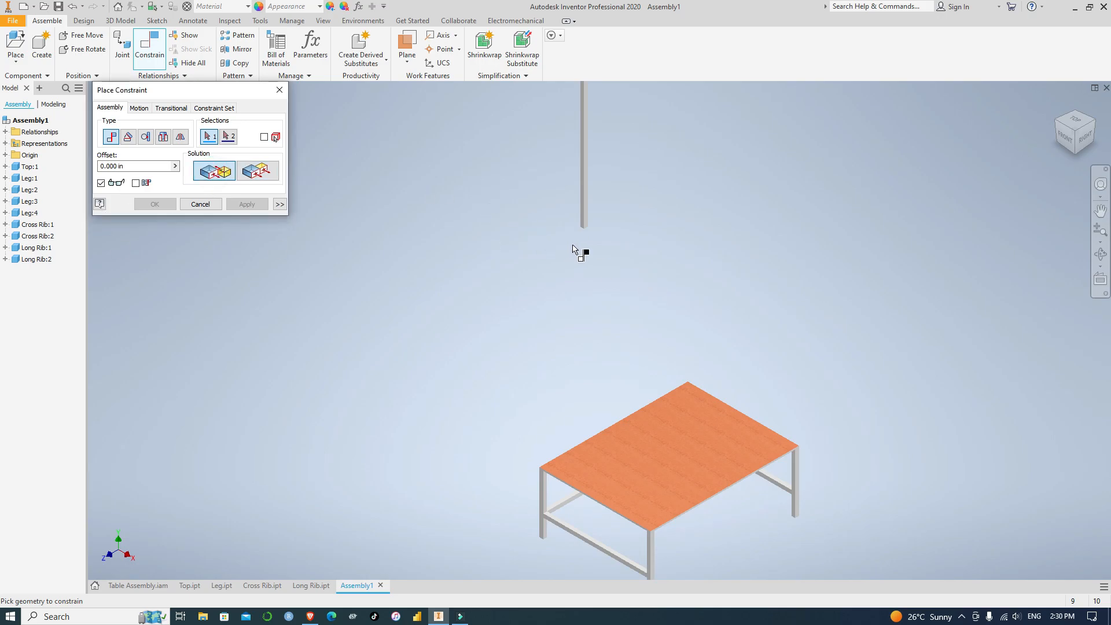
{"action": "scroll", "coordinate": [573, 249], "scroll_direction": "up", "scroll_amount": 3}
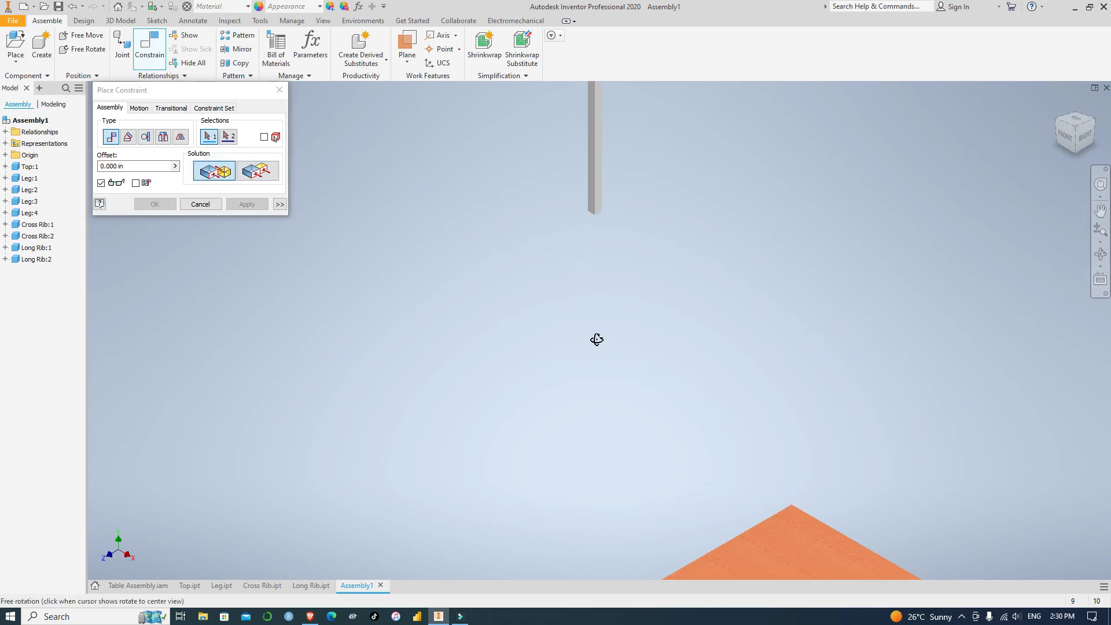
{"action": "scroll", "coordinate": [596, 333], "scroll_direction": "down", "scroll_amount": 5}
{"action": "middle_click_drag", "start_coordinate": [596, 322], "coordinate": [604, 356], "text": "shift"}
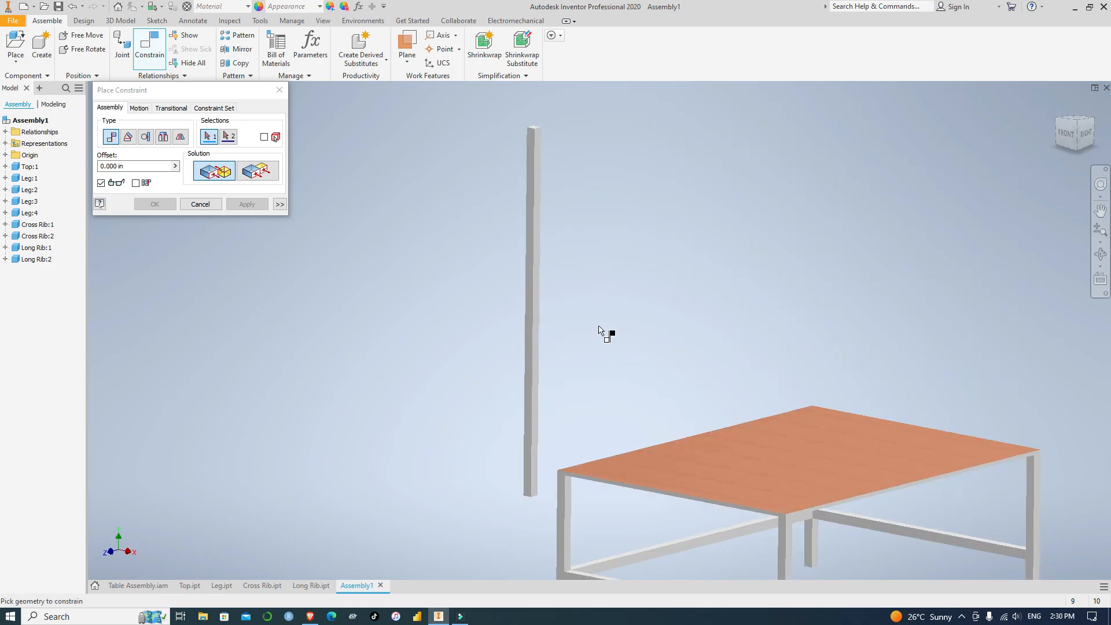
{"action": "scroll", "coordinate": [532, 132], "scroll_direction": "up", "scroll_amount": 4}
{"action": "left_click", "coordinate": [557, 119]}
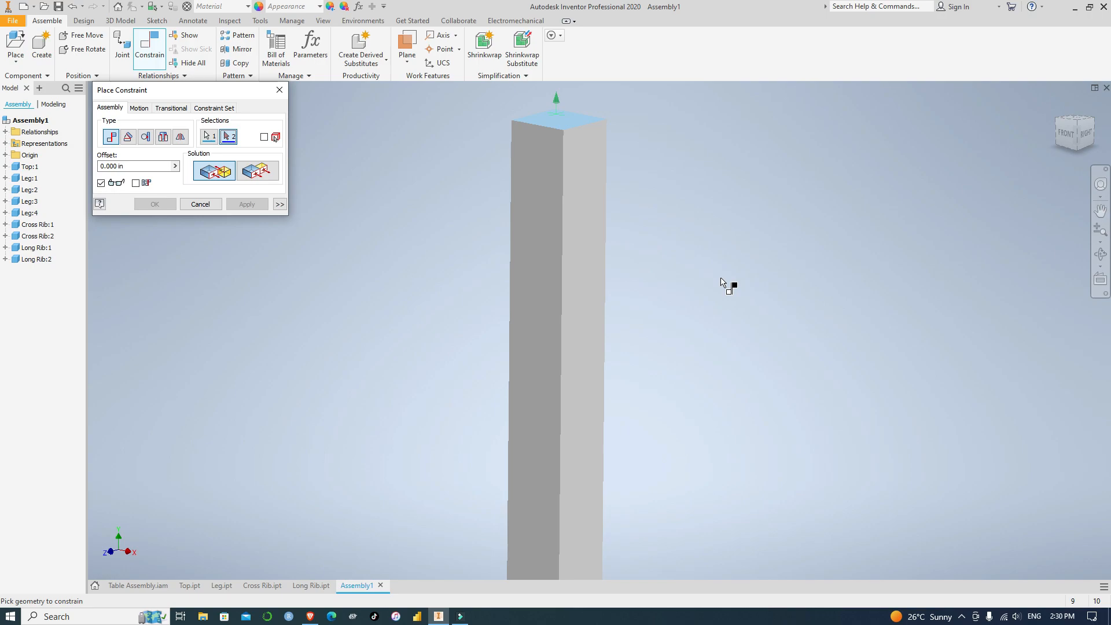
{"action": "scroll", "coordinate": [772, 336], "scroll_direction": "down", "scroll_amount": 5}
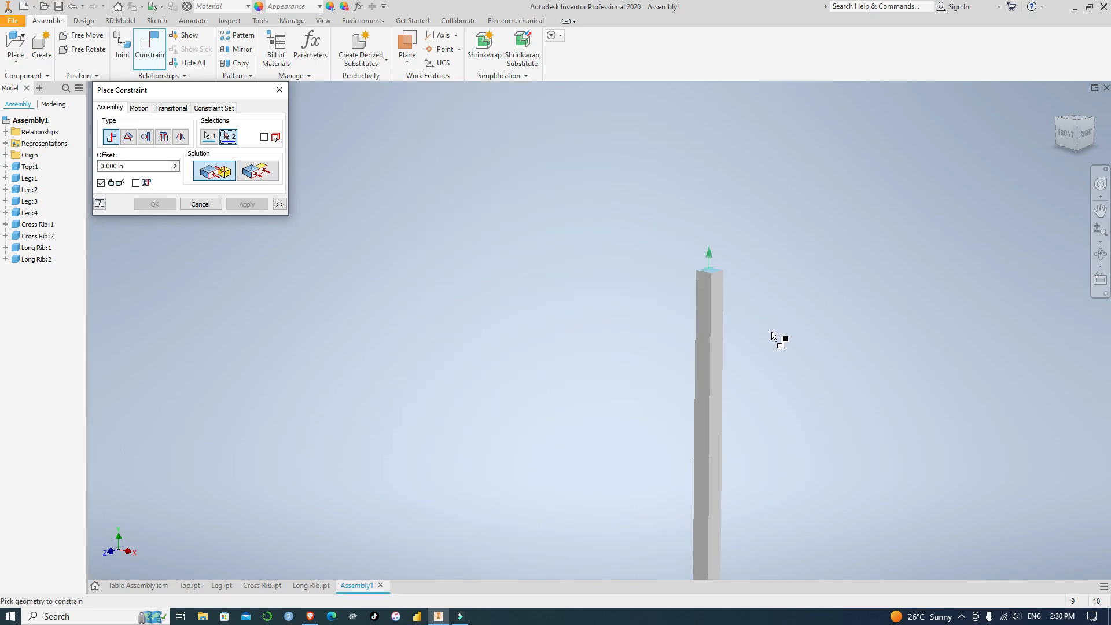
{"action": "middle_click_drag", "start_coordinate": [841, 415], "coordinate": [592, 174]}
{"action": "scroll", "coordinate": [770, 331], "scroll_direction": "up", "scroll_amount": 5}
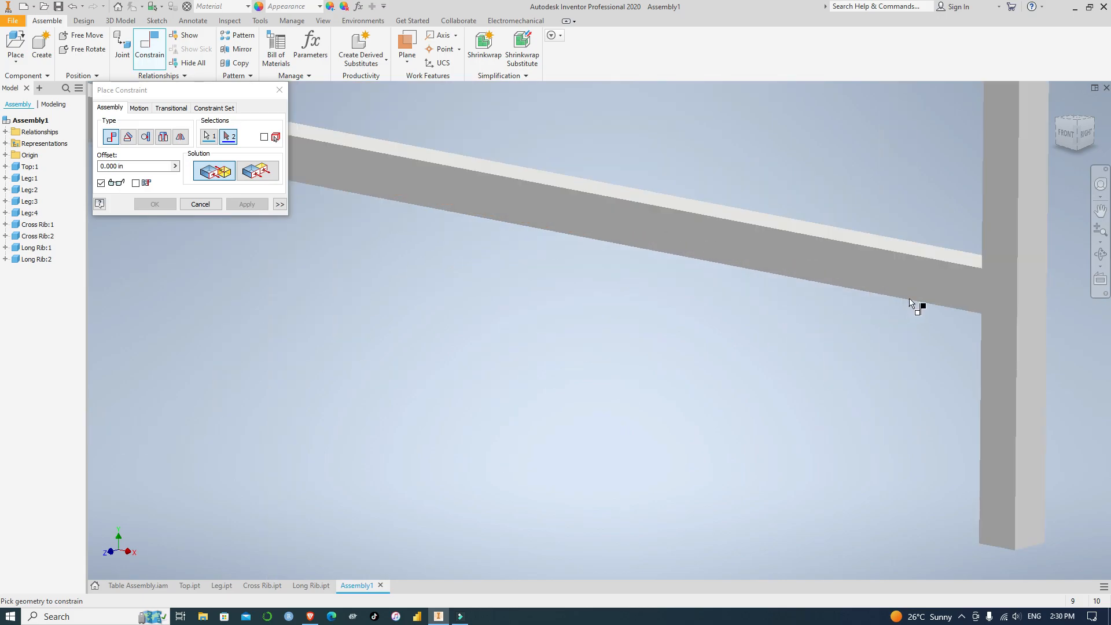
{"action": "left_click", "coordinate": [996, 292]}
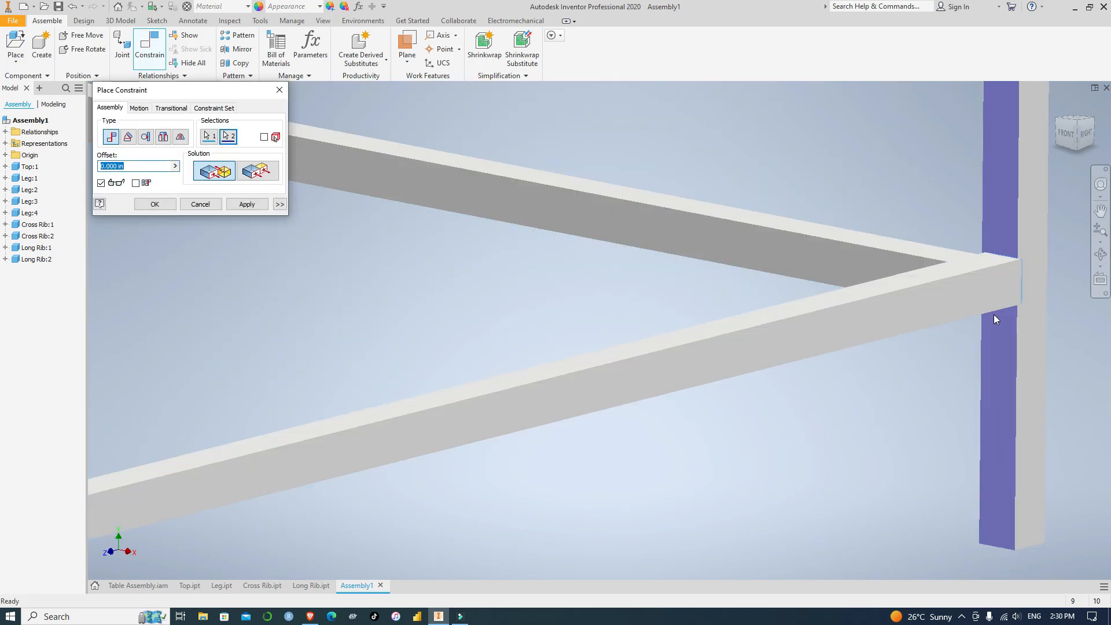
{"action": "left_click", "coordinate": [246, 204]}
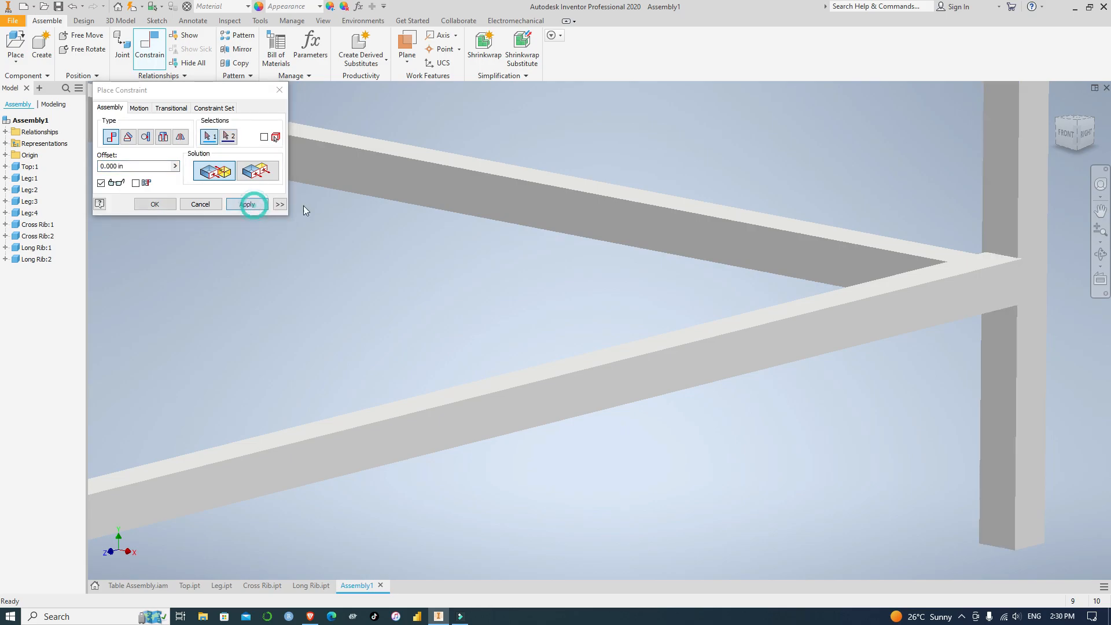
Constrain the second long rib's outer side face flush with the back-right leg's outer face at zero offset
{"action": "left_click", "coordinate": [257, 171]}
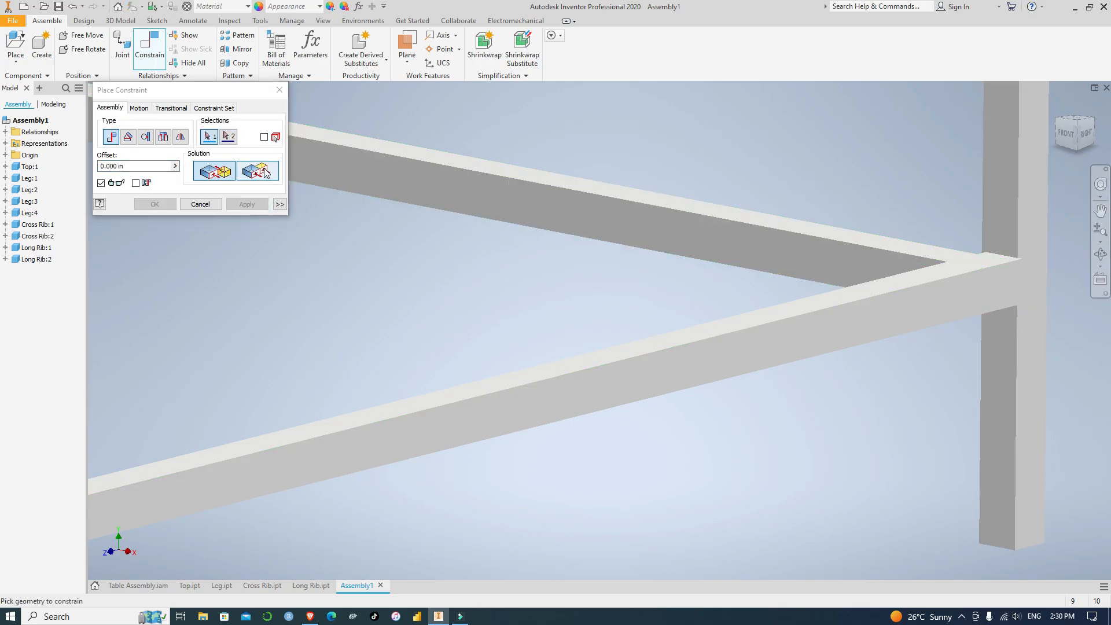
{"action": "left_click", "coordinate": [992, 292]}
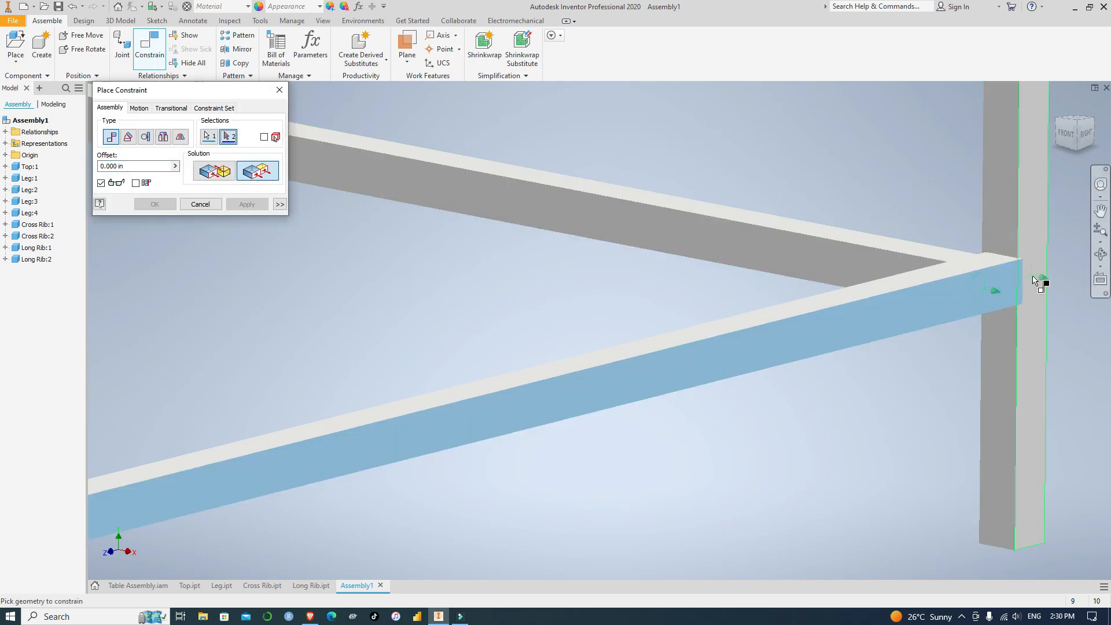
{"action": "left_click", "coordinate": [1030, 283]}
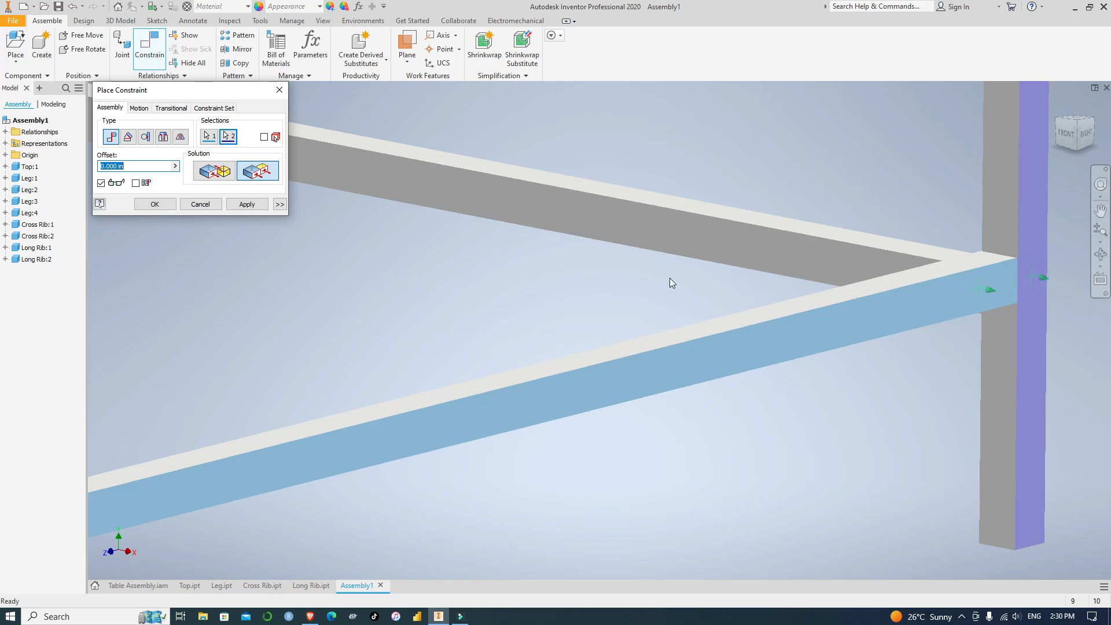
{"action": "left_click", "coordinate": [246, 205]}
Constrain the second long rib's underside flush with the back-right leg's bottom face at a 10 in offset, and finish constraining
{"action": "scroll", "coordinate": [958, 380], "scroll_direction": "up", "scroll_amount": 2}
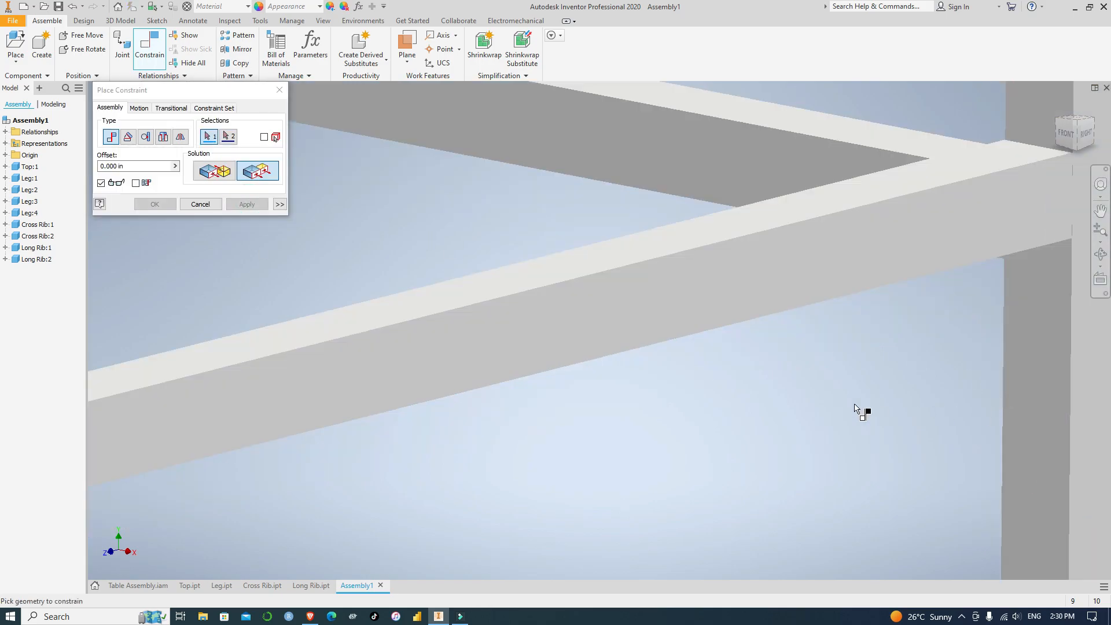
{"action": "scroll", "coordinate": [869, 422], "scroll_direction": "down", "scroll_amount": 3}
{"action": "middle_click_drag", "start_coordinate": [861, 414], "coordinate": [764, 307]}
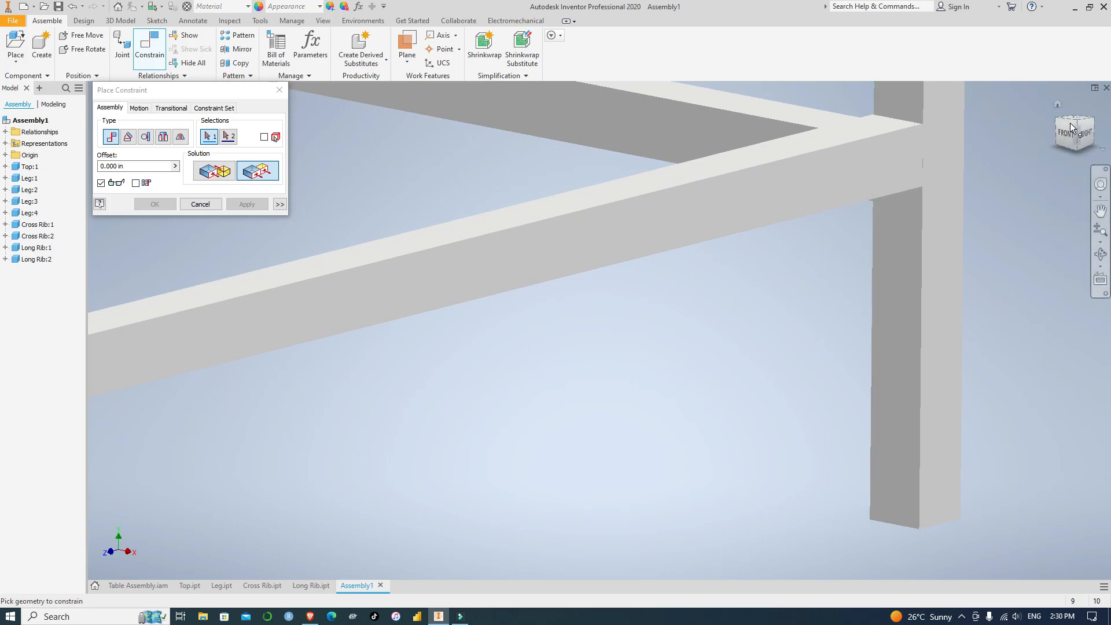
{"action": "left_click", "coordinate": [1081, 149]}
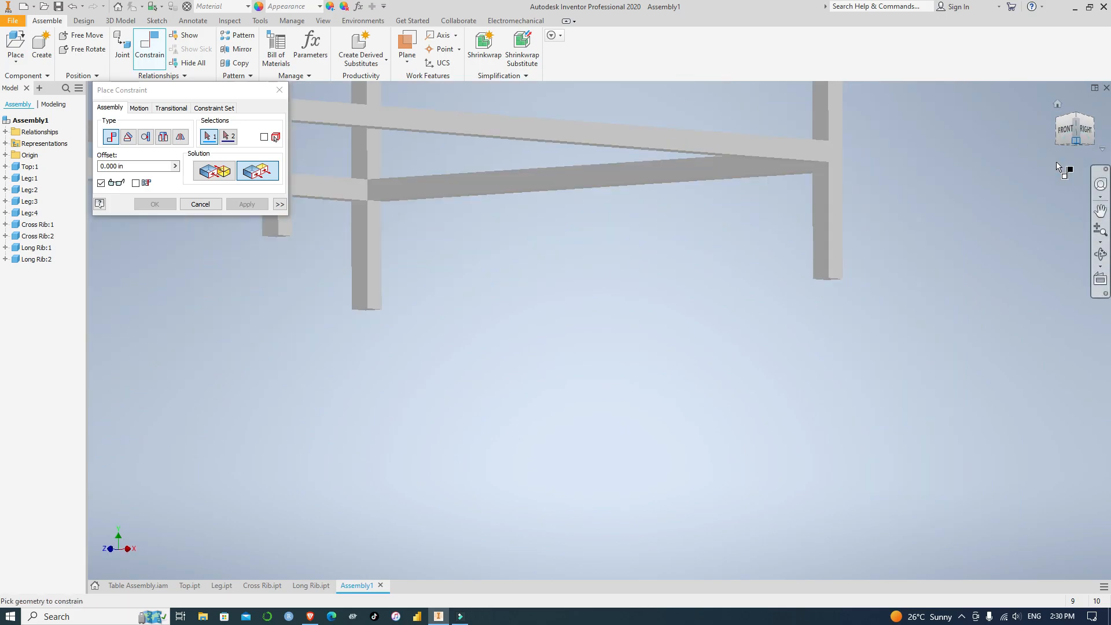
{"action": "scroll", "coordinate": [818, 357], "scroll_direction": "up", "scroll_amount": 5}
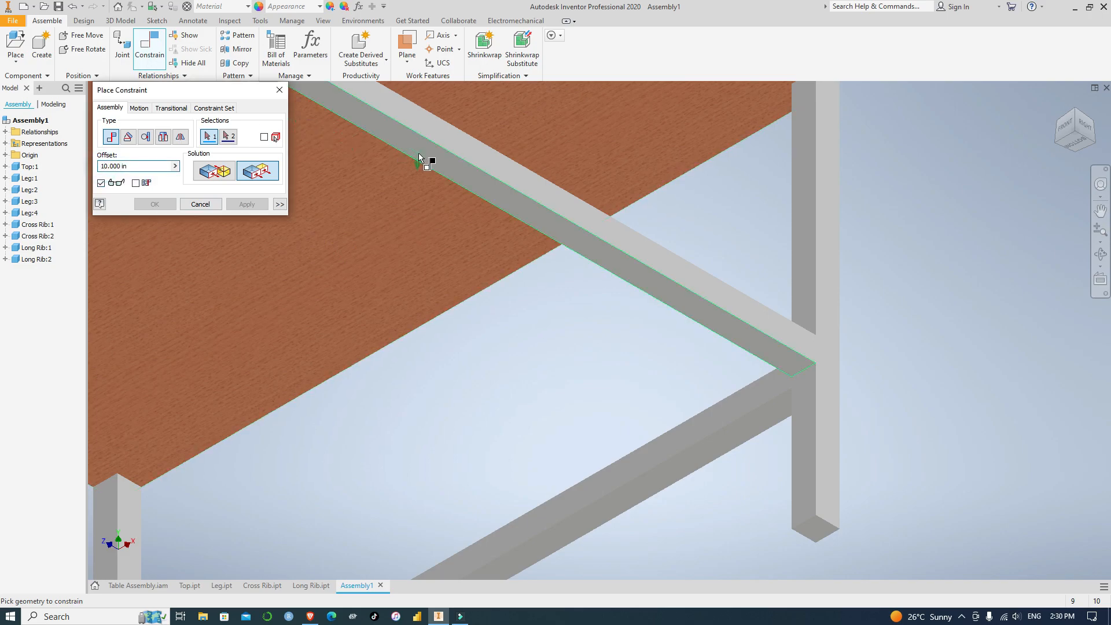
{"action": "left_click", "coordinate": [778, 356]}
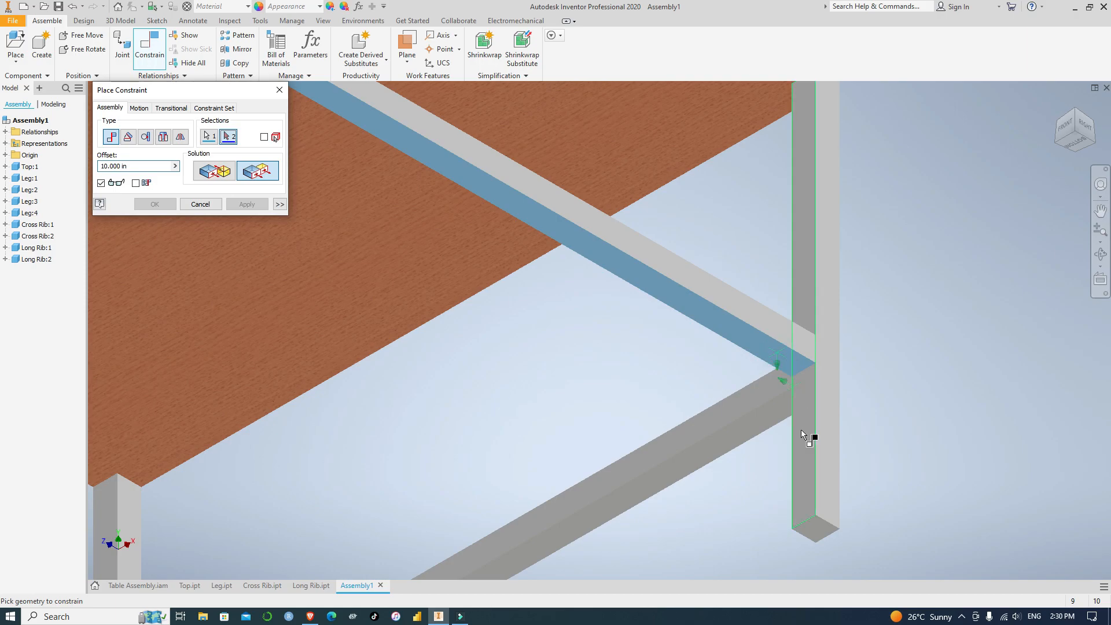
{"action": "left_click", "coordinate": [817, 533]}
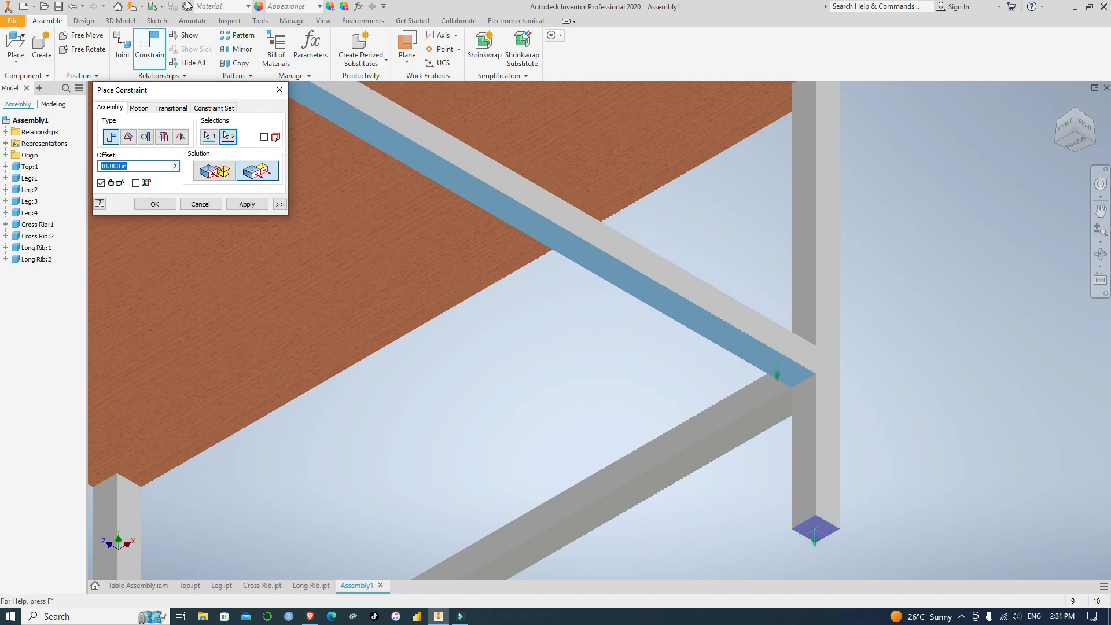
{"action": "left_click", "coordinate": [246, 204]}
{"action": "scroll", "coordinate": [747, 213], "scroll_direction": "down", "scroll_amount": 10}
{"action": "scroll", "coordinate": [747, 213], "scroll_direction": "up", "scroll_amount": 1}
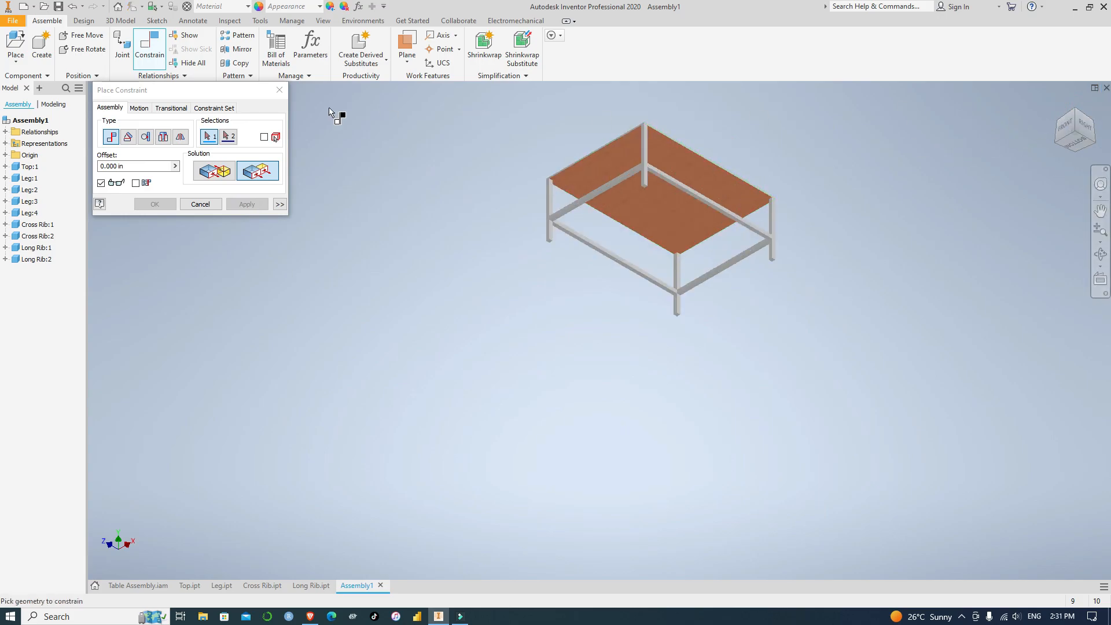
{"action": "left_click", "coordinate": [280, 90]}
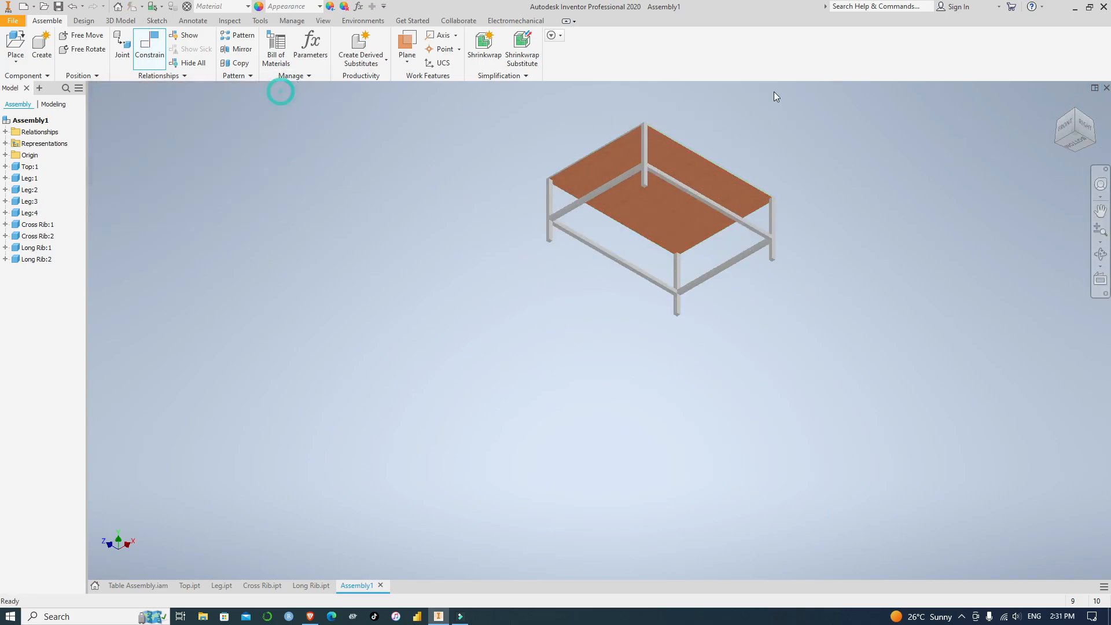
Examine the assembled table in an isometric view from above
{"action": "left_click", "coordinate": [1074, 112]}
{"action": "scroll", "coordinate": [828, 150], "scroll_direction": "up", "scroll_amount": 5}
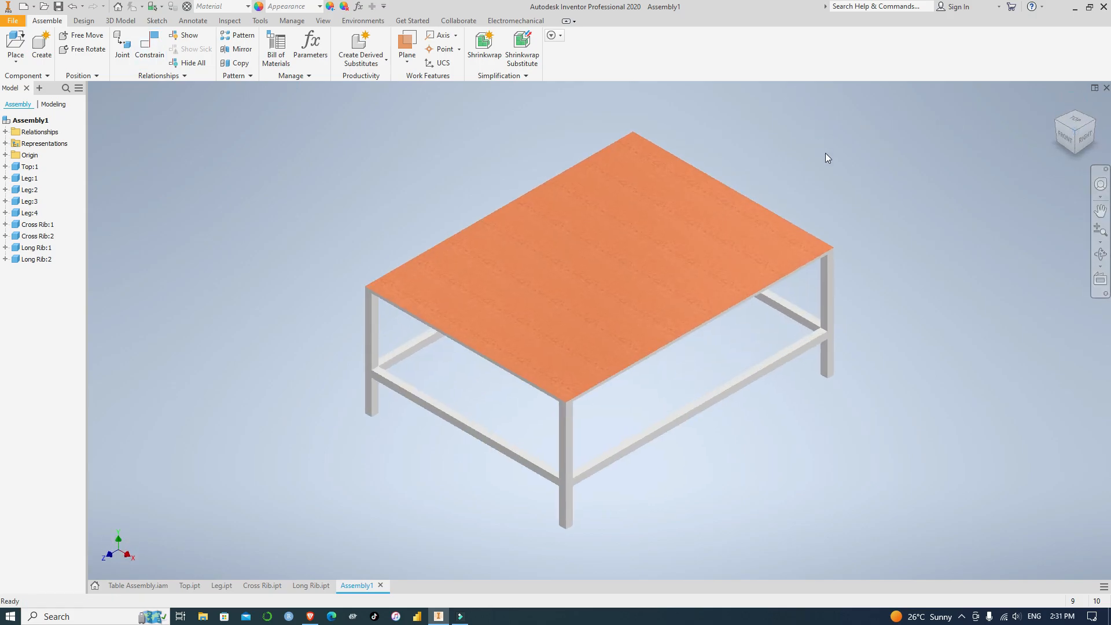
{"action": "scroll", "coordinate": [805, 236], "scroll_direction": "down", "scroll_amount": 5}
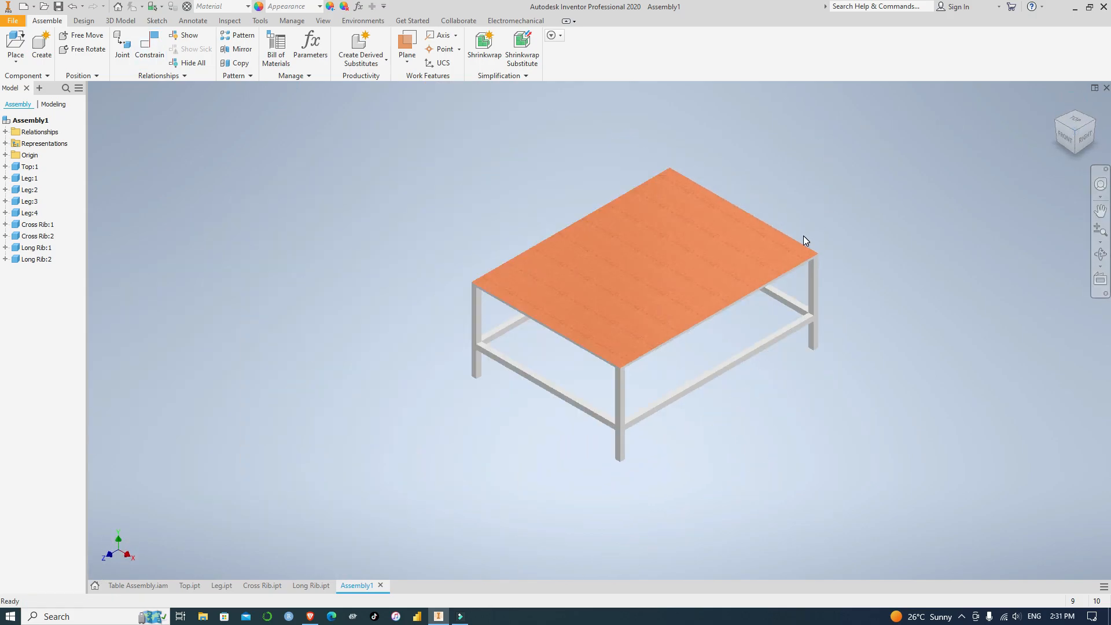
{"action": "scroll", "coordinate": [802, 235], "scroll_direction": "up", "scroll_amount": 4}
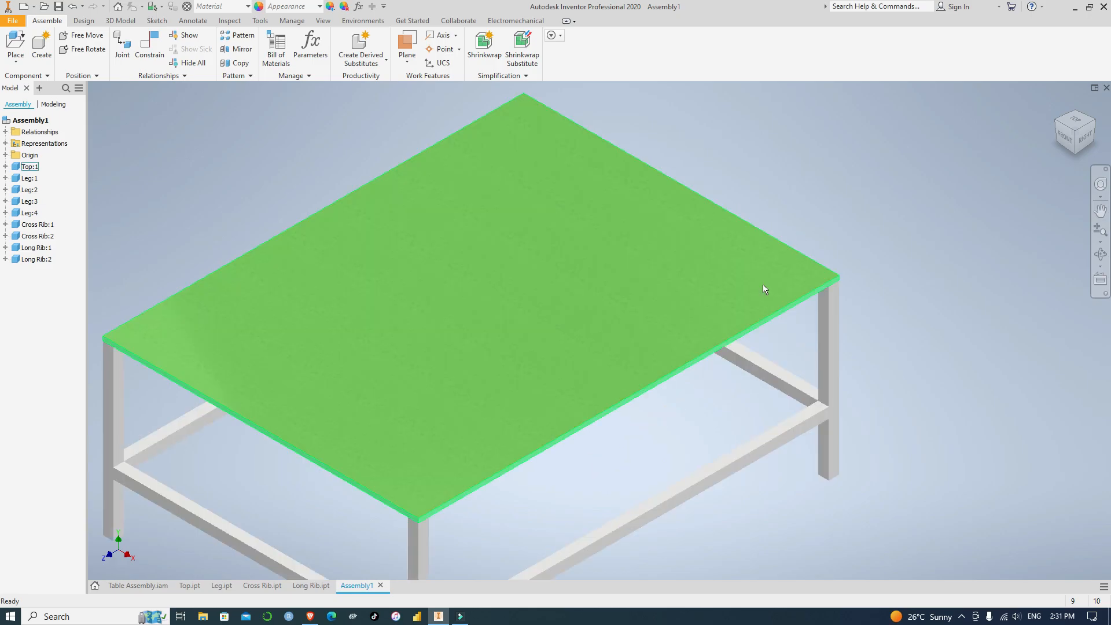
{"action": "scroll", "coordinate": [770, 285], "scroll_direction": "down", "scroll_amount": 2}
{"action": "middle_click_drag", "start_coordinate": [900, 414], "coordinate": [842, 404]}
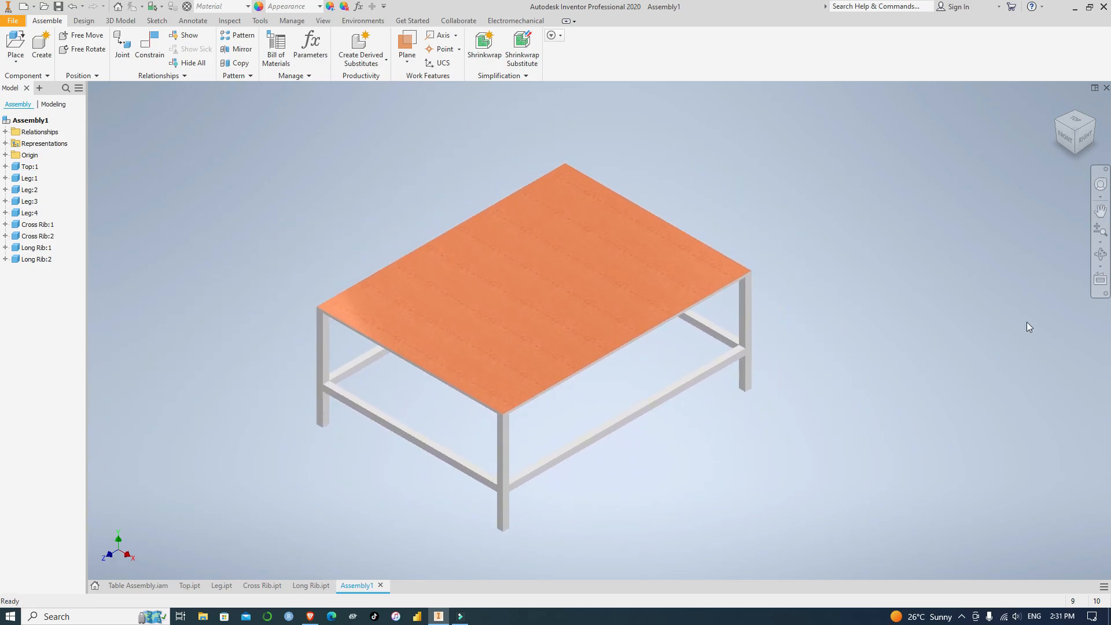